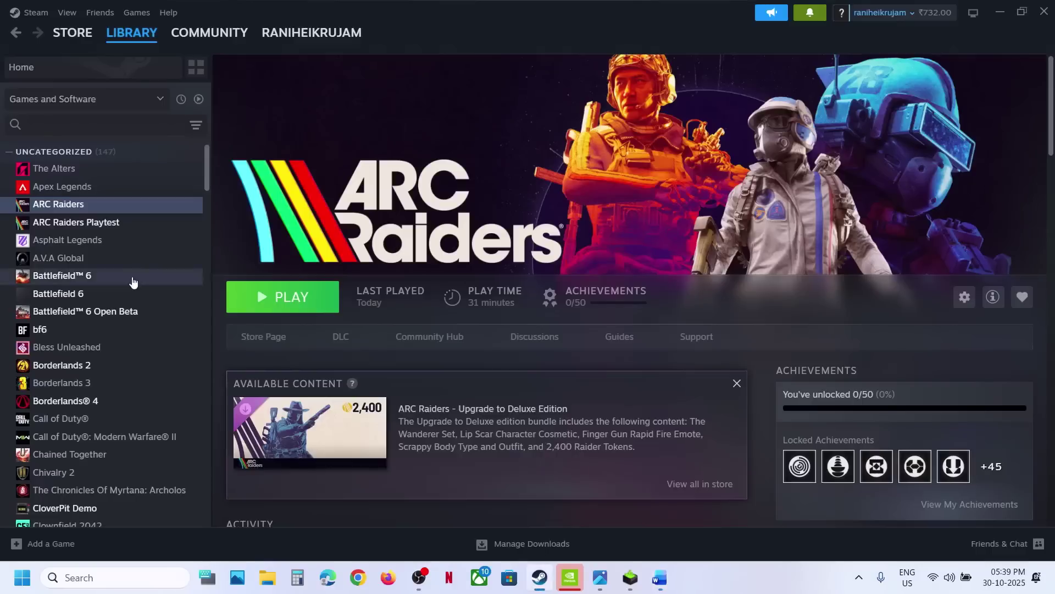
Set the launch options of ARC Raiders to -dx11 in its Steam properties and close the properties
right_click(99, 201)
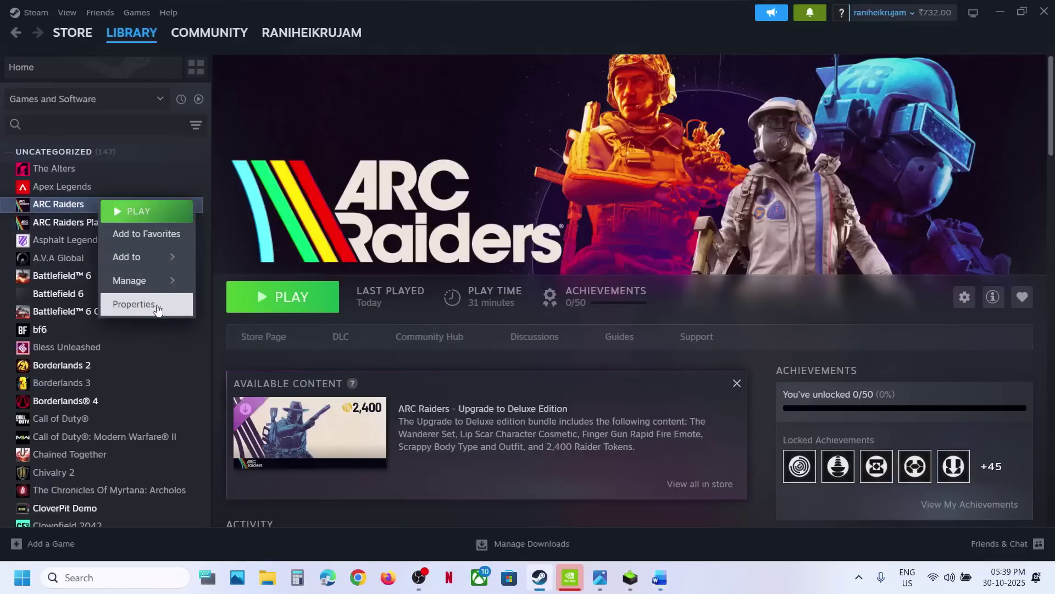
left_click(158, 306)
left_click(421, 268)
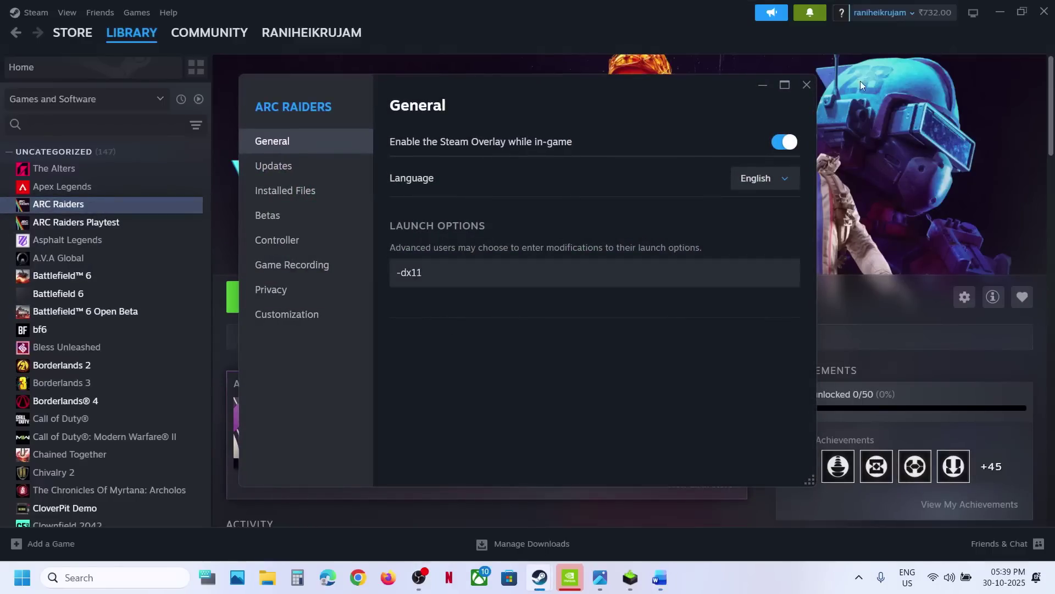
left_click(806, 85)
Reopen the ARC Raiders properties and set the launch options to -dx12
right_click(145, 207)
left_click(185, 306)
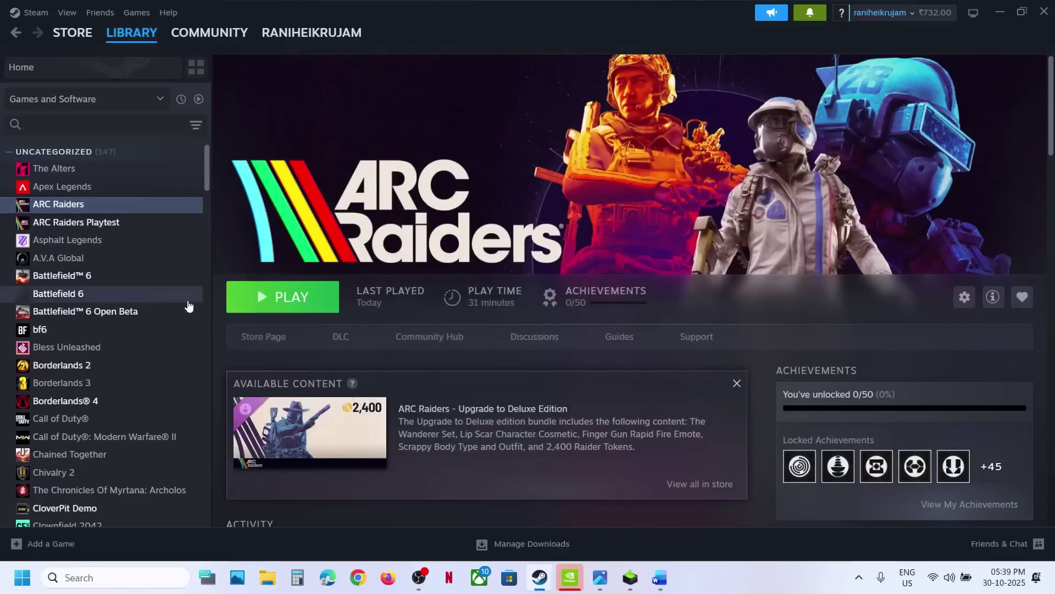
left_click(426, 274)
left_click(562, 360)
Clear the launch options of ARC Raiders and close its properties
left_click(384, 273)
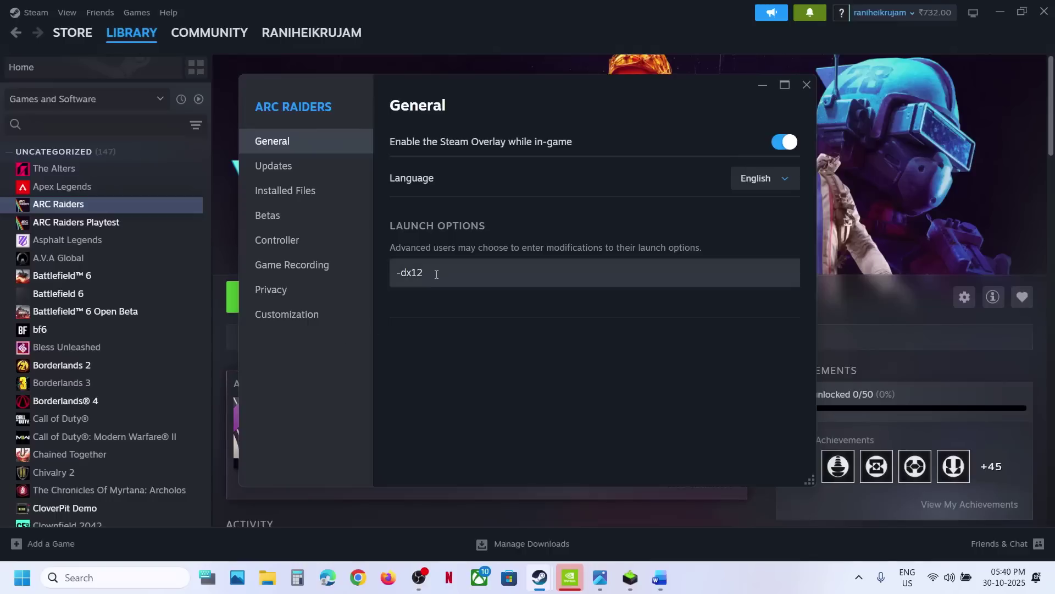
key("ctrl+a")
key("BackSpace")
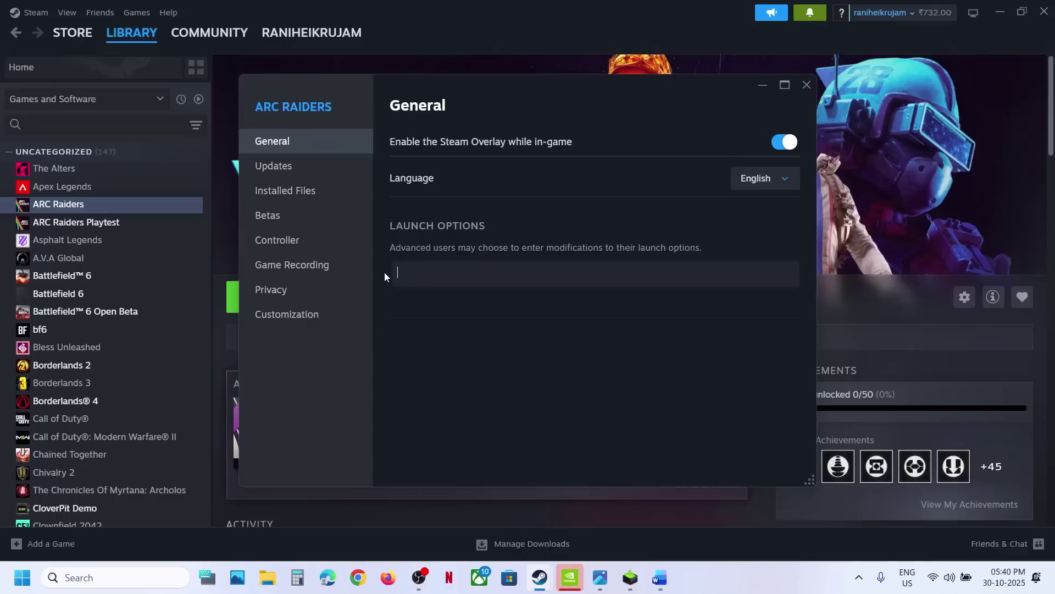
left_click(806, 86)
Consult the Word step list, switch to Windows Settings and check for updates in Windows Update
left_click(661, 577)
scroll(410, 361, "down", 3)
left_click(424, 103)
key("super+i")
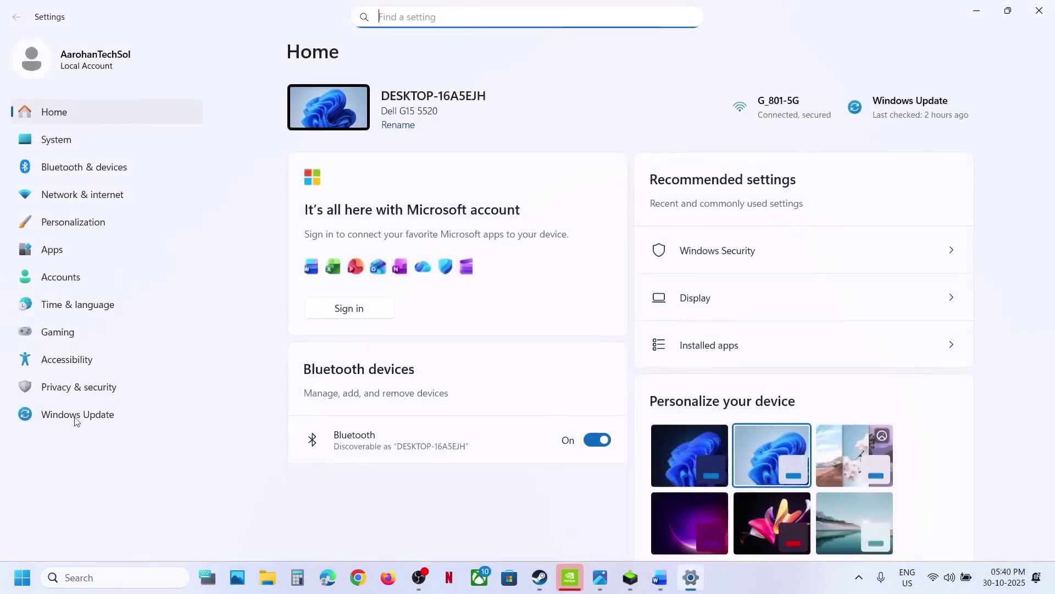
left_click(78, 418)
left_click(928, 117)
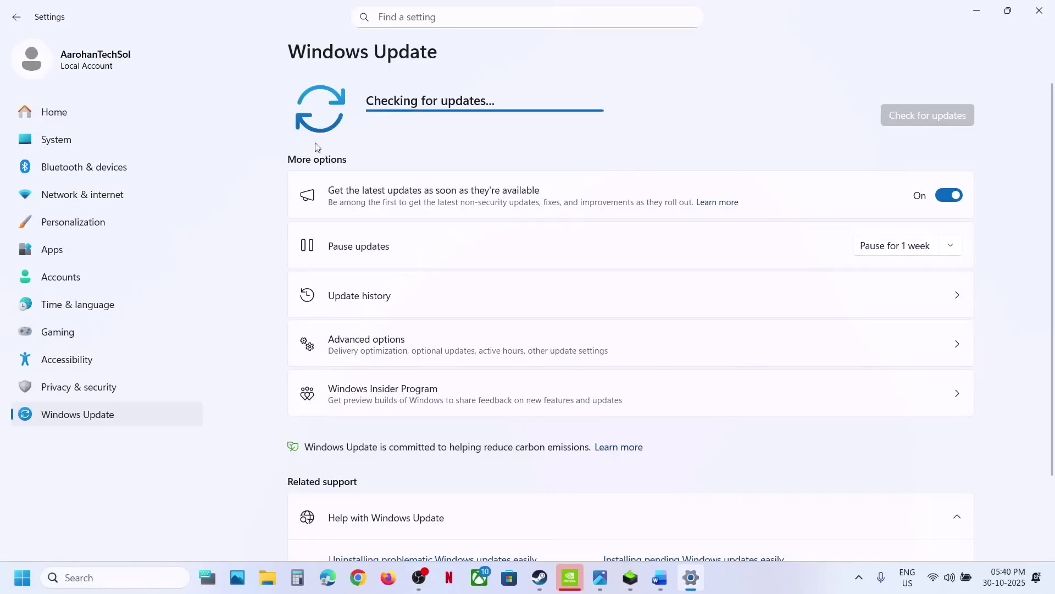
View the computer's power options, including Restart, and dismiss them
left_click(22, 579)
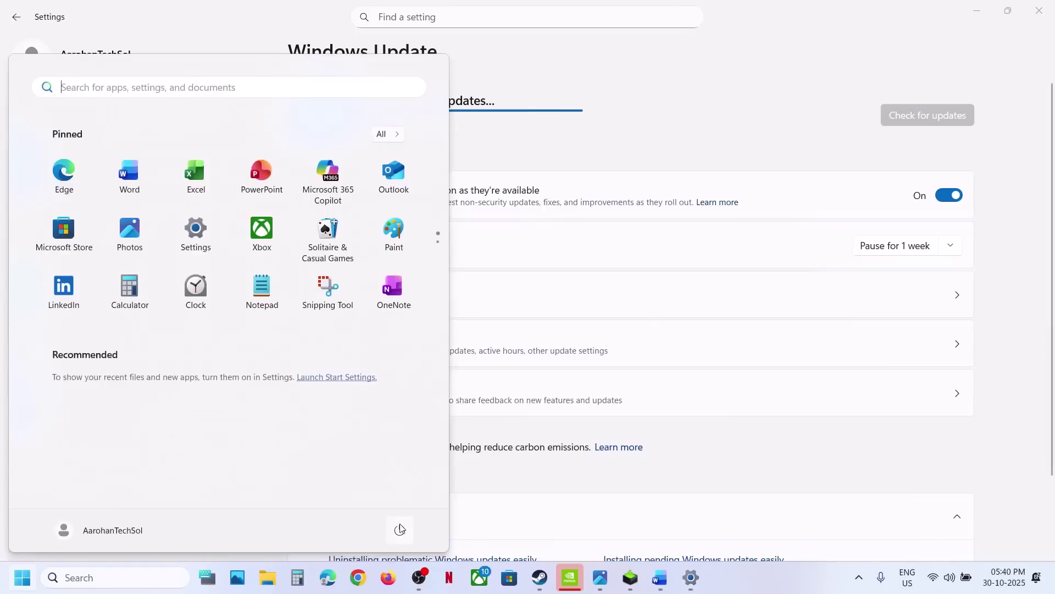
left_click(400, 529)
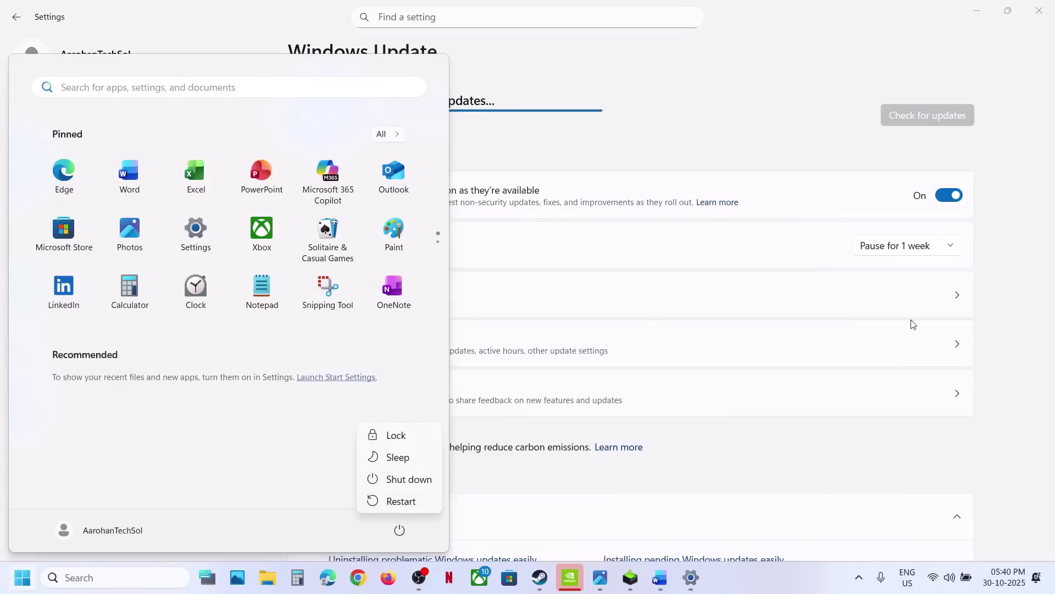
key("Escape")
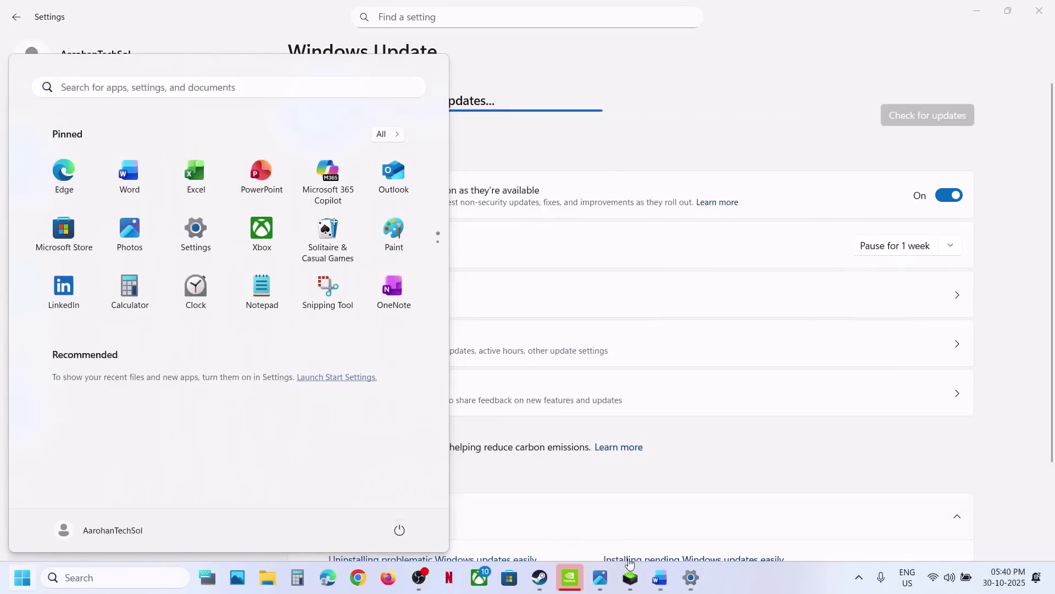
Read step 4 in the Word document, view the file verification option in ARC Raiders' Steam properties, and close them
mouse_move(541, 577)
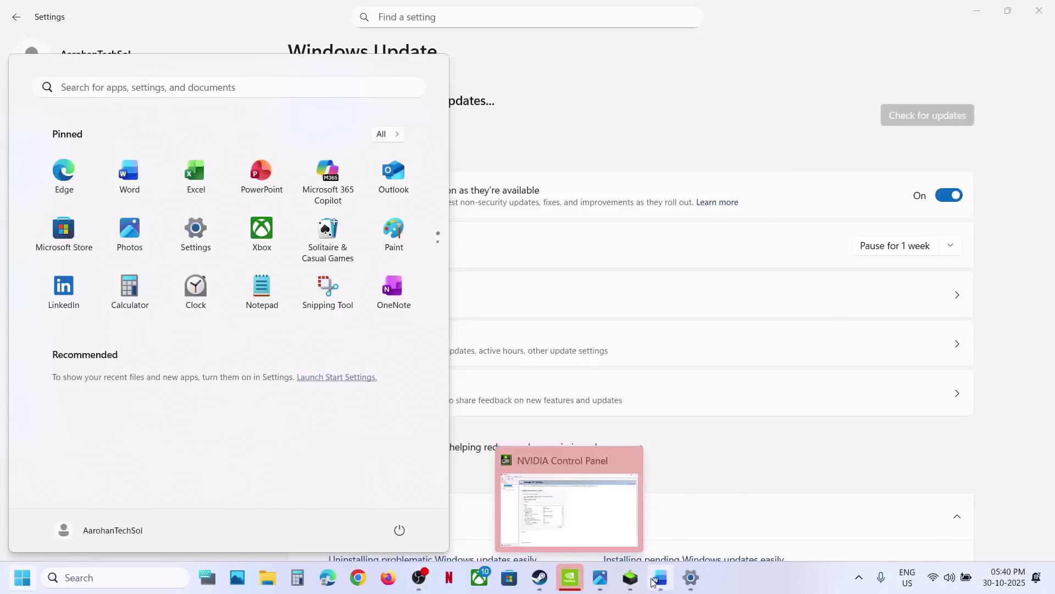
left_click(660, 577)
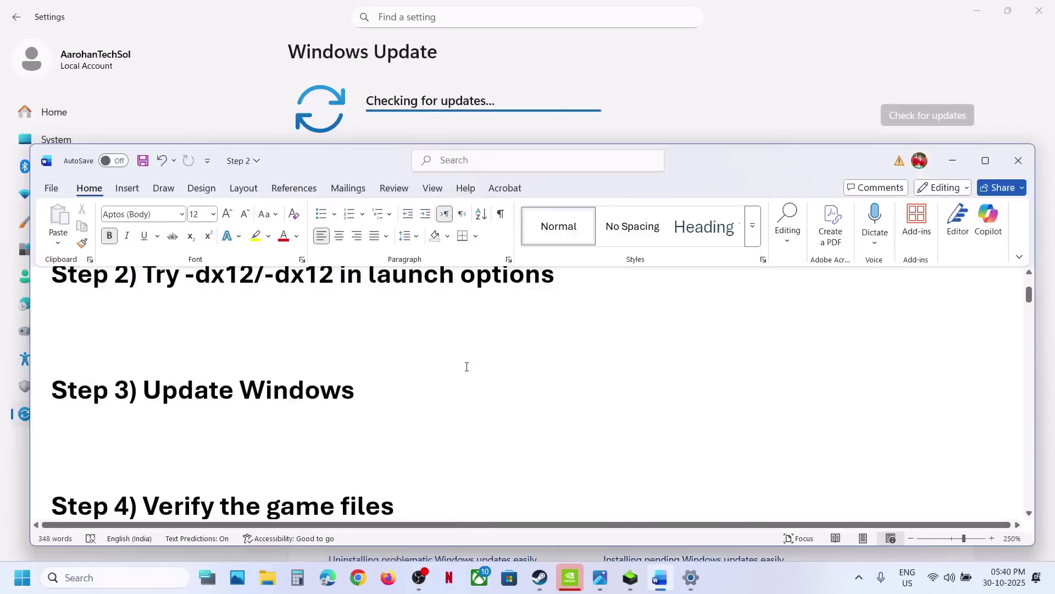
scroll(467, 366, "down", 5)
scroll(466, 367, "up", 1)
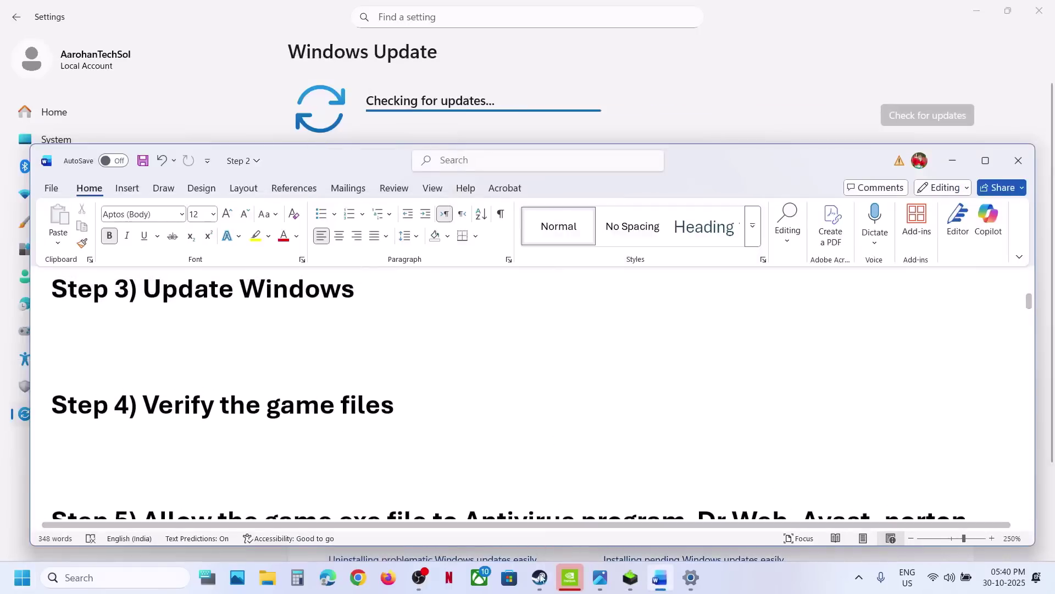
left_click(539, 577)
right_click(110, 208)
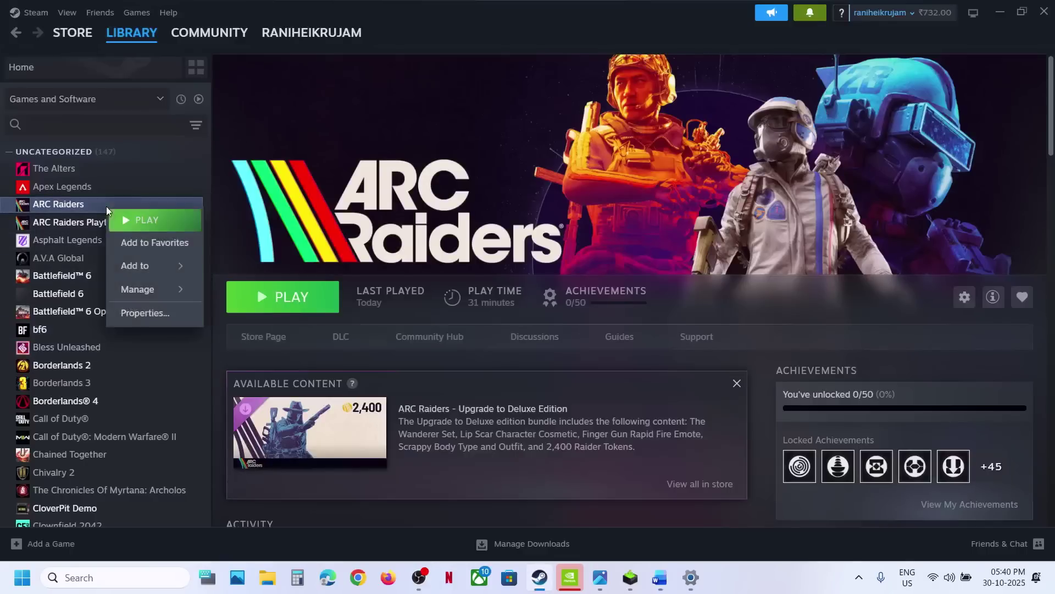
left_click(158, 311)
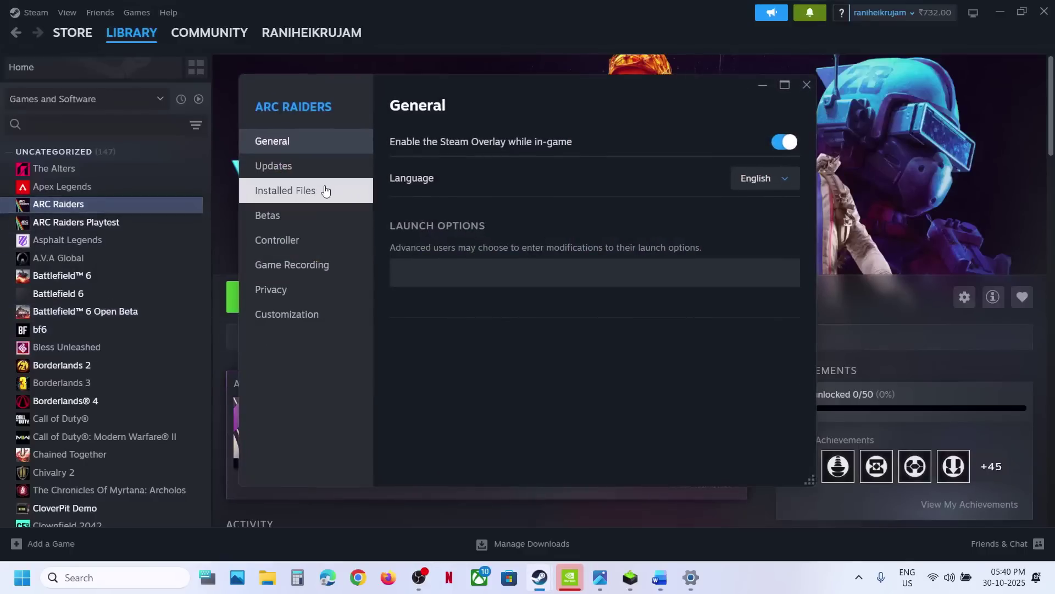
left_click(325, 190)
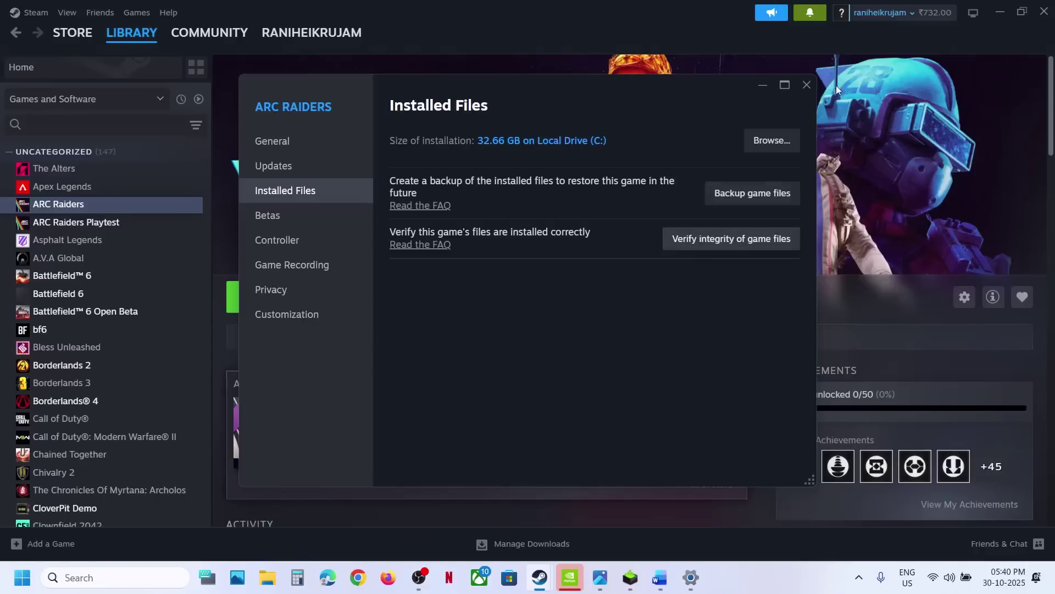
left_click(808, 85)
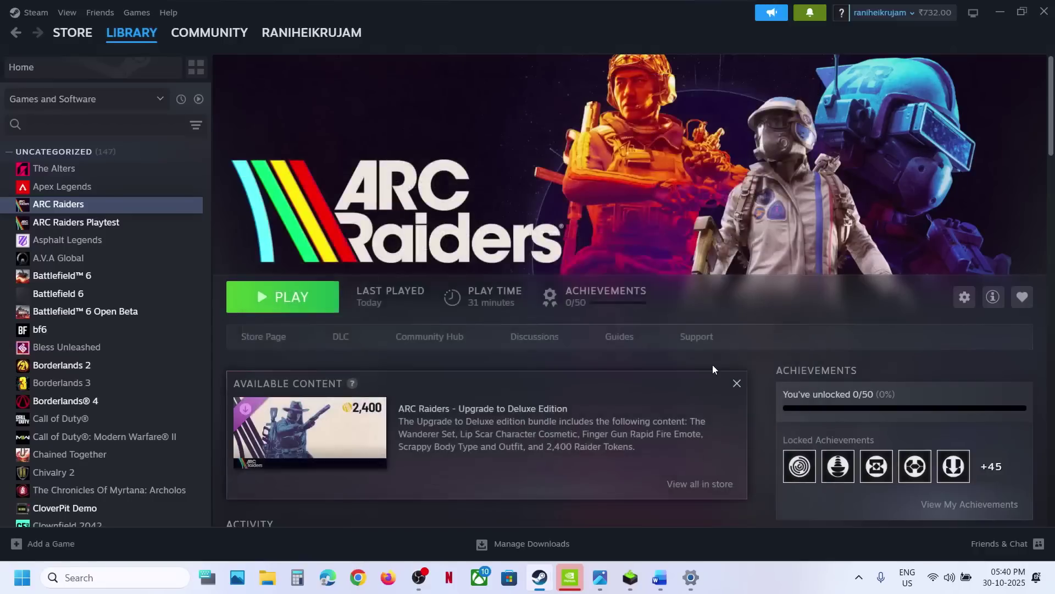
Read step 5 in the Word document about allowing the game exe through antivirus programs, Windows Security and the firewall
left_click(661, 578)
scroll(489, 371, "down", 3)
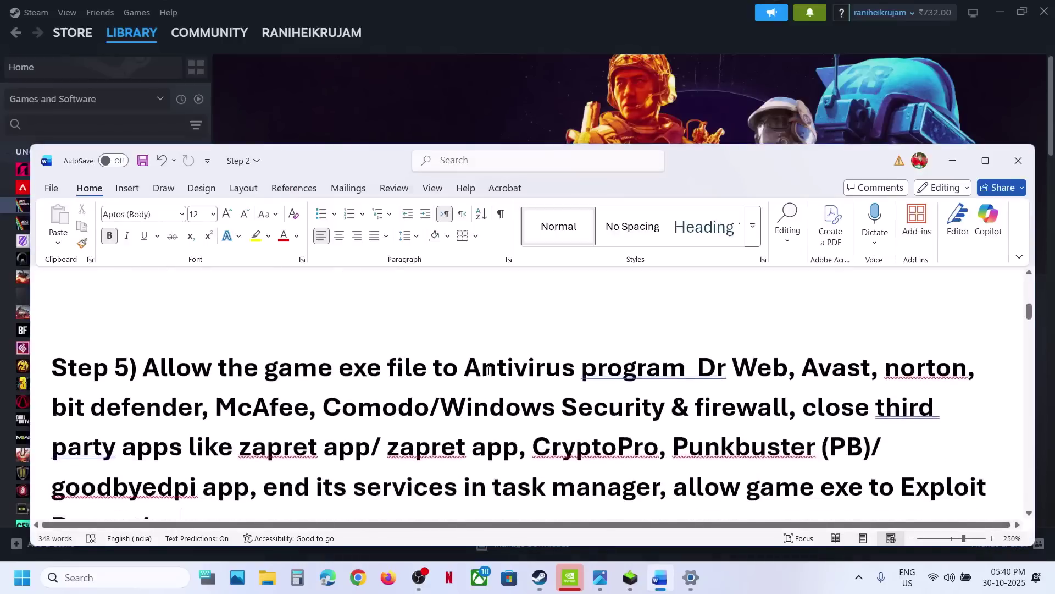
left_click_drag(169, 368, 614, 379)
left_click(615, 376)
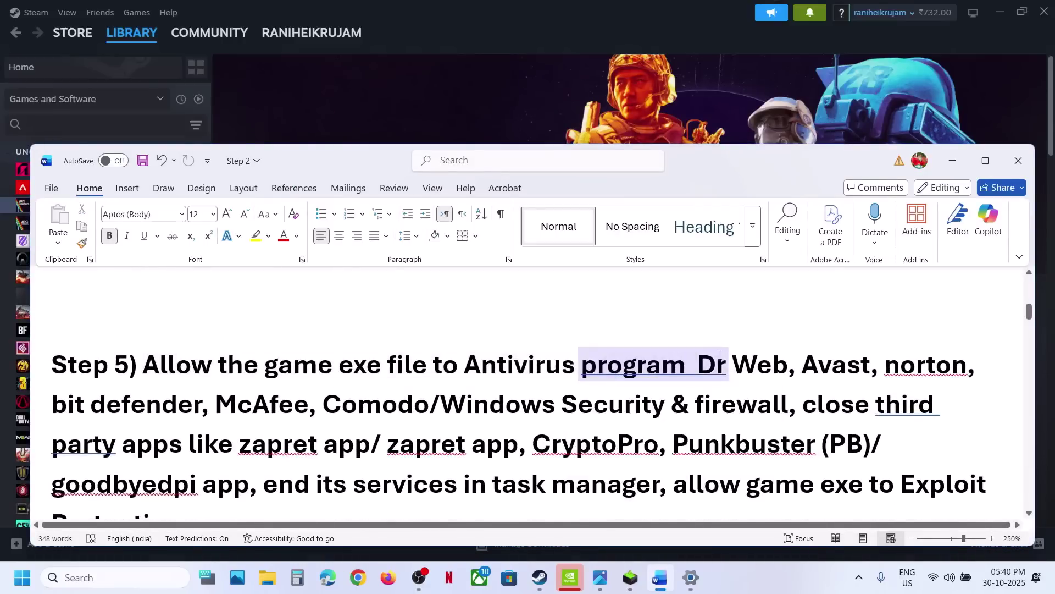
left_click_drag(711, 357, 786, 368)
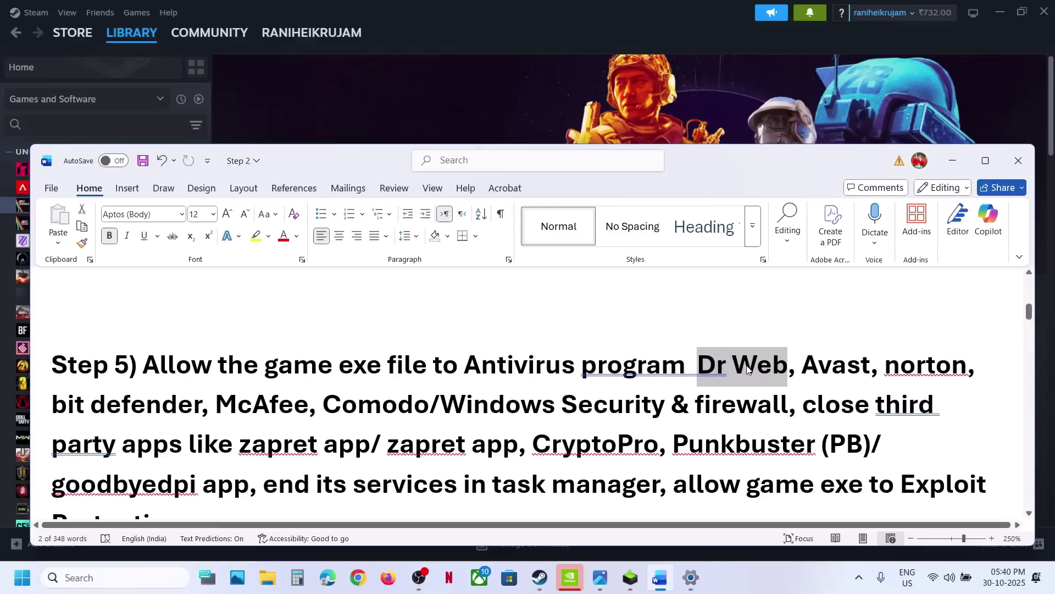
left_click(665, 367)
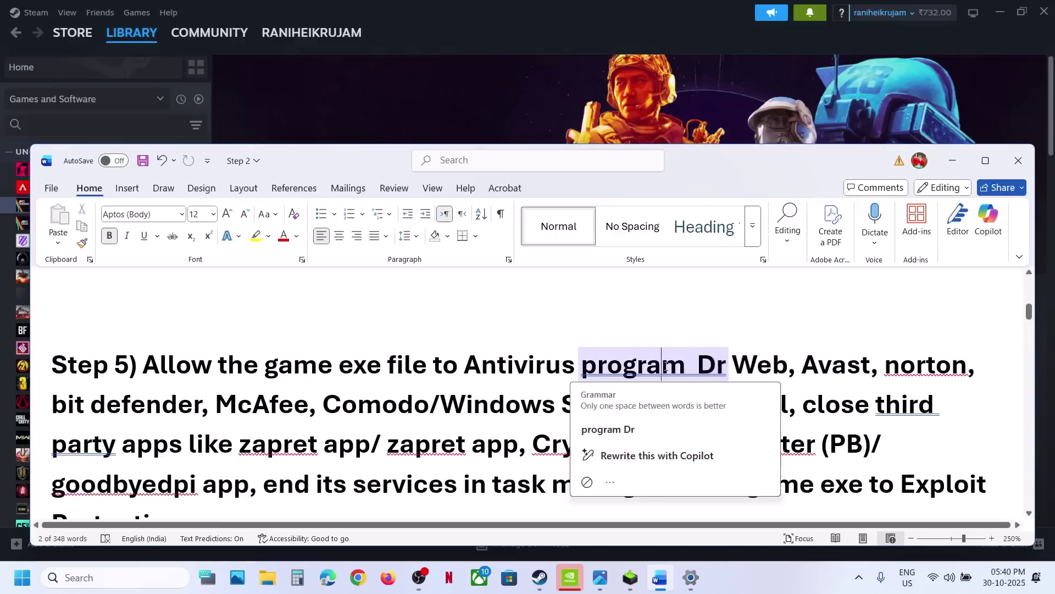
left_click(541, 364)
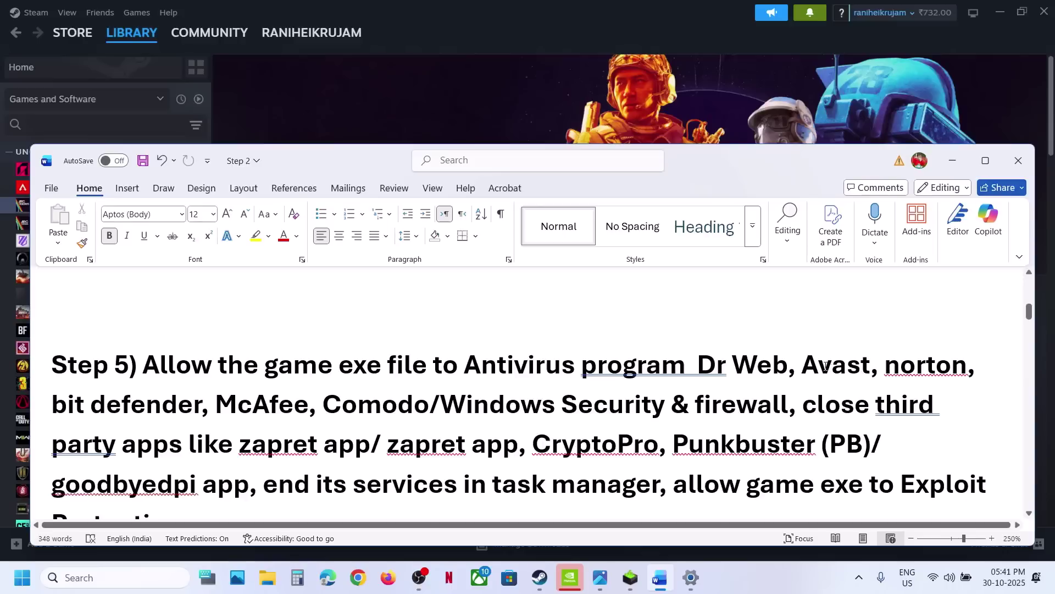
left_click_drag(687, 363, 431, 405)
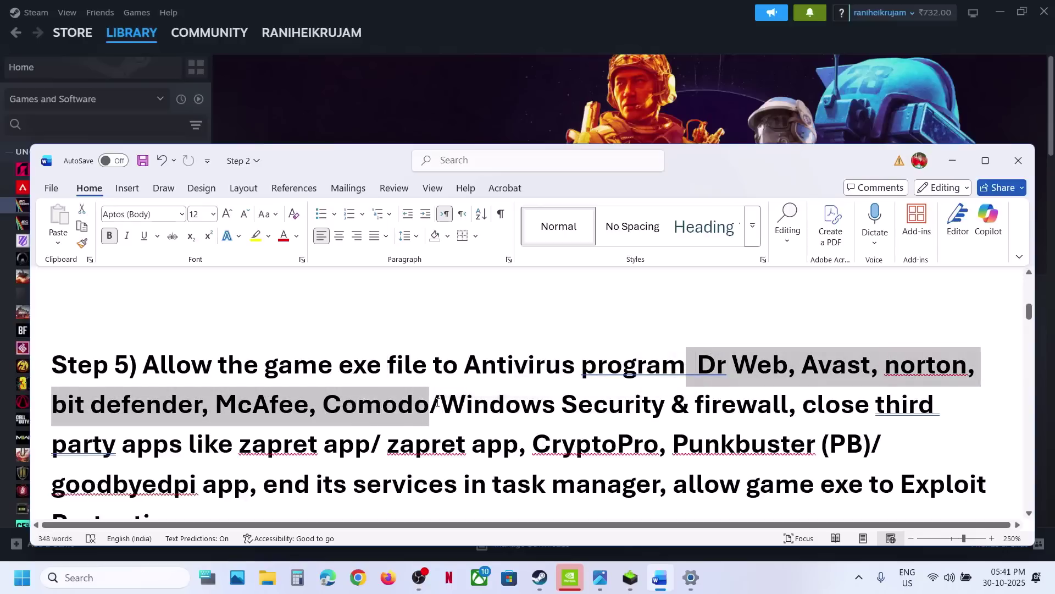
left_click(438, 403)
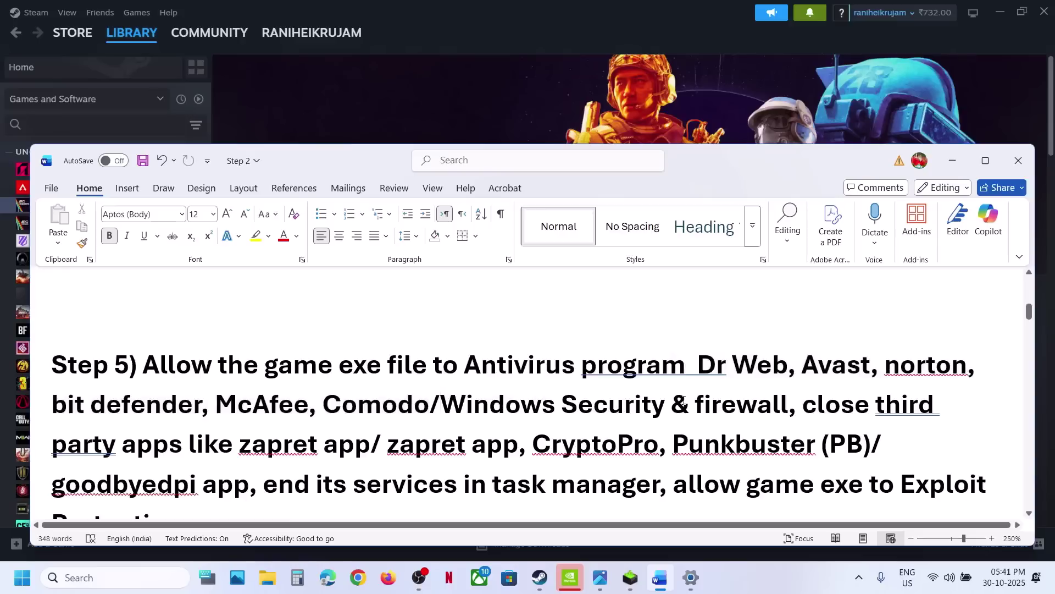
Switch to Windows Settings and open Virus & threat protection in Windows Security
left_click(678, 82)
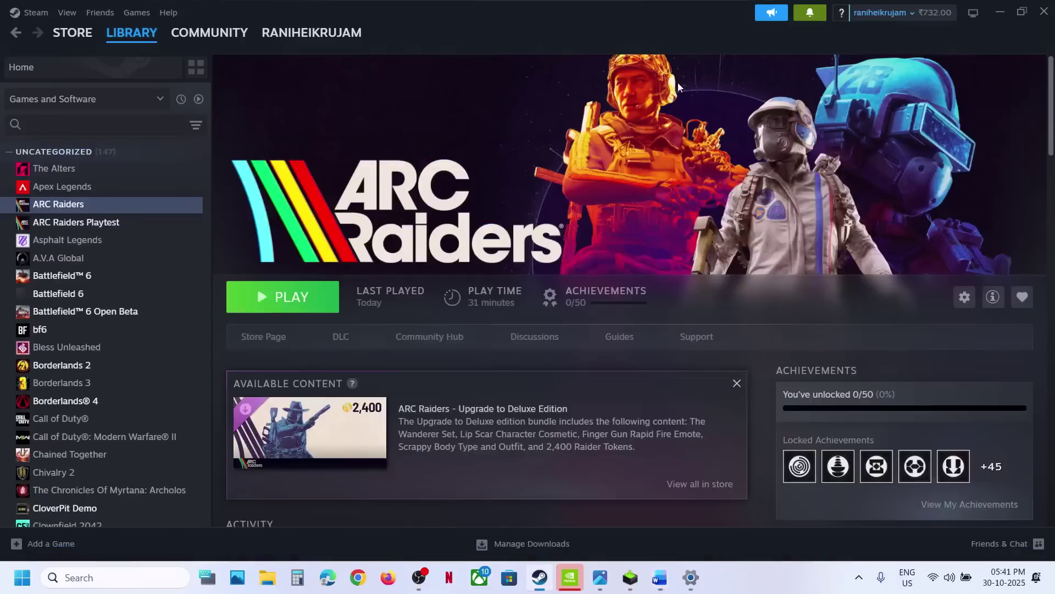
key("alt+Tab")
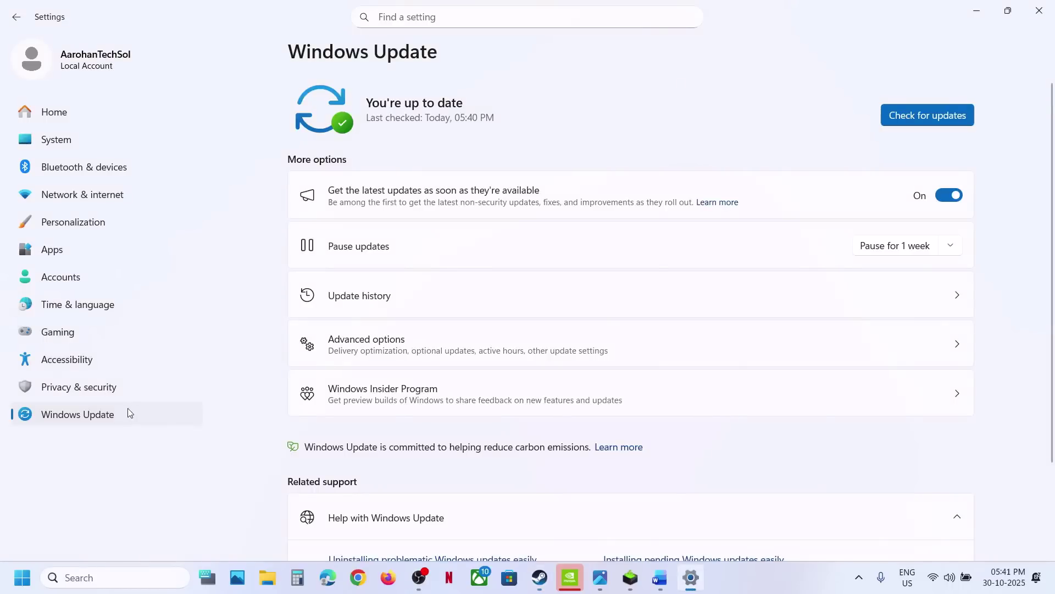
left_click(95, 390)
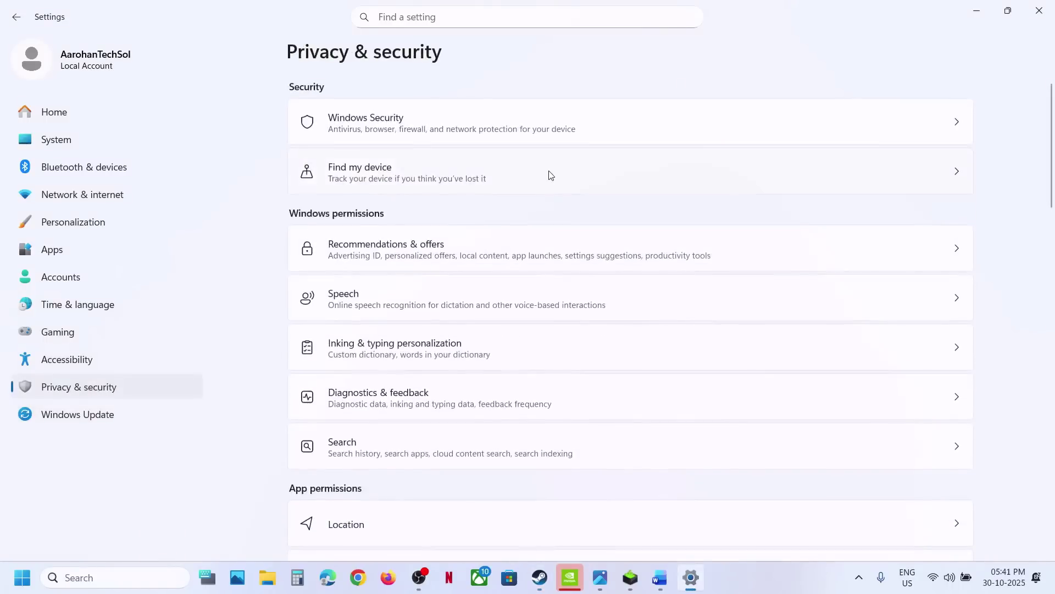
left_click(389, 112)
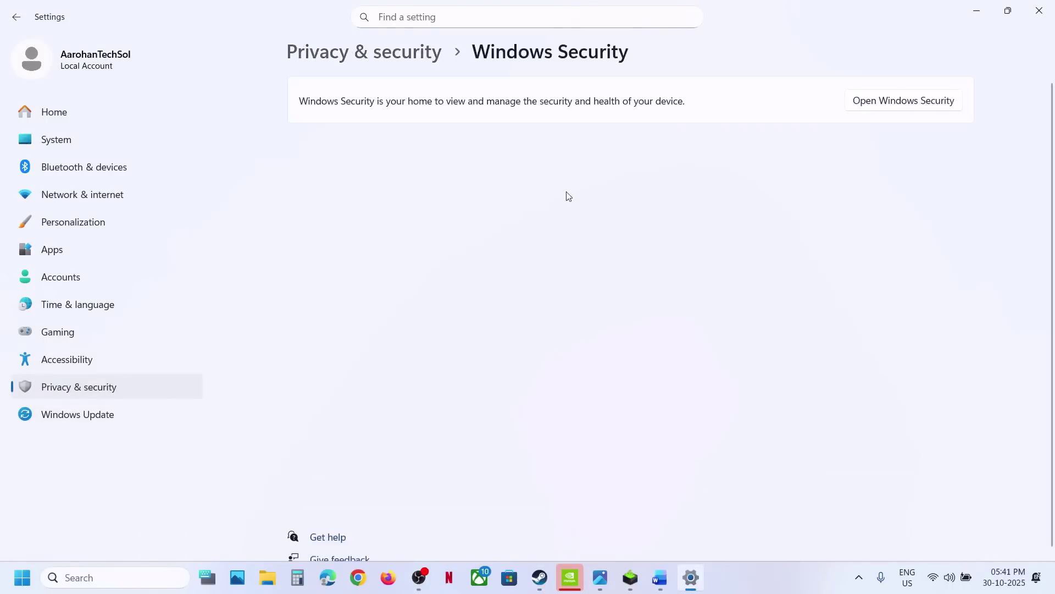
left_click(373, 204)
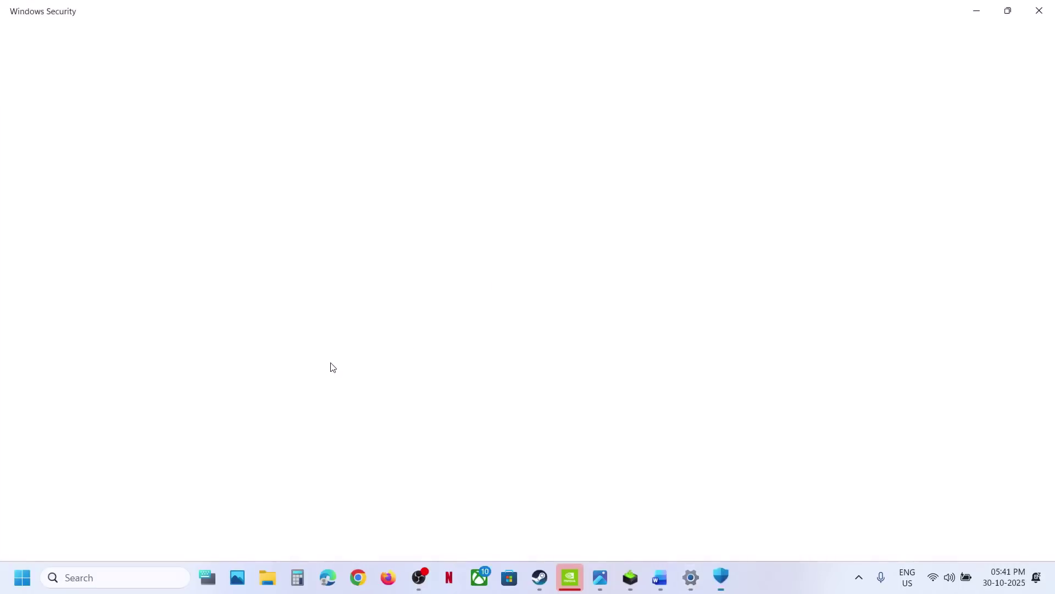
Open the apps allowed through Controlled folder access under Ransomware protection, granting Windows Security permission to make changes
scroll(332, 494, "down", 3)
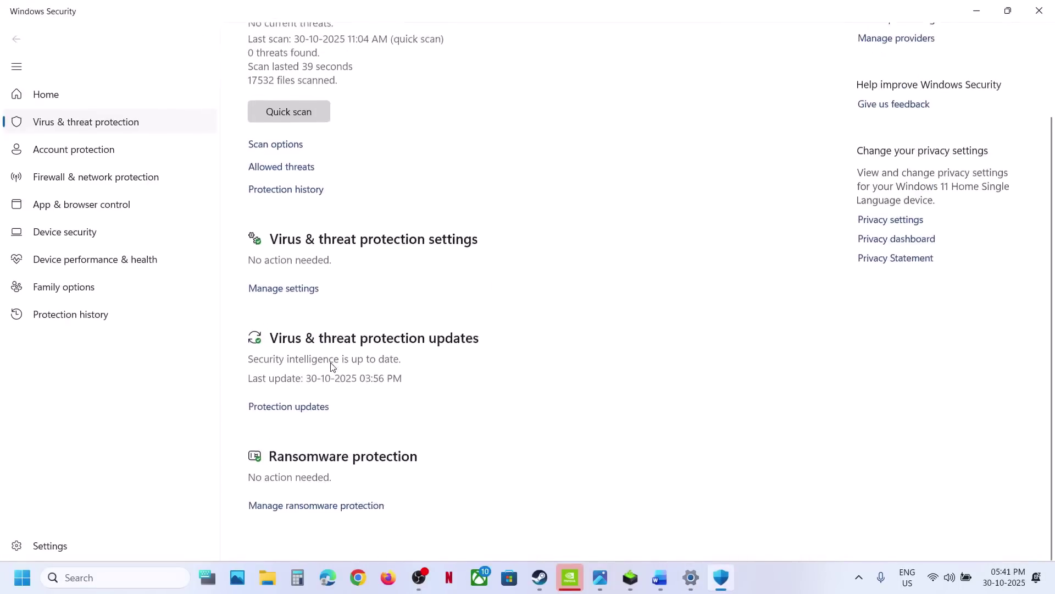
left_click(307, 516)
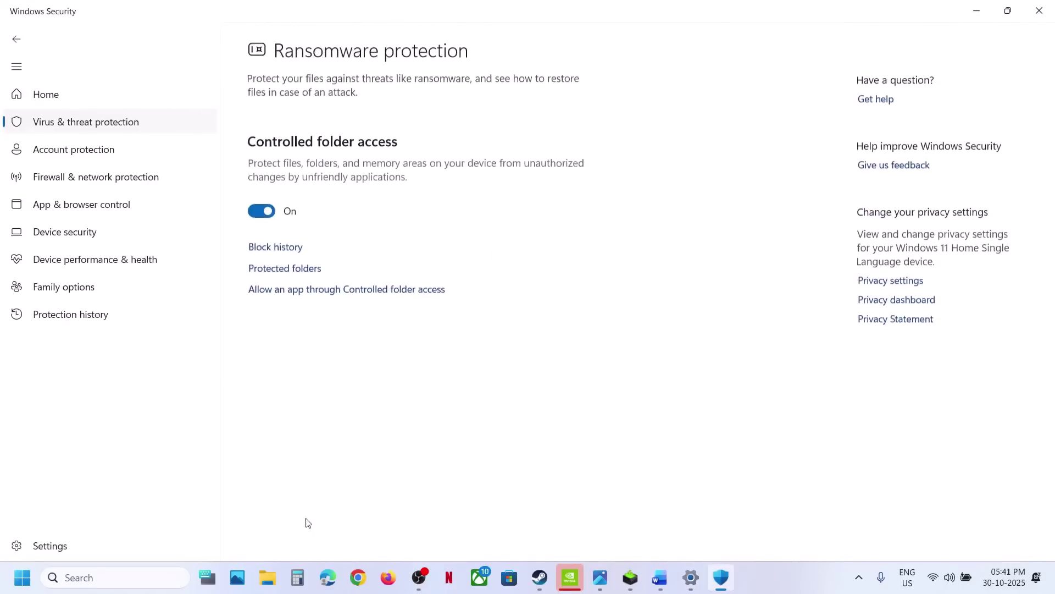
left_click(337, 291)
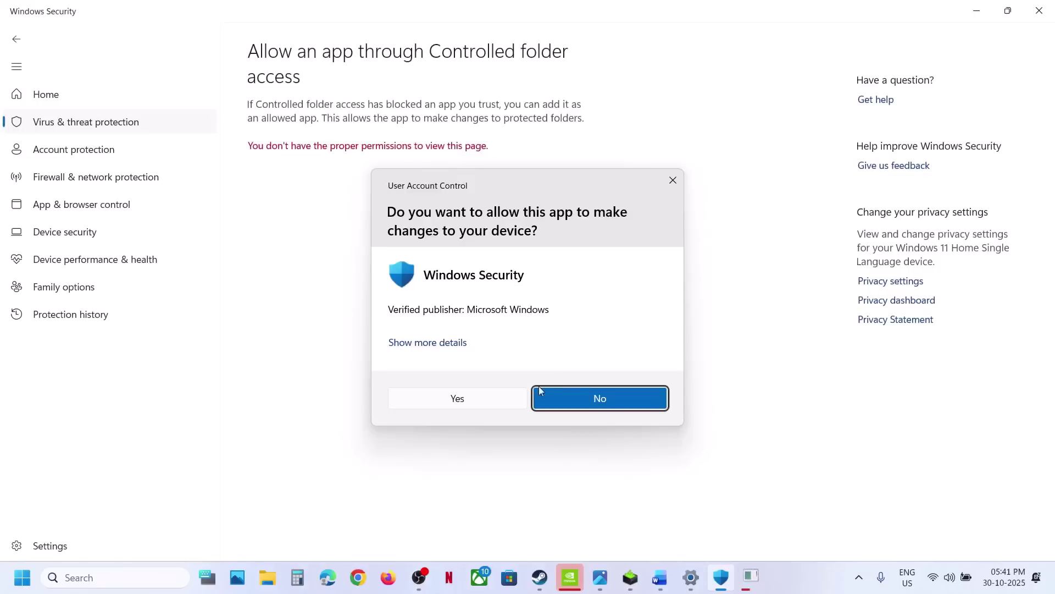
left_click(470, 409)
Add the PioneerGame application from Steam's steamapps\common\Arc Raiders folder to the apps allowed through Controlled folder access
scroll(370, 83, "down", 2)
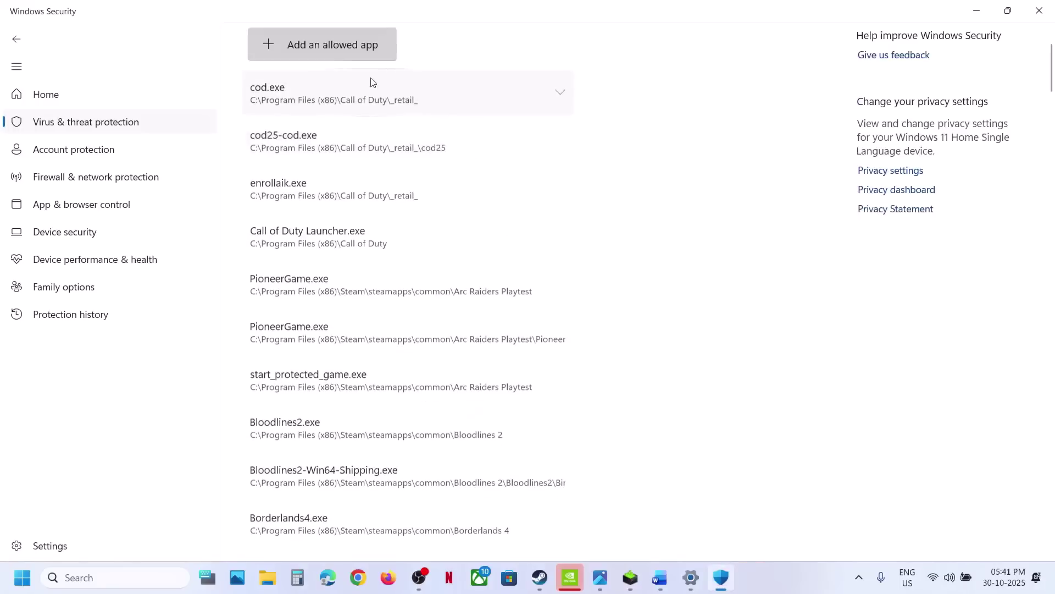
left_click(357, 51)
left_click(325, 99)
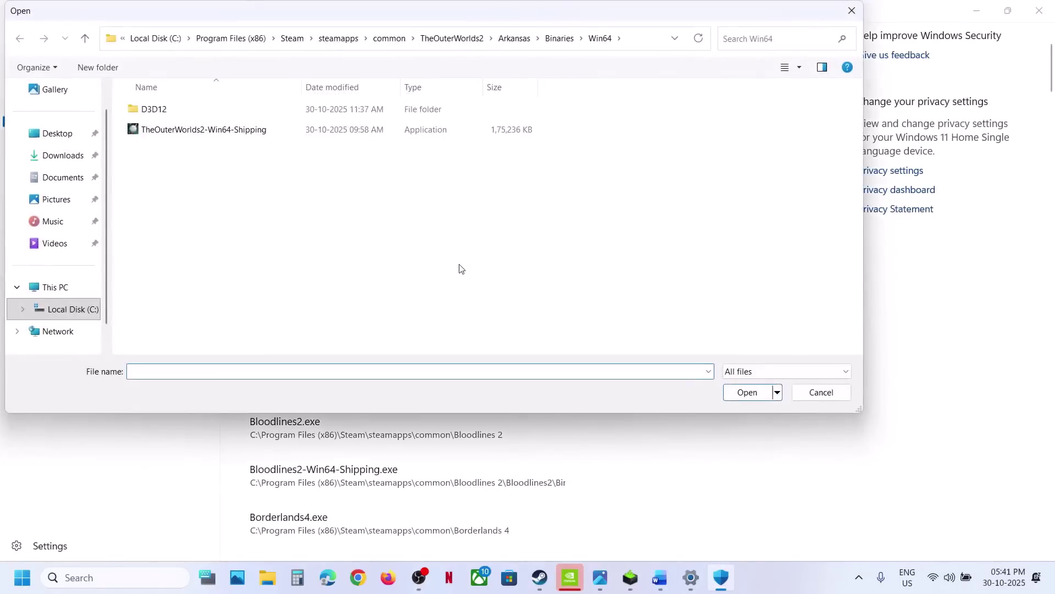
left_click(389, 37)
left_click(182, 112)
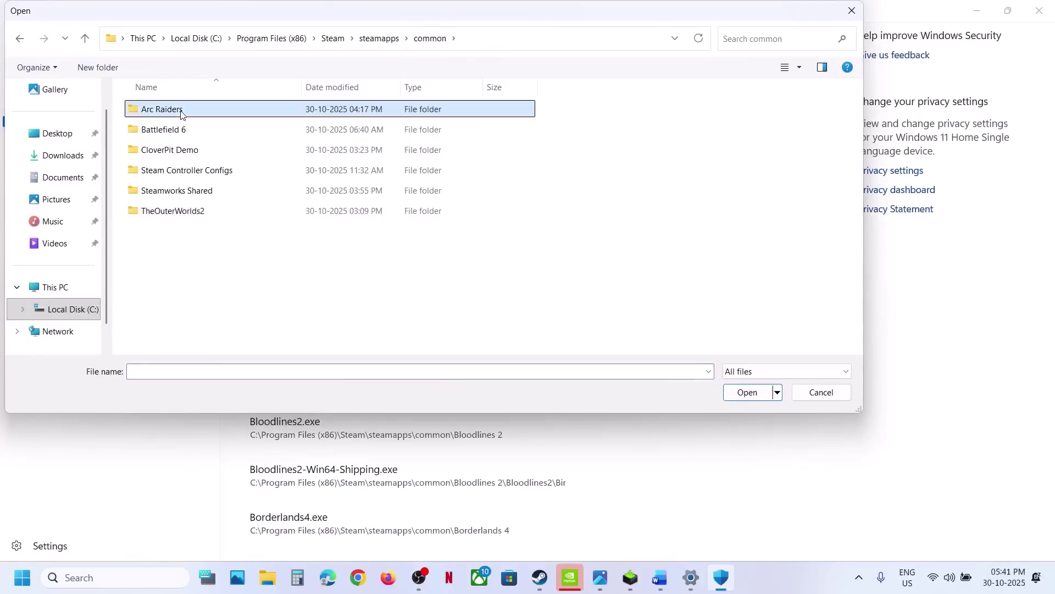
double_click(182, 111)
left_click(520, 48)
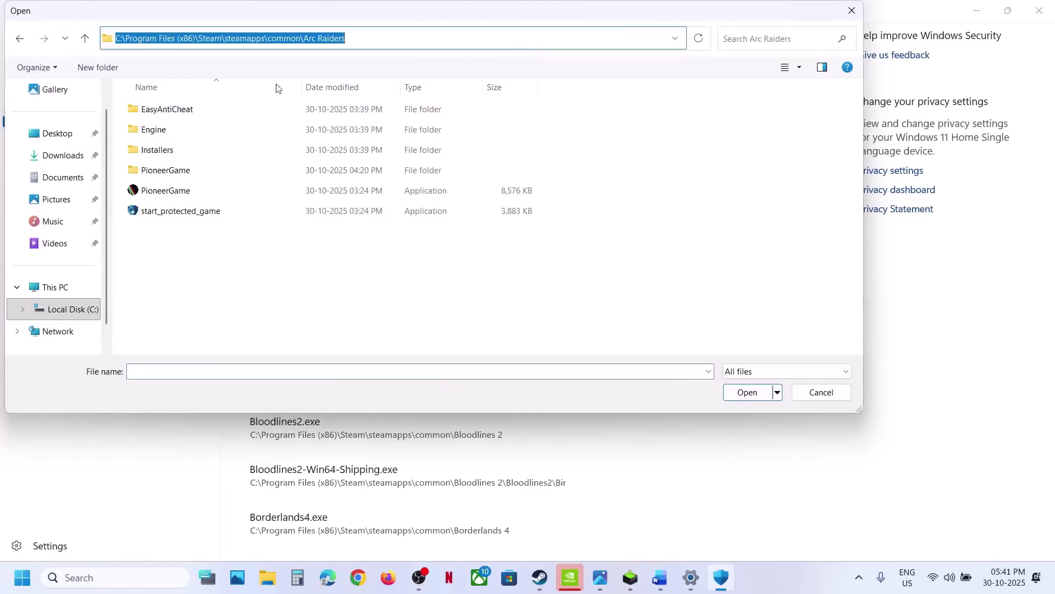
left_click(169, 195)
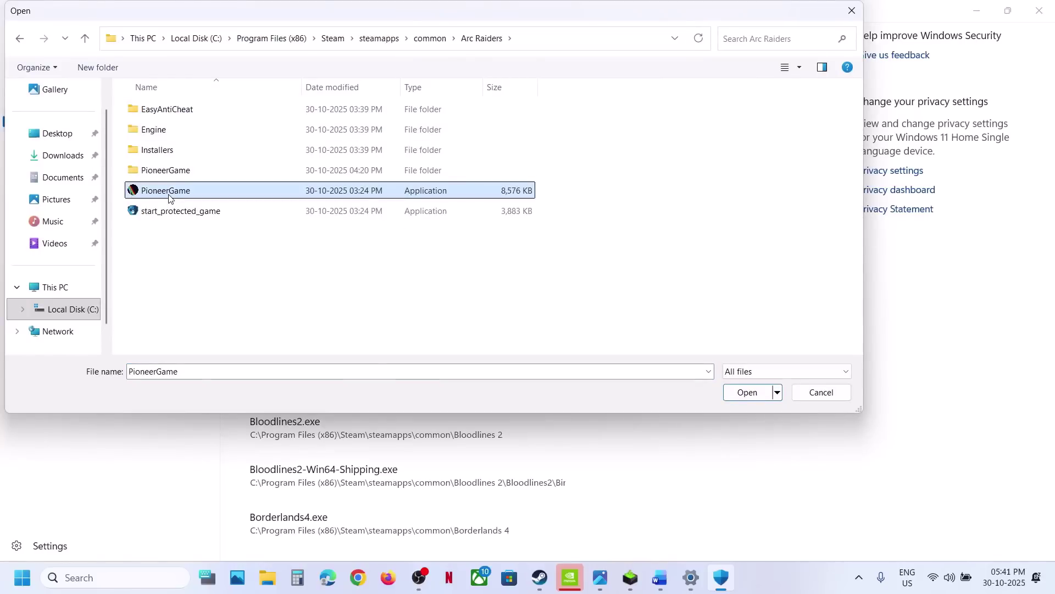
left_click(748, 391)
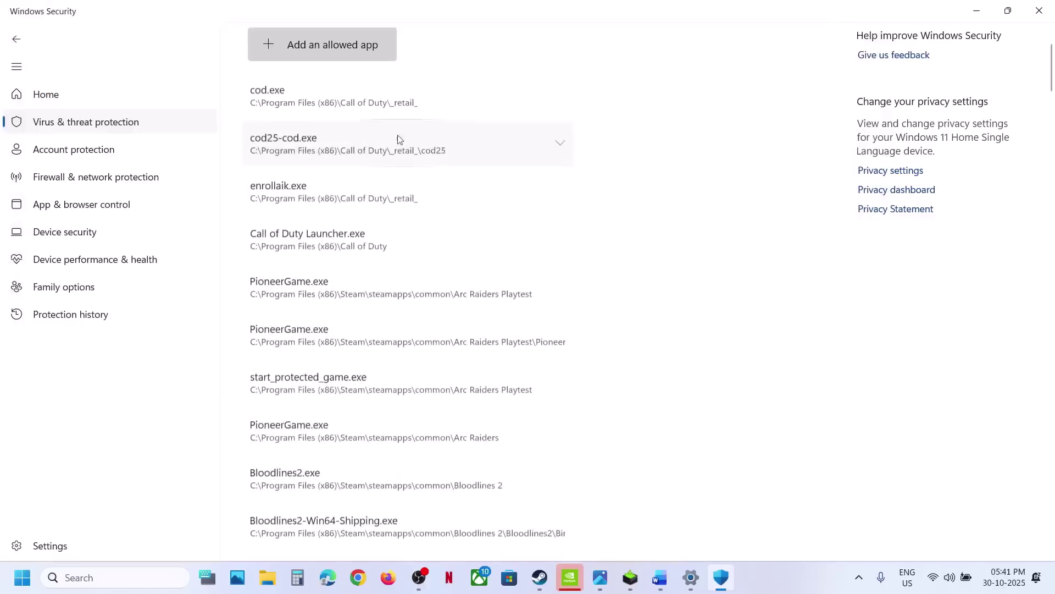
Add the start_protected_game application from the Arc Raiders folder to the apps allowed through Controlled folder access
left_click(330, 45)
left_click(323, 99)
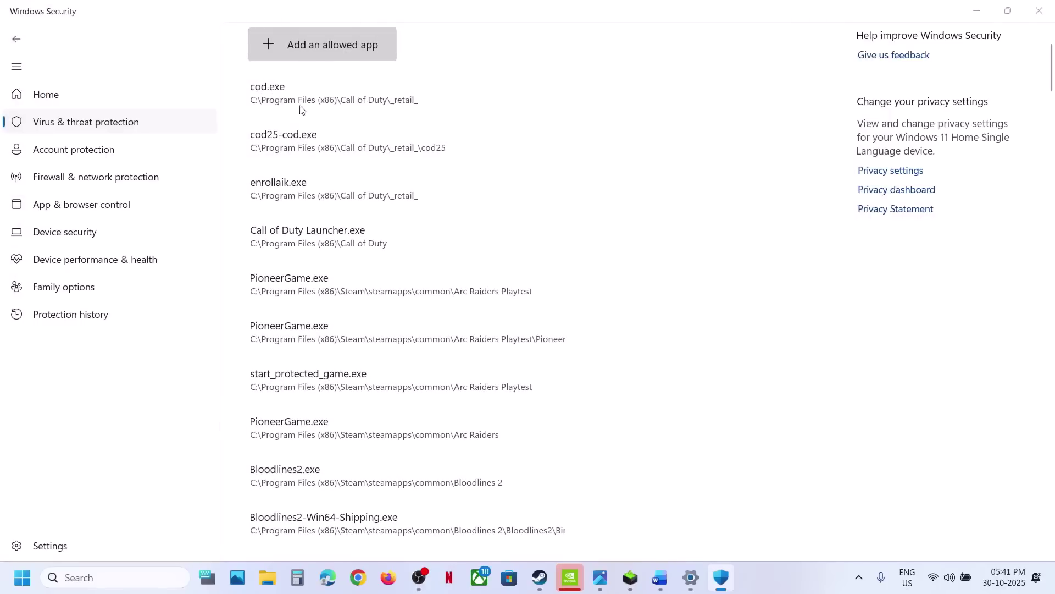
left_click(156, 216)
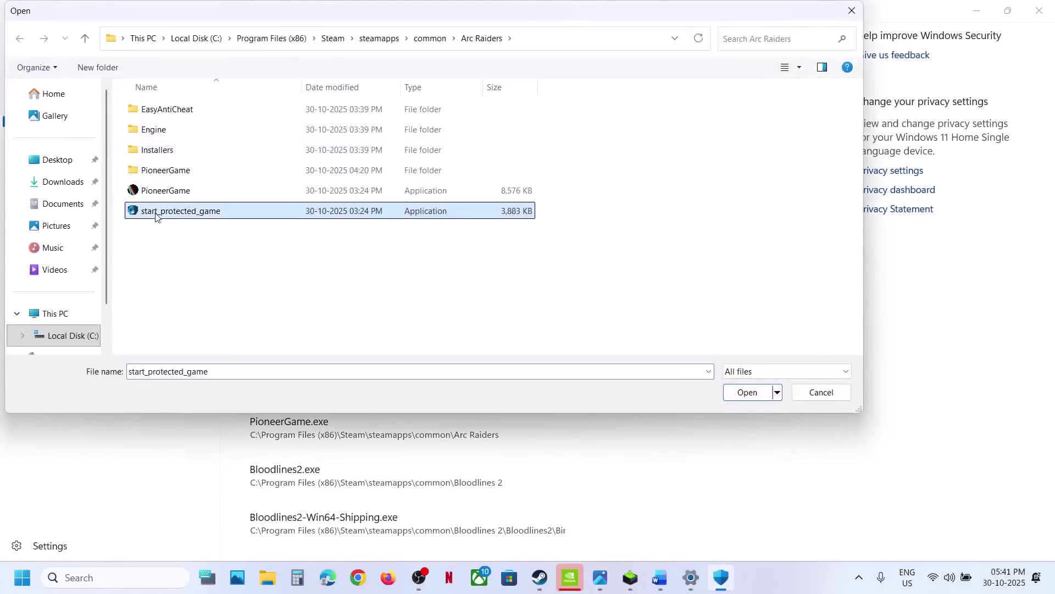
left_click(769, 393)
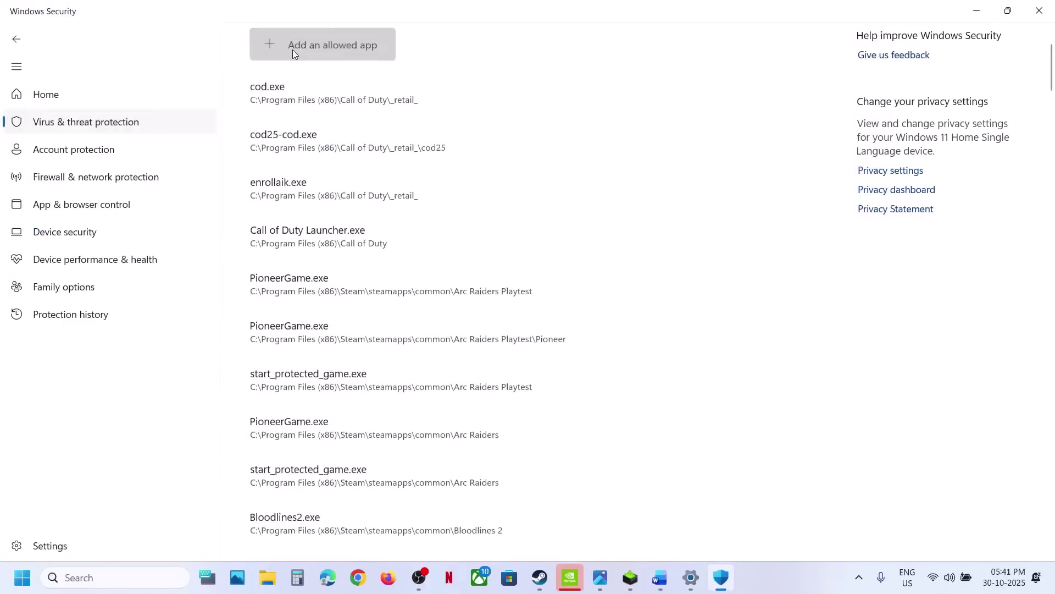
Allow the second PioneerGame application, from Arc Raiders\PioneerGame\Binaries\Win64, through Controlled folder access
left_click(292, 50)
left_click(318, 99)
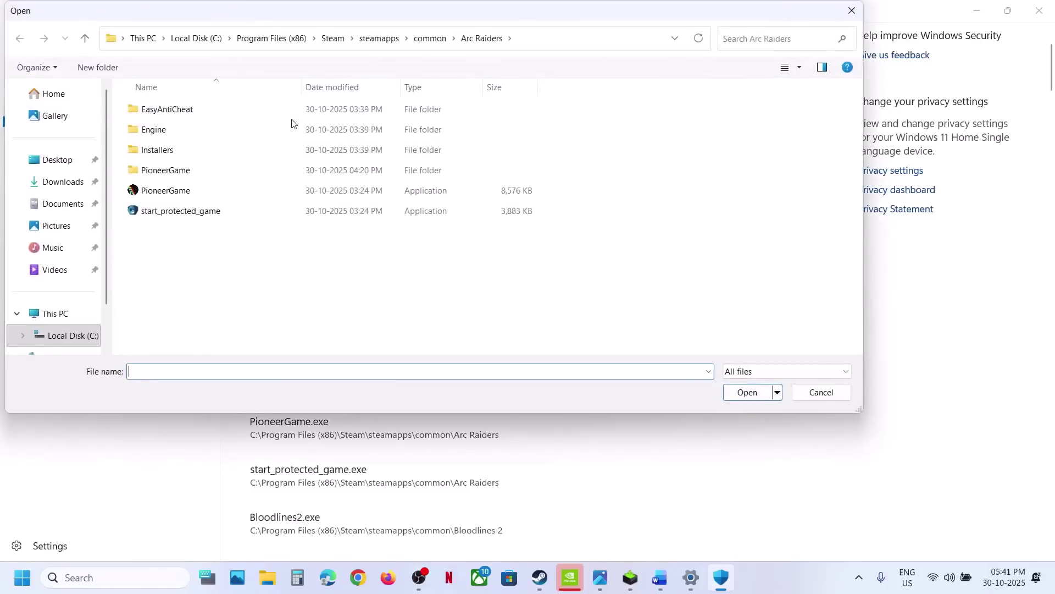
double_click(173, 171)
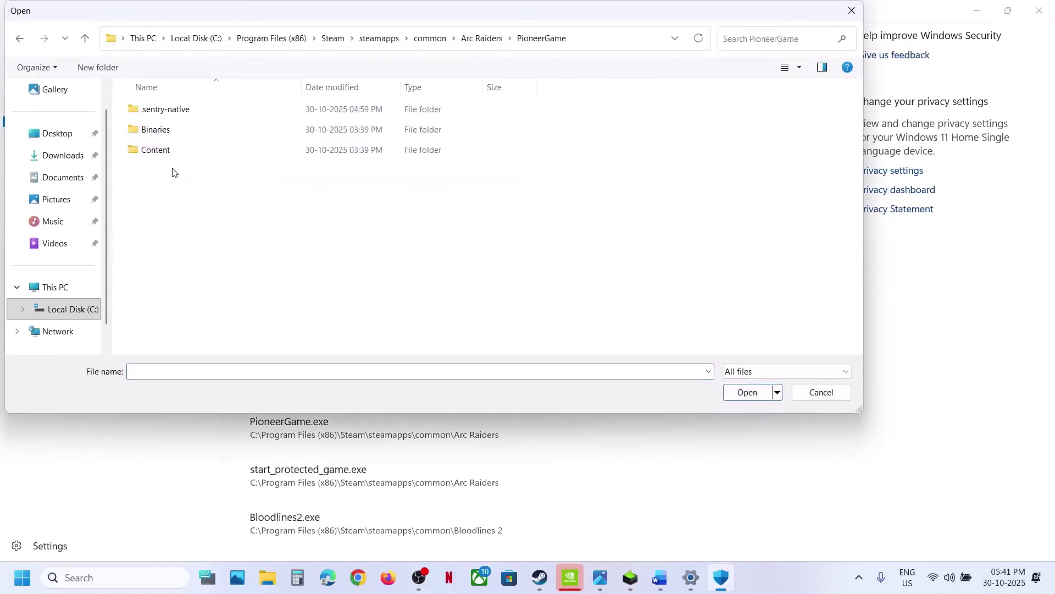
double_click(163, 132)
double_click(161, 110)
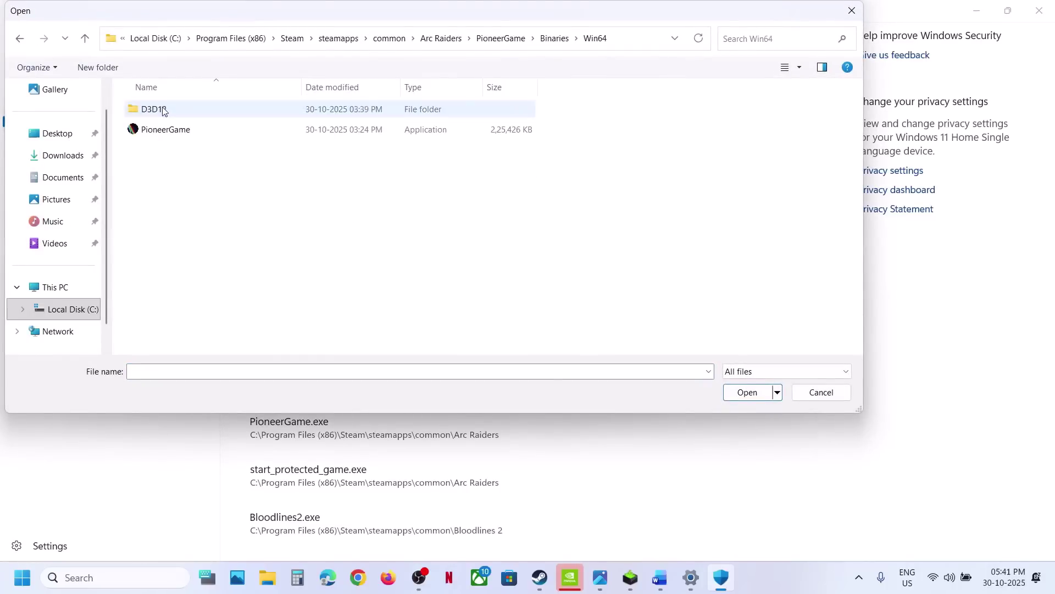
left_click(202, 132)
left_click(737, 397)
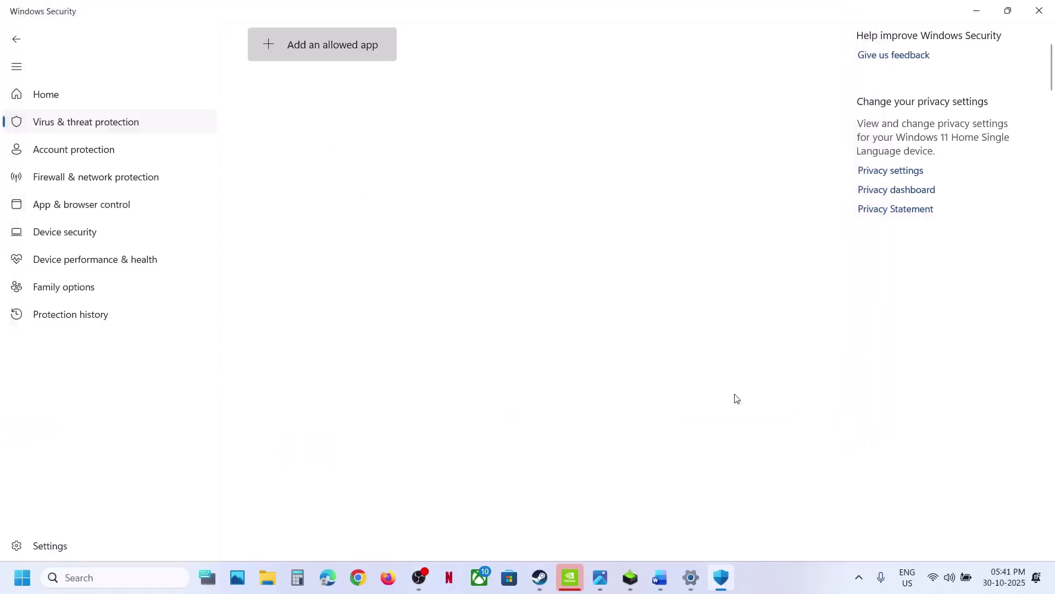
Open Windows Defender Firewall's allowed apps list in Control Panel and unlock its settings for changes
left_click(115, 576)
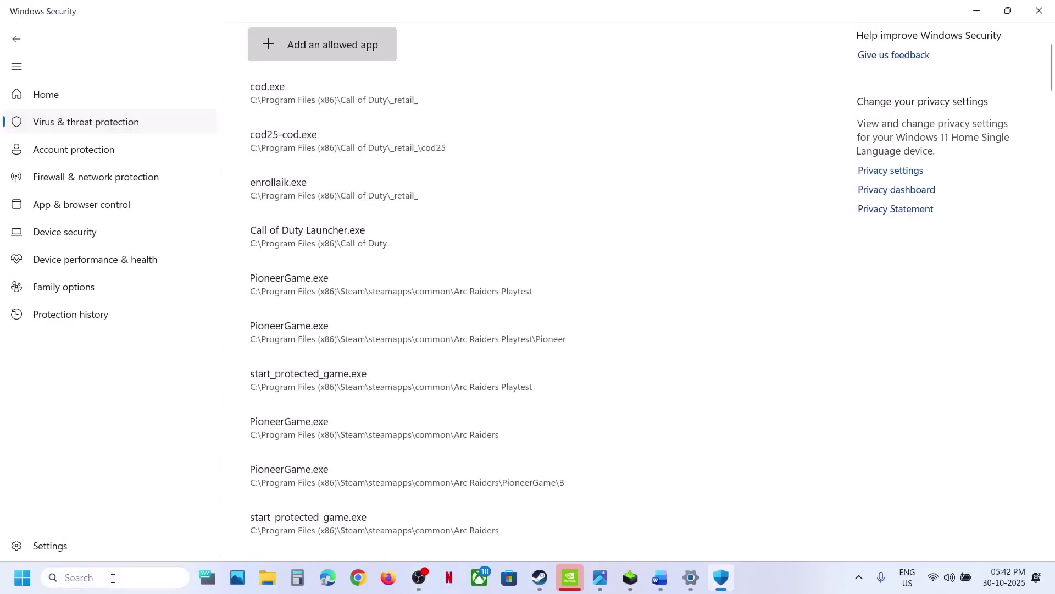
type("control")
key("Return")
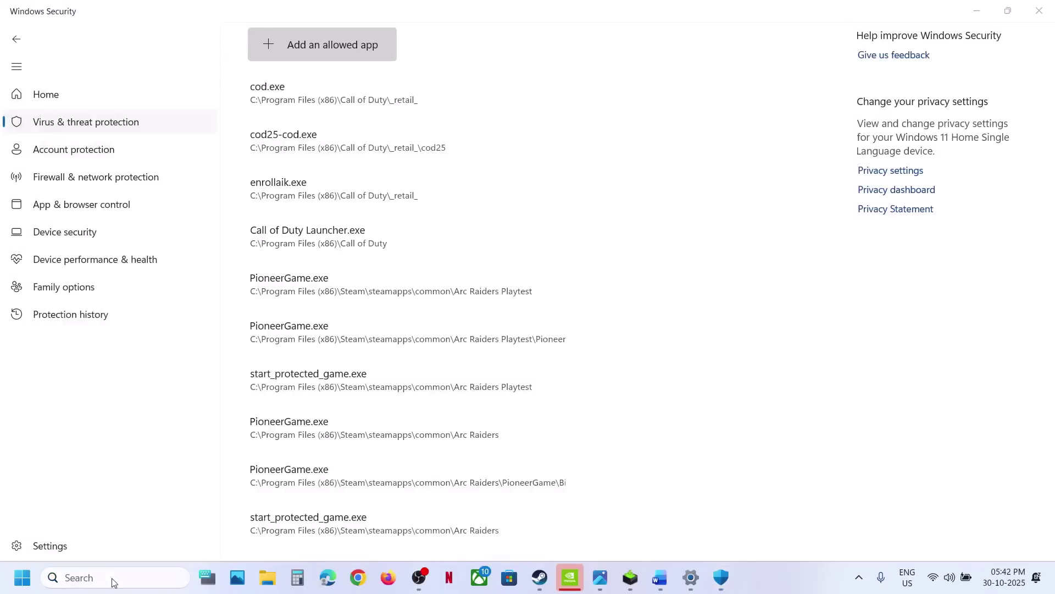
left_click(383, 112)
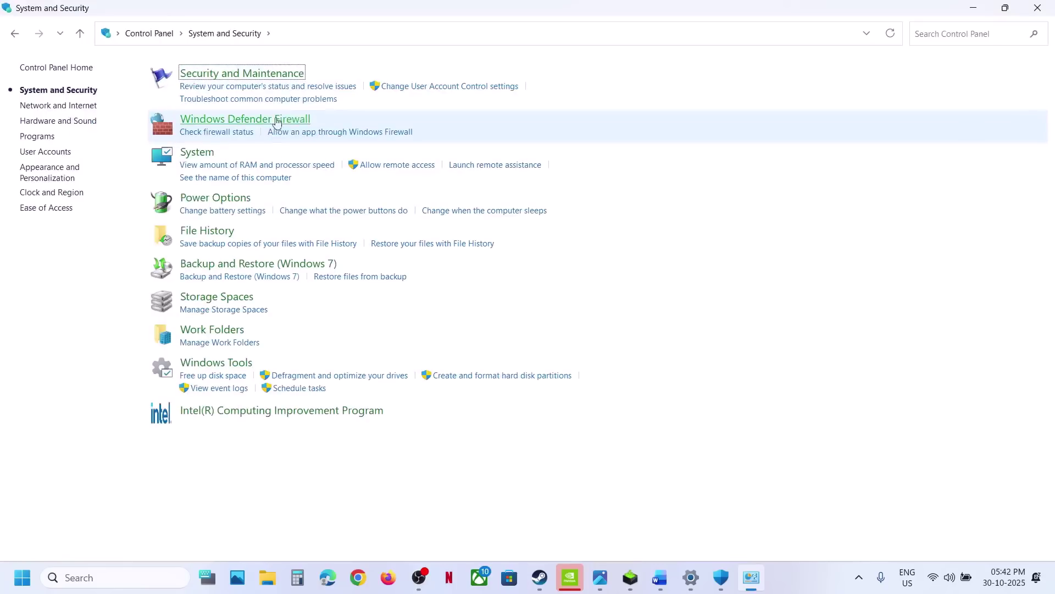
left_click(259, 119)
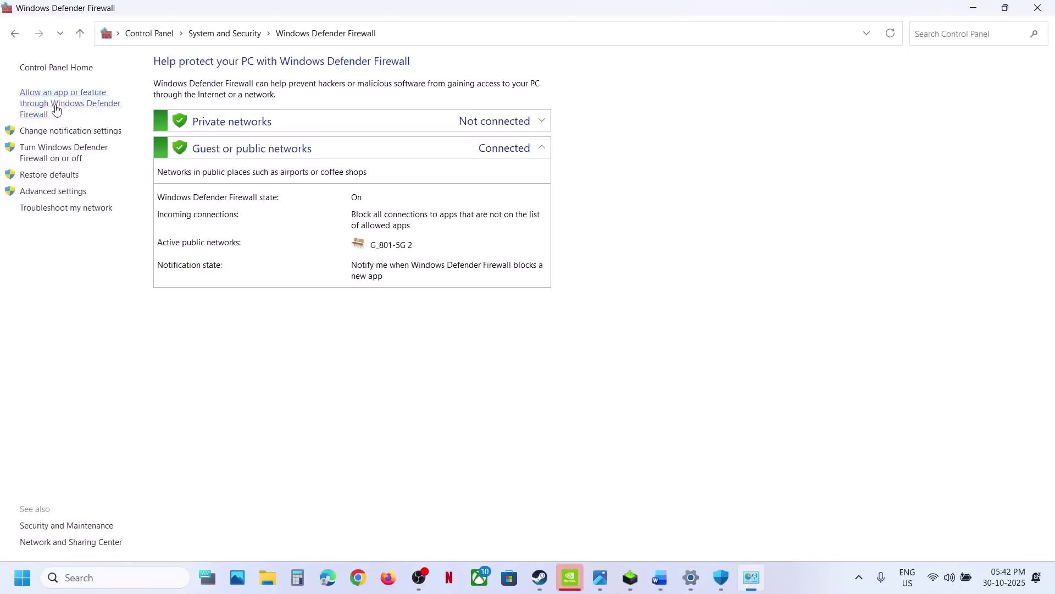
left_click(61, 106)
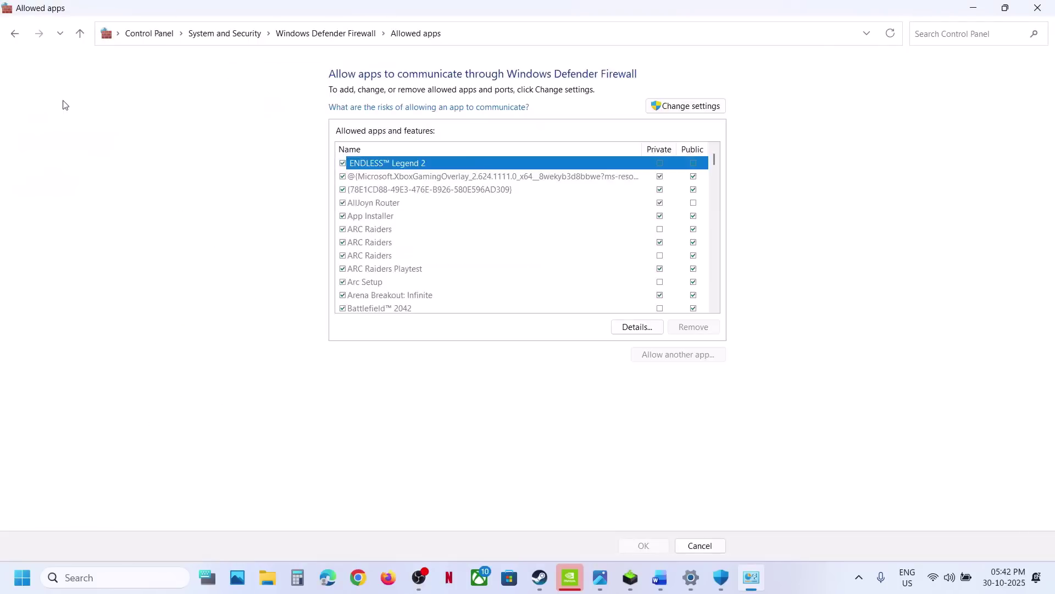
left_click(702, 101)
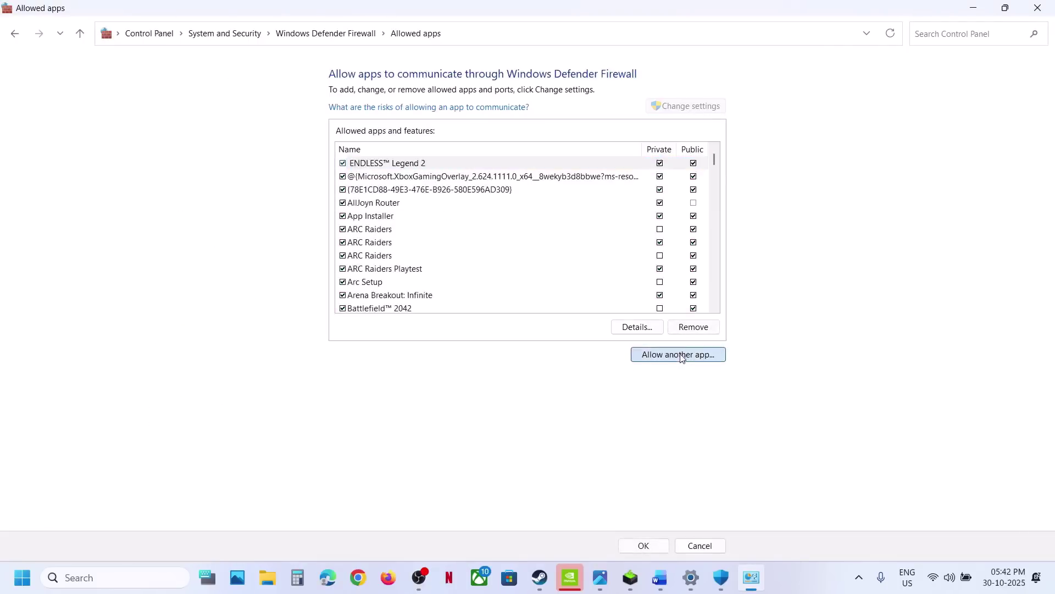
Try to add the PioneerGame application from the Arc Raiders folder to the firewall's allowed apps
left_click(682, 356)
left_click(620, 352)
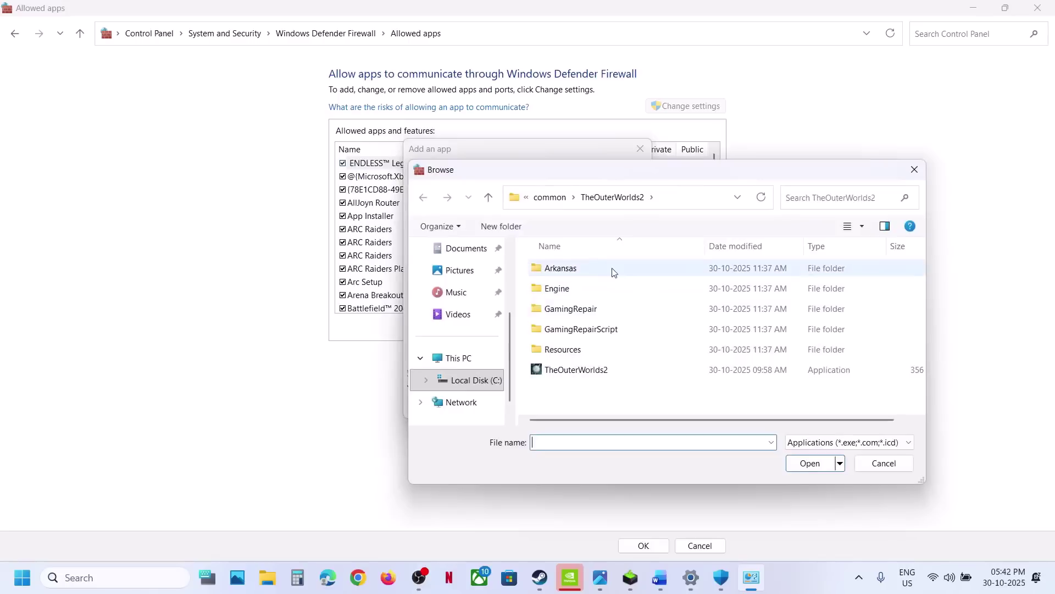
left_click(561, 207)
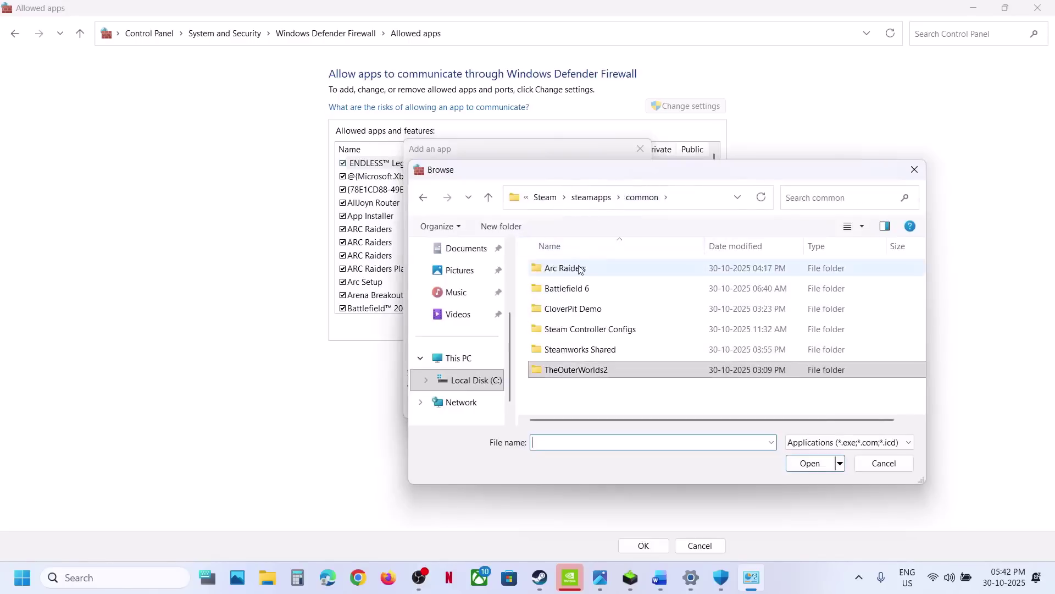
double_click(548, 268)
left_click(573, 351)
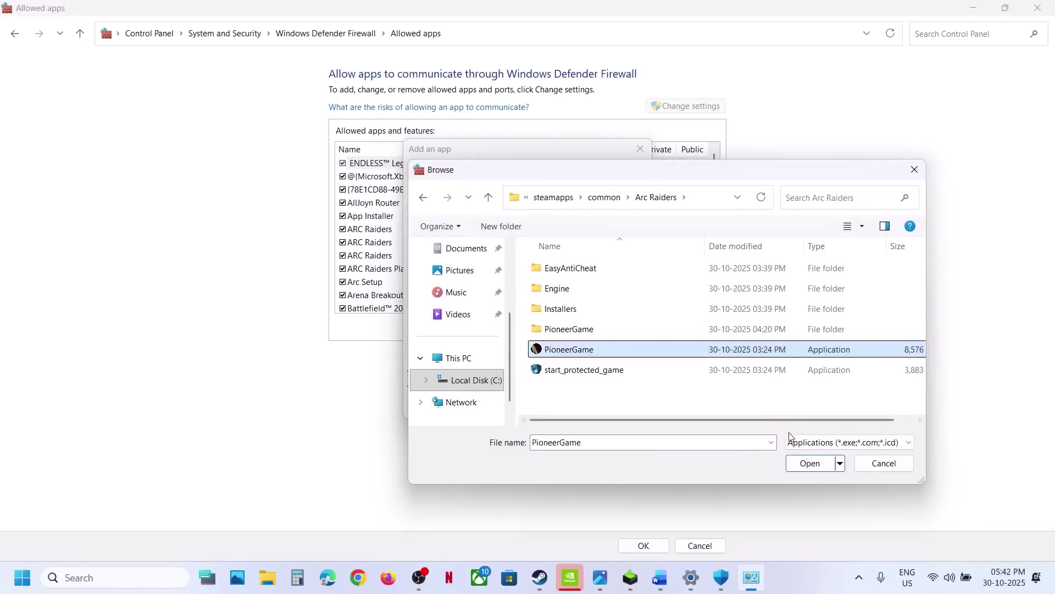
left_click(808, 464)
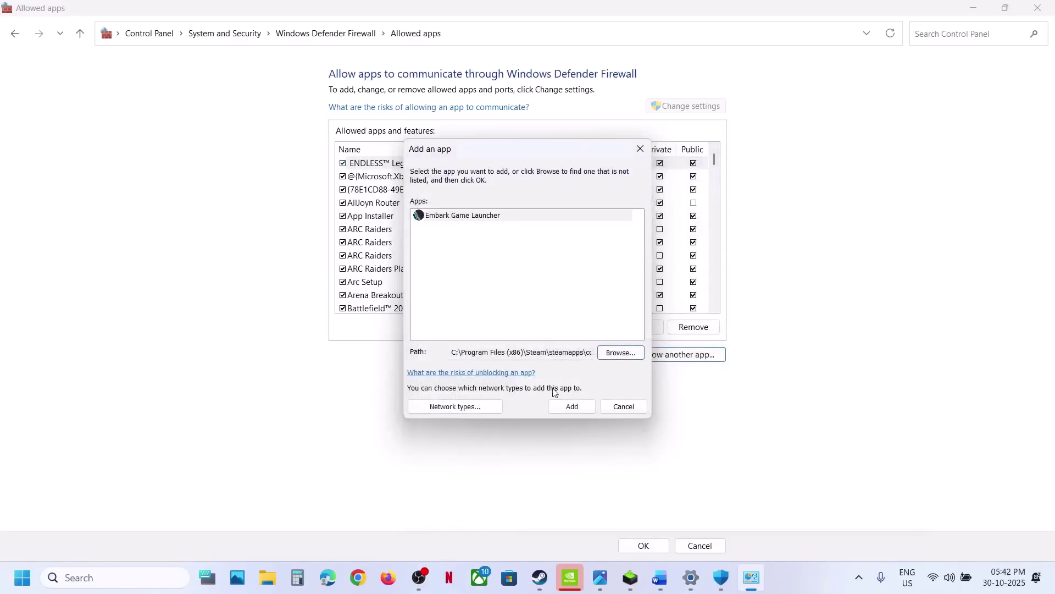
left_click(558, 407)
left_click(608, 340)
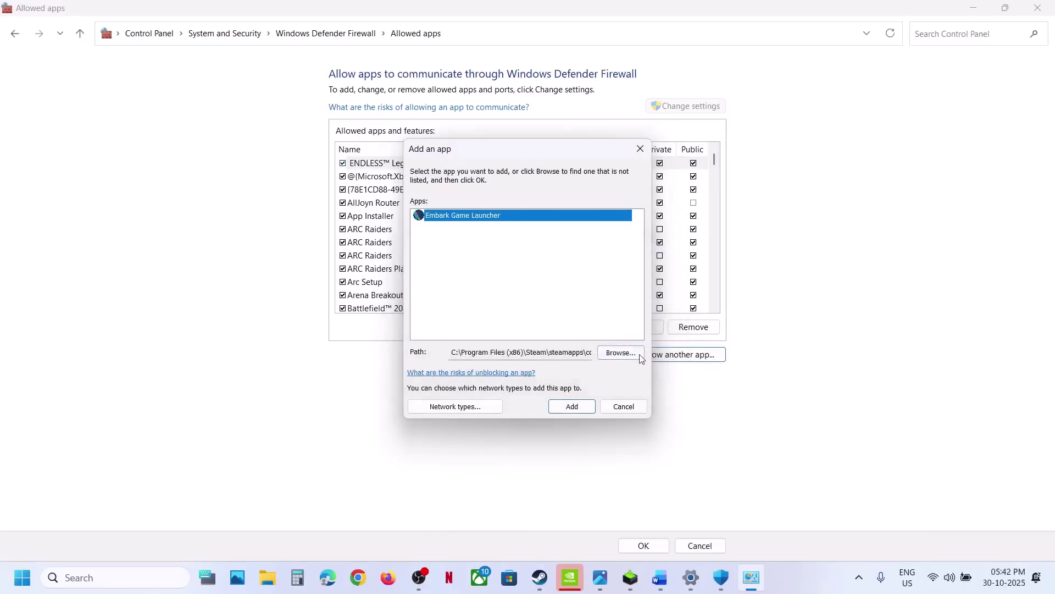
Add the start_protected_game application from the Arc Raiders folder to the firewall's allowed apps
left_click(635, 355)
left_click(592, 376)
left_click(810, 463)
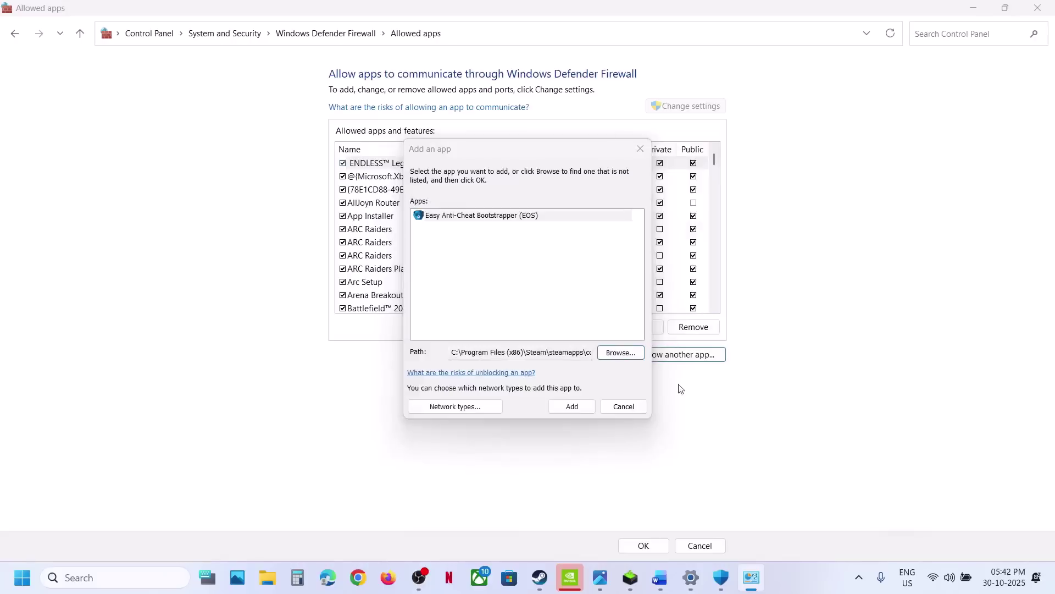
left_click(572, 405)
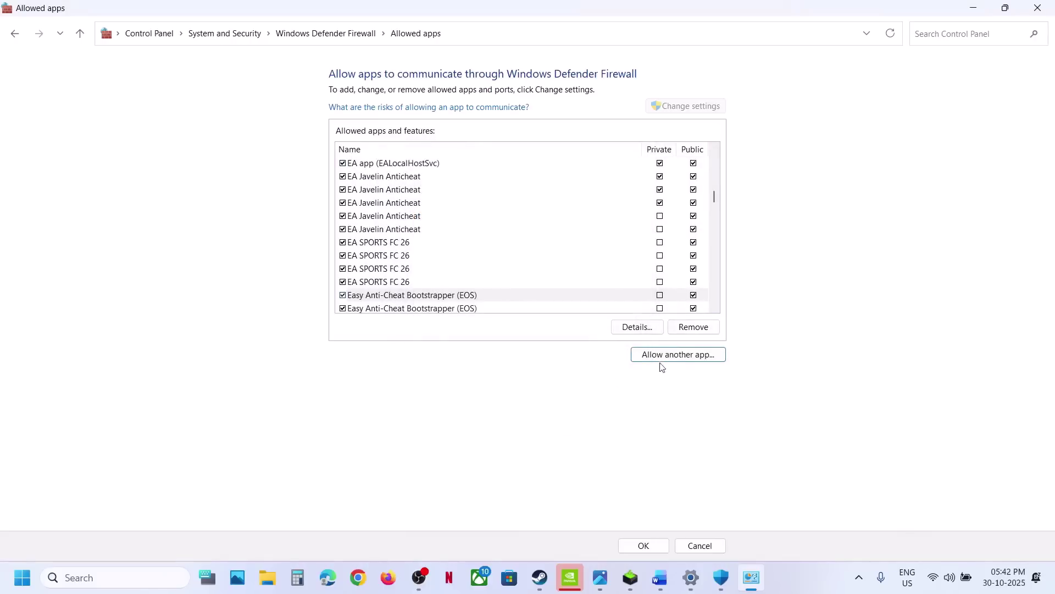
Try to add the PioneerGame application from PioneerGame\Binaries\Win64 to the firewall's allowed apps, and close the dialog for adding apps
left_click(665, 357)
left_click(617, 351)
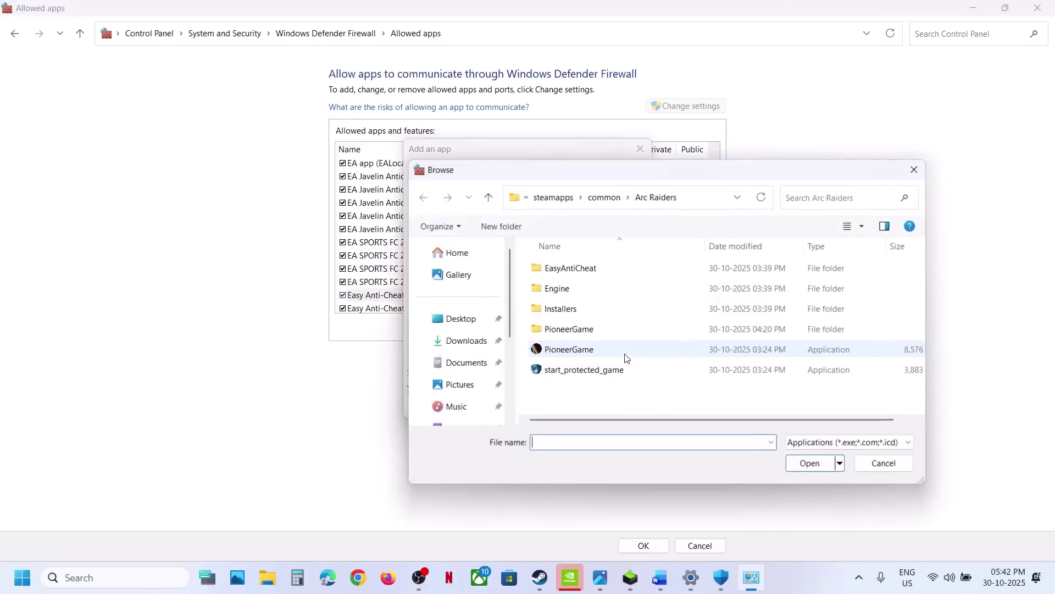
double_click(569, 329)
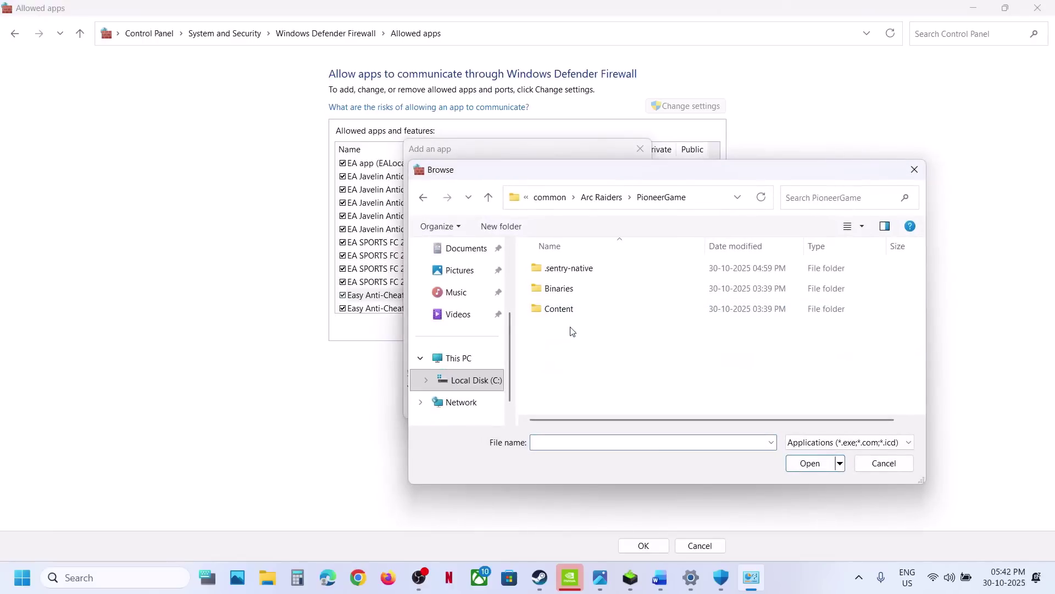
double_click(560, 287)
double_click(559, 269)
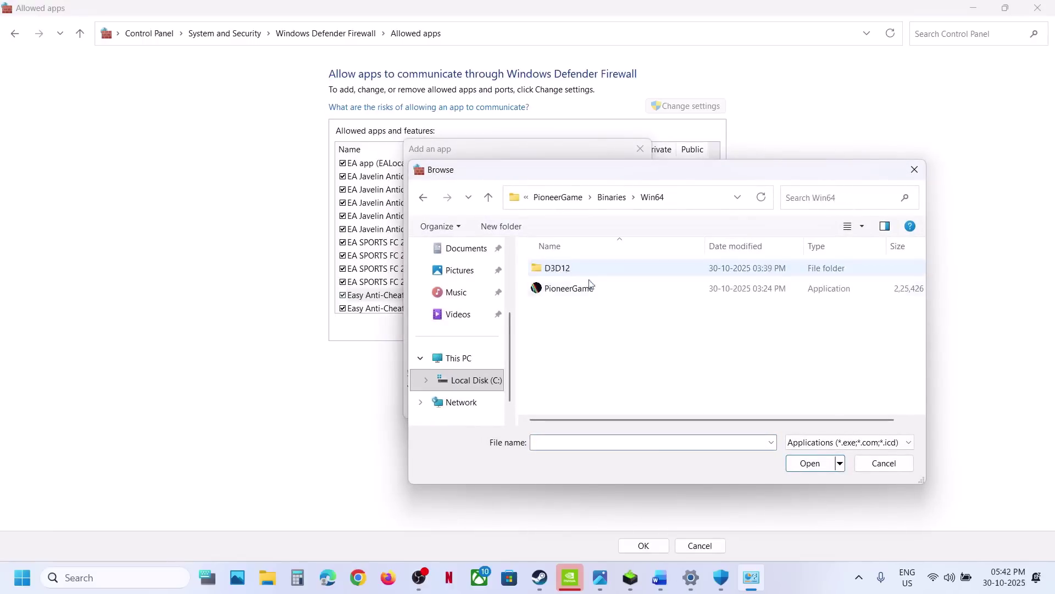
left_click(601, 291)
left_click(809, 463)
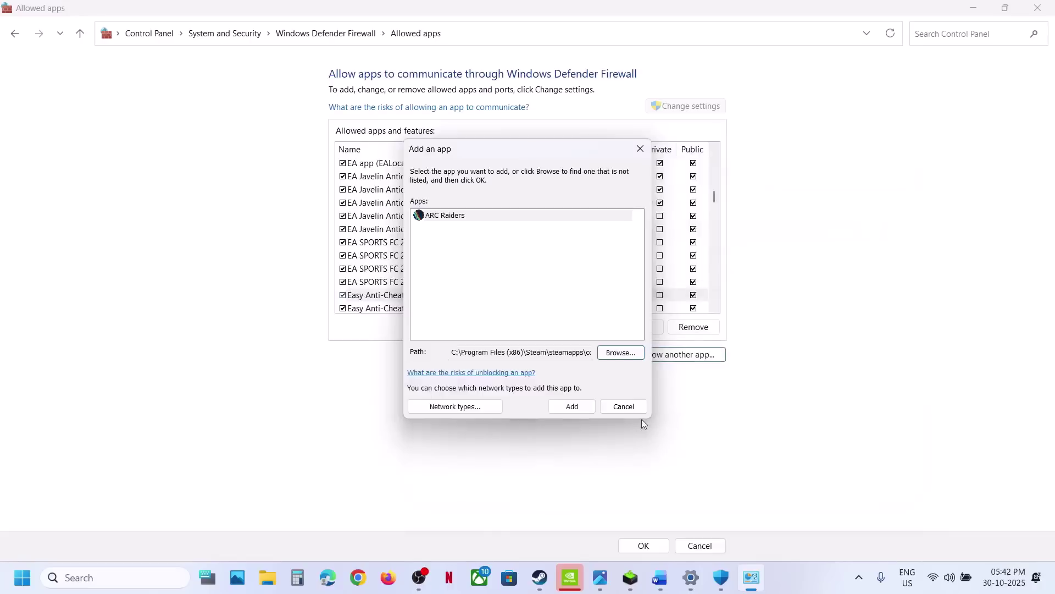
left_click(579, 406)
left_click(608, 337)
left_click(639, 151)
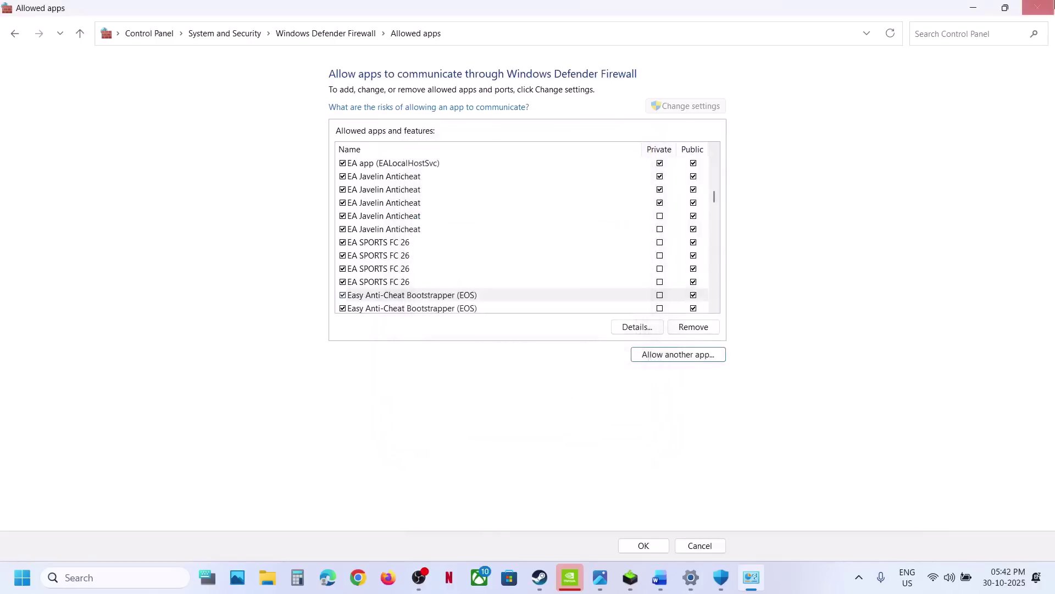
Close the firewall, Windows Security and Settings windows, switch to the Word document and read the rest of step 5
left_click(1038, 8)
left_click(1039, 11)
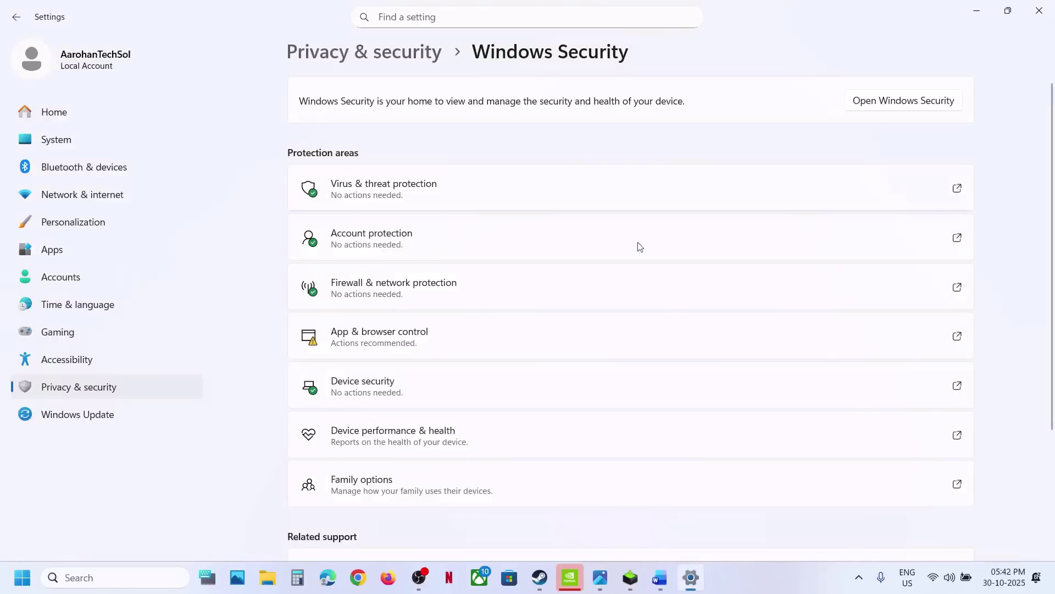
left_click(1044, 11)
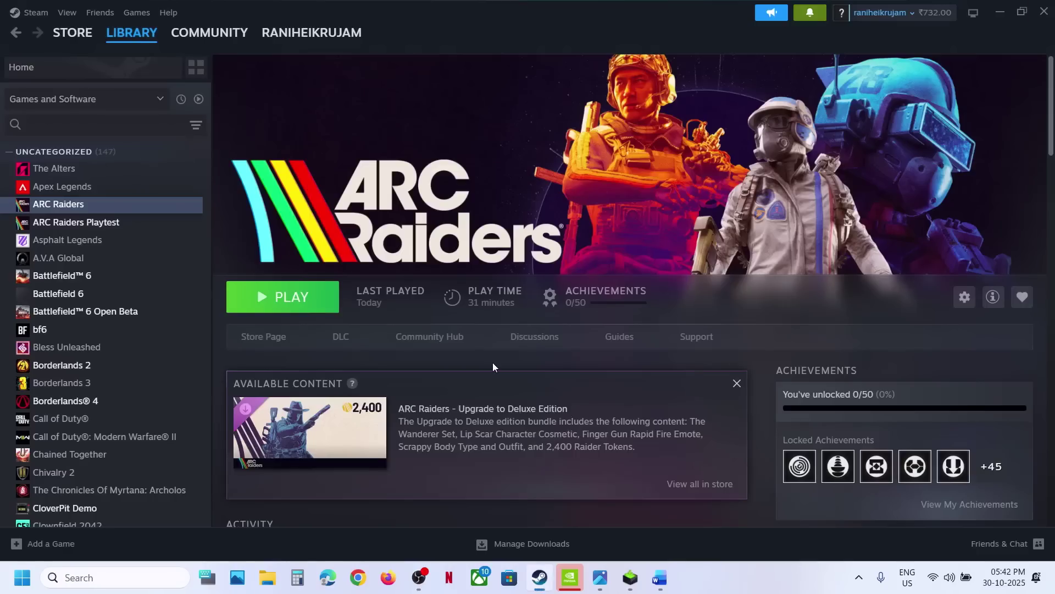
left_click(654, 570)
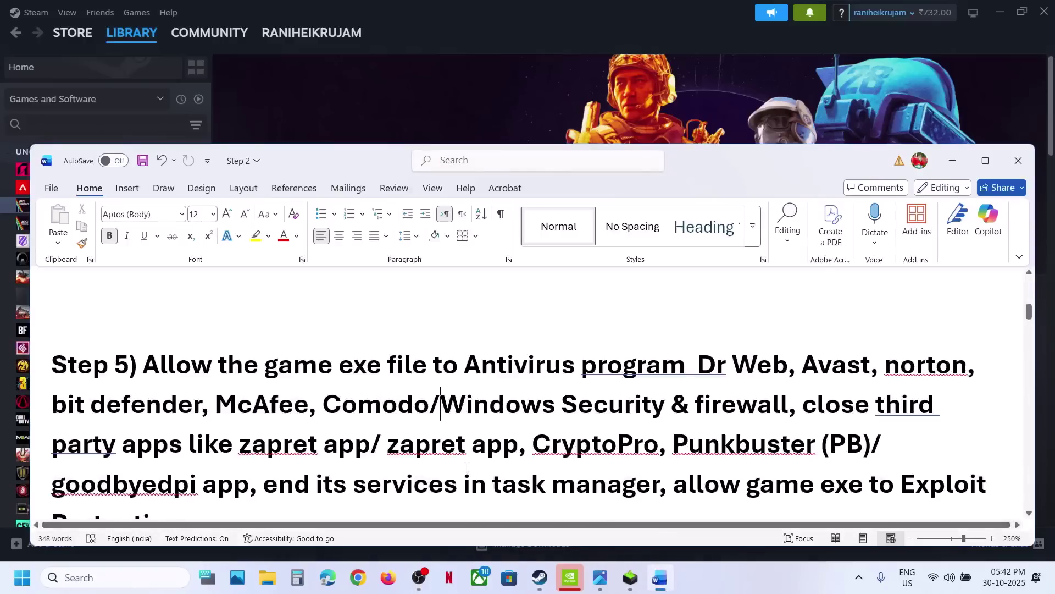
scroll(467, 468, "down", 1)
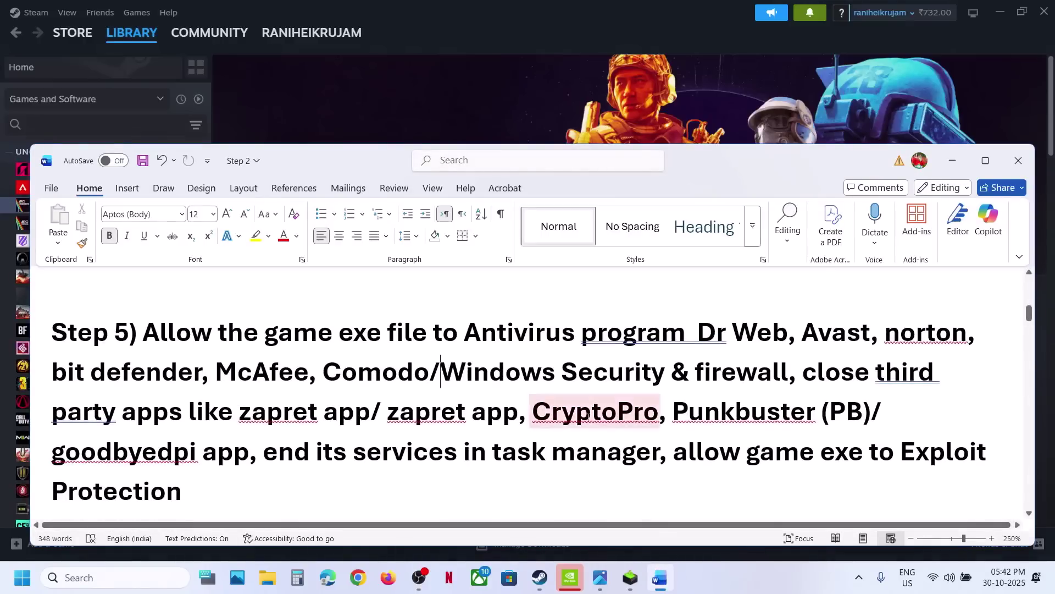
Read step 5 on closing third-party apps, ending their services in Task Manager and allowing the game exe
left_click_drag(812, 373, 366, 416)
left_click(249, 418)
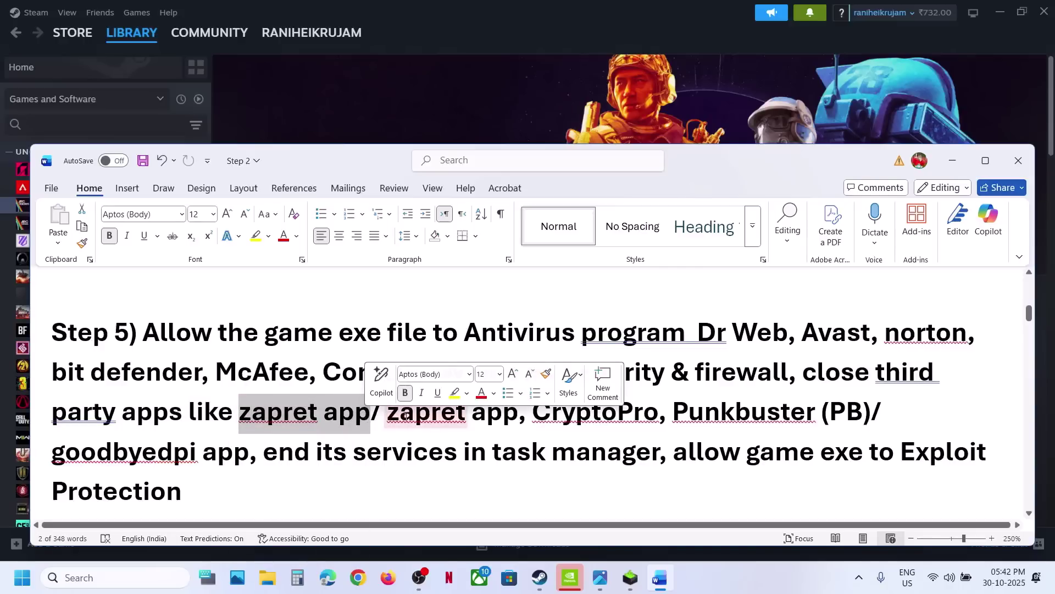
left_click_drag(552, 416, 248, 454)
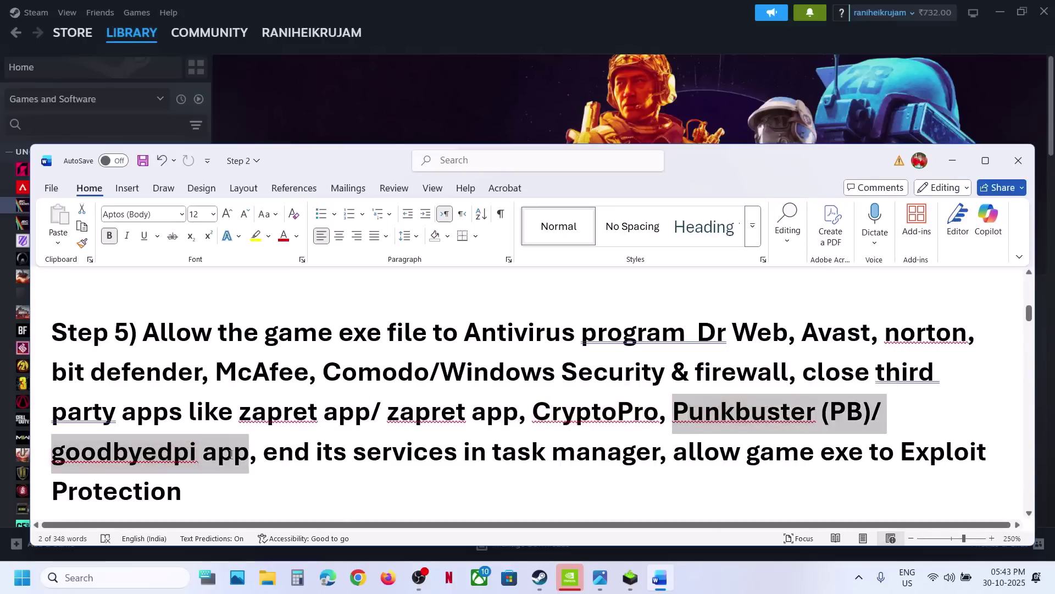
left_click(235, 454)
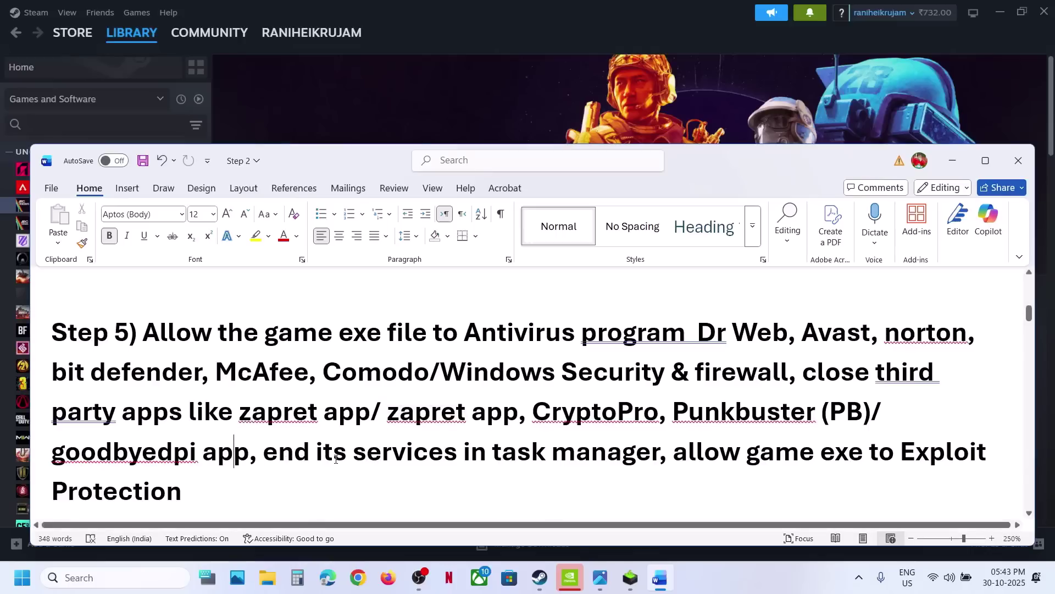
left_click_drag(324, 459, 658, 459)
right_click(25, 577)
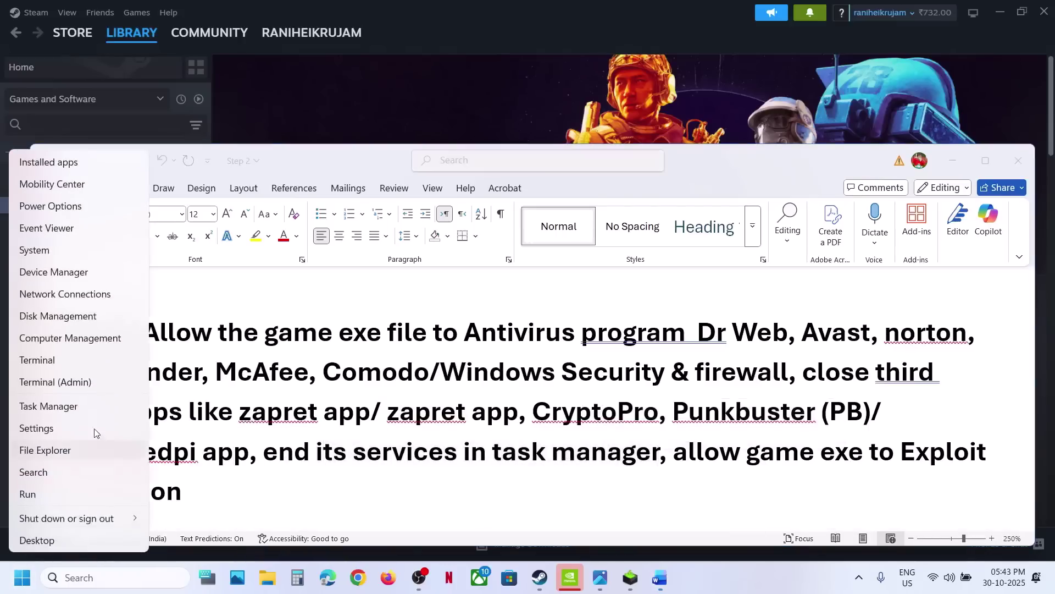
left_click(425, 438)
double_click(425, 437)
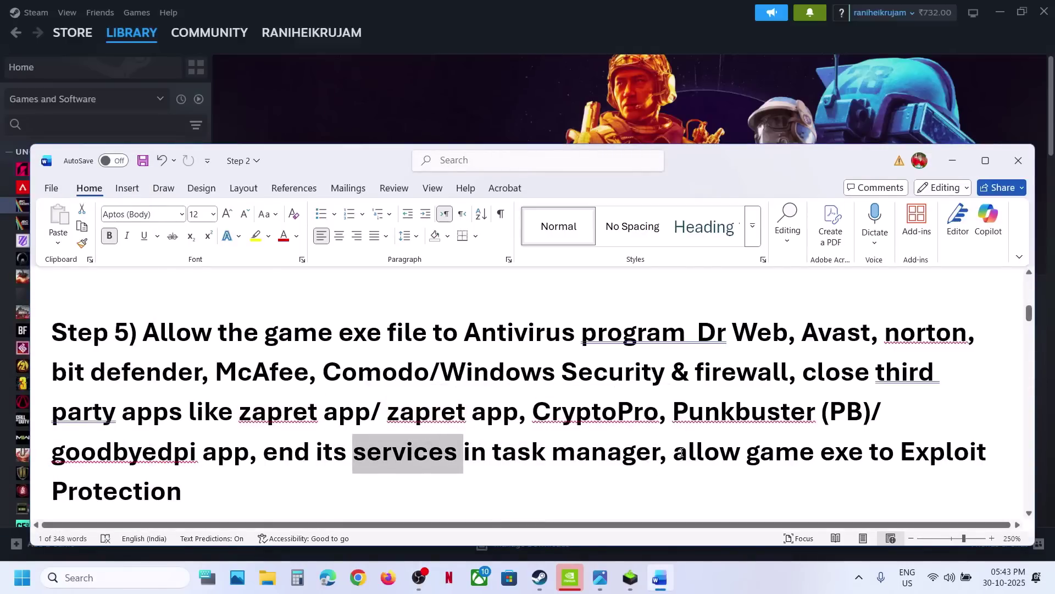
left_click_drag(682, 452, 740, 450)
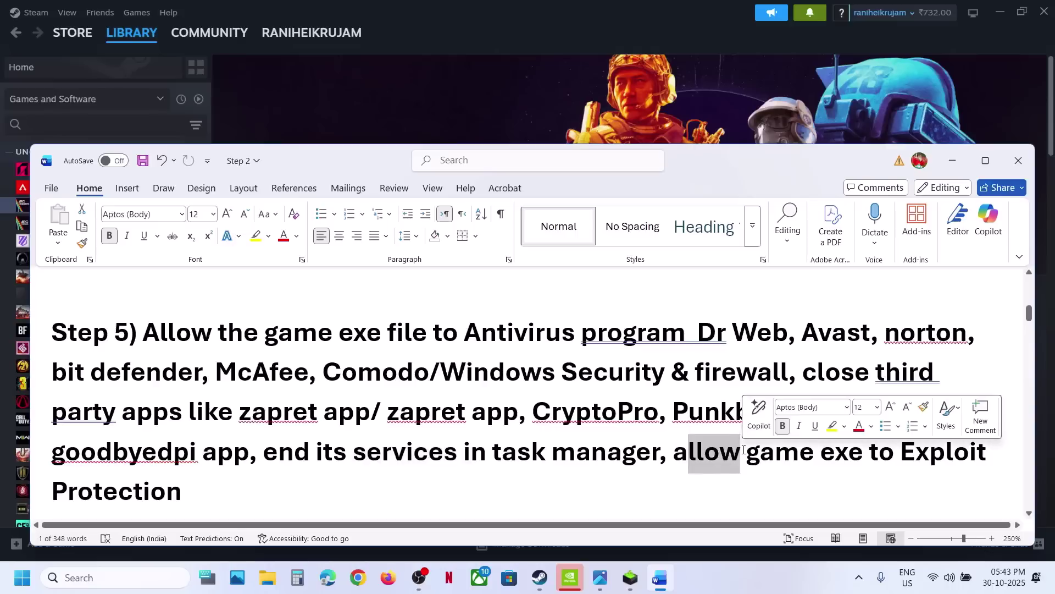
left_click(680, 457)
Copy "Exploit Protection" from step 5 of the document, search Windows for it and open the Exploit protection settings
scroll(680, 456, "down", 1)
left_click_drag(674, 417, 476, 368)
left_click(476, 369)
left_click_drag(901, 416, 224, 453)
key("ctrl+c")
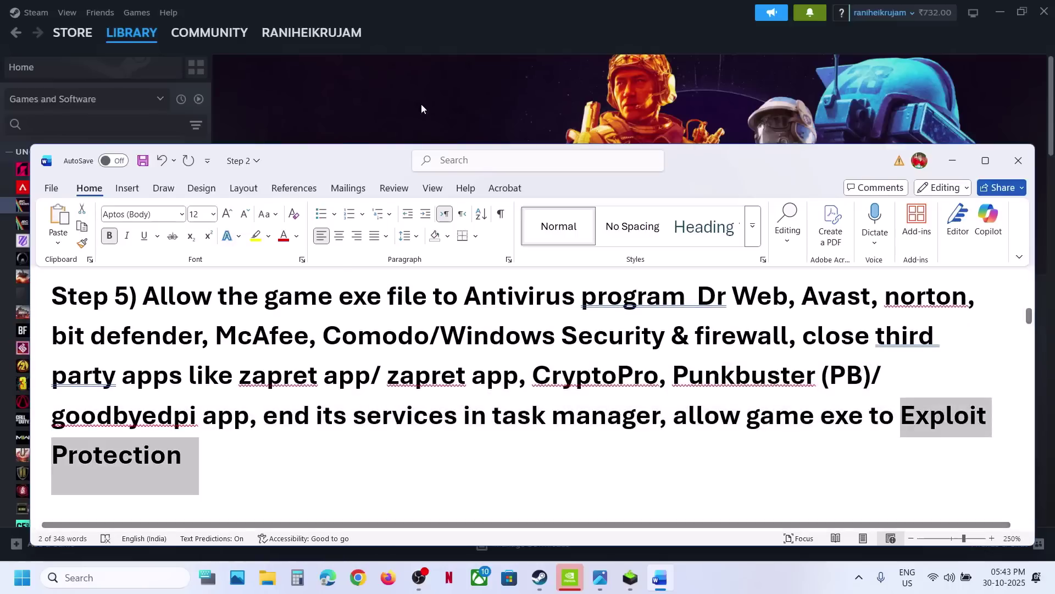
left_click(420, 99)
left_click(119, 575)
key("ctrl+v")
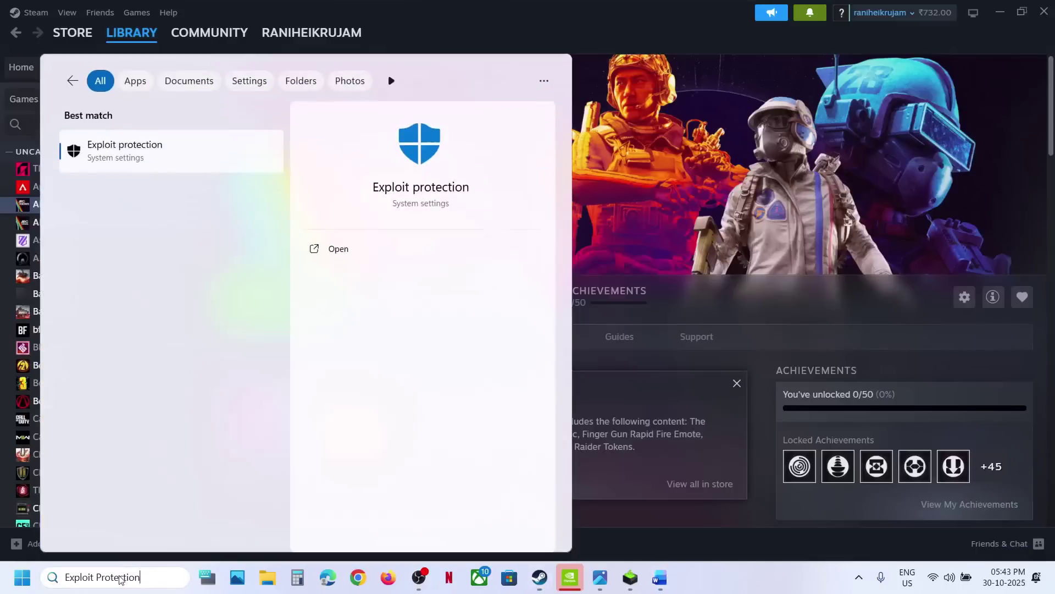
left_click(127, 155)
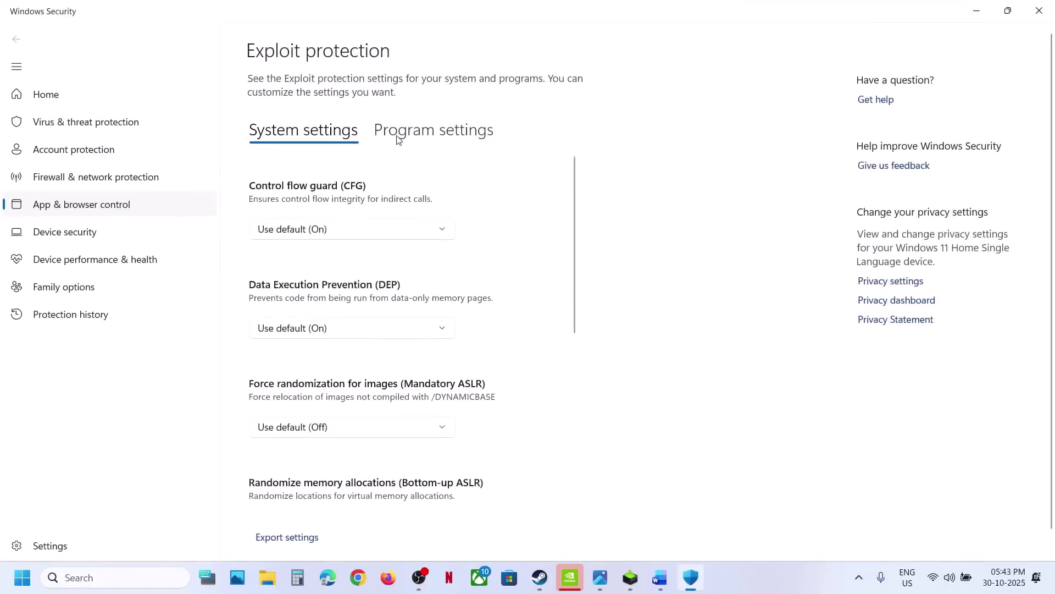
Add the PioneerGame application from the Arc Raiders folder to Exploit protection's customized programs by browsing to its file
left_click(418, 130)
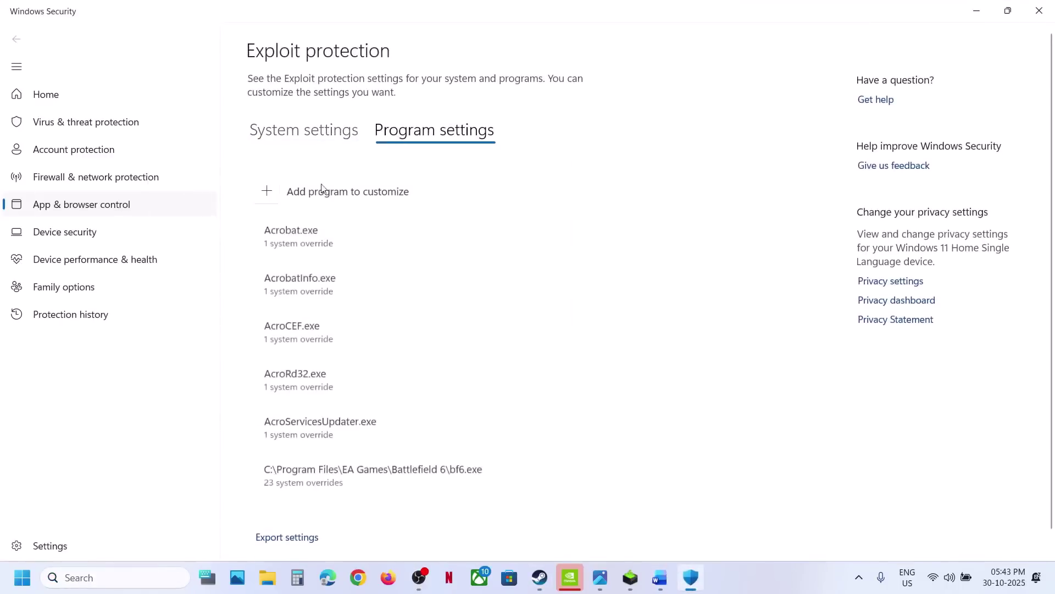
left_click(269, 199)
left_click(287, 250)
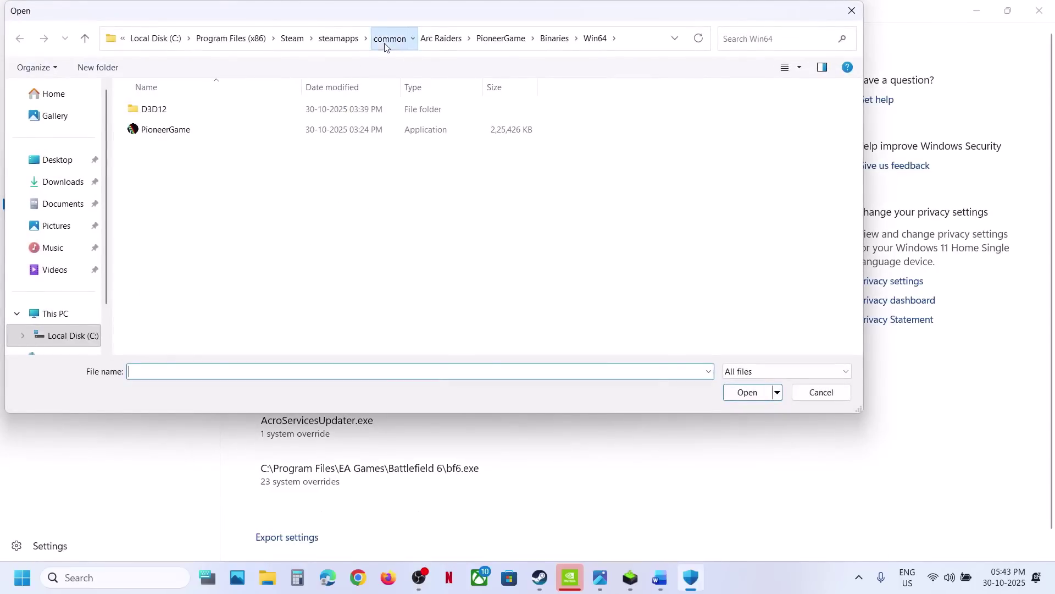
left_click(388, 38)
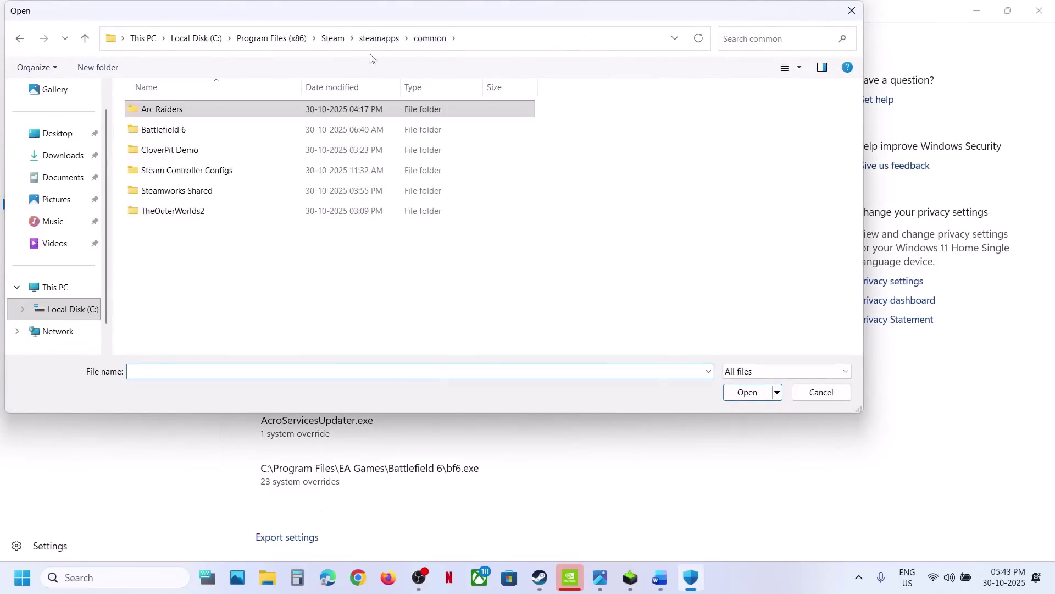
double_click(196, 115)
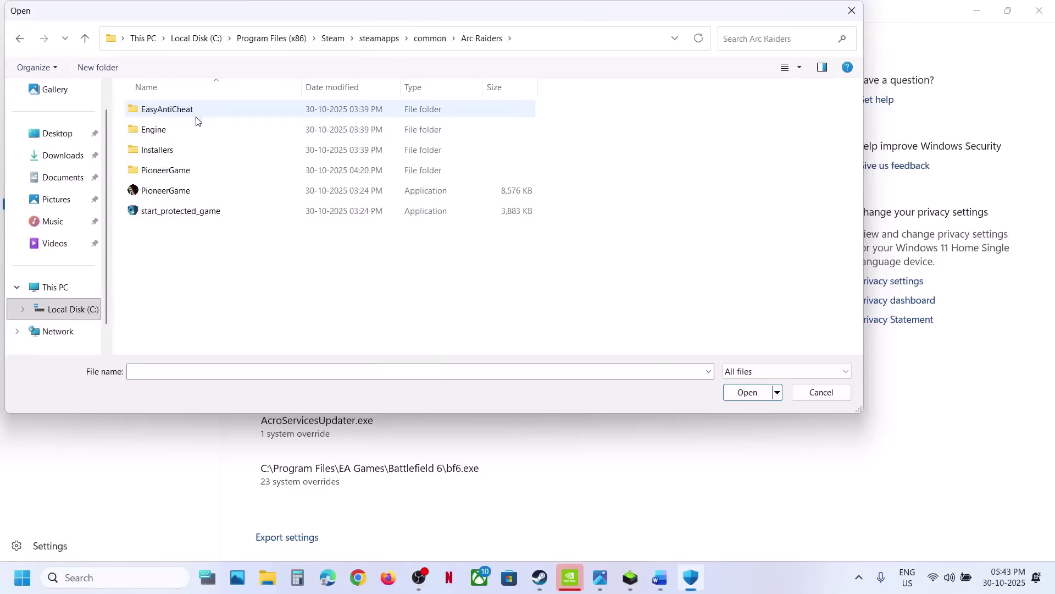
left_click(184, 191)
left_click(740, 395)
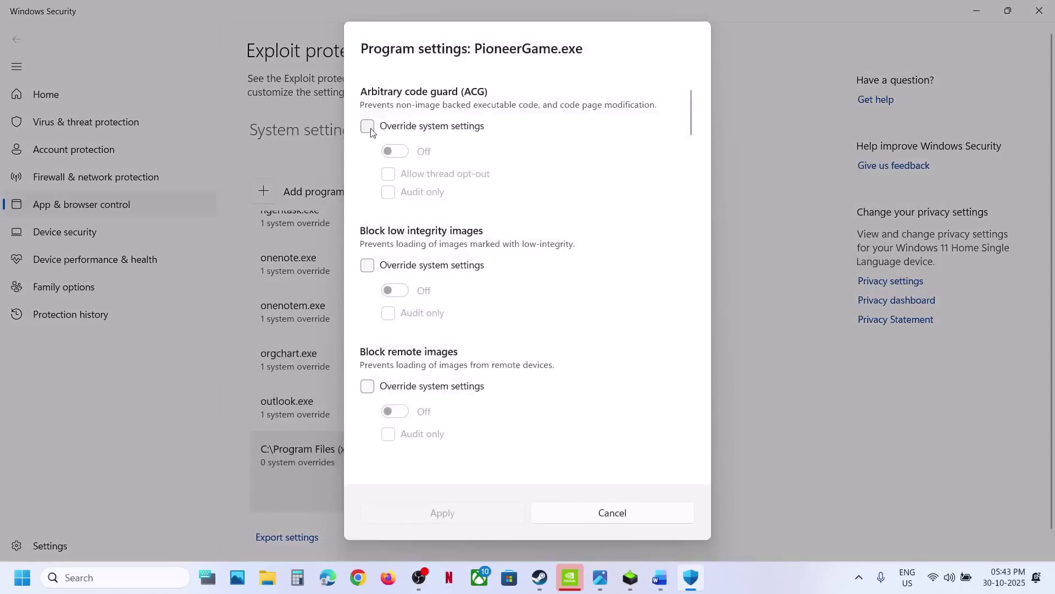
Override the system settings for Arbitrary code guard, Block low integrity images, Block remote images and Block untrusted fonts, keeping each off
left_click(370, 127)
left_click(370, 266)
left_click(368, 387)
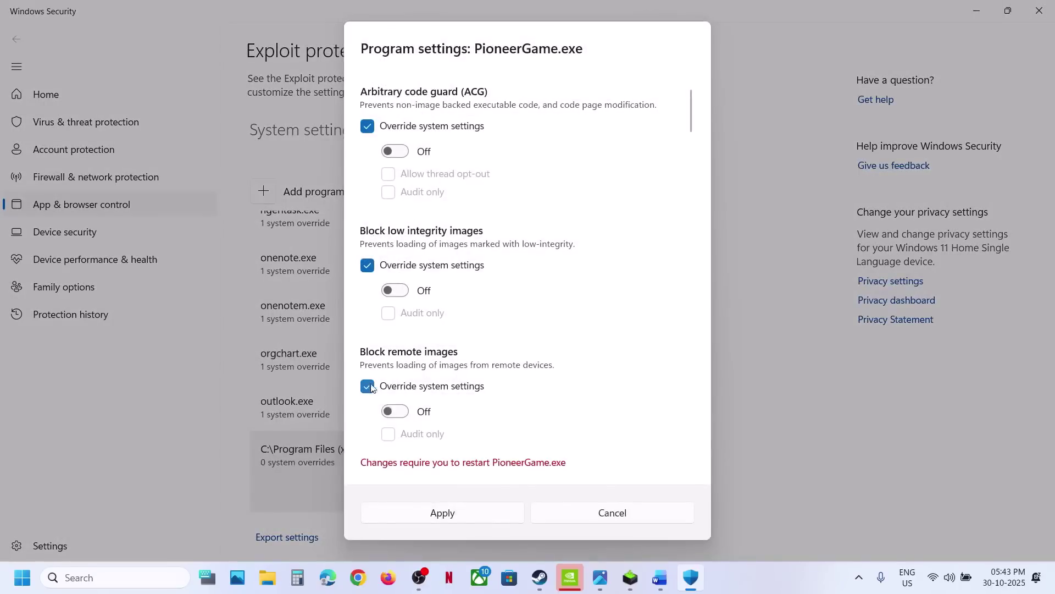
left_click(398, 411)
left_click(394, 412)
scroll(385, 411, "down", 2)
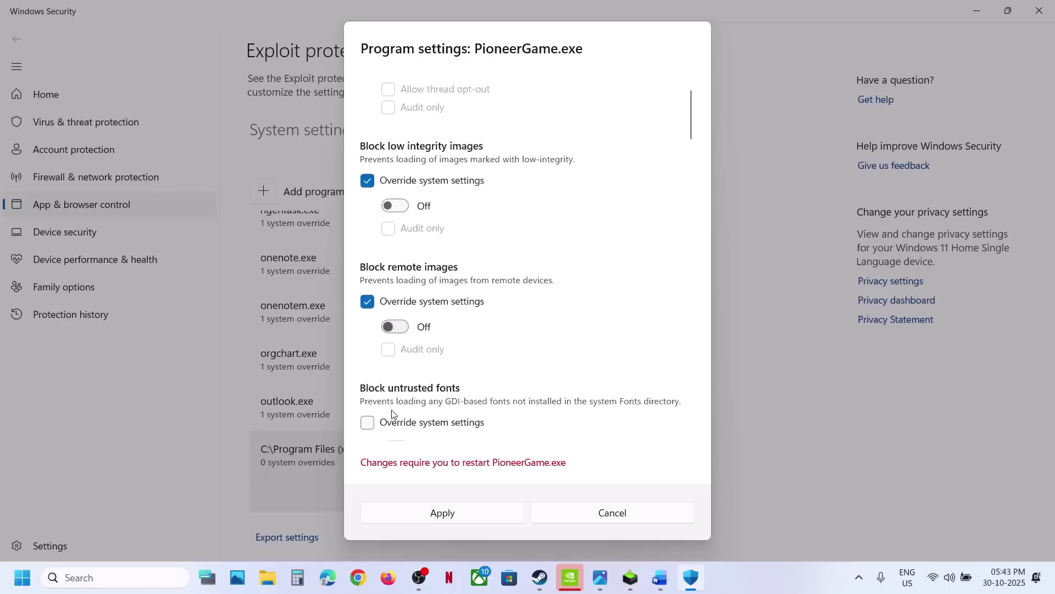
left_click(372, 418)
scroll(372, 416, "down", 2)
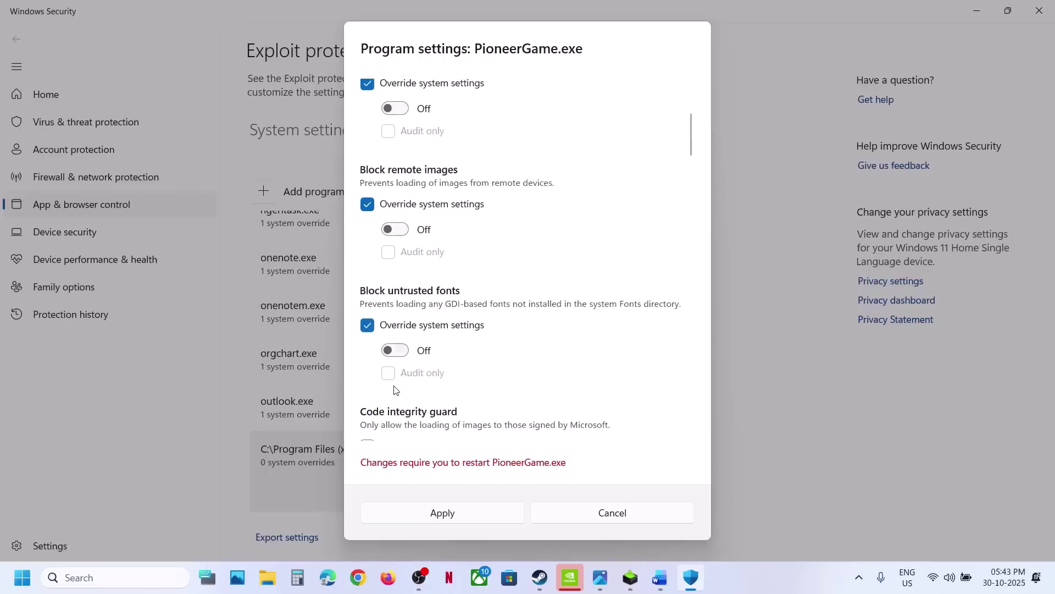
Override Code integrity guard, Control flow guard (CFG) and Data Execution Prevention (DEP) for PioneerGame.exe, with all three set to off
scroll(394, 379, "down", 2)
left_click(372, 371)
scroll(387, 368, "down", 2)
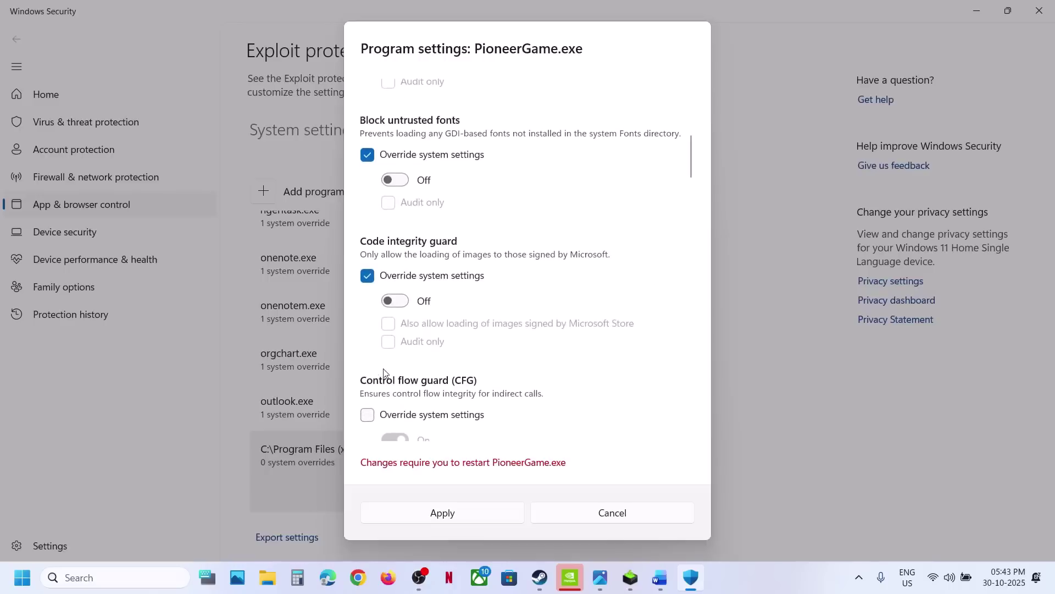
left_click(367, 415)
scroll(369, 417, "down", 2)
left_click(391, 368)
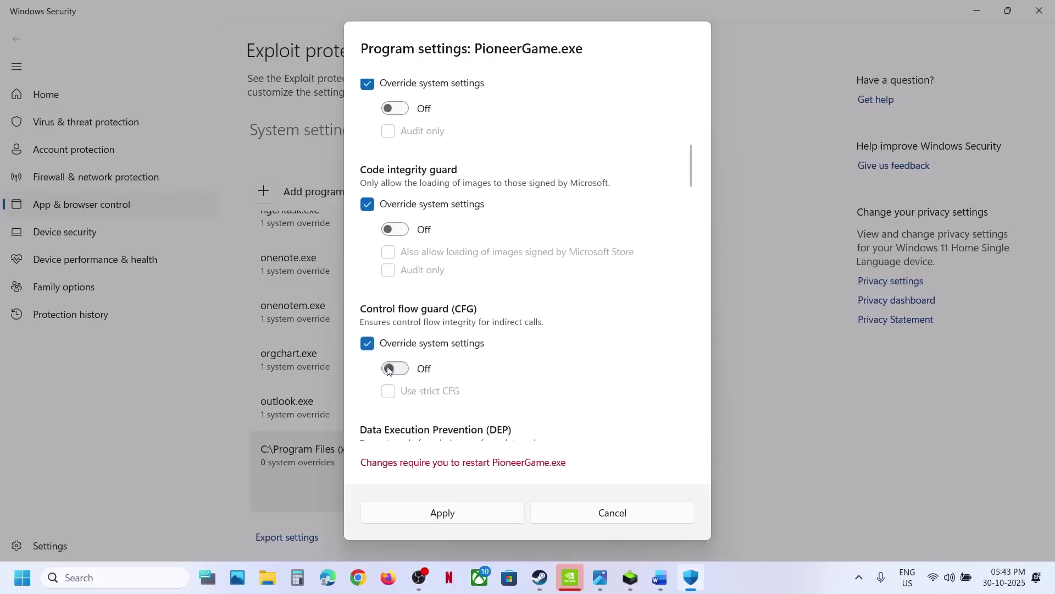
scroll(383, 376, "down", 2)
left_click(367, 358)
scroll(368, 366, "down", 2)
left_click(393, 305)
Override Disable extension points, Disable Win32k system calls, Do not allow child processes and Export address filtering (EAF), keeping each off
scroll(385, 303, "down", 3)
left_click(368, 292)
scroll(368, 302, "down", 2)
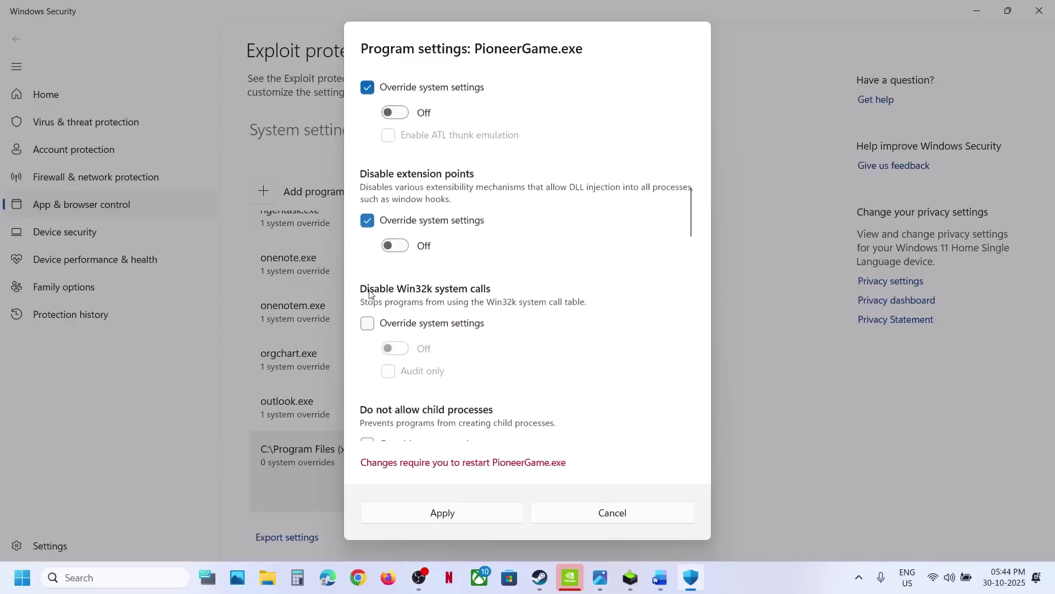
left_click(367, 323)
scroll(384, 306, "down", 3)
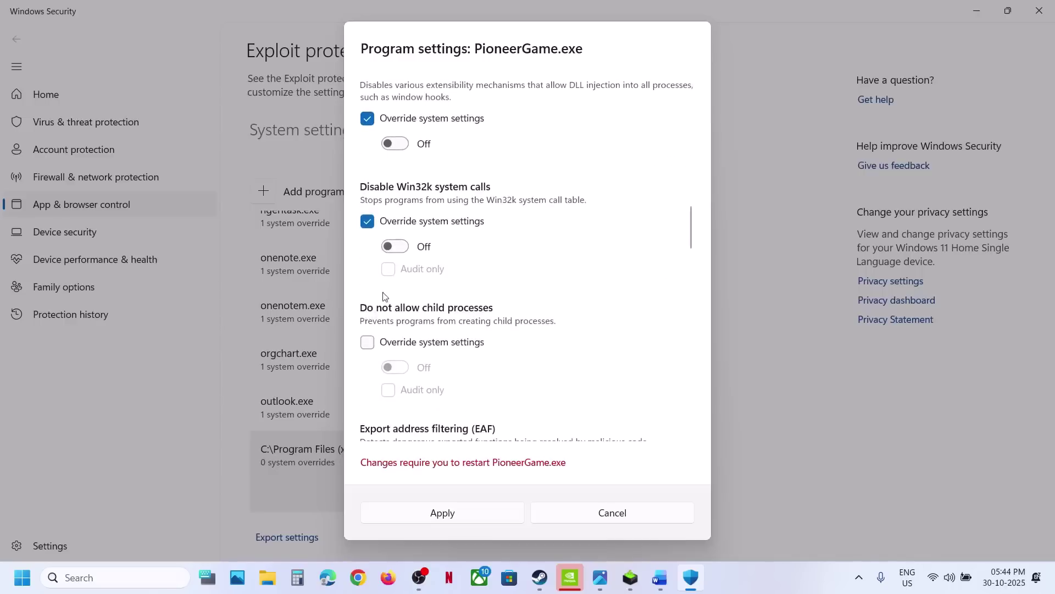
left_click(368, 342)
scroll(369, 342, "down", 2)
left_click(368, 380)
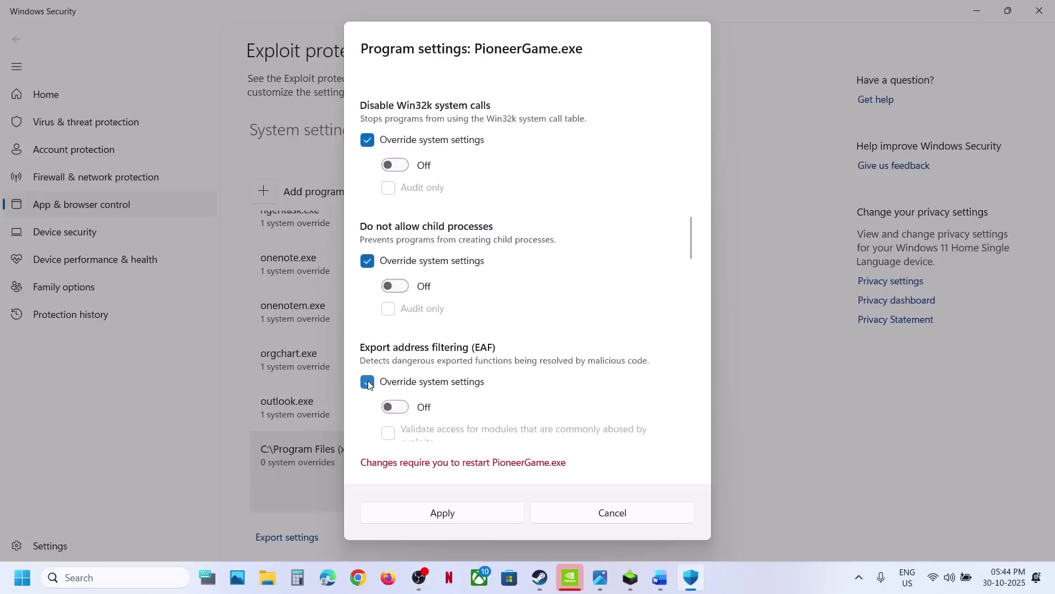
Override Mandatory ASLR, Hardware-enforced Stack Protection, Import address filtering (IAF) and Bottom-up ASLR, with each set to off
scroll(370, 381, "down", 3)
left_click(367, 400)
scroll(370, 404, "down", 3)
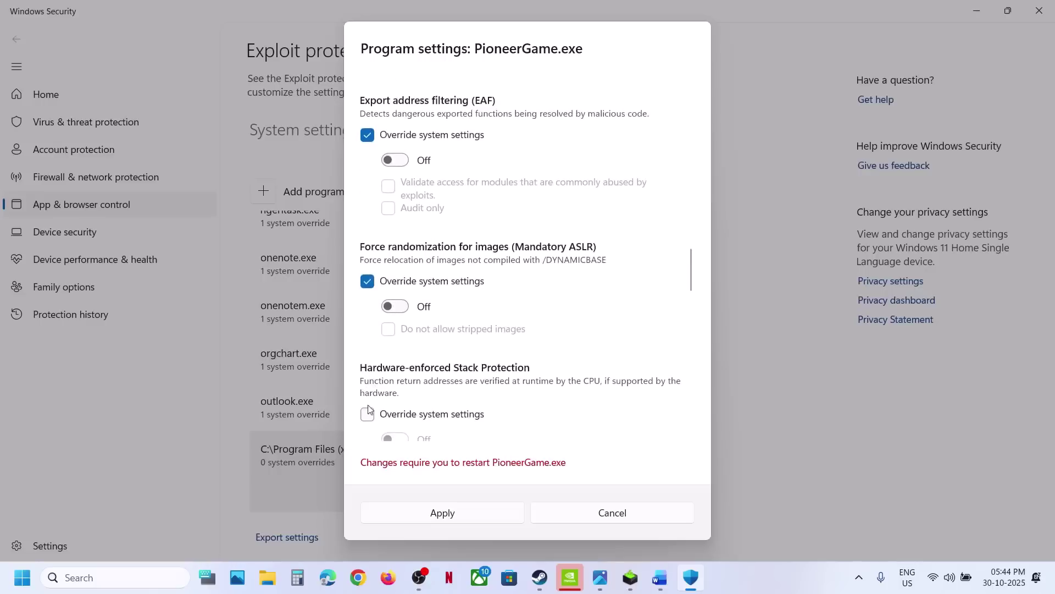
scroll(368, 414, "down", 3)
left_click(367, 406)
scroll(371, 395, "down", 3)
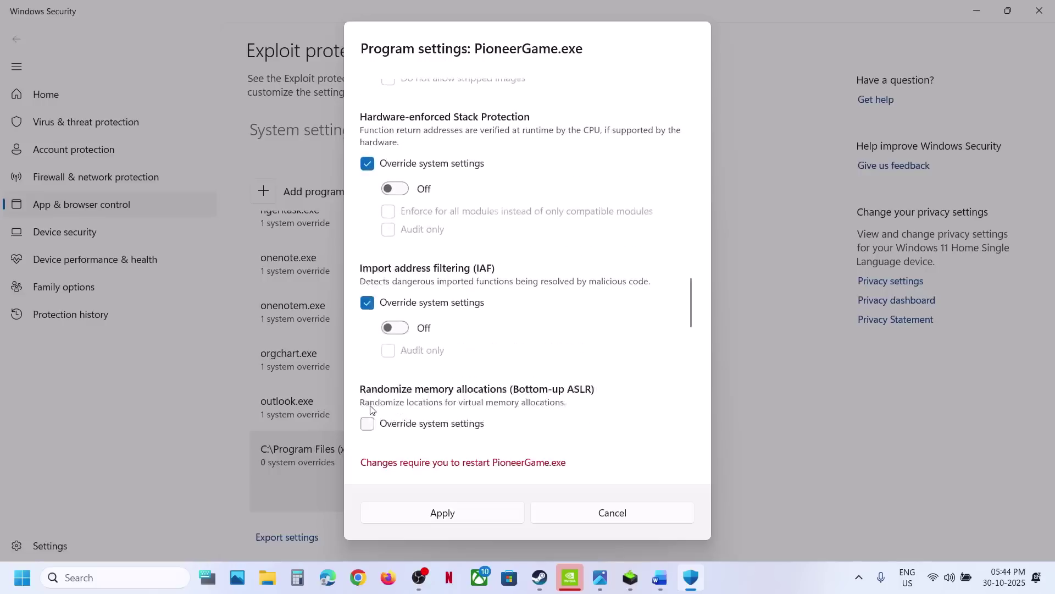
left_click(367, 358)
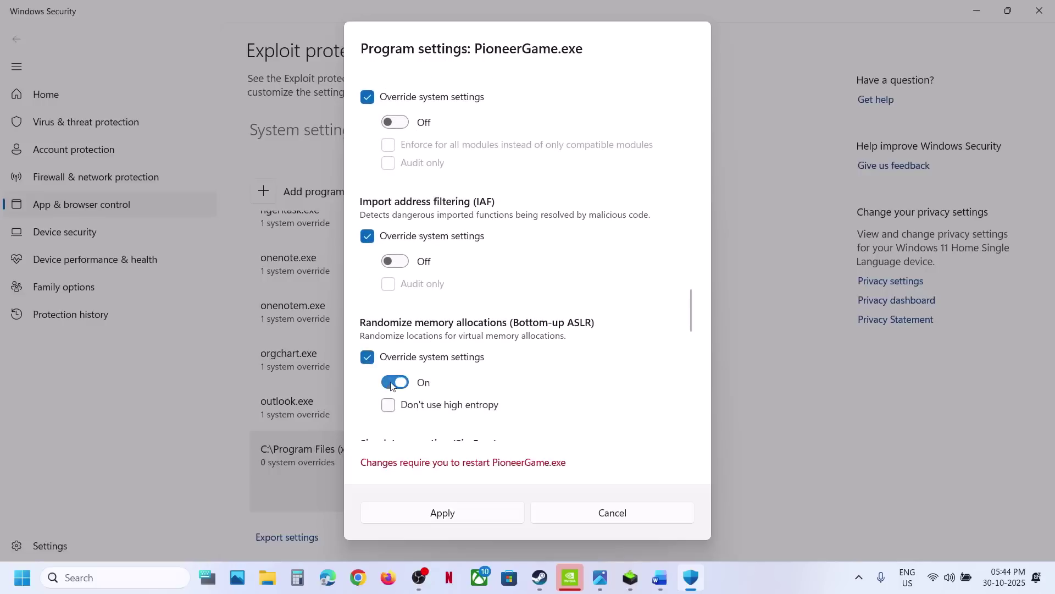
left_click(392, 382)
Override Simulate execution (SimExec), API invocation validation and Validate exception chains (SEHOP) for PioneerGame.exe, with each set to off
scroll(392, 386, "down", 3)
left_click(371, 289)
left_click(367, 408)
scroll(367, 411, "down", 3)
left_click(369, 298)
left_click(395, 325)
scroll(375, 330, "down", 1)
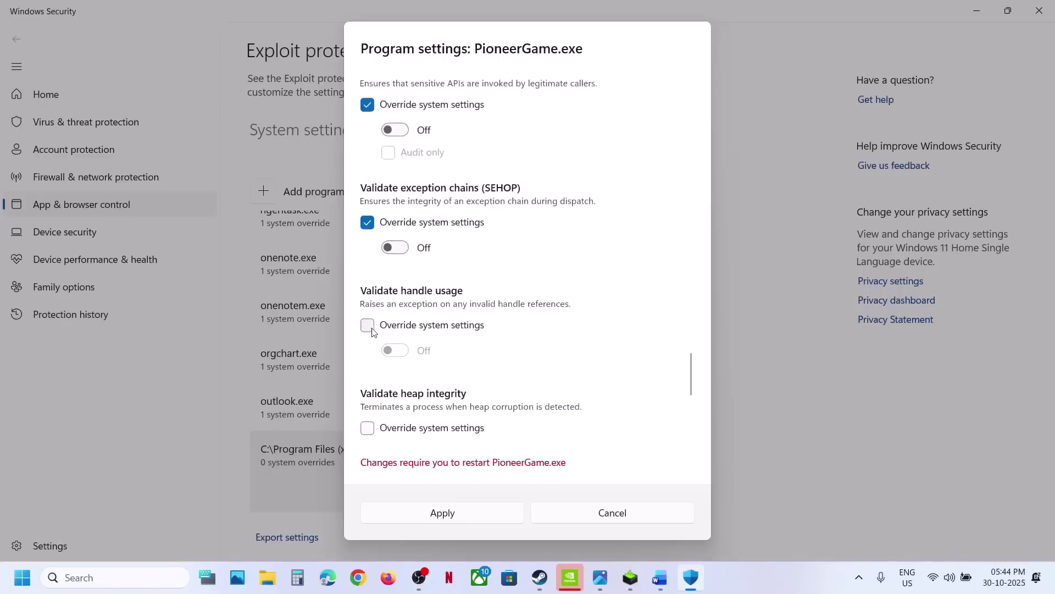
Override Validate handle usage, Validate heap integrity and Validate image dependency integrity, with each set to off
left_click(365, 326)
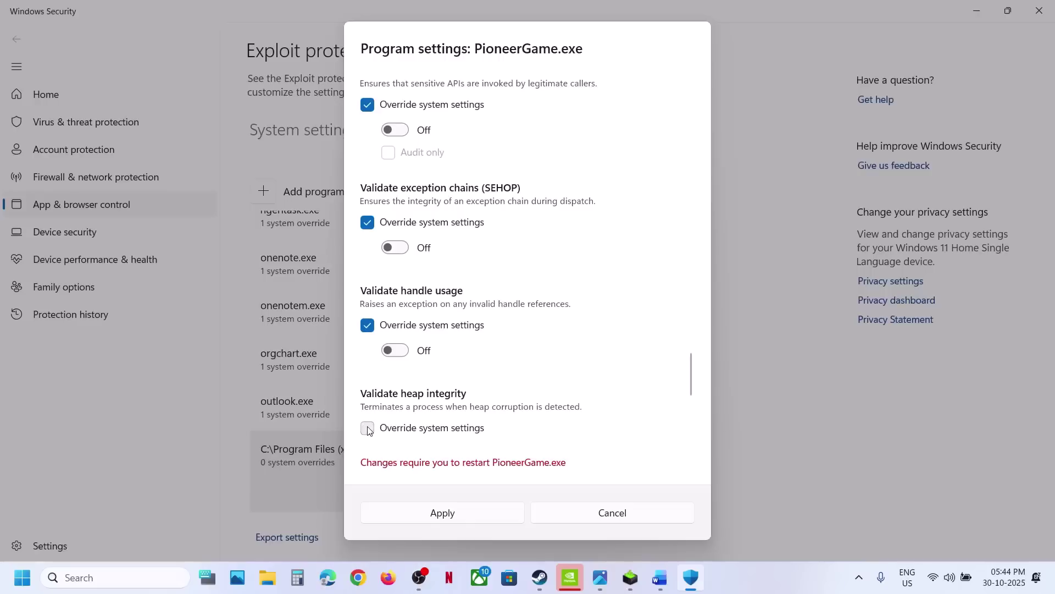
left_click(368, 427)
scroll(368, 429, "down", 3)
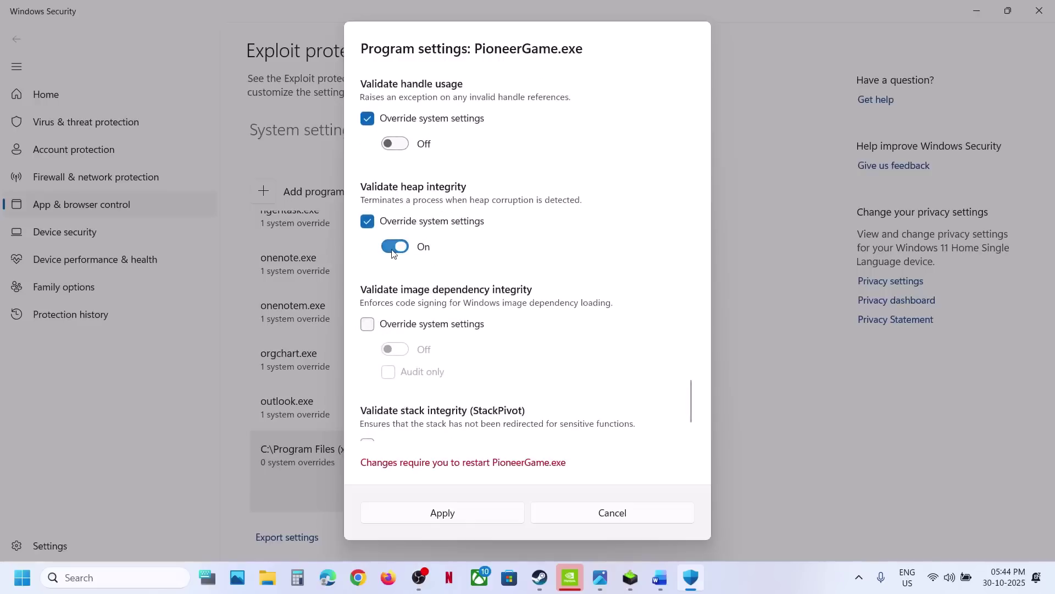
left_click(367, 325)
scroll(393, 393, "down", 1)
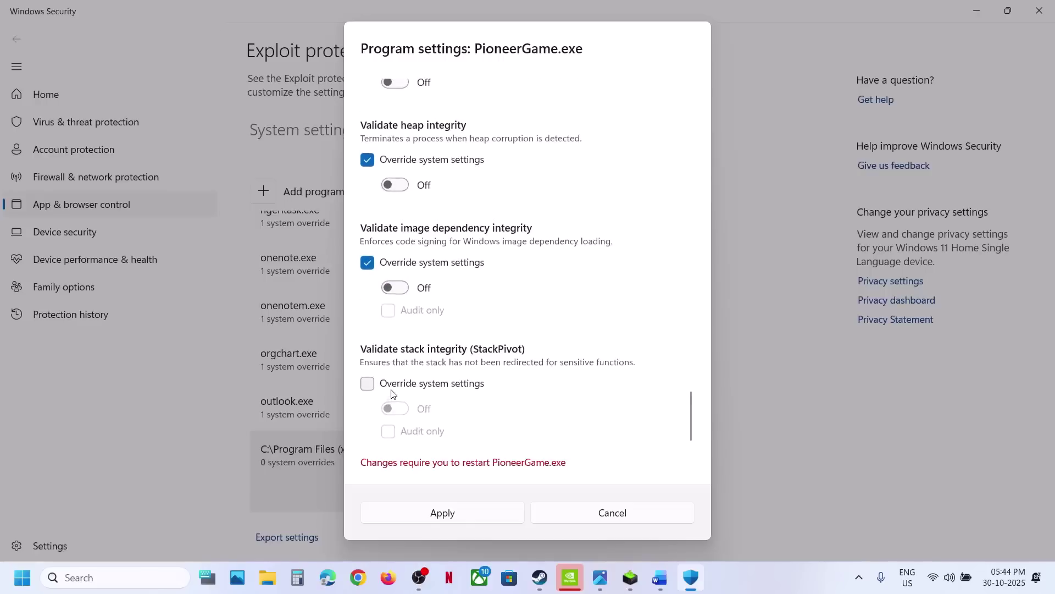
Override Validate stack integrity (StackPivot), keeping it off, and apply the program settings for PioneerGame.exe
left_click(367, 385)
left_click(461, 513)
left_click(456, 398)
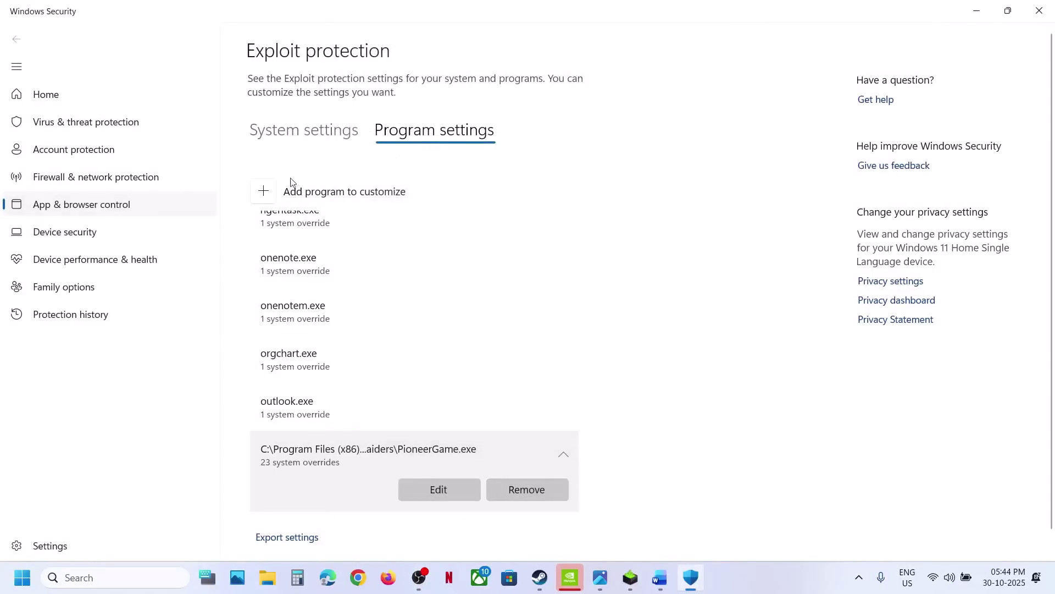
Add the start_protected_game application from the Arc Raiders folder to the customized programs, look through its settings and close them without changes
left_click(265, 193)
left_click(265, 240)
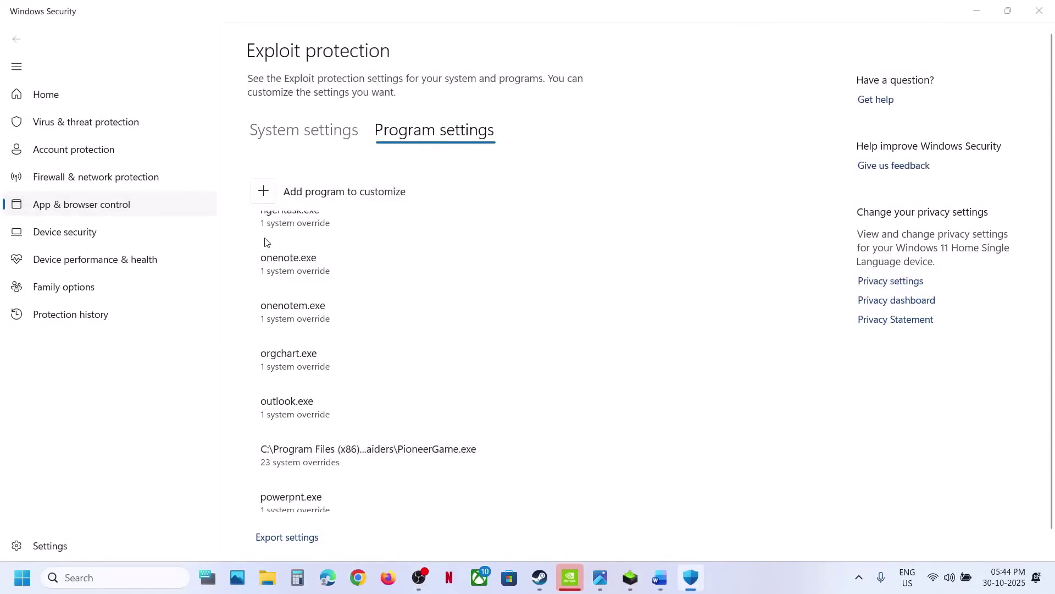
double_click(183, 211)
left_click(424, 488)
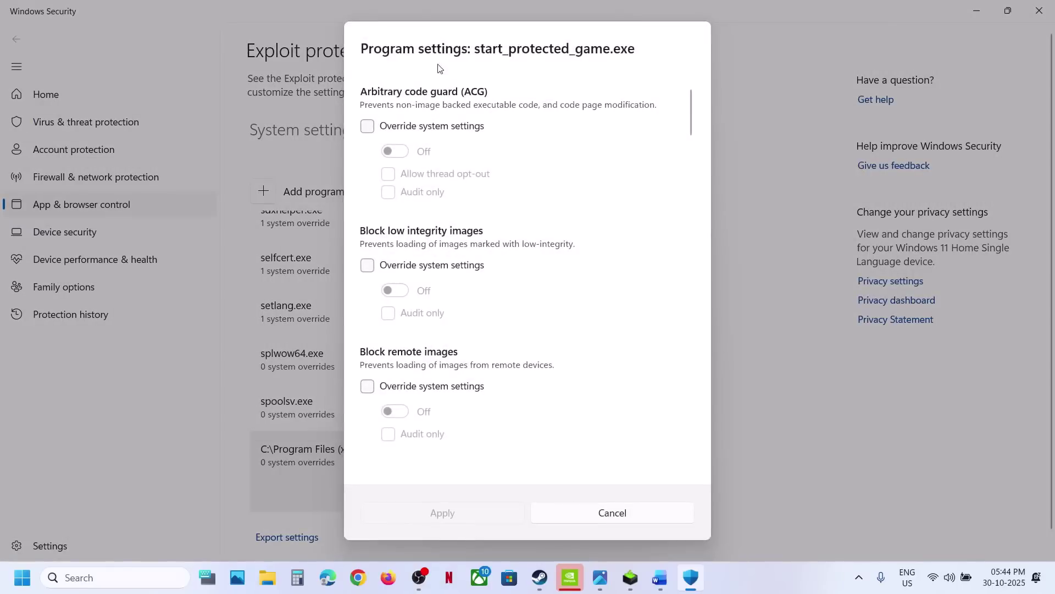
scroll(383, 457, "down", 10)
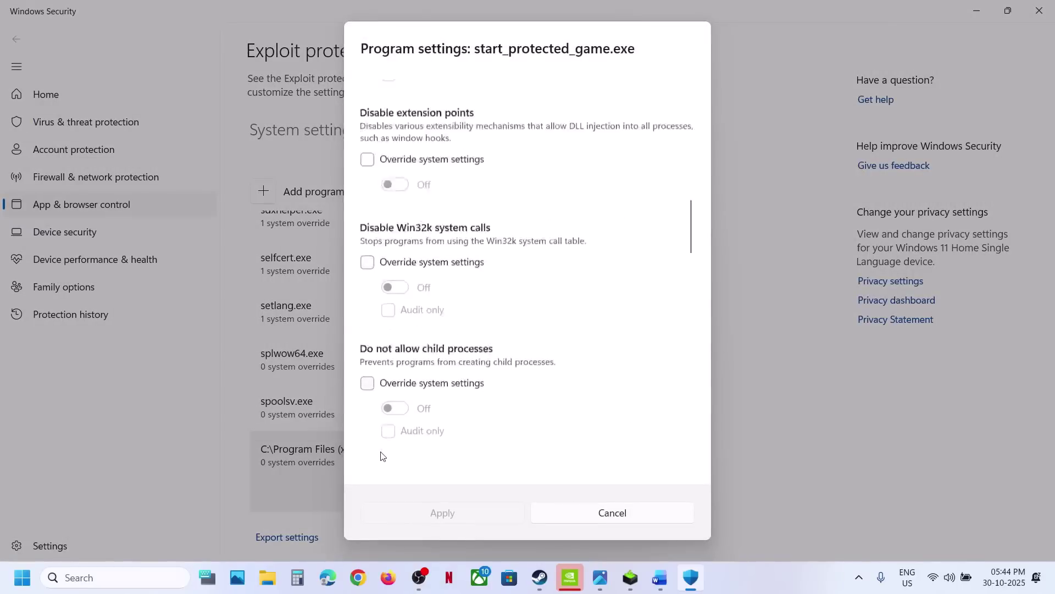
left_click(562, 513)
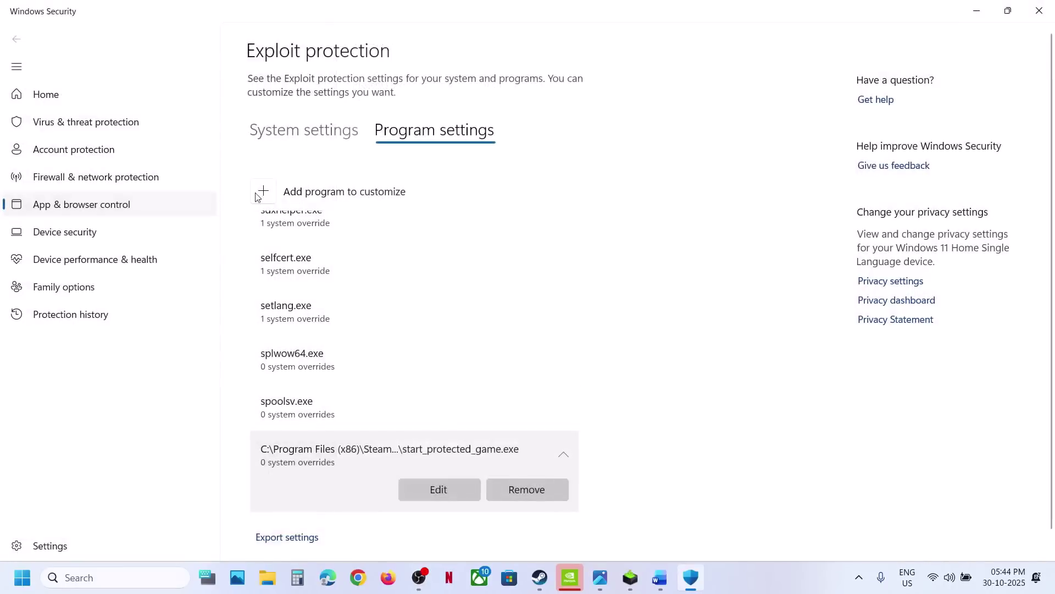
Add the PioneerGame application from the PioneerGame\Binaries\Win64 folder to the customized programs by choosing its exact file path
left_click(258, 196)
left_click(291, 242)
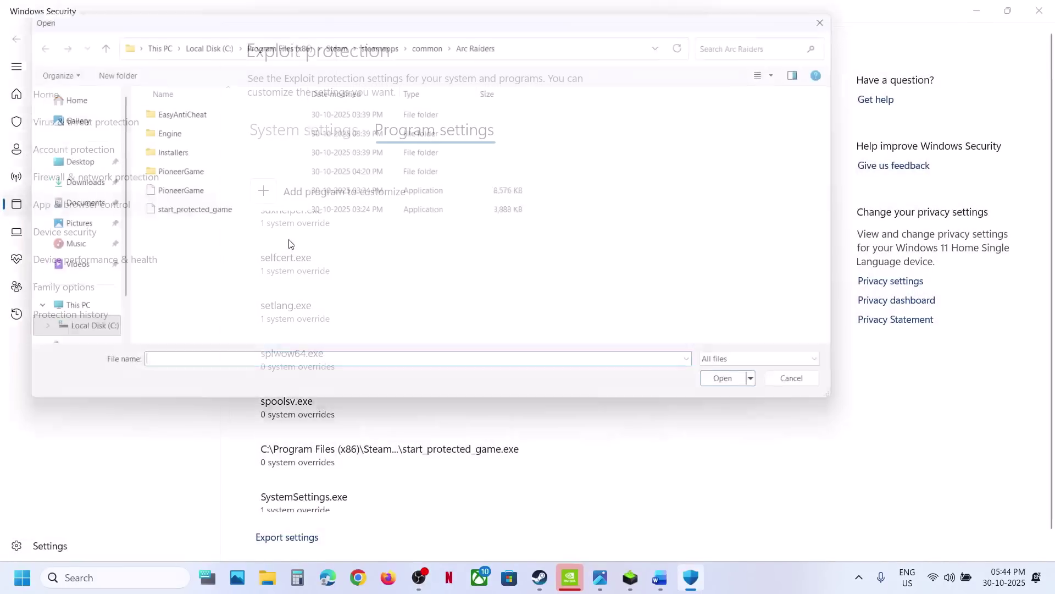
double_click(167, 174)
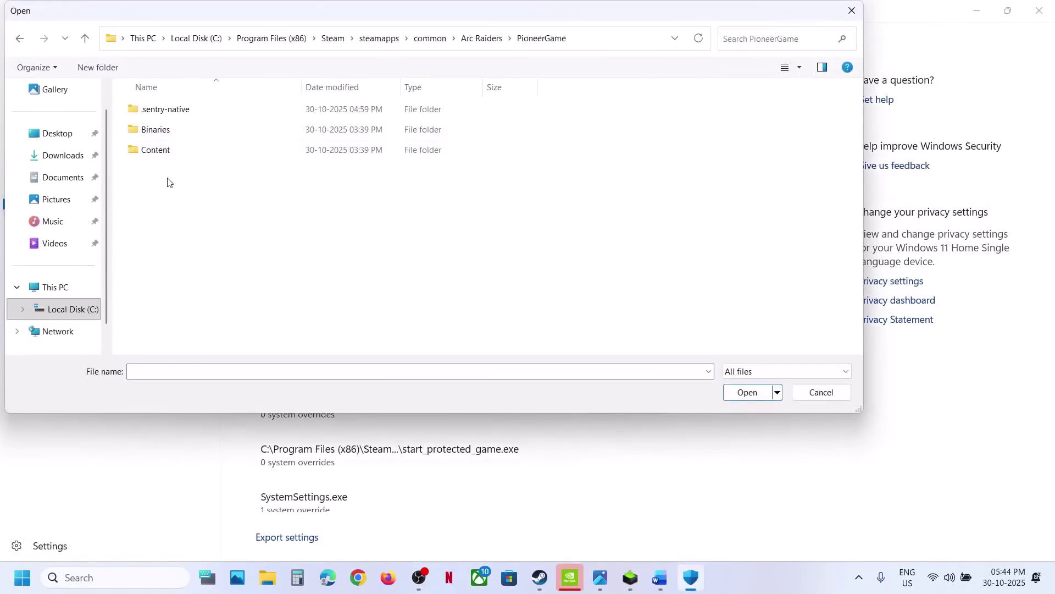
double_click(164, 132)
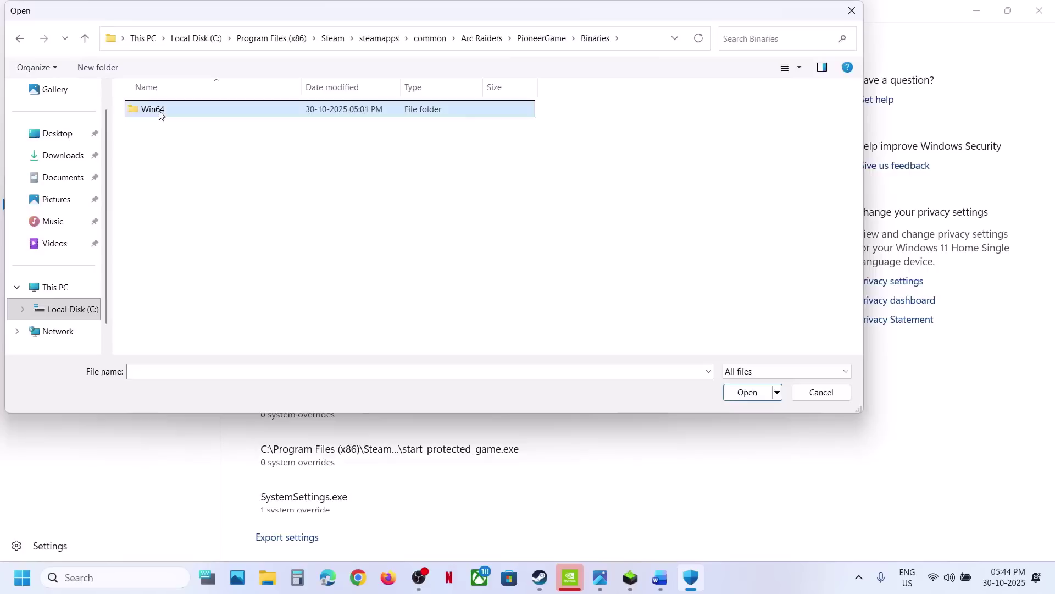
double_click(158, 109)
left_click(176, 132)
left_click(747, 392)
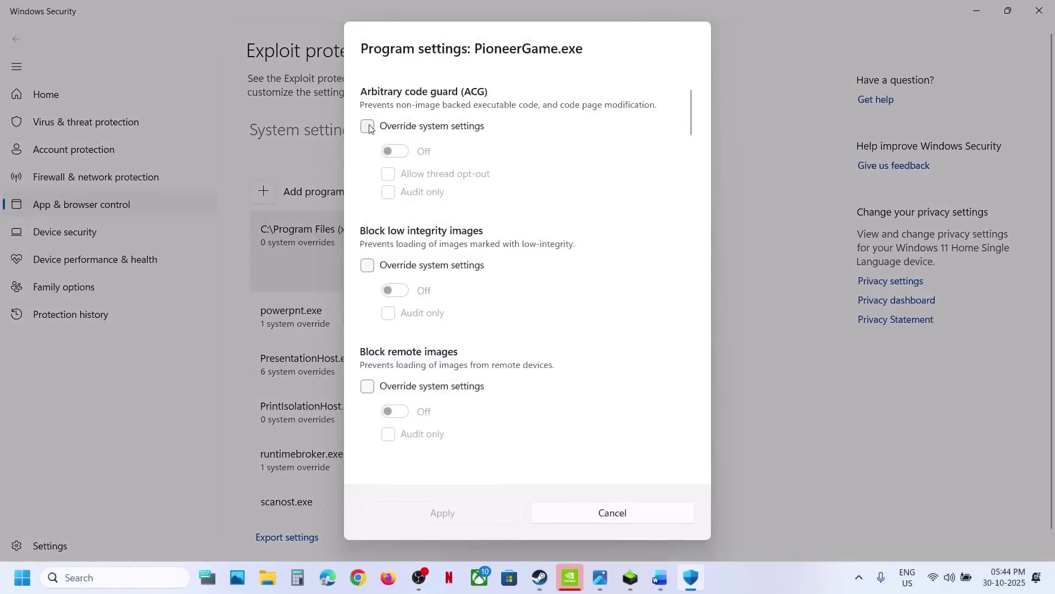
Override Arbitrary code guard (ACG), Block low integrity images and Block remote images for the Win64 PioneerGame.exe, keeping each off
left_click(367, 126)
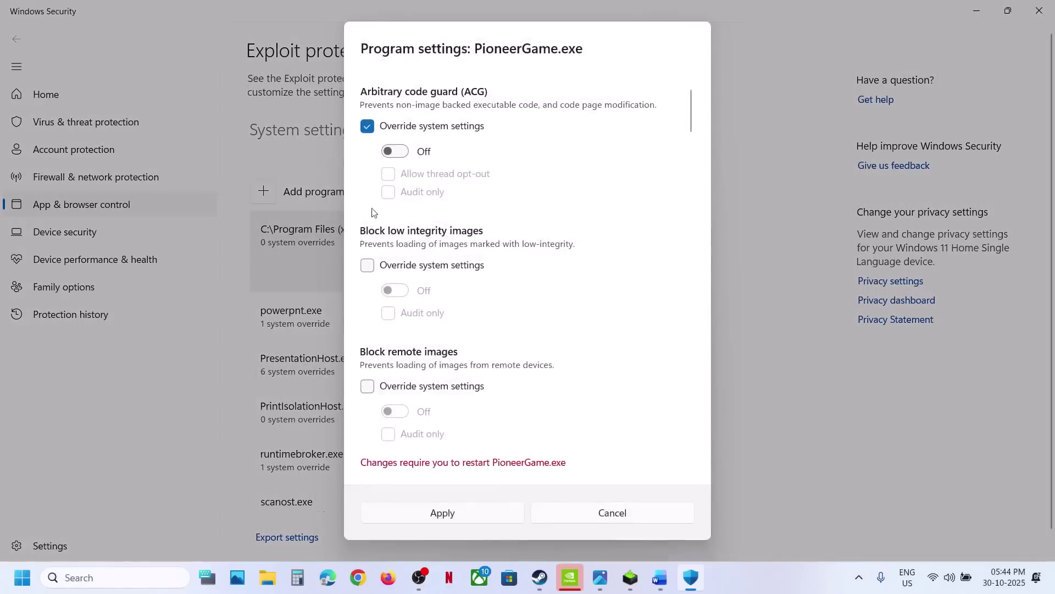
left_click(367, 266)
left_click(368, 386)
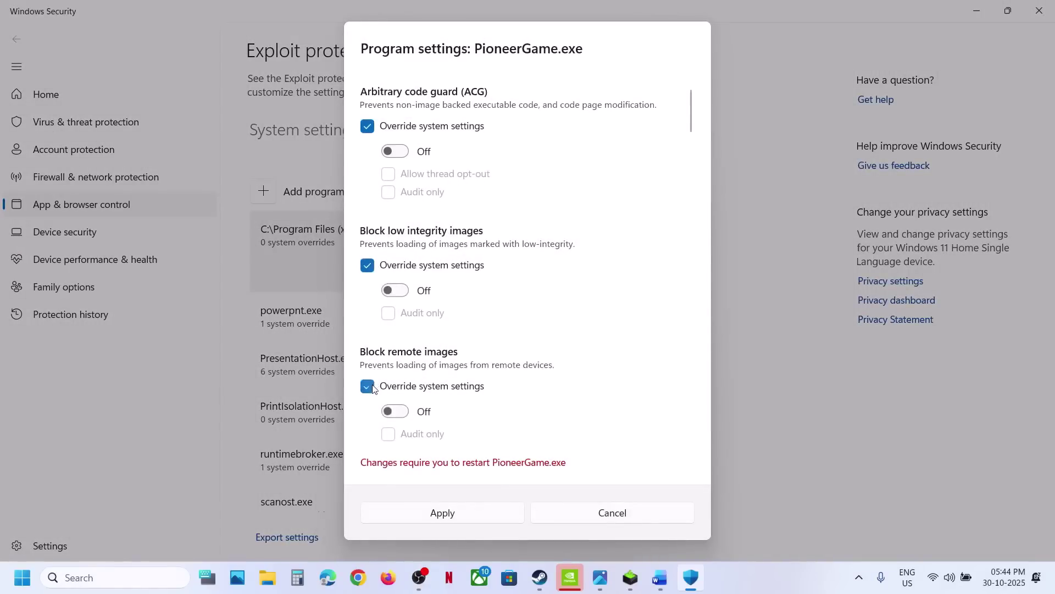
Override Block untrusted fonts, Code integrity guard and Control flow guard (CFG), with each set to off
scroll(374, 382, "down", 2)
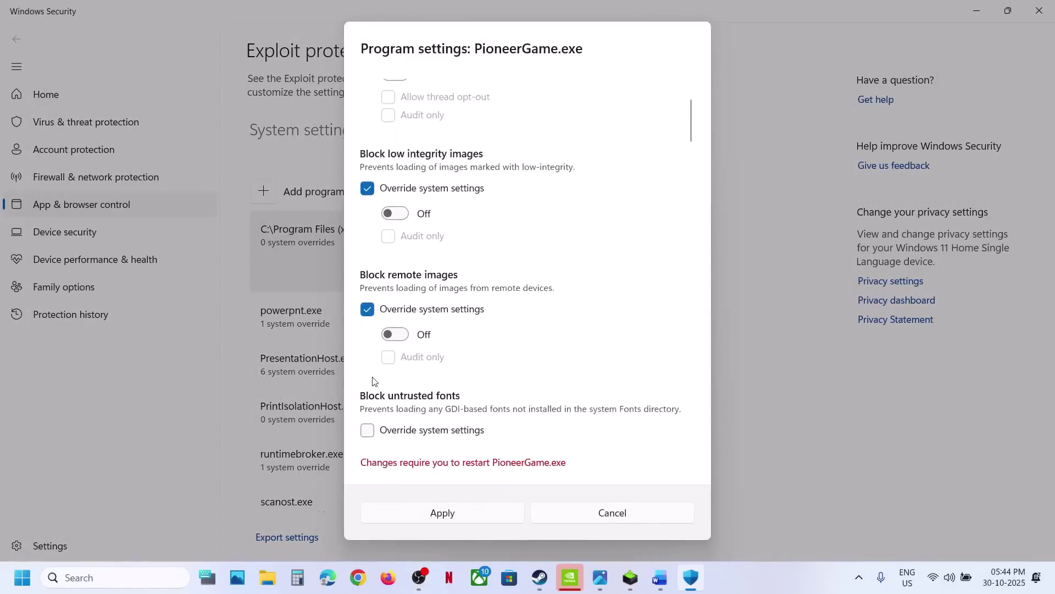
left_click(367, 430)
scroll(369, 424, "down", 3)
left_click(370, 423)
scroll(370, 415, "down", 3)
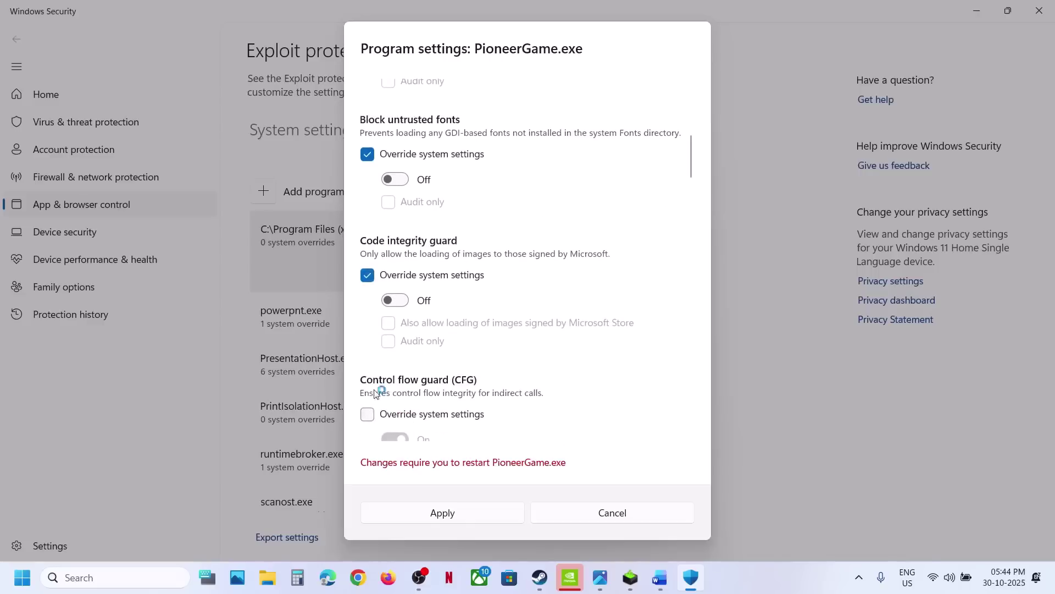
left_click(369, 412)
scroll(370, 418, "down", 2)
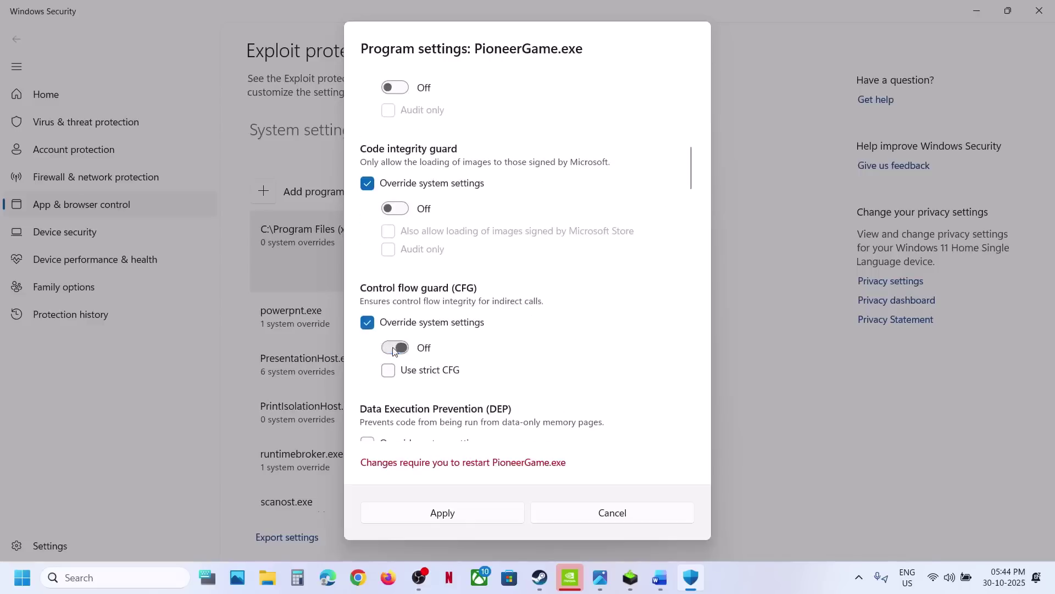
left_click(394, 347)
Override Data Execution Prevention (DEP), Disable extension points and Disable Win32k system calls, with each set to off
scroll(394, 348, "down", 2)
left_click(367, 346)
scroll(371, 346, "down", 2)
left_click(397, 288)
scroll(395, 330, "down", 2)
left_click(370, 281)
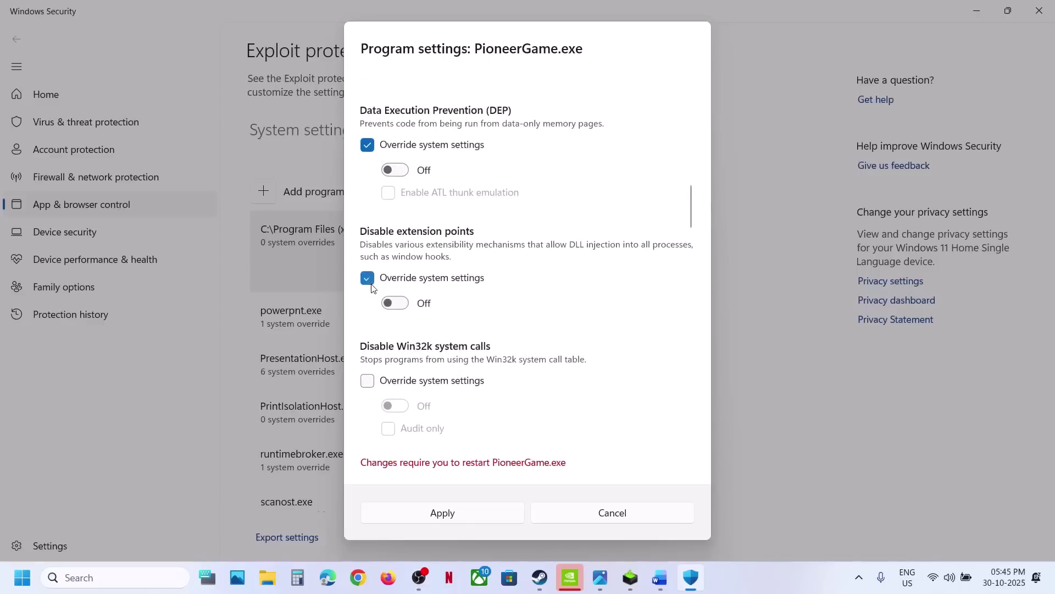
left_click(367, 381)
Override Do not allow child processes, Export address filtering (EAF) and Mandatory ASLR, keeping each off
scroll(371, 373, "down", 3)
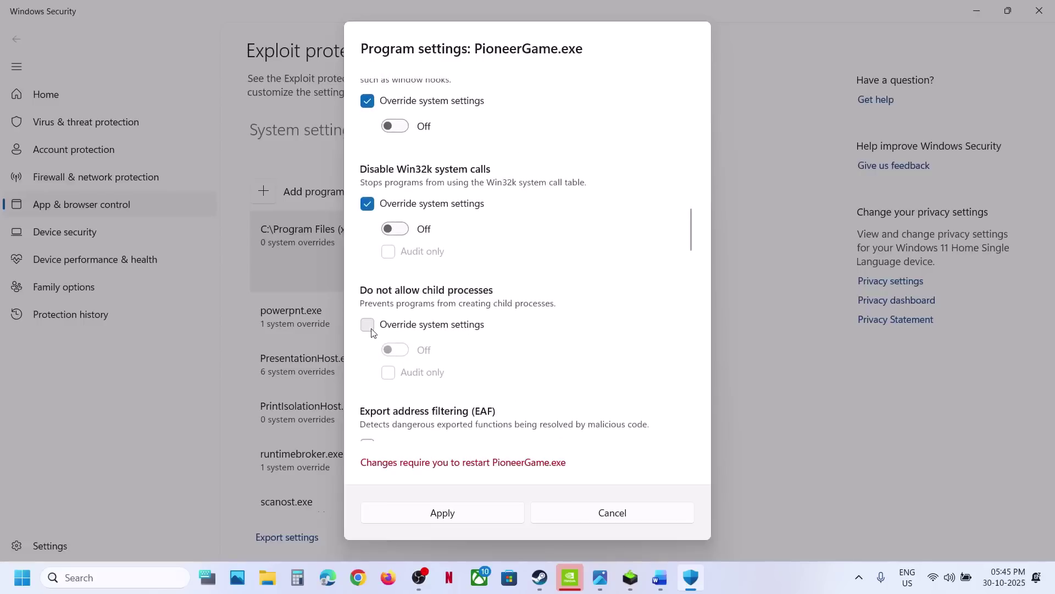
left_click(368, 324)
scroll(371, 330, "down", 2)
left_click(367, 333)
scroll(370, 330, "down", 3)
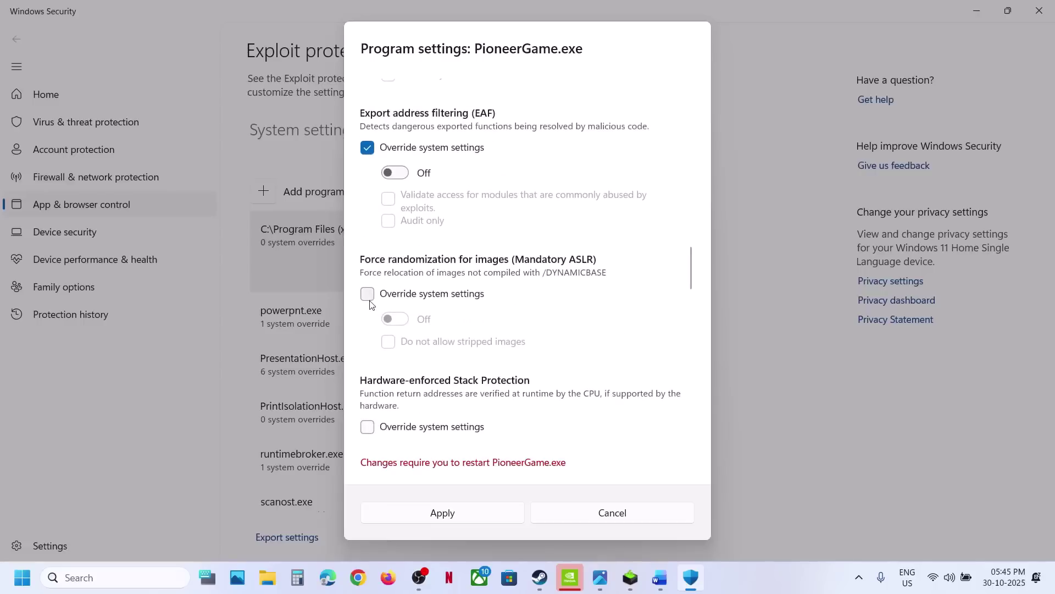
left_click(367, 293)
Override Hardware-enforced Stack Protection, Import address filtering (IAF) and Bottom-up ASLR, with each set to off
scroll(370, 302, "down", 2)
scroll(370, 325, "down", 3)
left_click(367, 314)
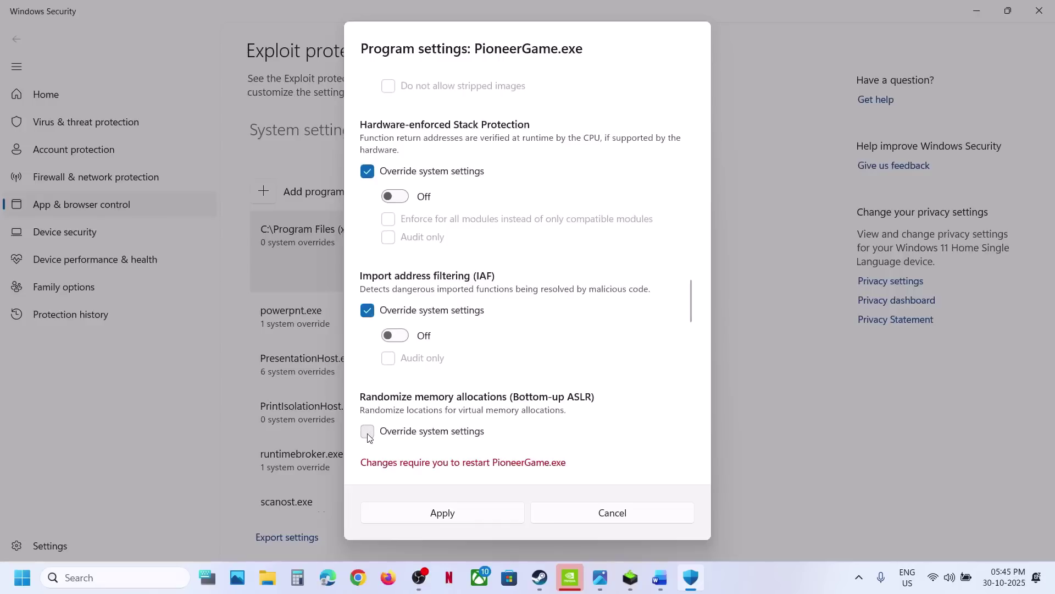
left_click(367, 431)
scroll(370, 435, "down", 3)
left_click(395, 292)
Override Simulate execution (SimExec), Validate API invocation (CallerCheck) and Validate exception chains (SEHOP), with each set to off
left_click(367, 387)
scroll(369, 390, "down", 2)
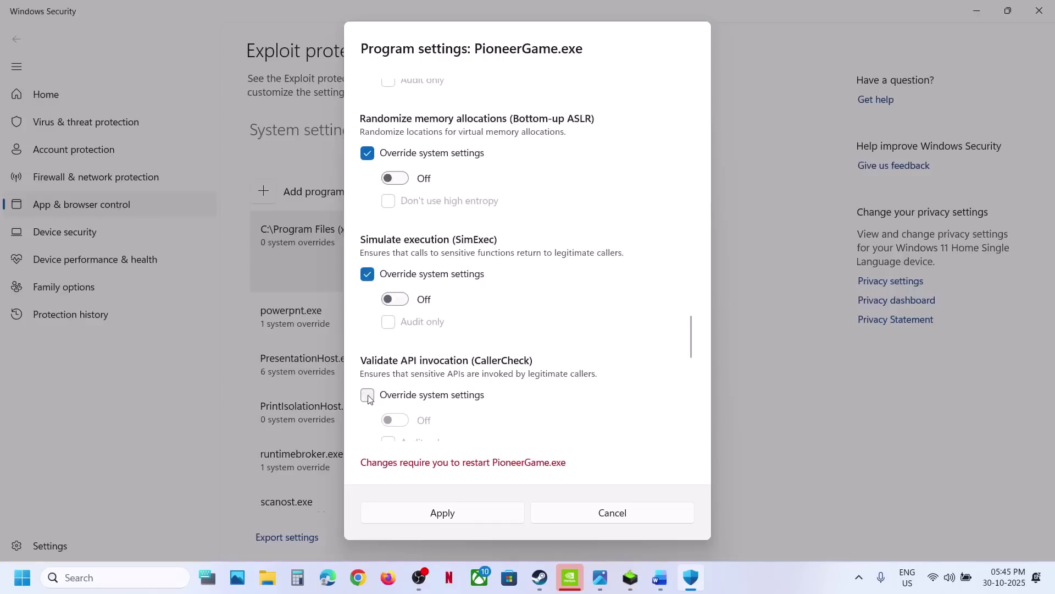
left_click(368, 395)
scroll(374, 384, "down", 3)
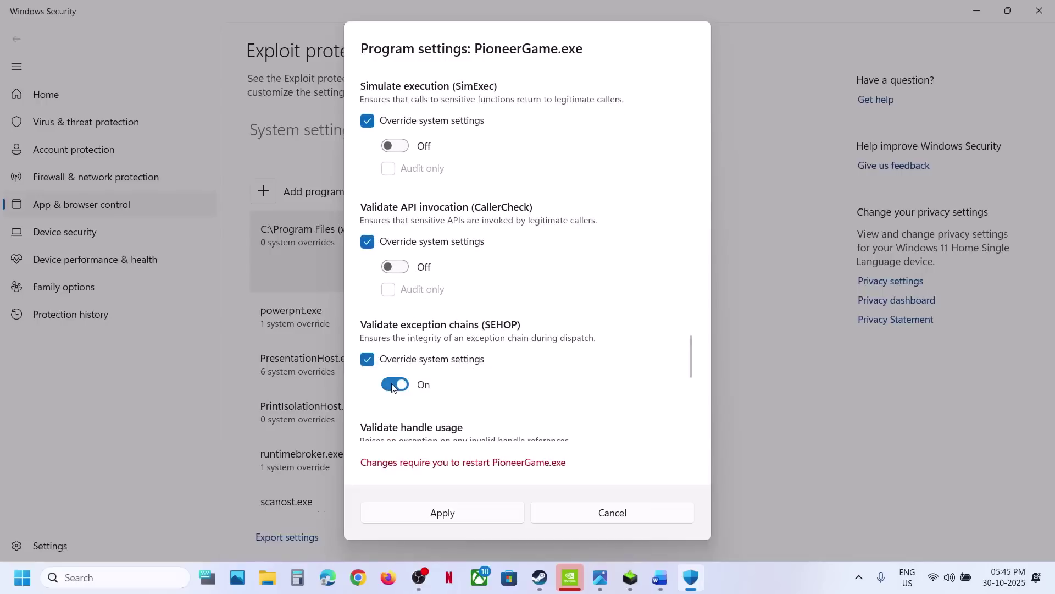
left_click(395, 385)
Override the system settings for Validate handle usage, Validate heap integrity and Validate image dependency integrity
scroll(392, 386, "down", 2)
left_click(367, 357)
scroll(367, 373, "down", 3)
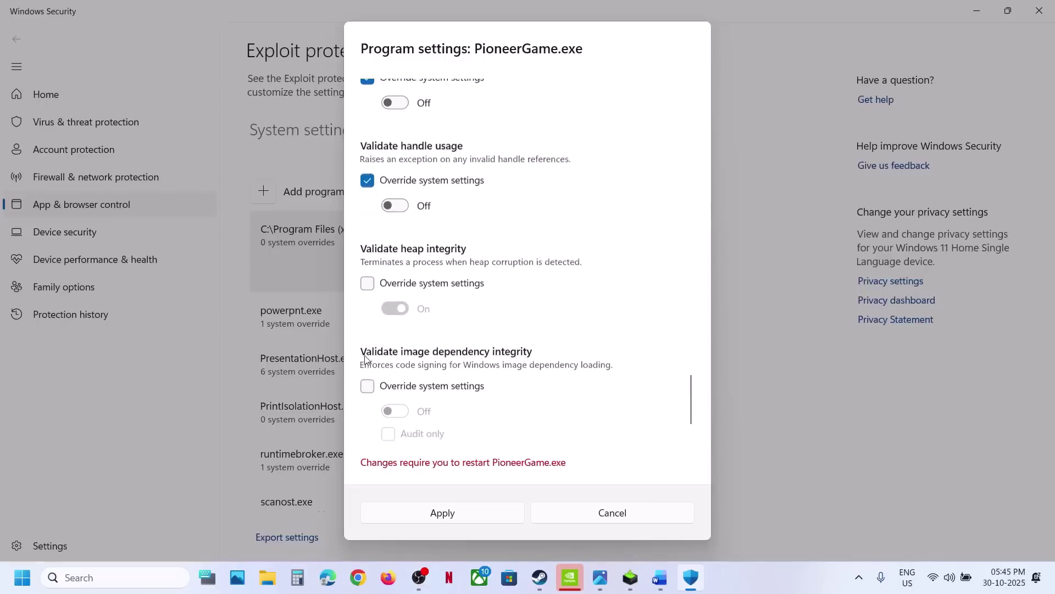
left_click(367, 282)
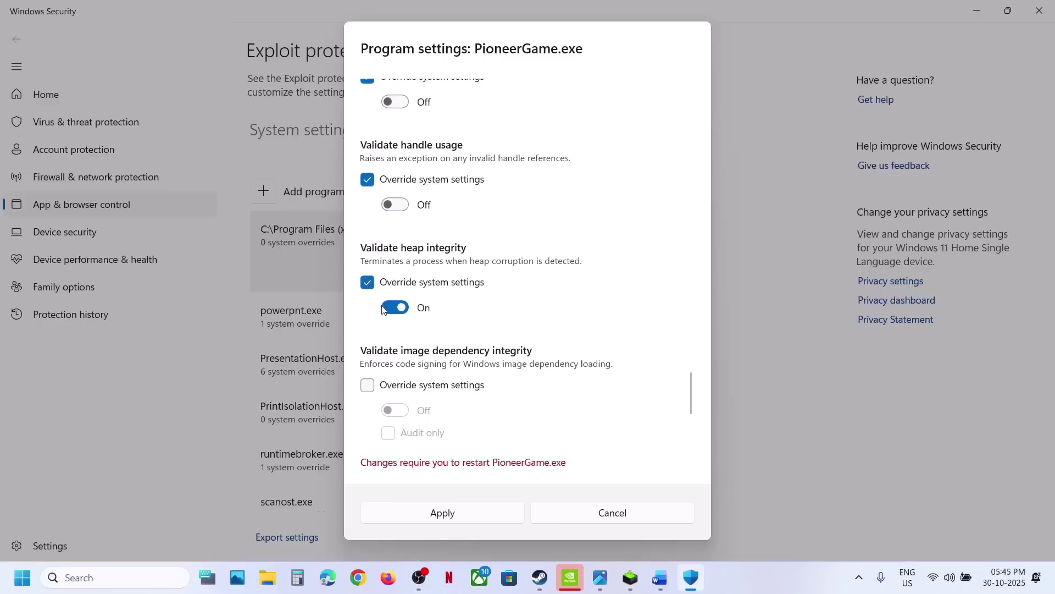
left_click(368, 386)
Override Validate stack integrity (StackPivot) and apply the Win64 PioneerGame.exe settings, allowing Windows Security to make changes
scroll(369, 386, "down", 2)
left_click(367, 384)
left_click(461, 506)
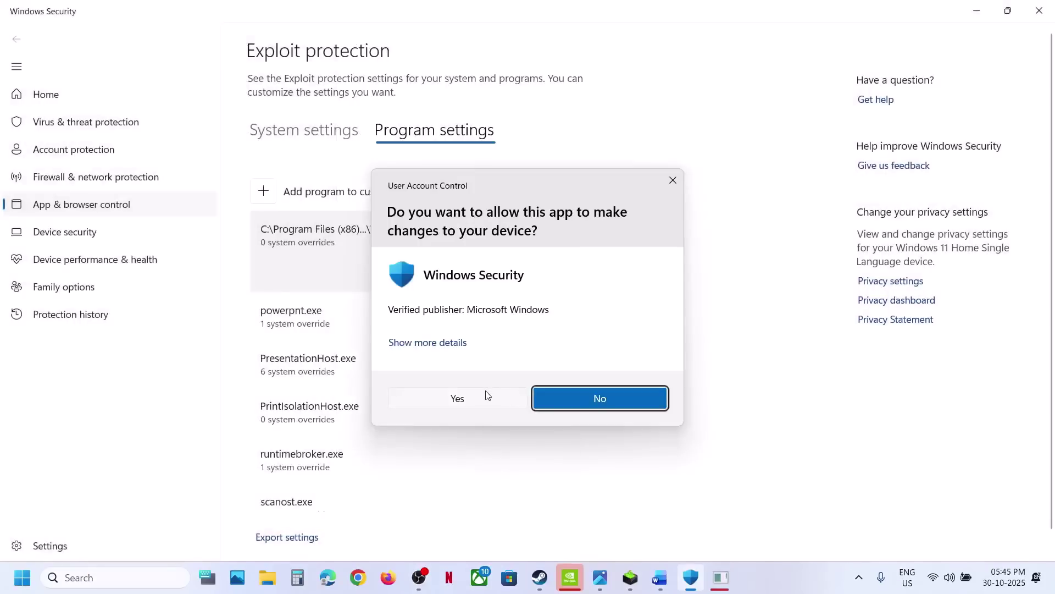
left_click(486, 393)
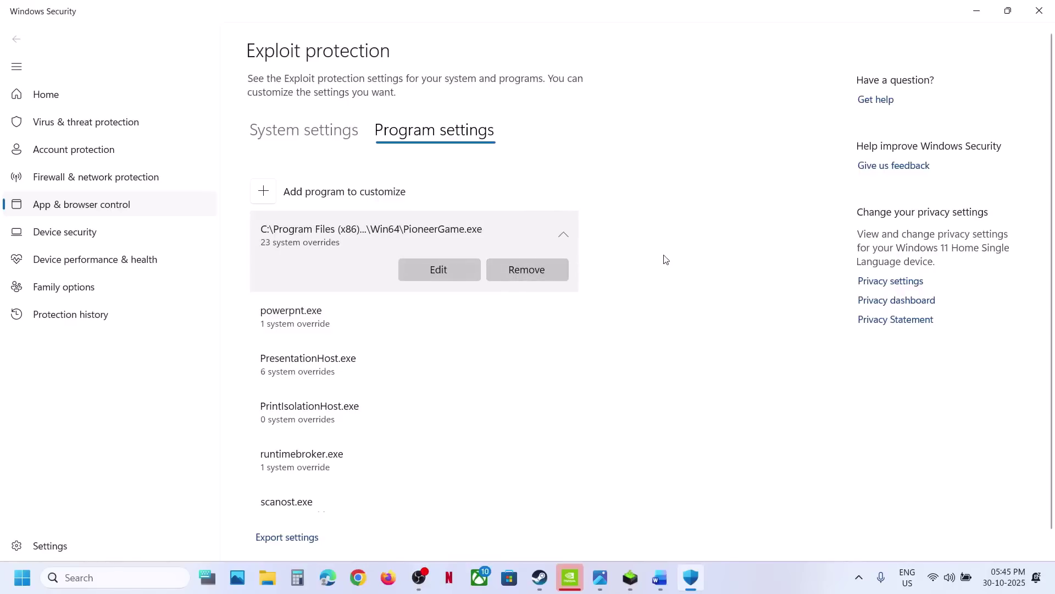
Close Windows Security, switch to the Word document and read Step 6 about the ray tracing setting
left_click(1039, 10)
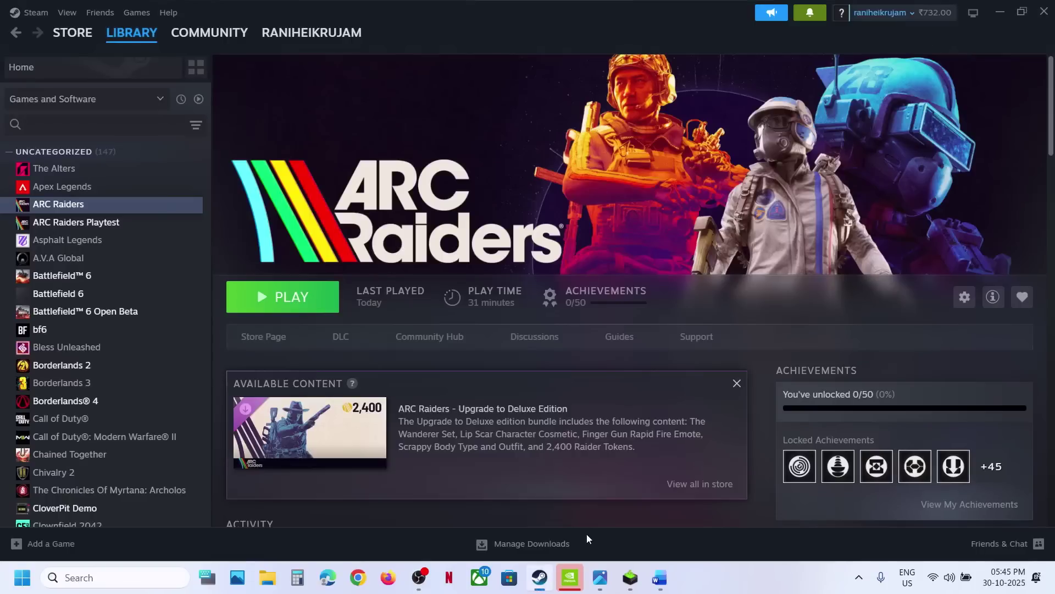
left_click(659, 577)
scroll(474, 412, "down", 3)
scroll(472, 412, "up", 1)
left_click_drag(324, 423, 640, 423)
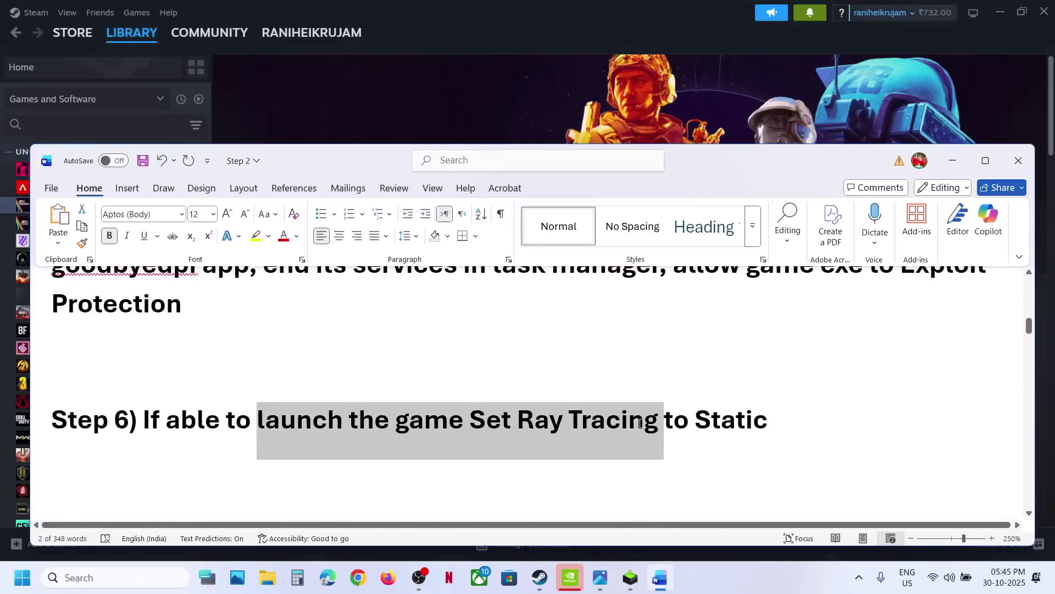
left_click(643, 422)
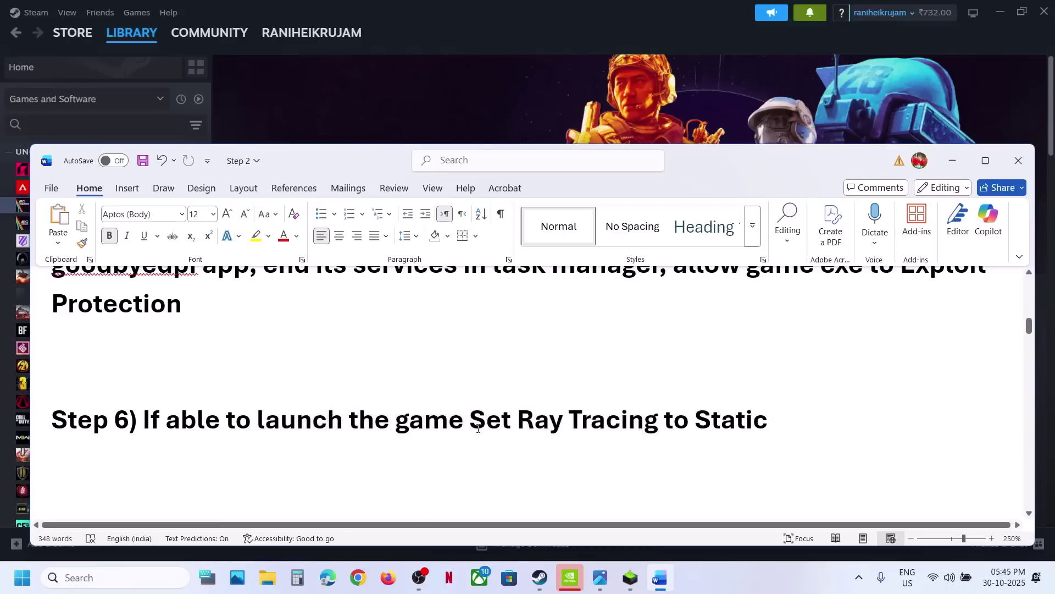
left_click_drag(477, 428, 770, 423)
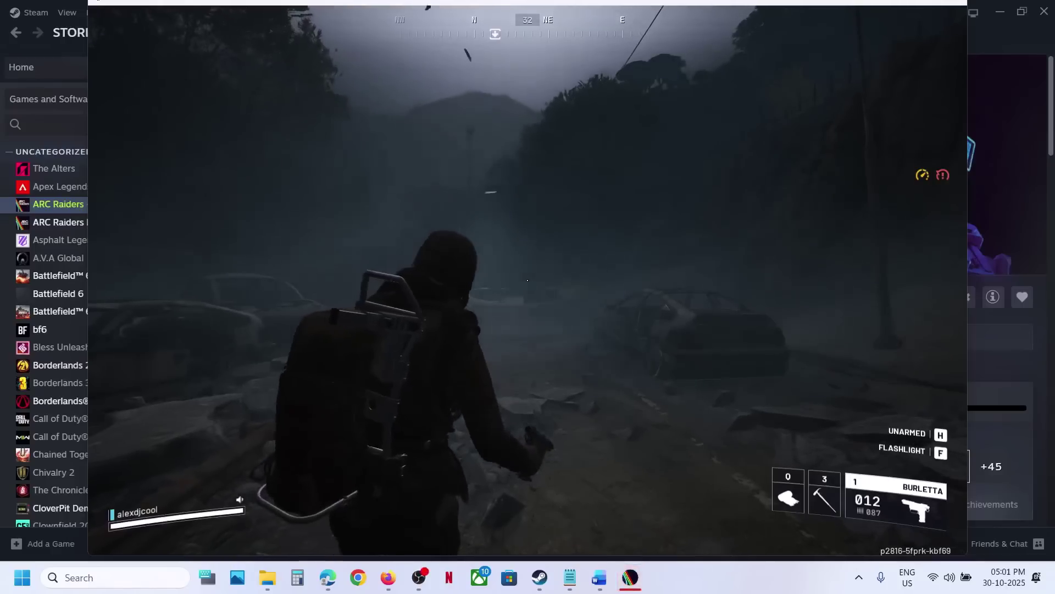
In the graphics settings of the running ARC Raiders game, set NVIDIA RTX Global Illumination to Static
key("Escape")
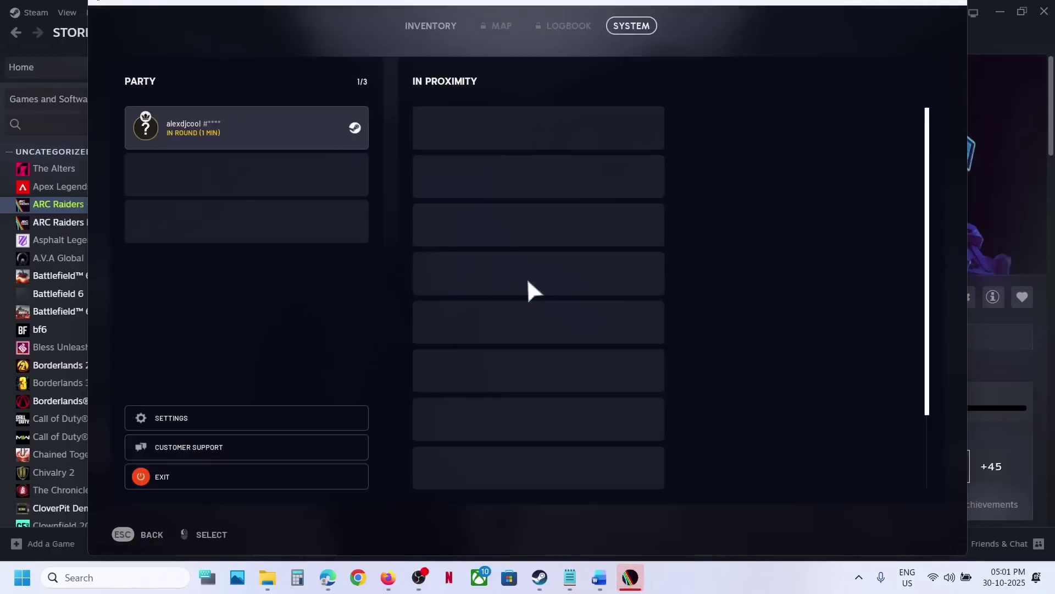
left_click(224, 413)
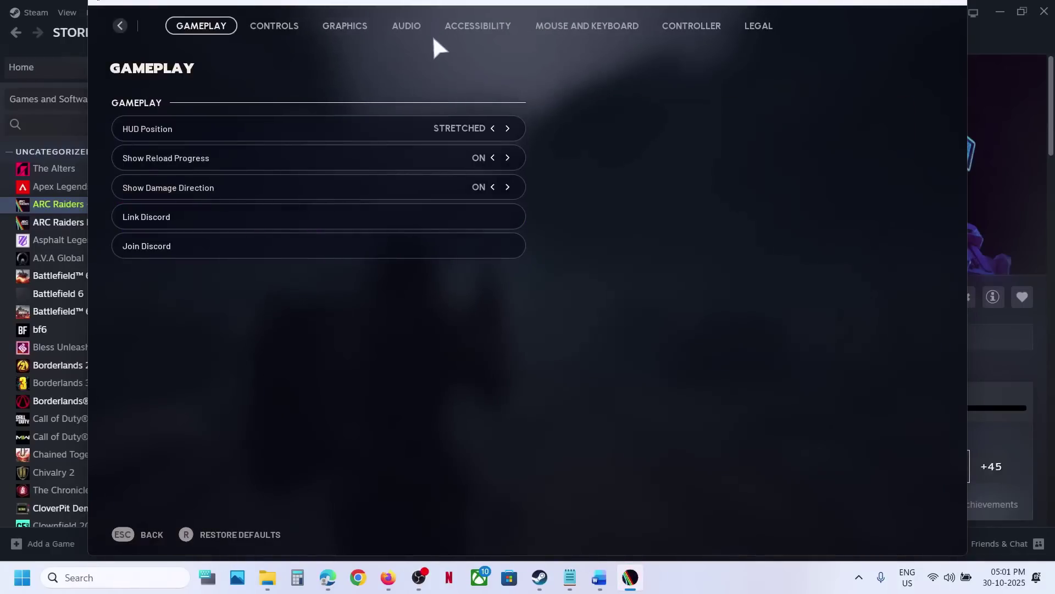
left_click(351, 26)
scroll(374, 363, "down", 4)
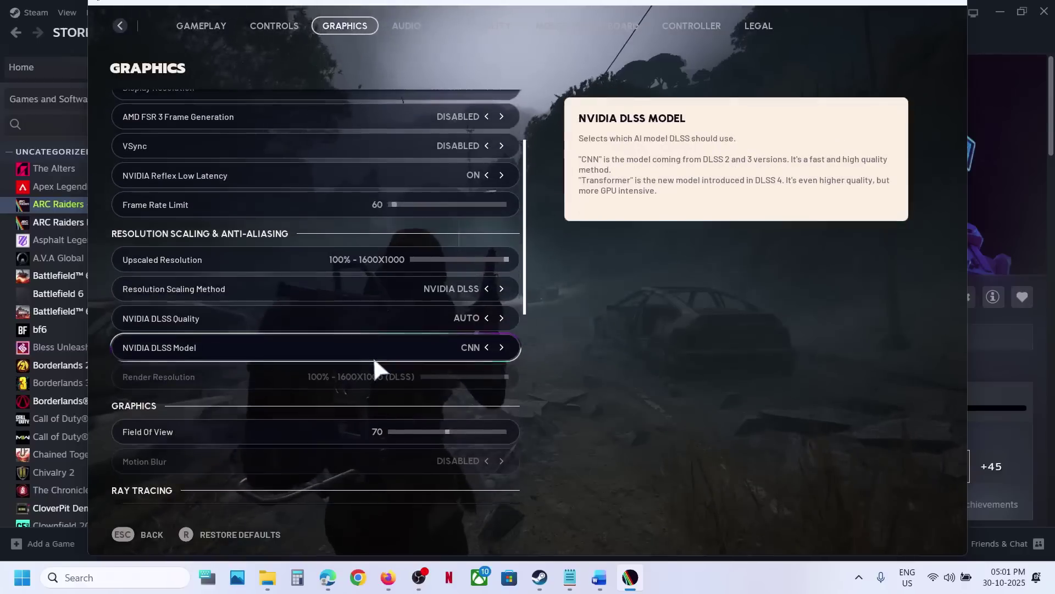
scroll(374, 363, "down", 3)
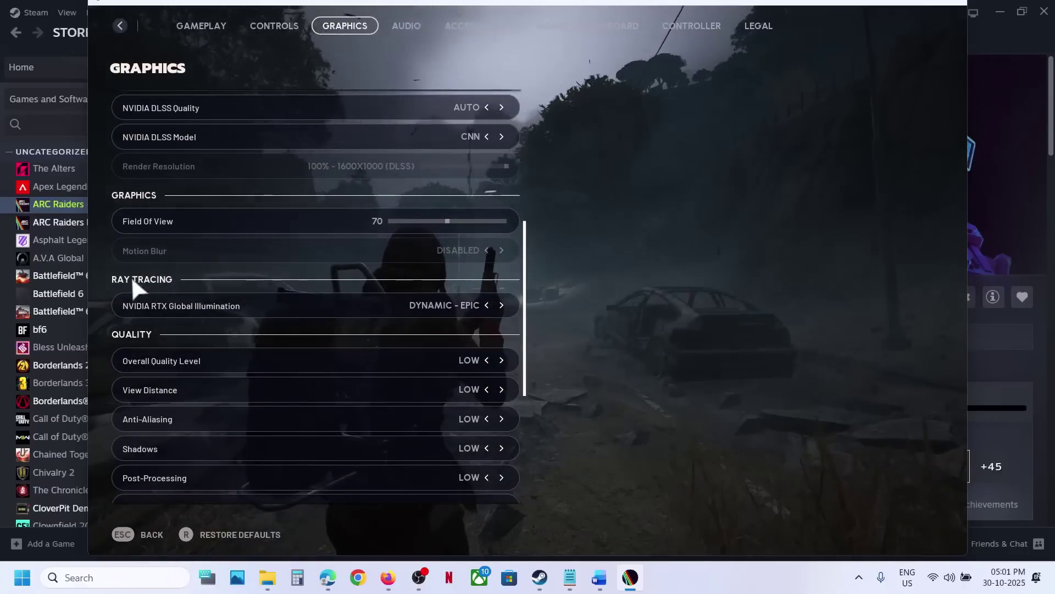
mouse_move(468, 306)
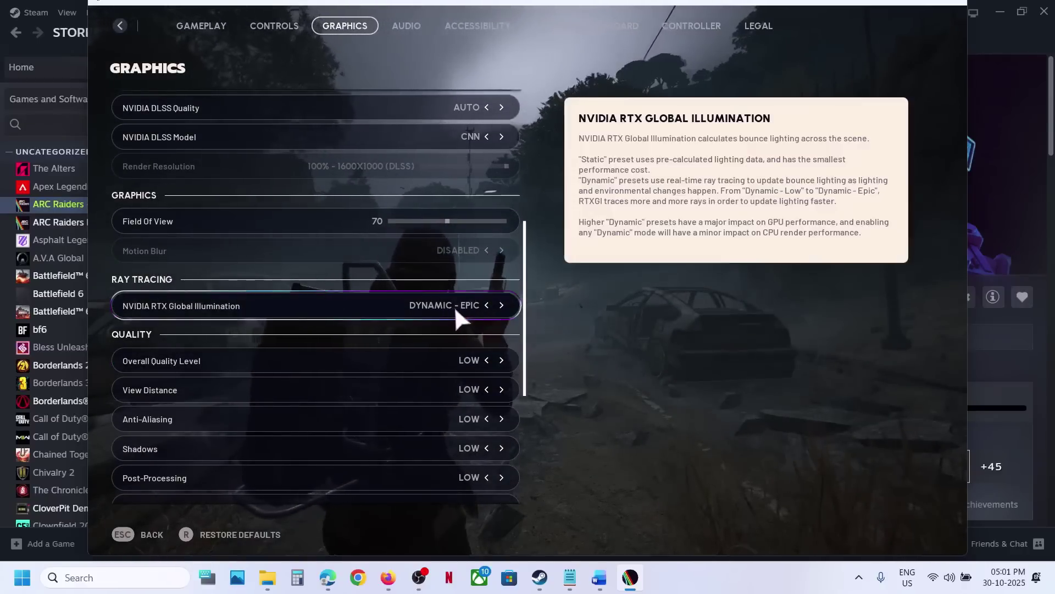
left_click(486, 305)
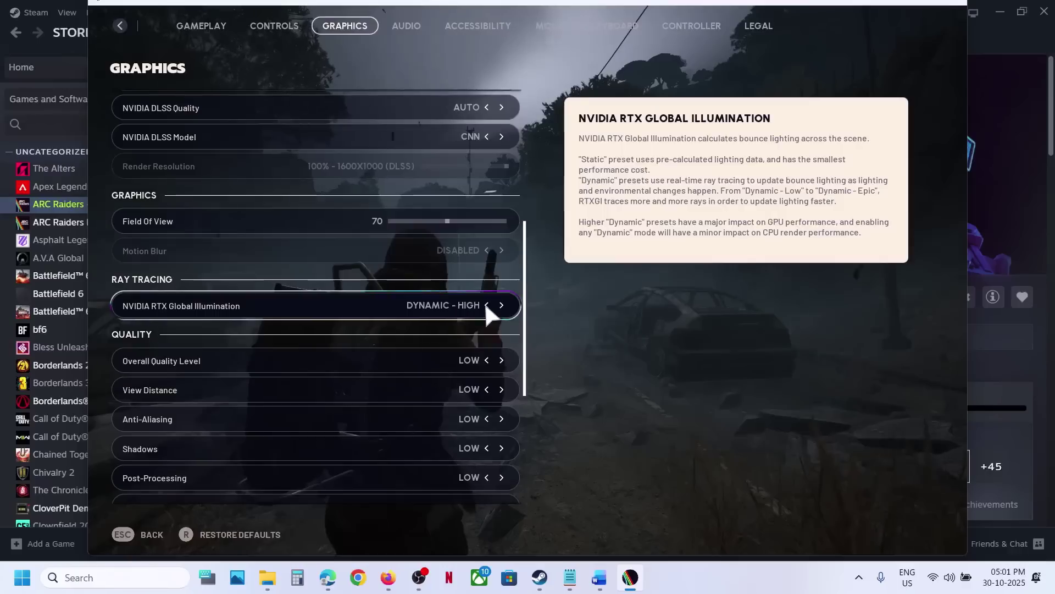
left_click(486, 305)
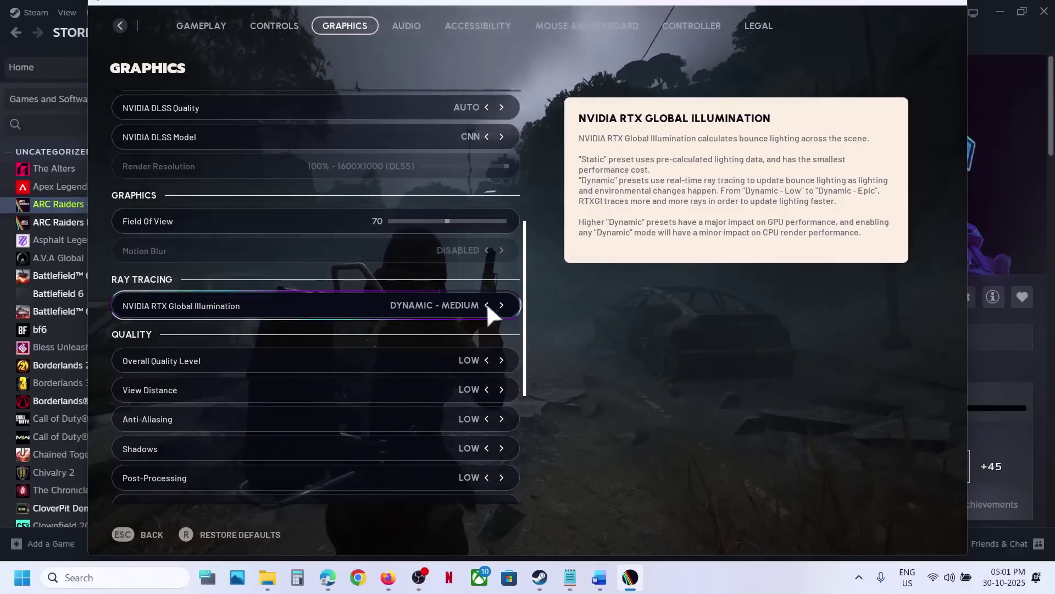
left_click(485, 305)
left_click(486, 305)
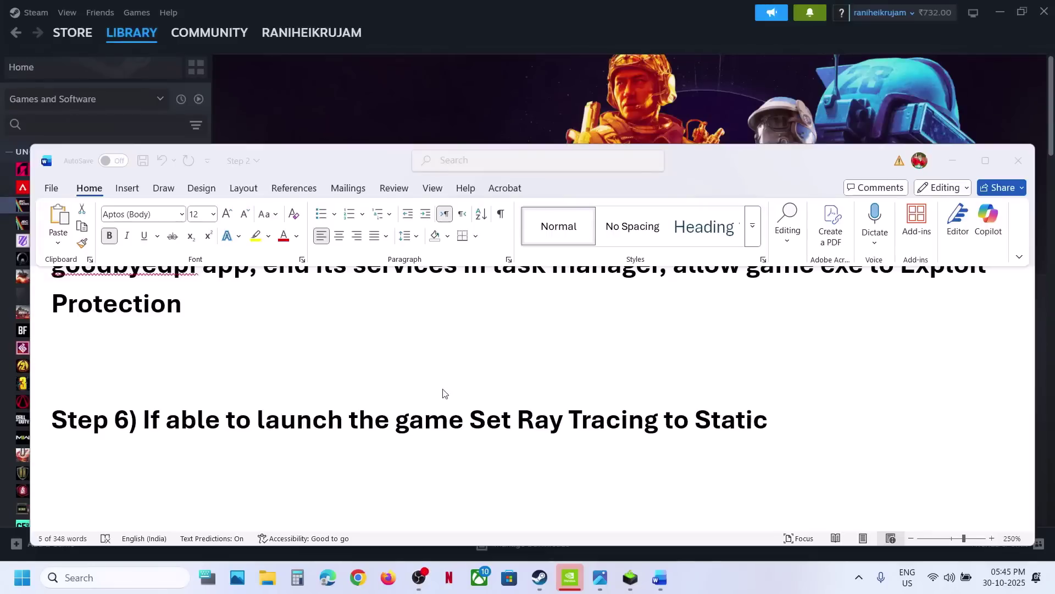
Check Step 7 in the Word document, switch to Steam and browse the local files of ARC Raiders
scroll(444, 392, "down", 3)
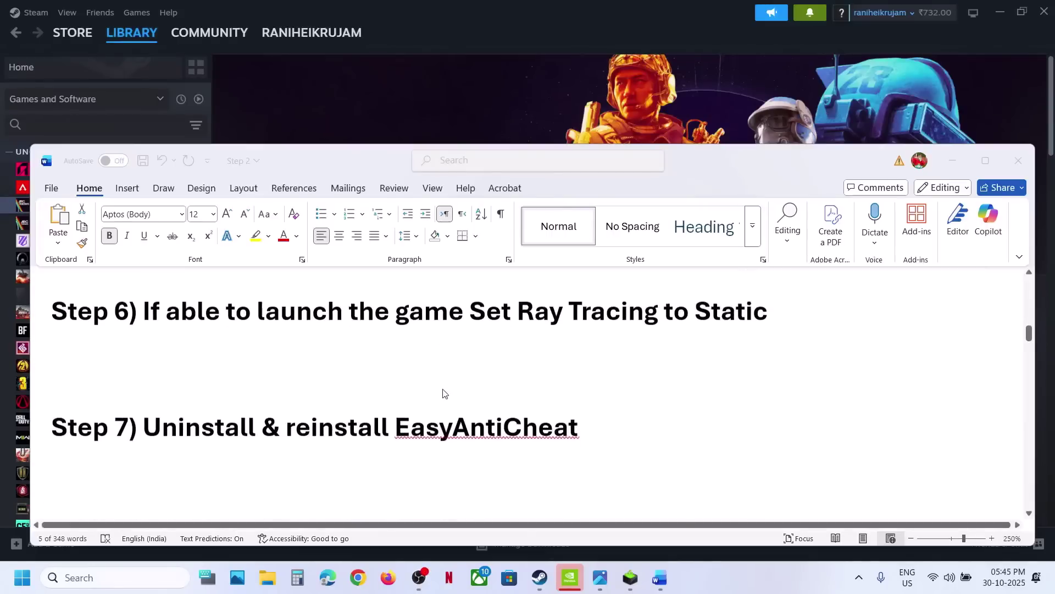
left_click(481, 114)
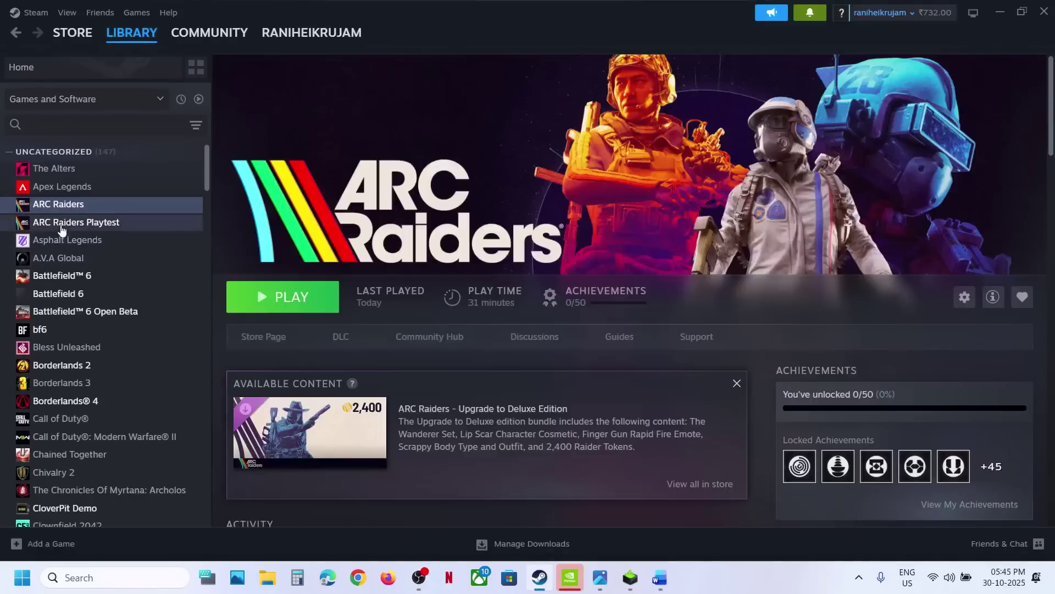
right_click(73, 211)
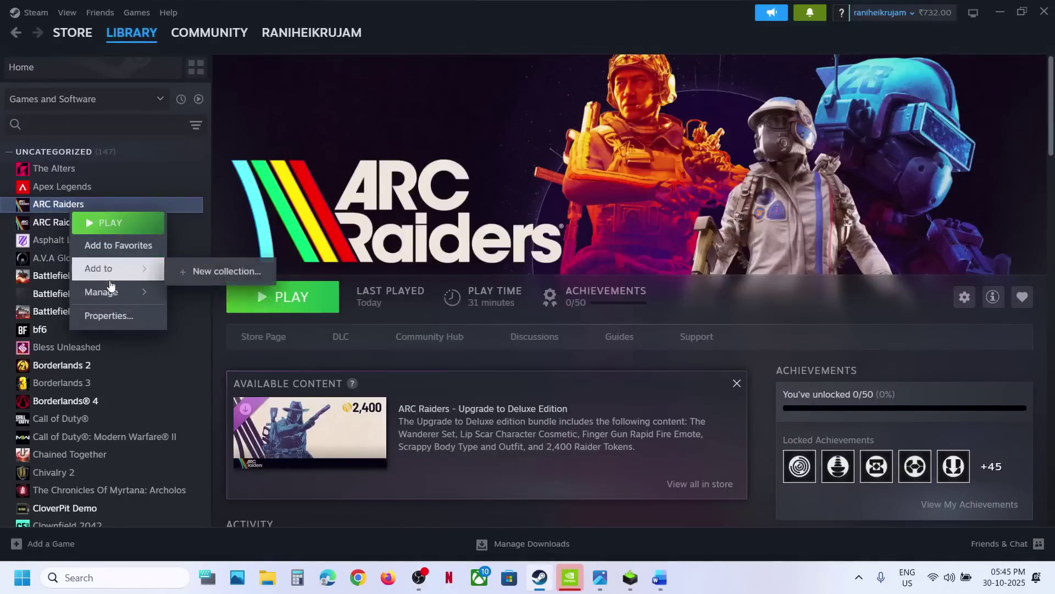
mouse_move(155, 302)
left_click(219, 316)
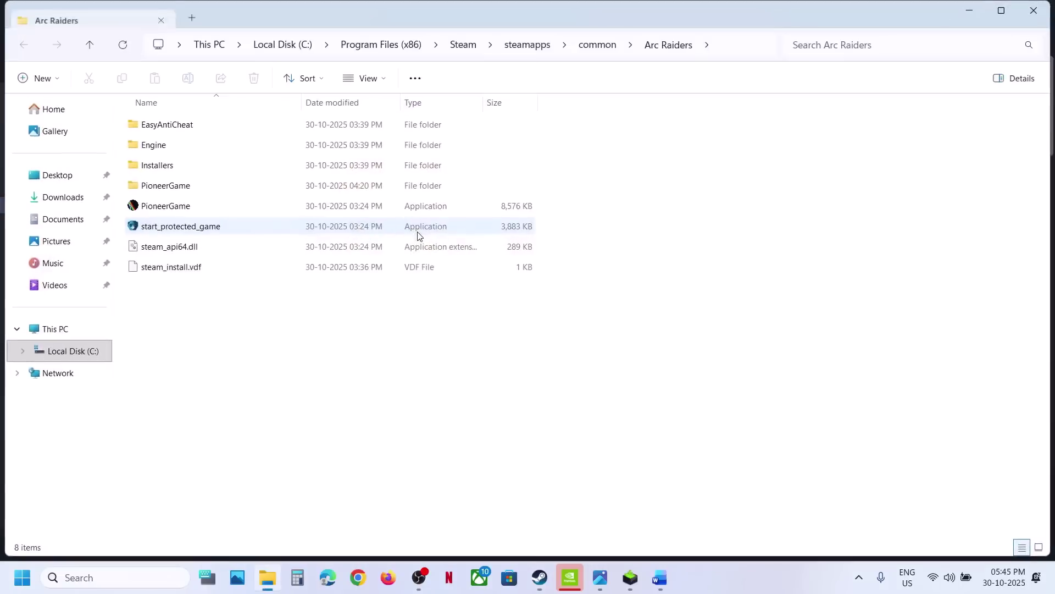
In the Installers folder of Arc Raiders, run Uninstall_EasyAntiCheat as administrator and allow it to make changes
double_click(148, 167)
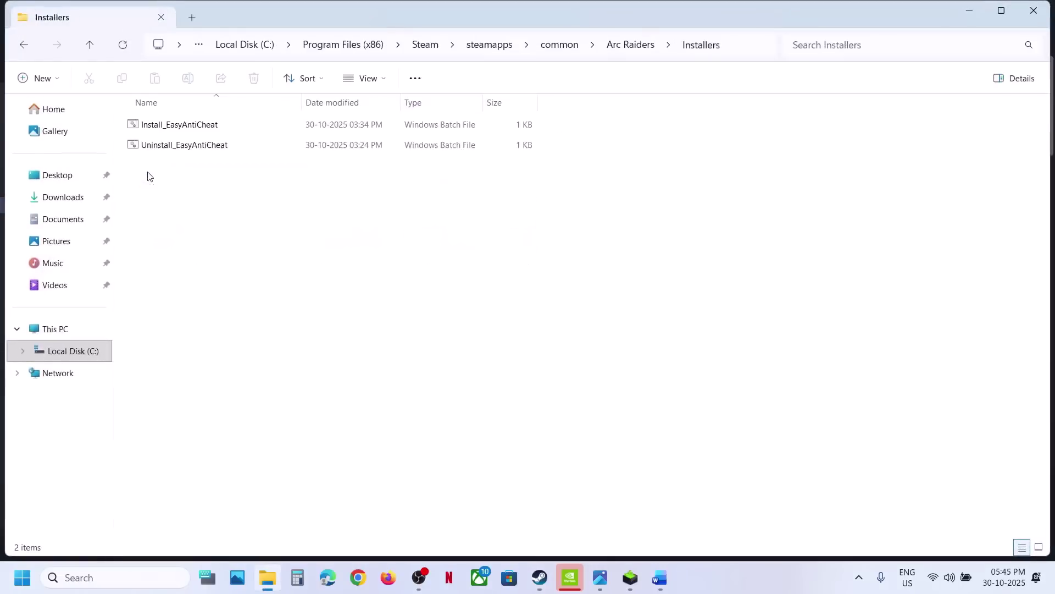
left_click(189, 146)
right_click(188, 145)
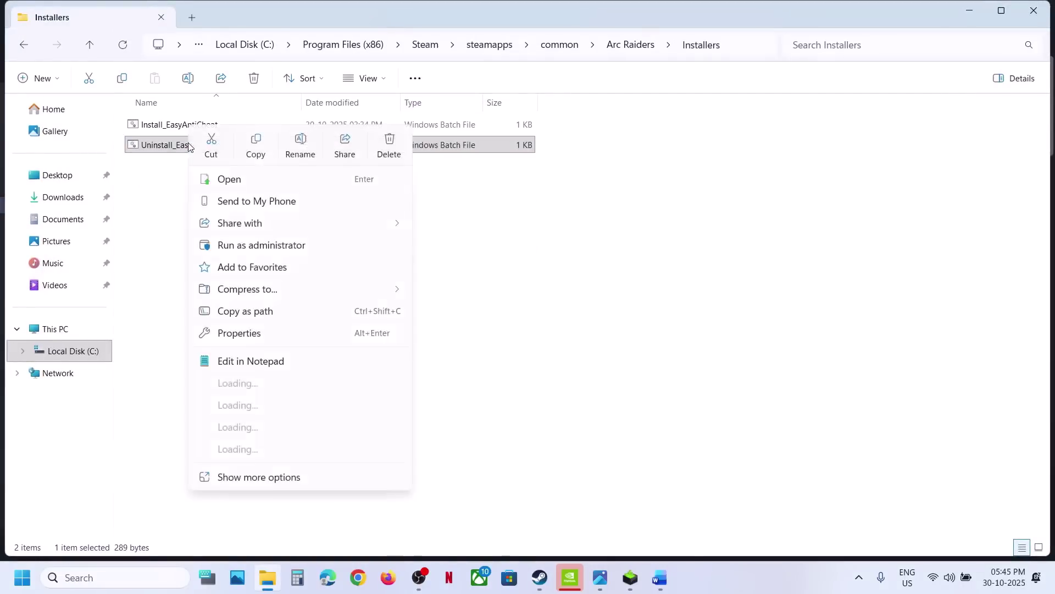
left_click(263, 245)
left_click(460, 424)
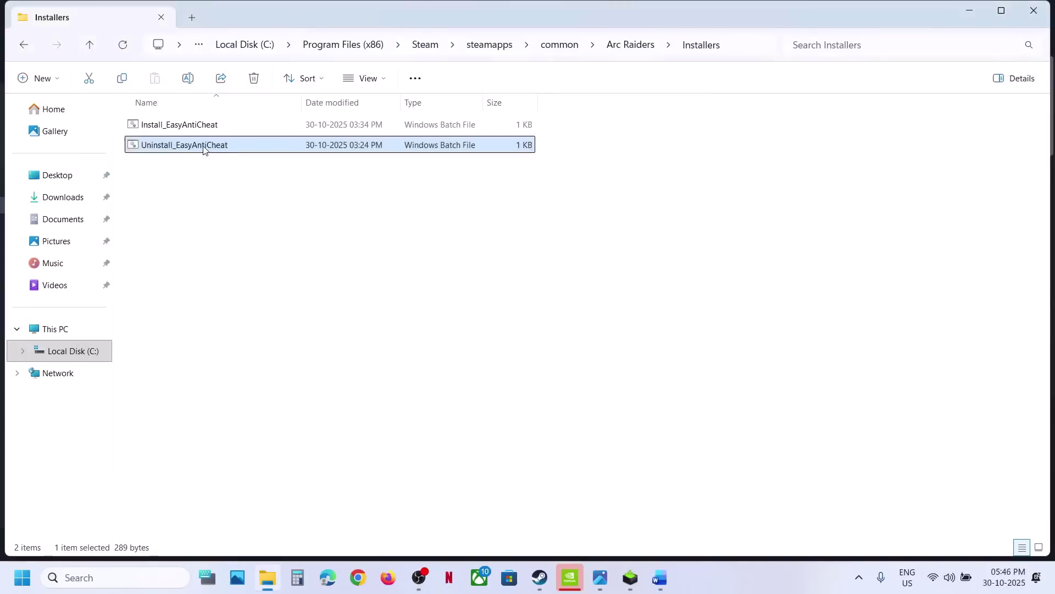
key("Return")
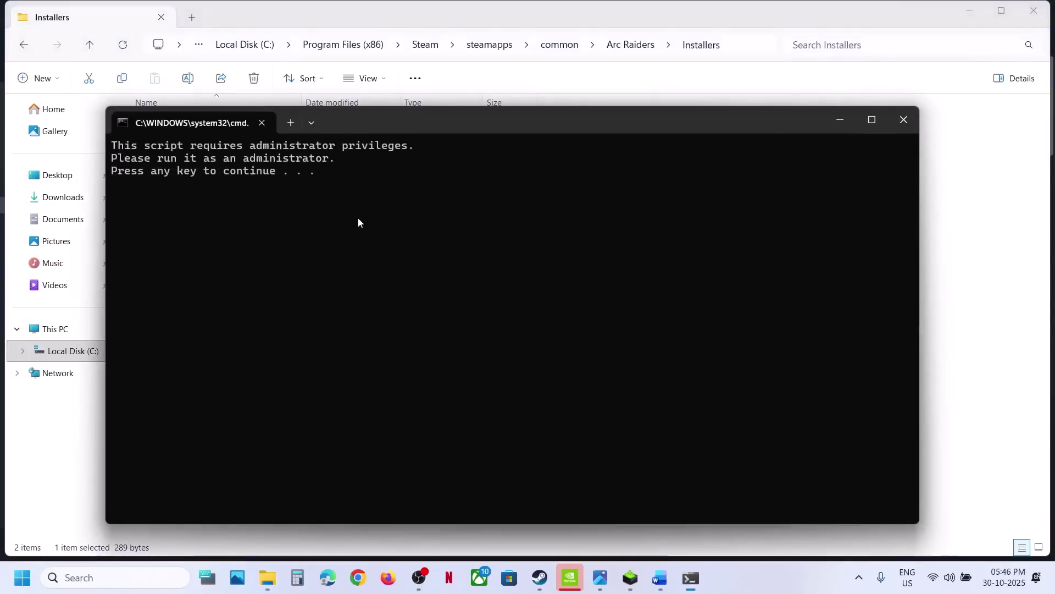
key("Return")
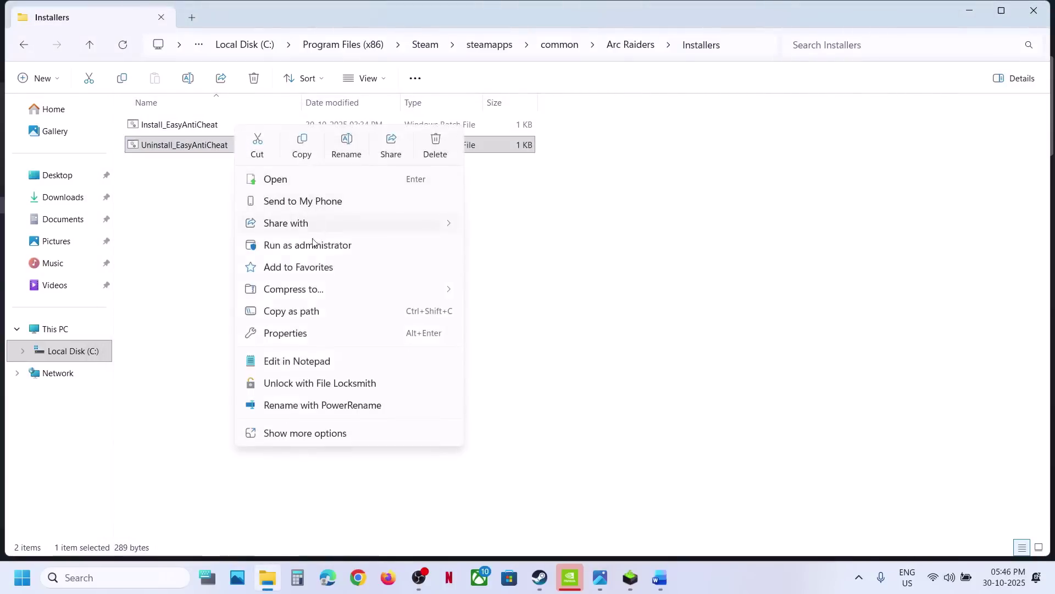
left_click(312, 247)
left_click(447, 431)
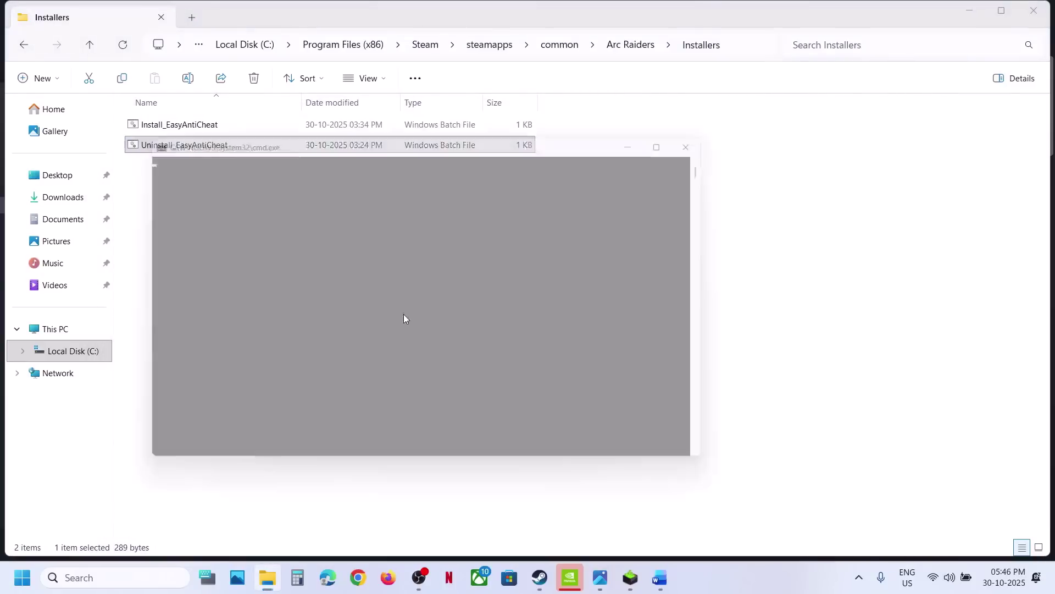
Run Install_EasyAntiCheat as administrator and allow Windows Command Processor to make changes
left_click(168, 124)
right_click(168, 125)
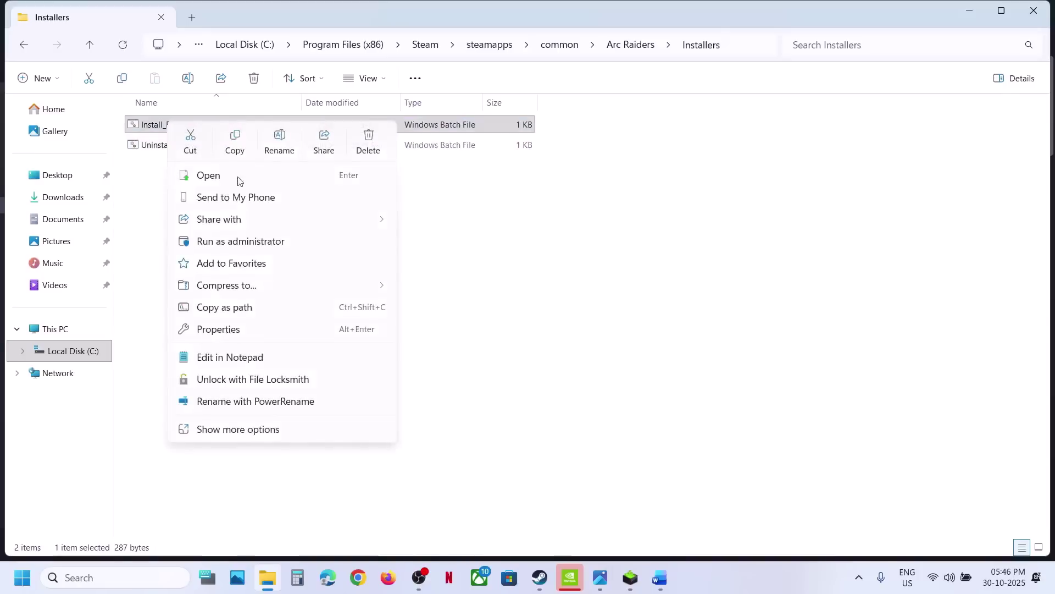
left_click(230, 250)
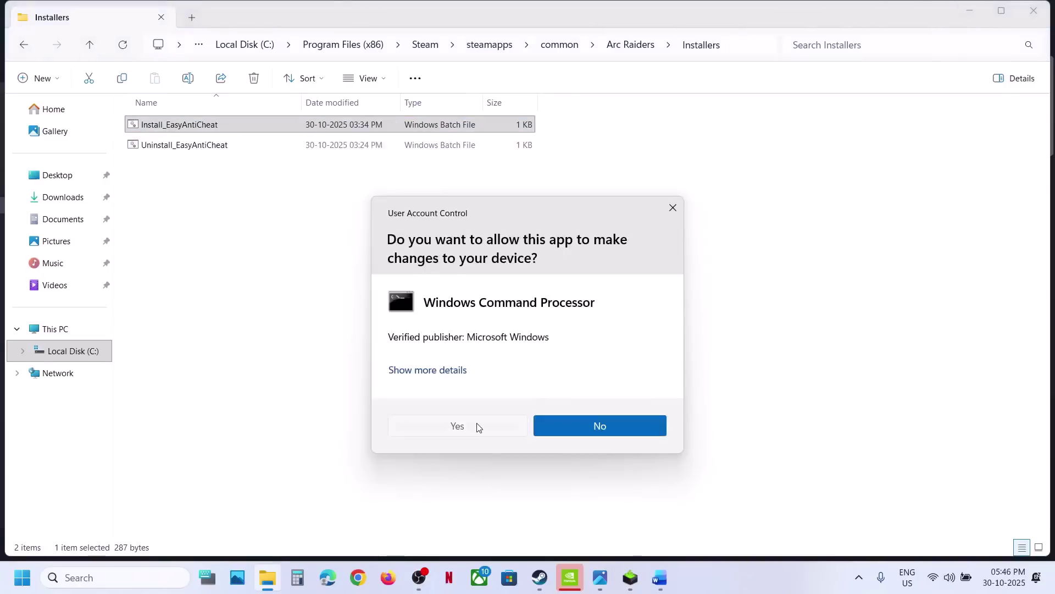
left_click(476, 426)
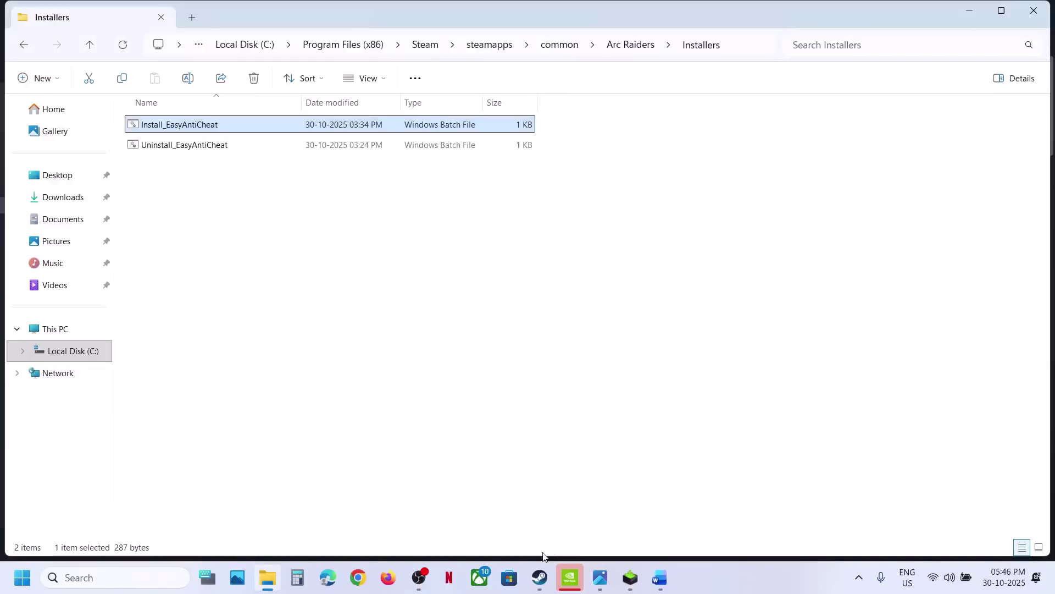
left_click(536, 584)
left_click(536, 584)
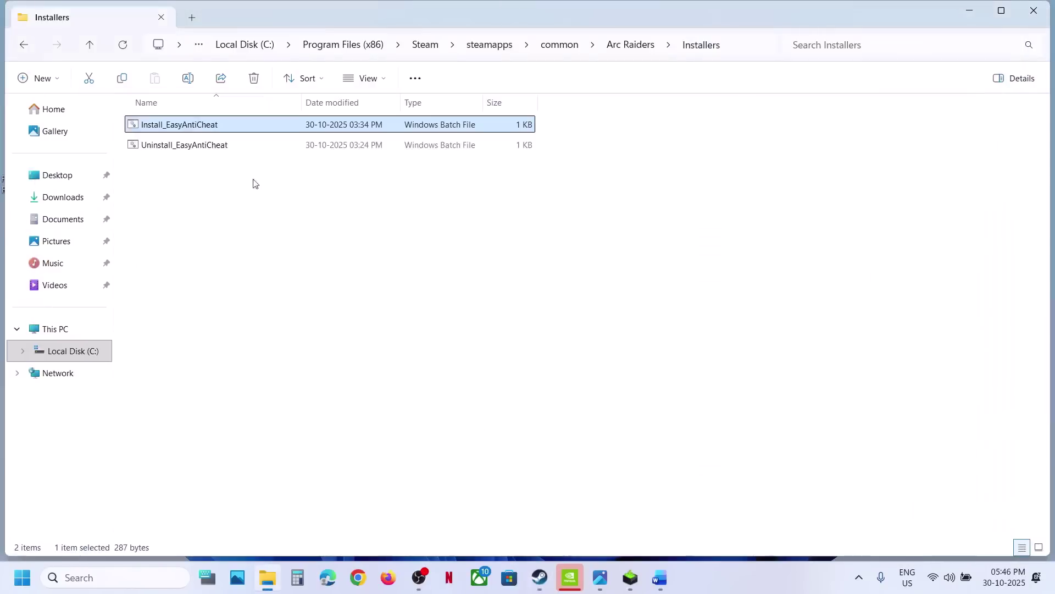
Run the Uninstall_EasyAntiCheat batch file as administrator once more and approve the prompt
right_click(205, 145)
left_click(276, 245)
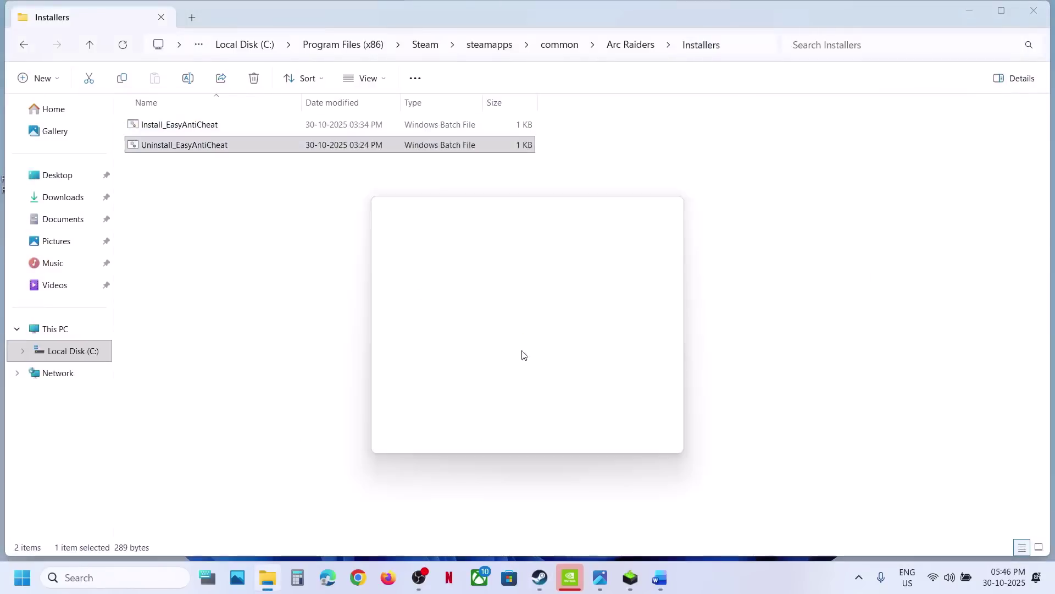
left_click(481, 424)
Switch to Steam, launch ARC Raiders and allow the Easy Anti-Cheat Service to make changes
left_click(539, 587)
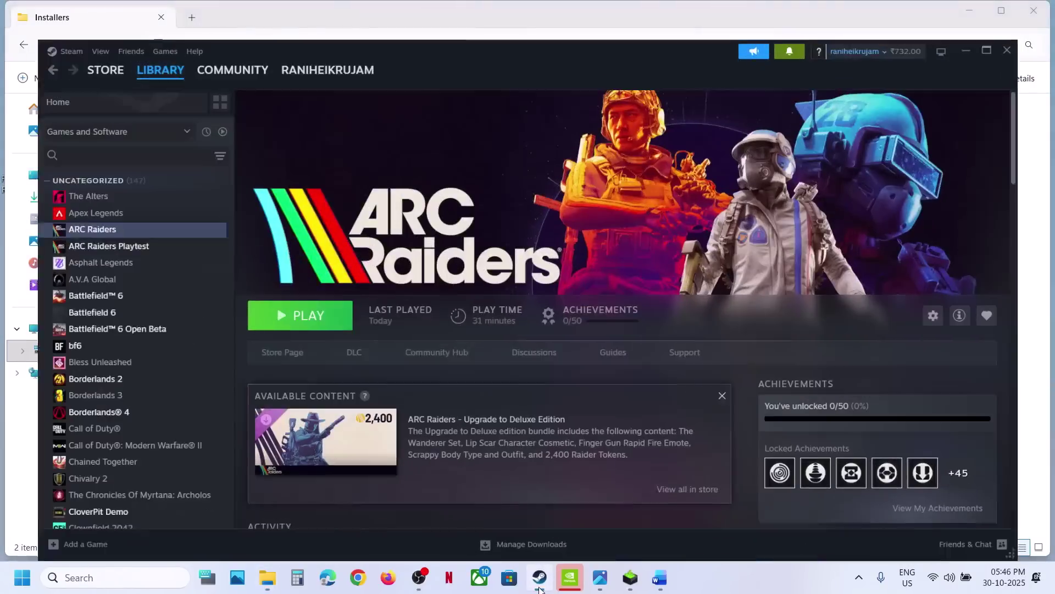
left_click(308, 307)
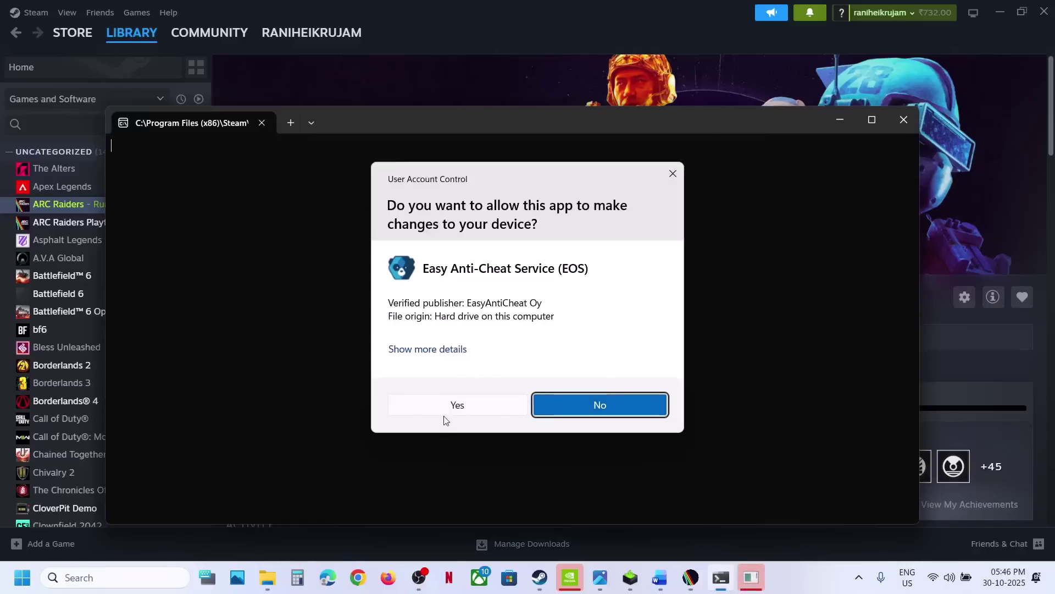
left_click(443, 410)
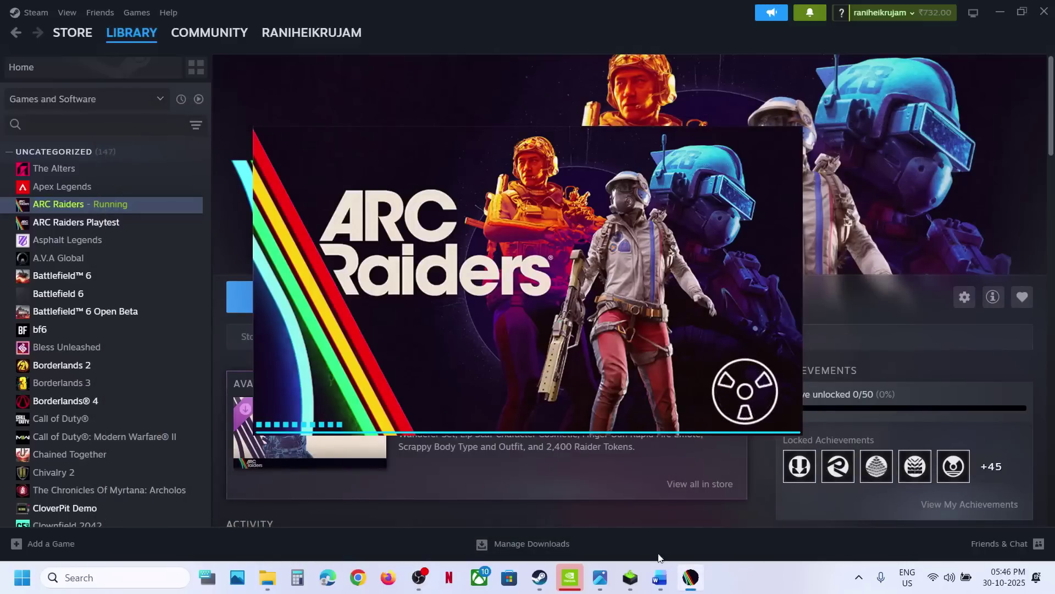
Read Step 8 in the Word document, return to Steam and browse the local files of ARC Raiders
left_click(661, 578)
scroll(366, 348, "down", 5)
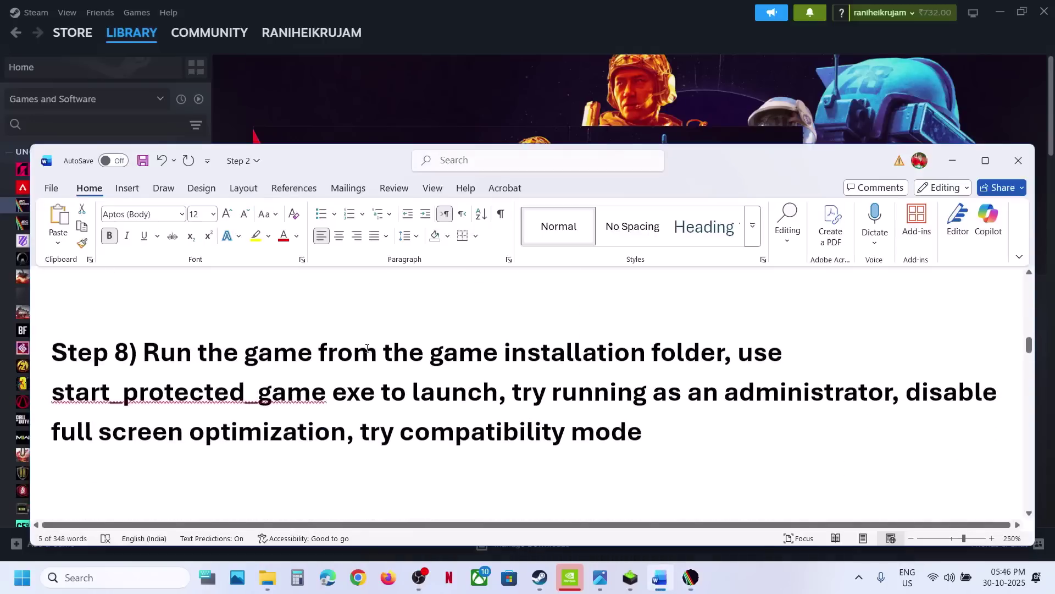
left_click(480, 89)
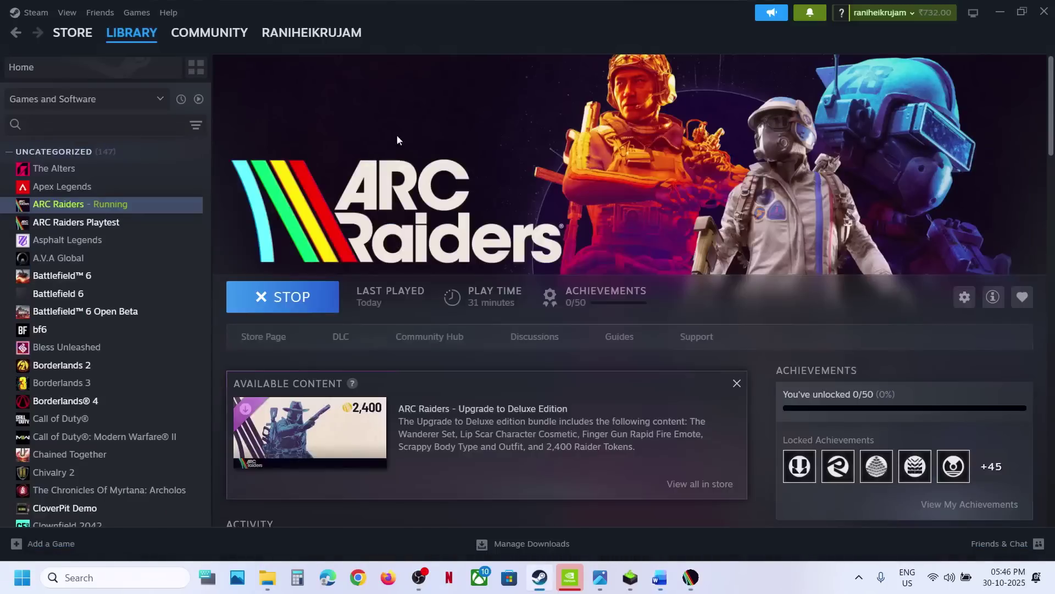
right_click(102, 206)
mouse_move(148, 288)
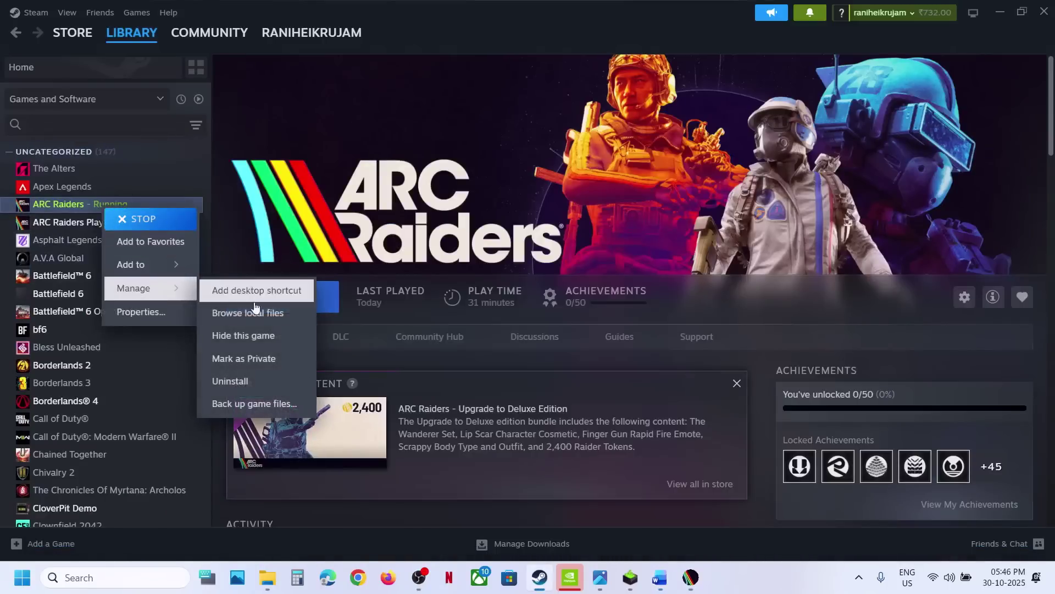
left_click(261, 319)
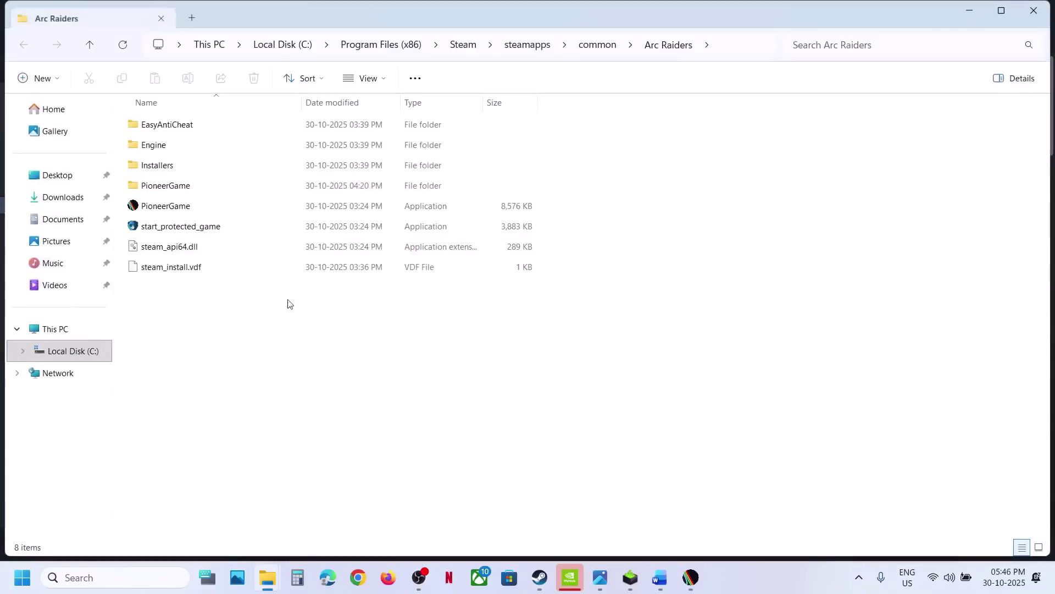
left_click(156, 211)
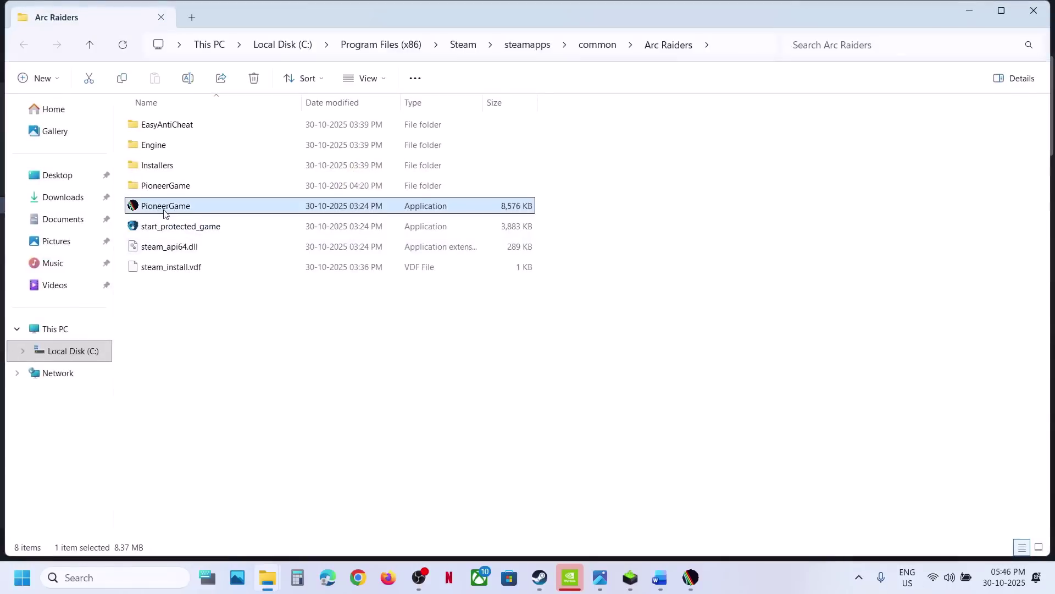
left_click(177, 234)
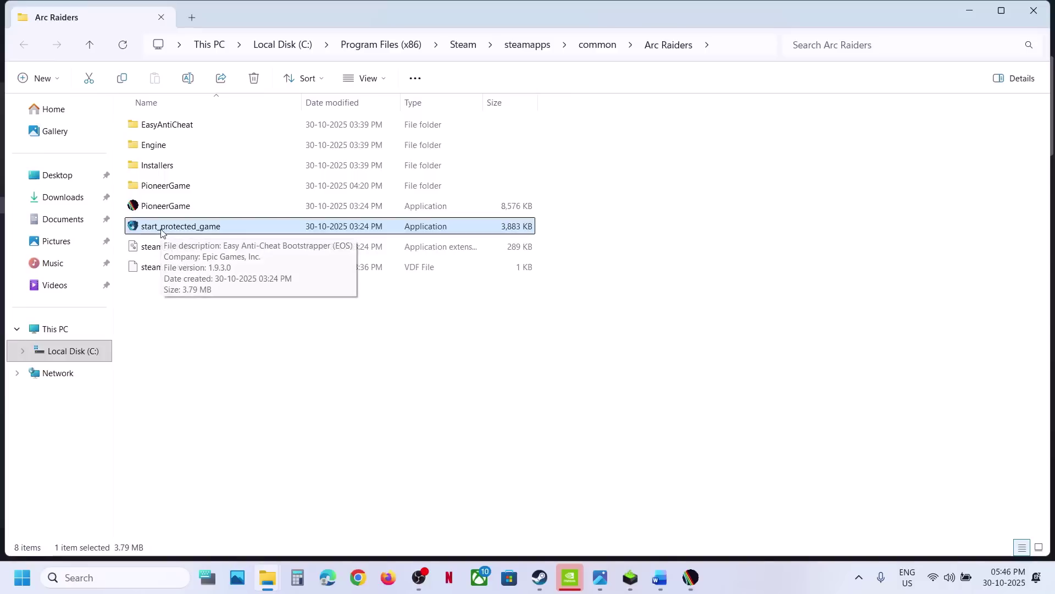
right_click(168, 231)
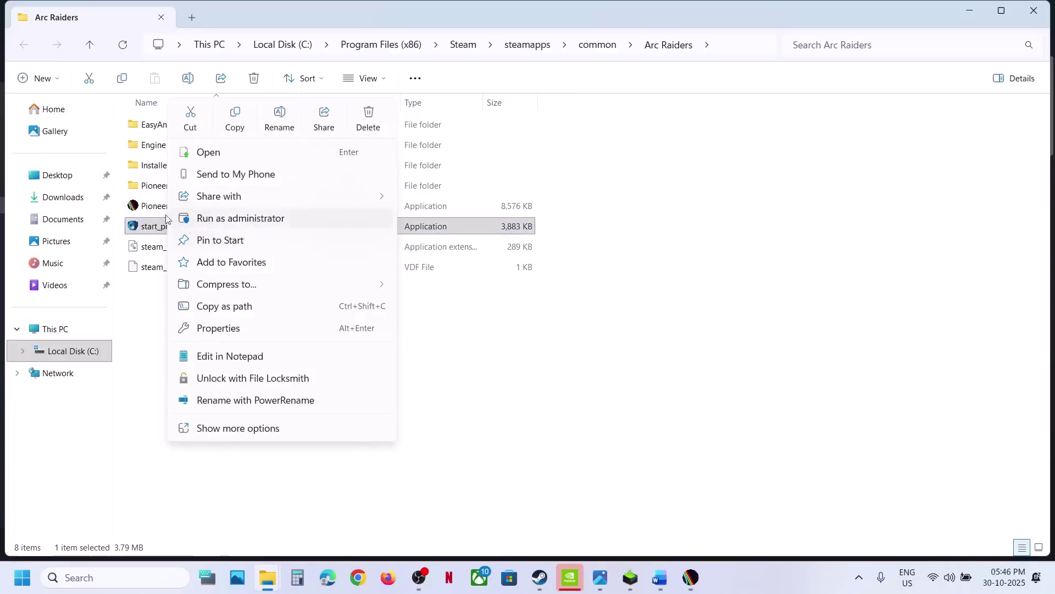
left_click(148, 208)
right_click(148, 207)
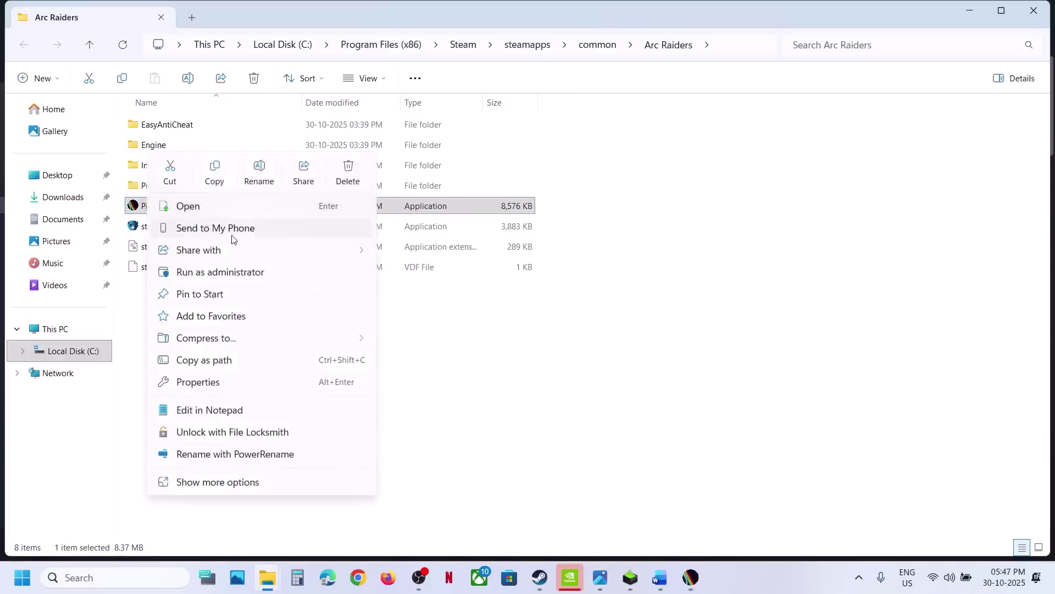
key("Escape")
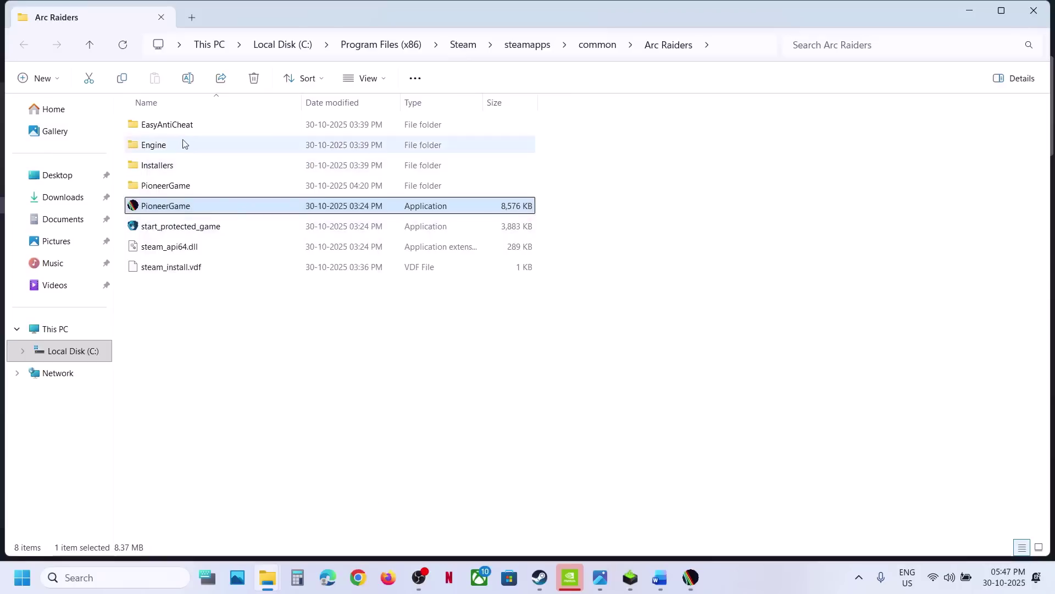
In PioneerGame > Binaries > Win64, set the PioneerGame application to run as an administrator and apply the compatibility setting
double_click(159, 187)
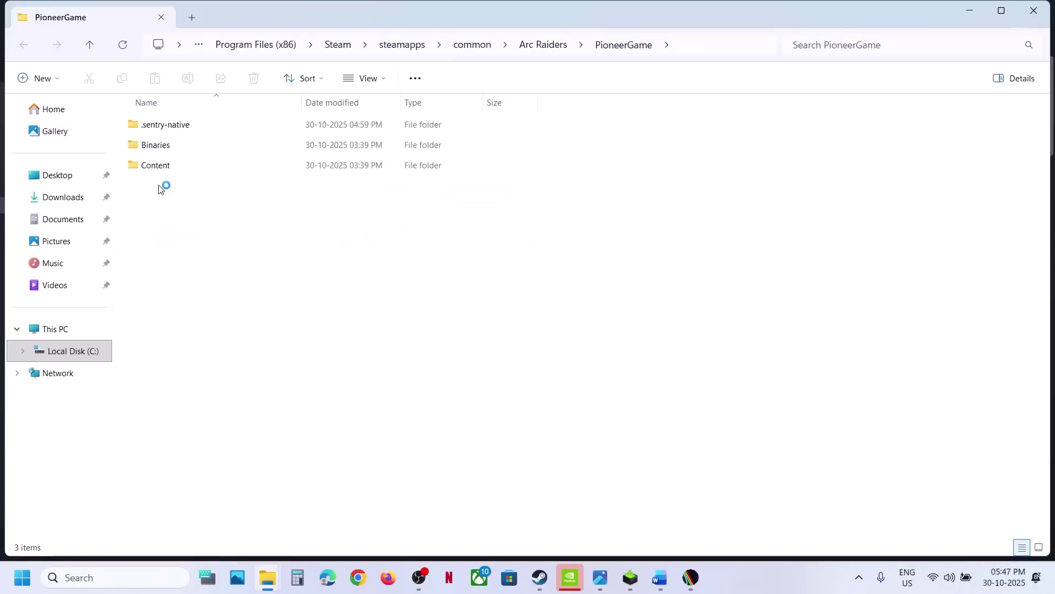
double_click(167, 145)
double_click(163, 126)
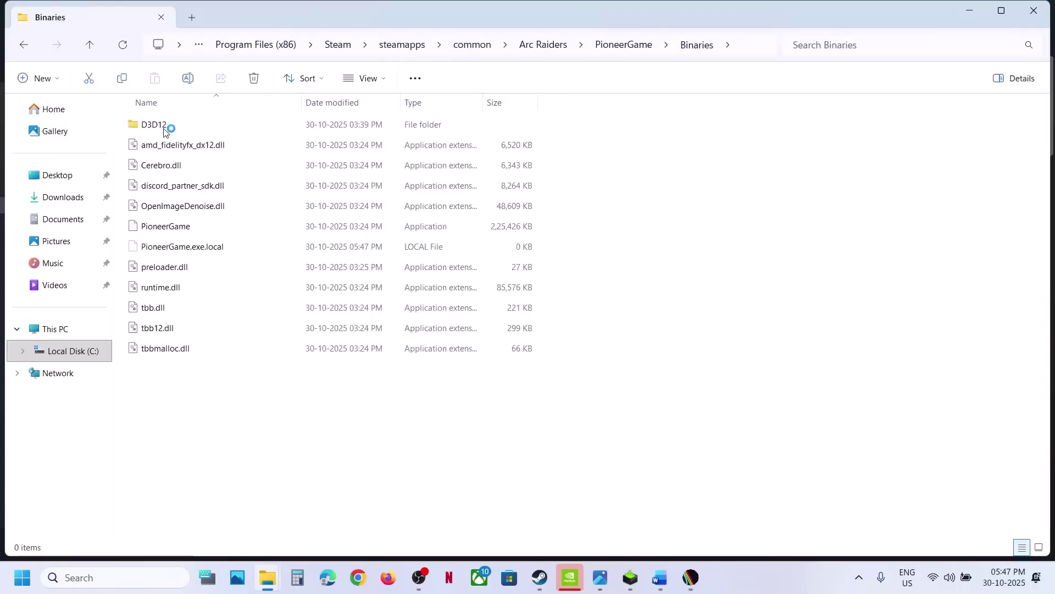
left_click(168, 229)
right_click(168, 231)
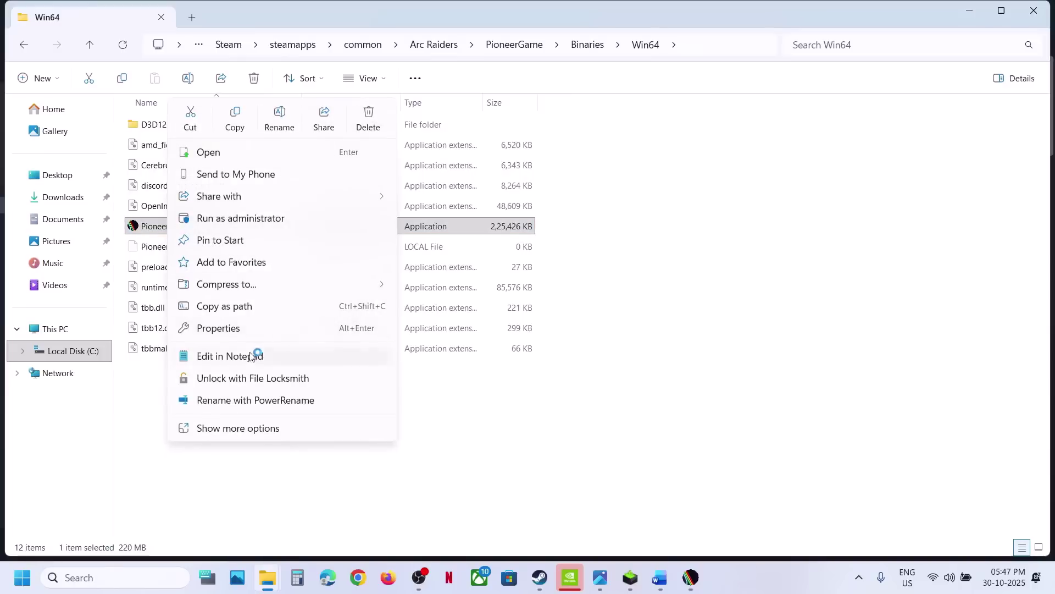
left_click(237, 335)
left_click(312, 217)
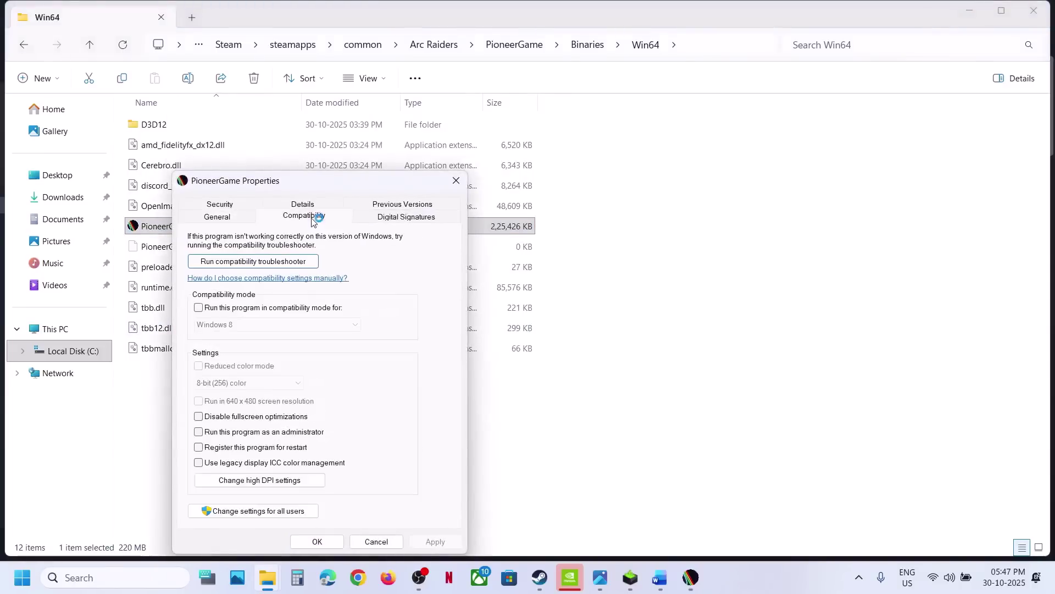
left_click(435, 541)
left_click(317, 541)
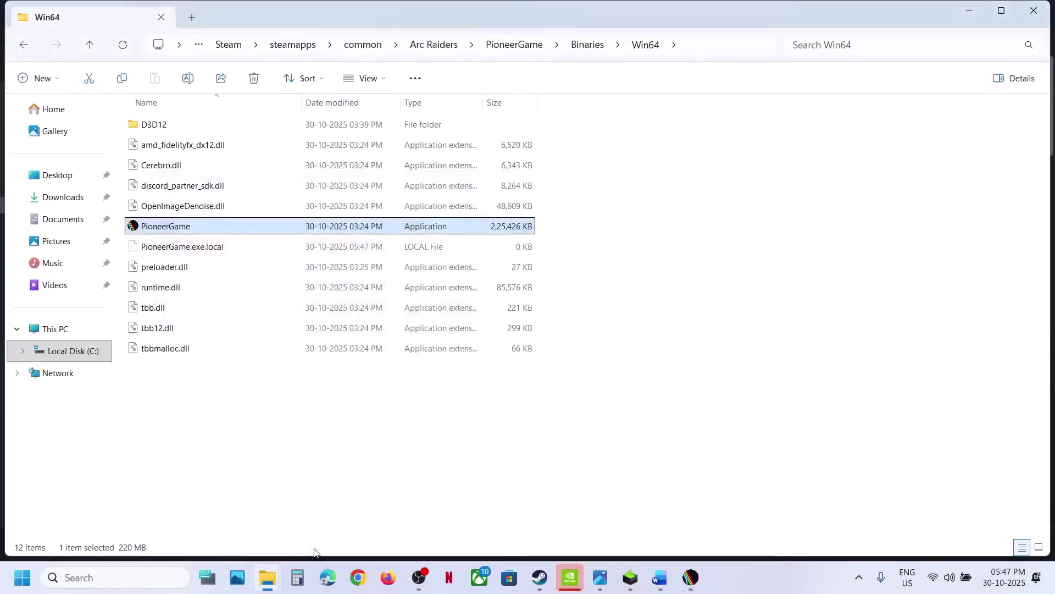
Reopen the Win64 PioneerGame application's properties and enable compatibility mode for Windows 8
right_click(177, 230)
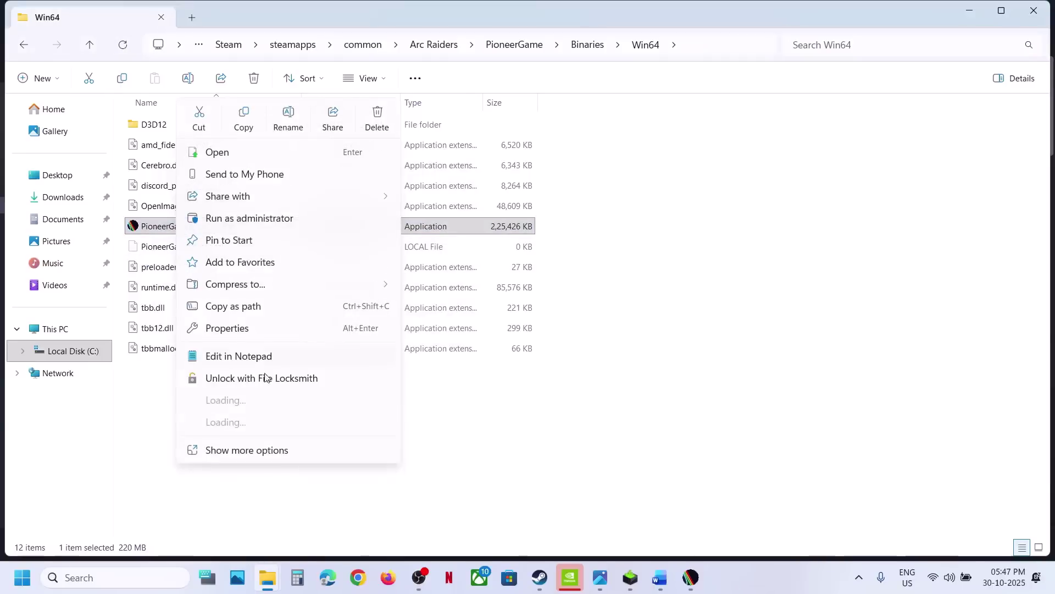
left_click(230, 330)
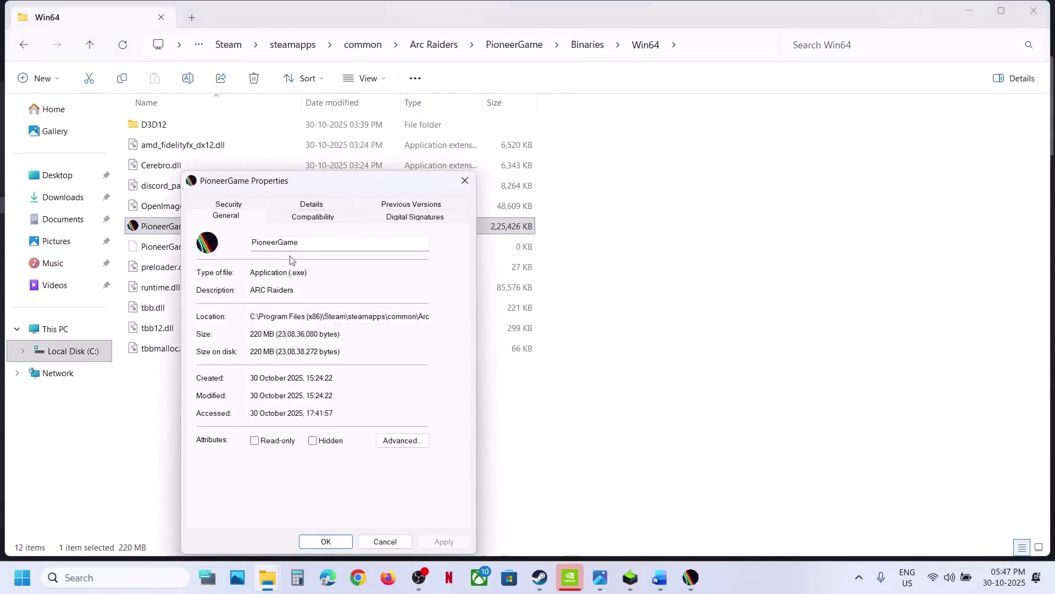
left_click(290, 219)
left_click(439, 541)
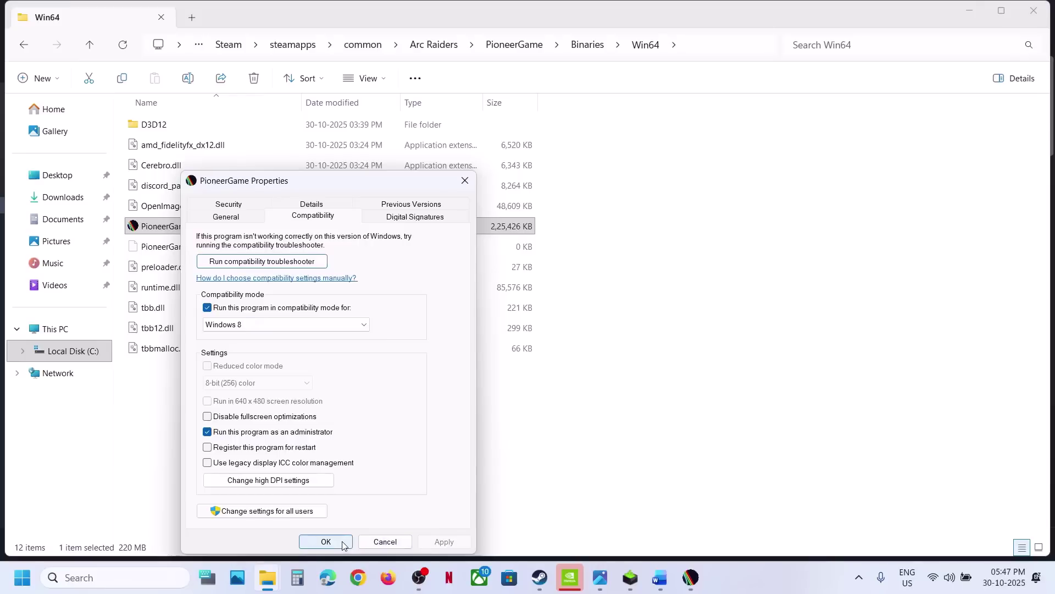
Change the compatibility mode of the PioneerGame application to Windows 7, apply it and close the properties
left_click(277, 324)
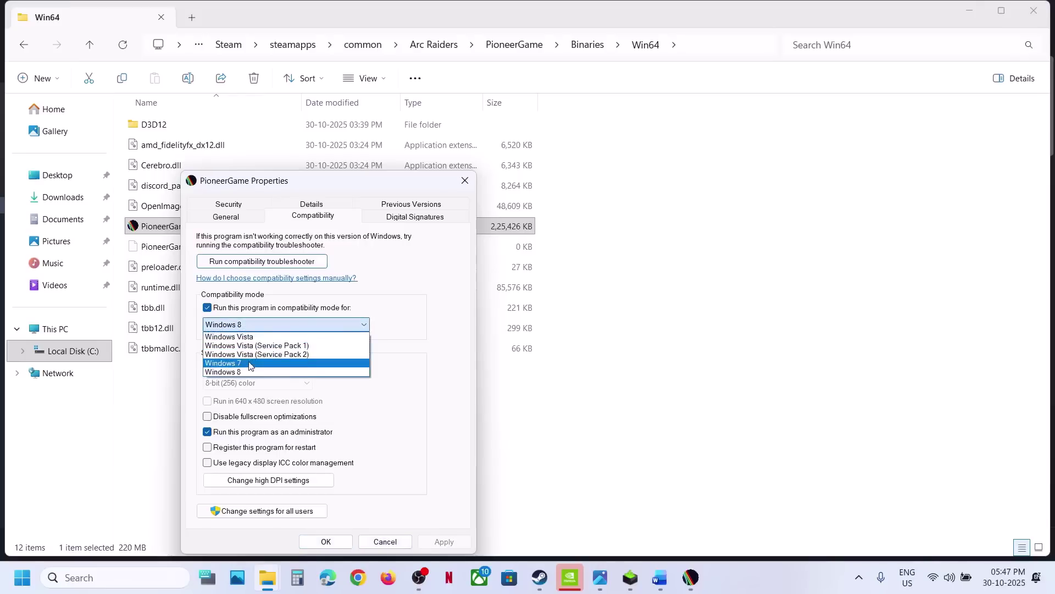
left_click(249, 363)
left_click(442, 541)
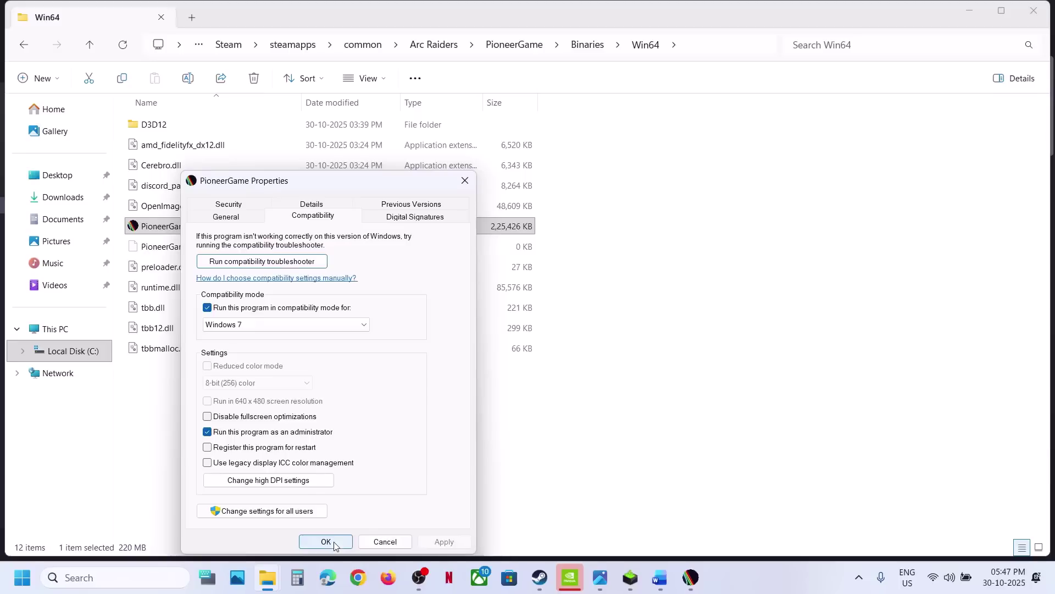
left_click(439, 543)
left_click(326, 542)
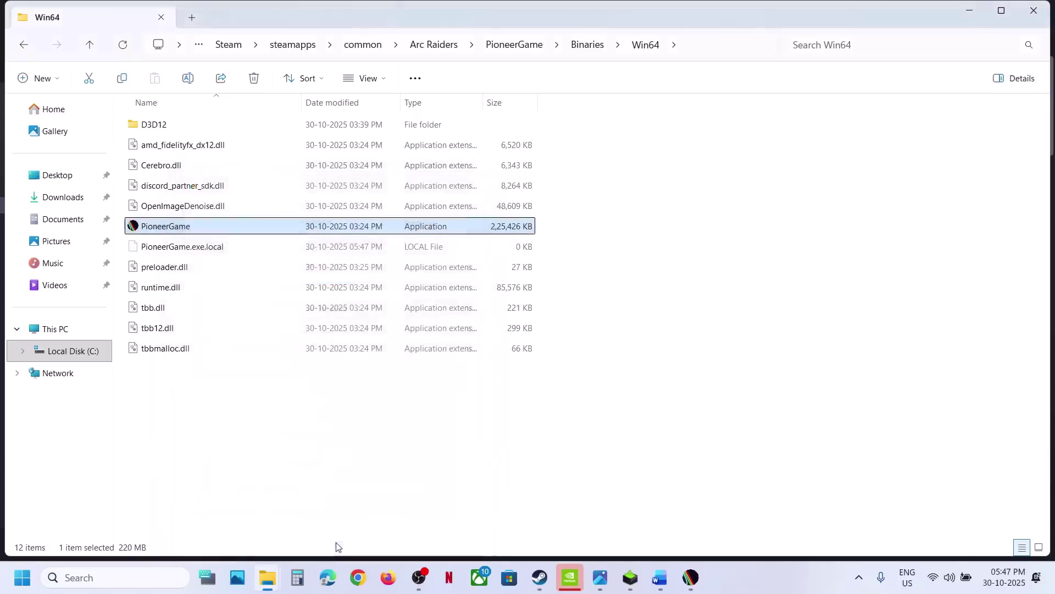
Turn off compatibility mode and the administrator setting for the PioneerGame application, apply the change and close the Win64 folder
right_click(183, 230)
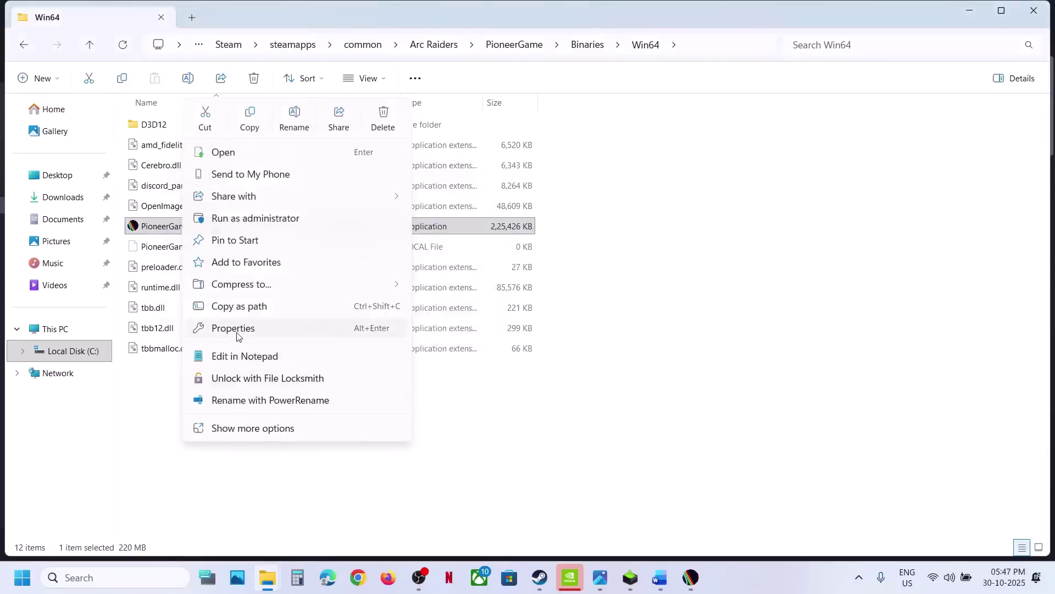
left_click(237, 333)
left_click(307, 220)
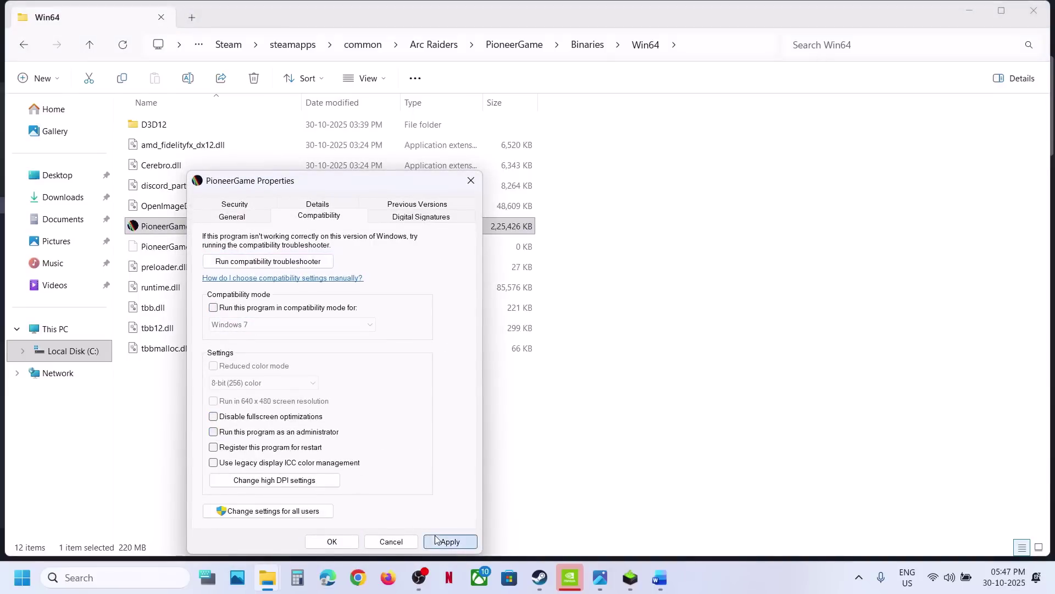
left_click(334, 541)
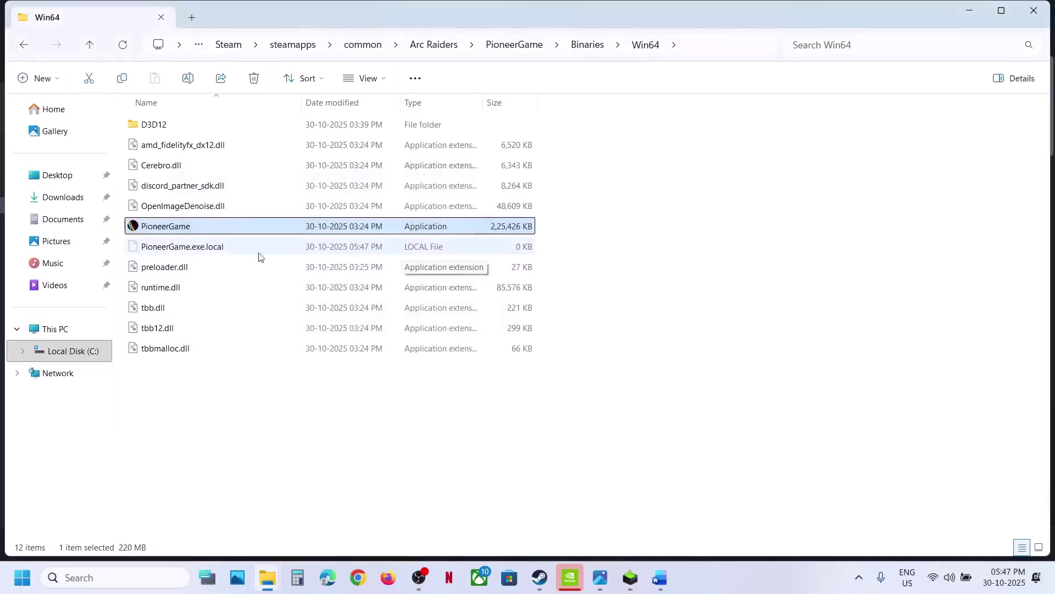
left_click(1034, 12)
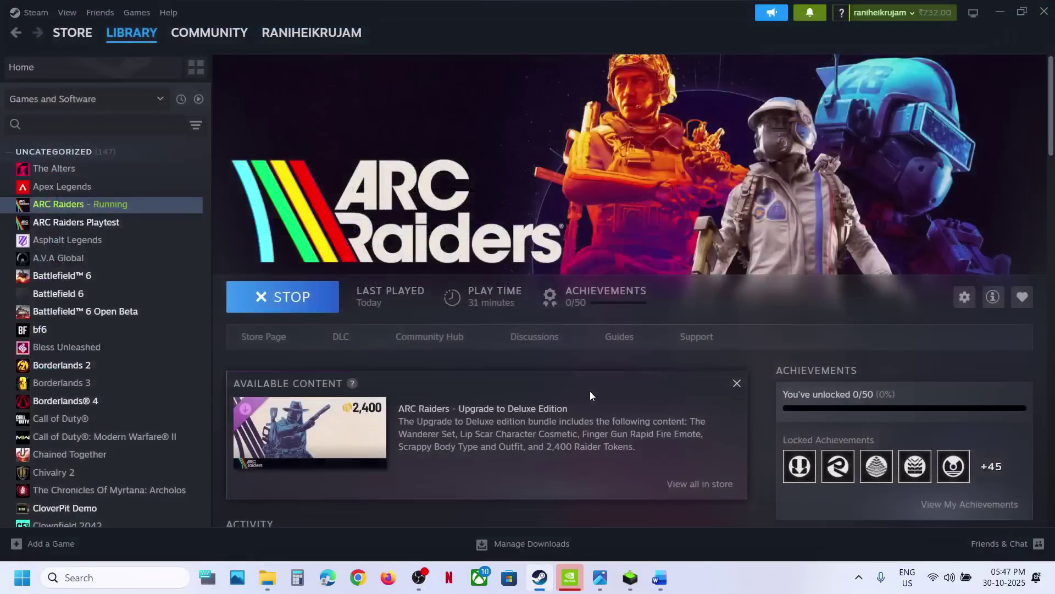
Read Step 9 on renaming the config file in the Word document, highlight its lost-settings note and return to Steam
left_click(662, 576)
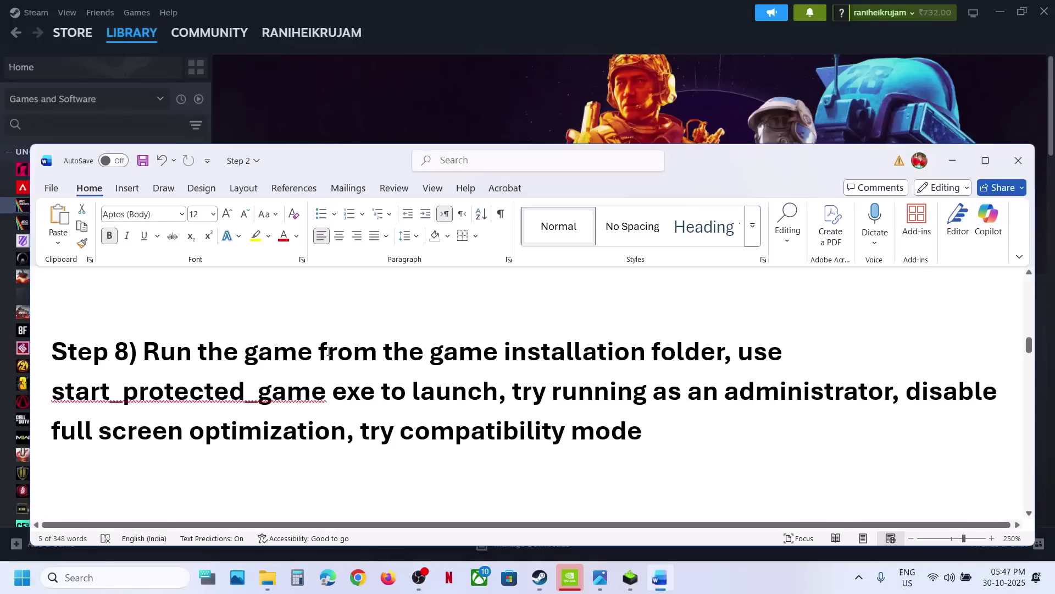
scroll(327, 354, "down", 3)
scroll(327, 355, "up", 1)
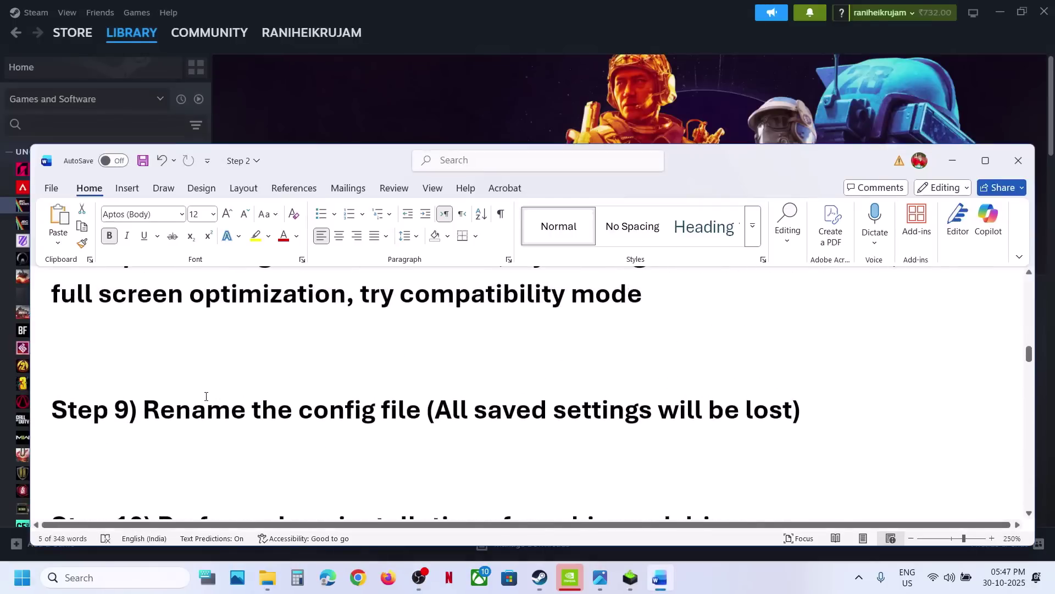
left_click_drag(202, 396, 792, 415)
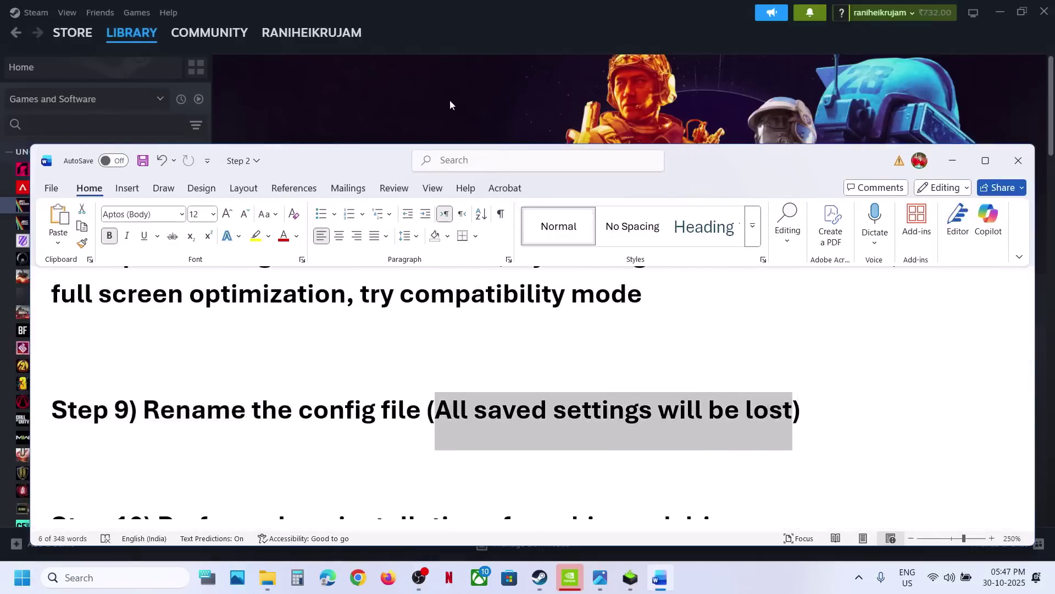
left_click(450, 105)
In File Explorer, open the current user's profile folder under Users on Local Disk (C:) and select AppData
left_click(279, 586)
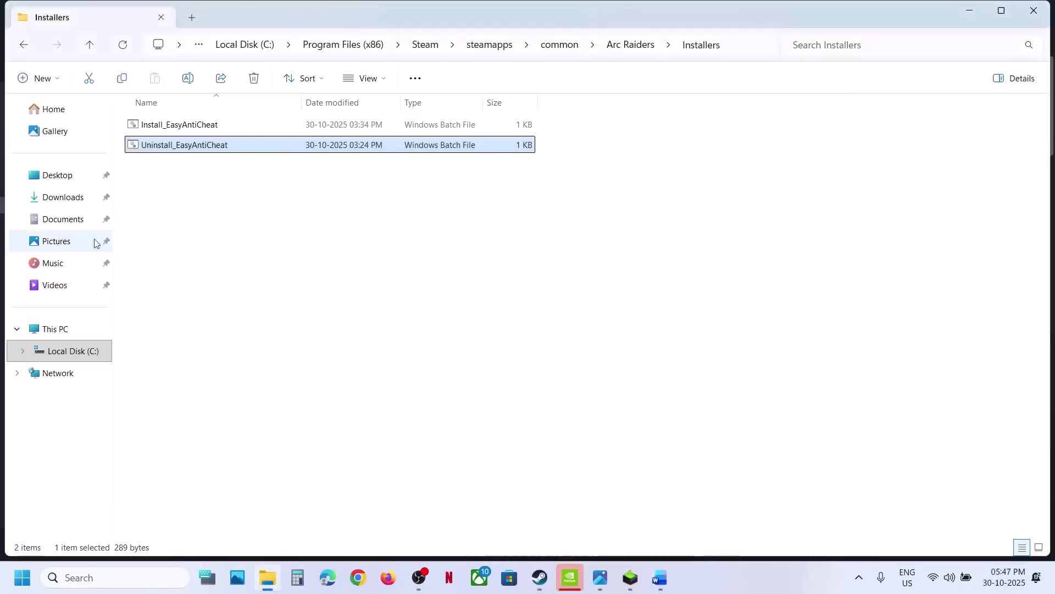
left_click(57, 329)
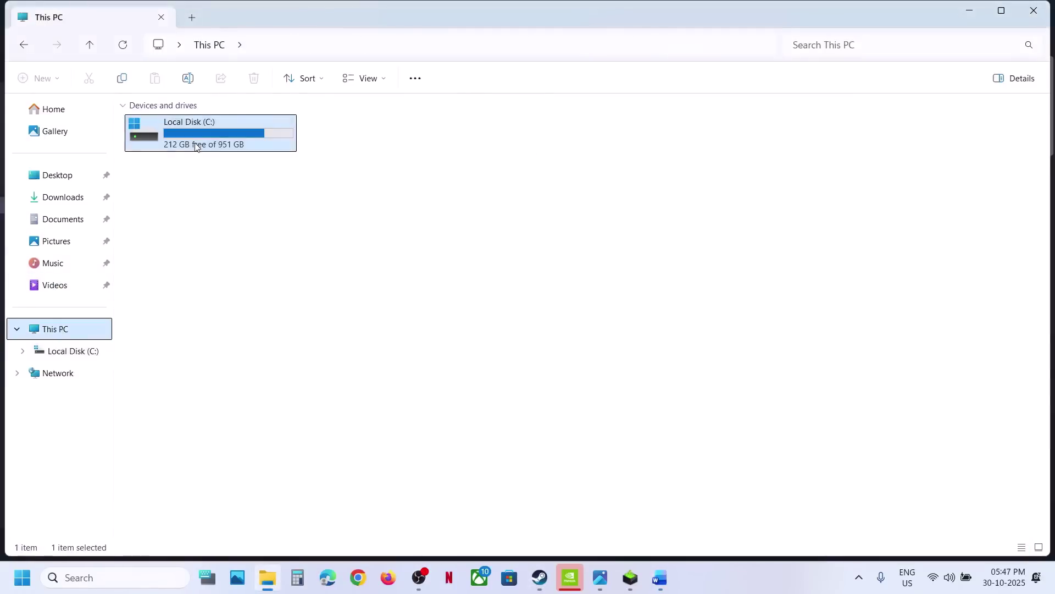
double_click(200, 146)
double_click(163, 449)
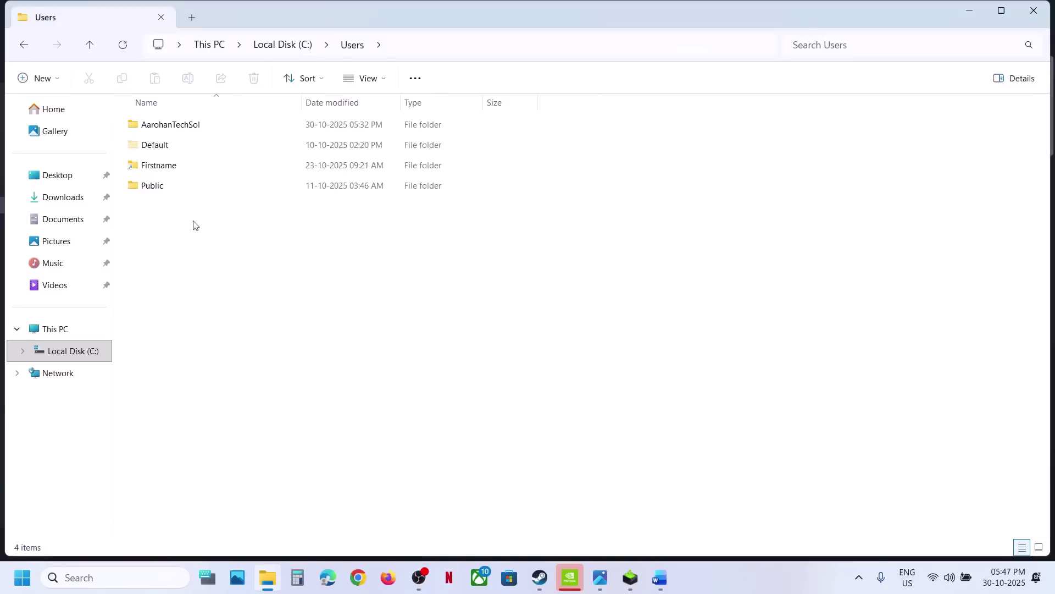
left_click(169, 125)
double_click(169, 126)
left_click(169, 187)
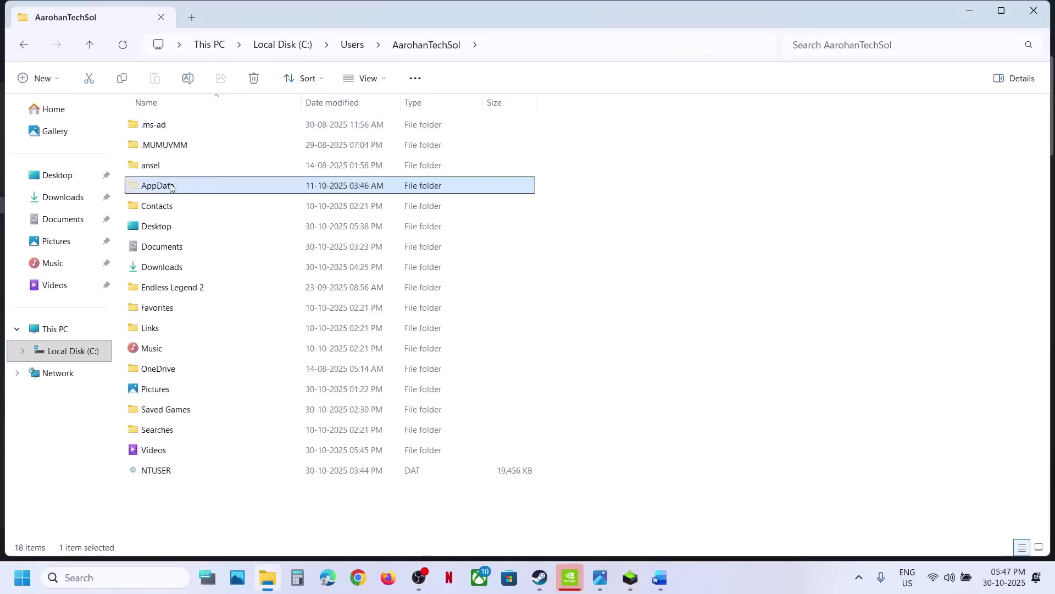
Check that hidden items are set to show and open the Local folder inside AppData
left_click(389, 79)
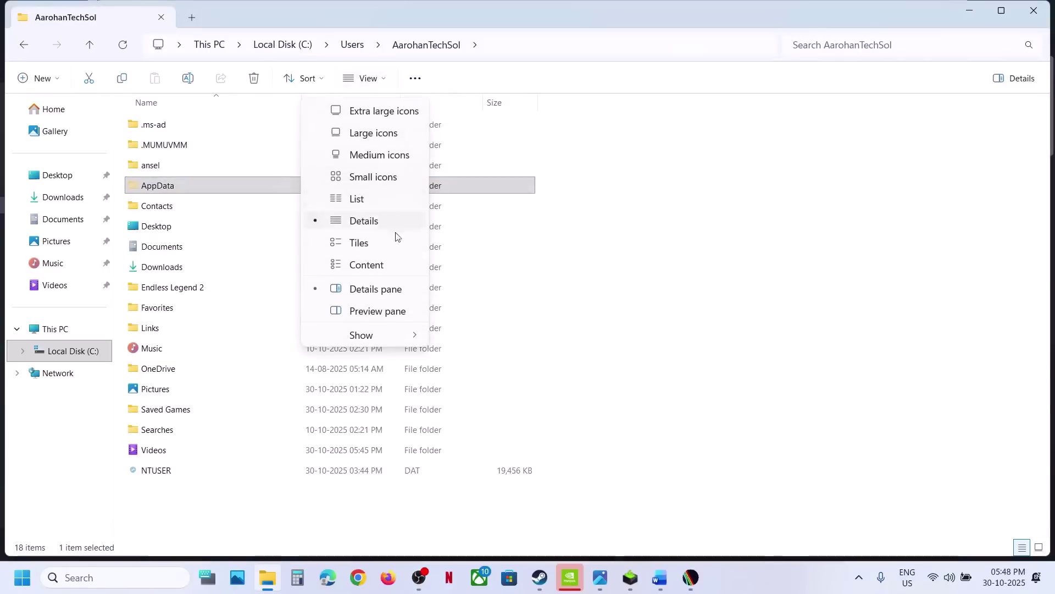
mouse_move(382, 335)
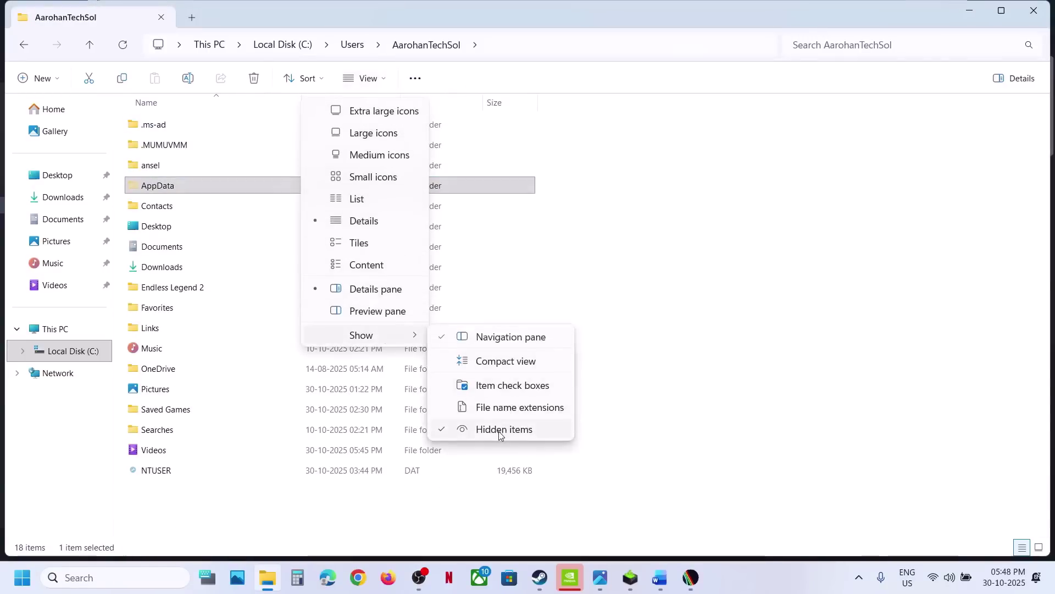
left_click(170, 185)
double_click(170, 185)
double_click(168, 123)
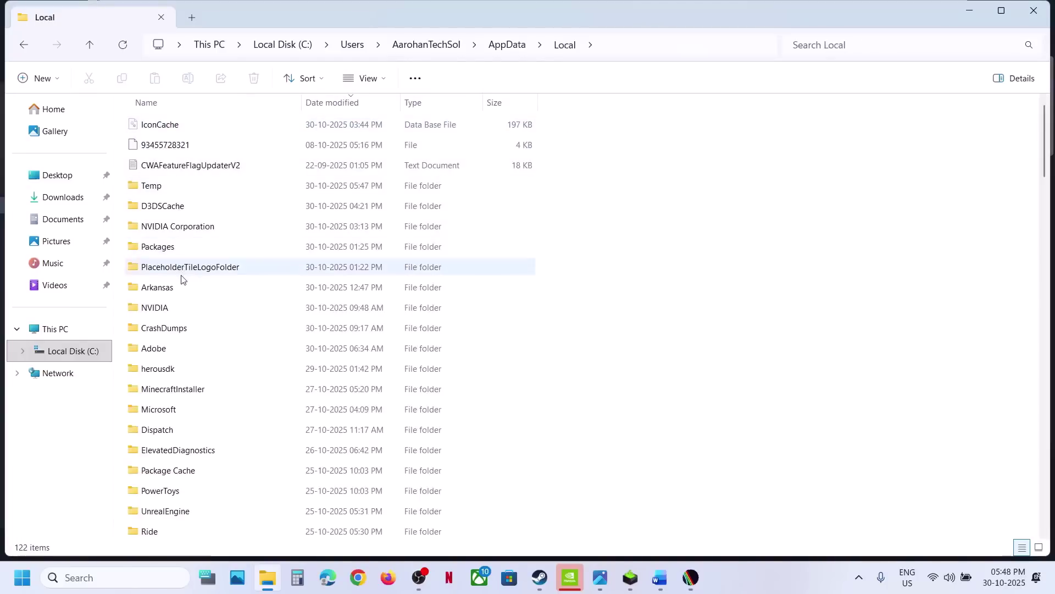
Find the PioneerGame folder in Local, open its Saved subfolder and select the Config folder
left_click(169, 376)
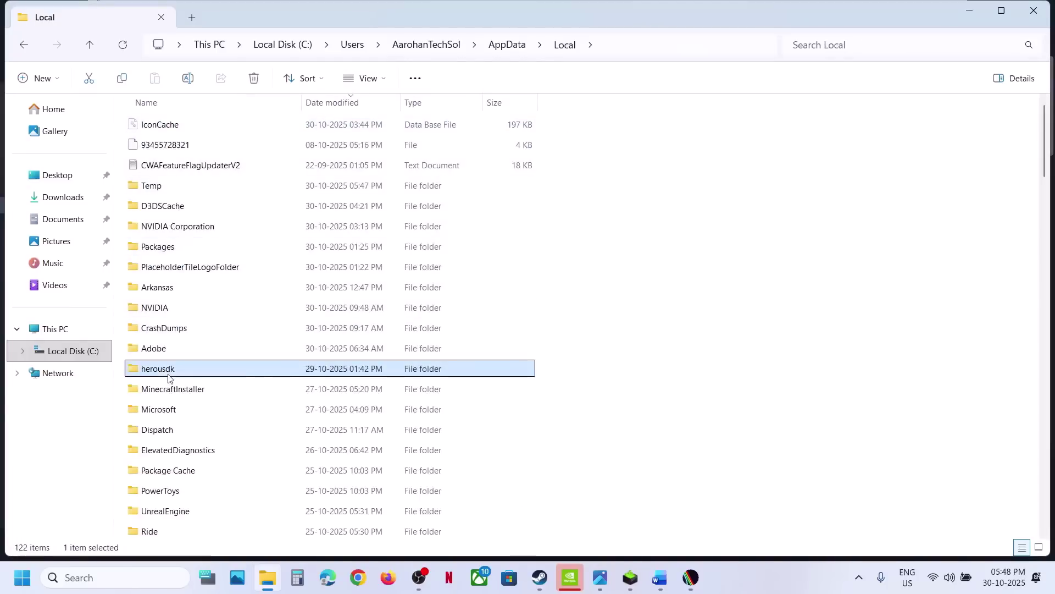
type("pi")
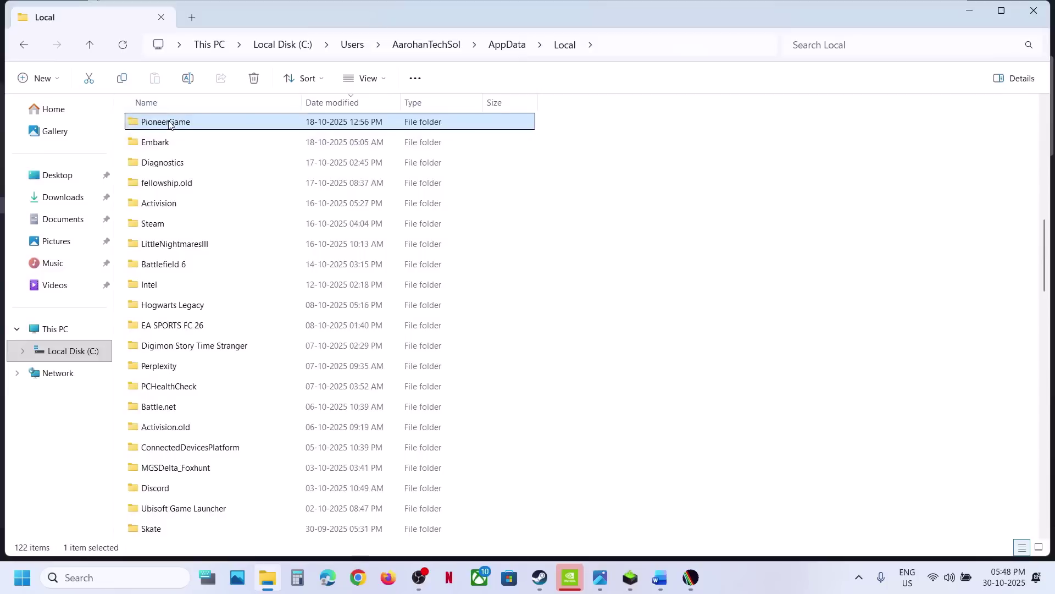
double_click(169, 123)
double_click(169, 129)
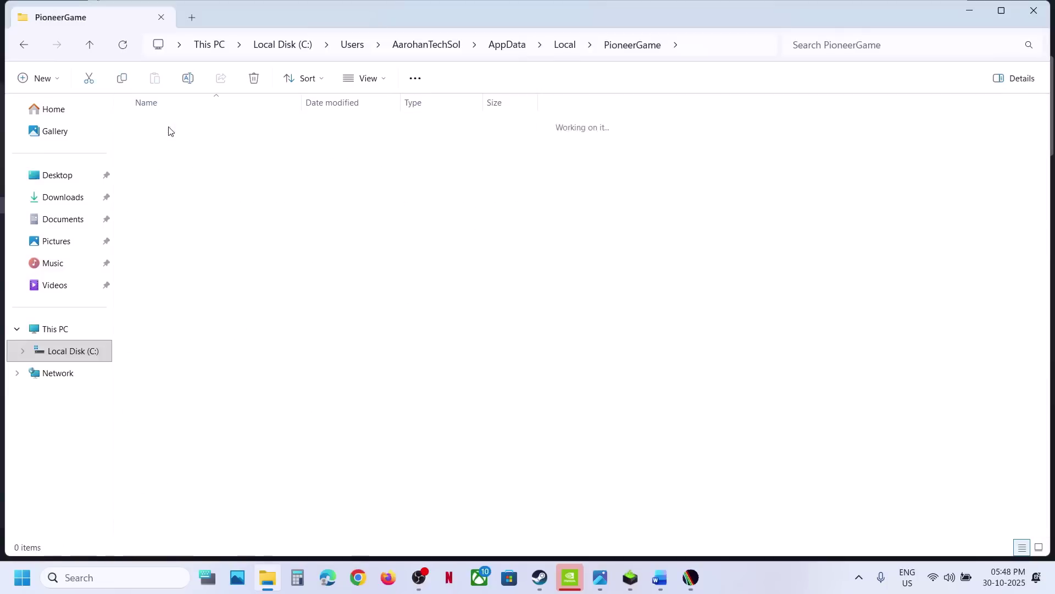
left_click(169, 130)
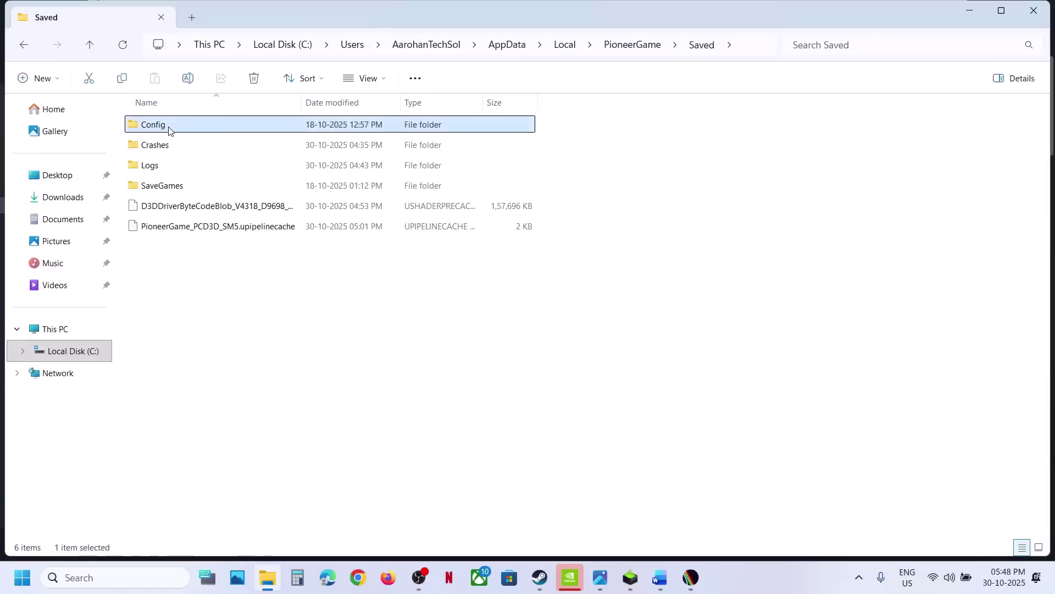
Rename the Config folder as Config.old and switch to Steam to check the running ARC Raiders game
right_click(169, 129)
left_click(280, 141)
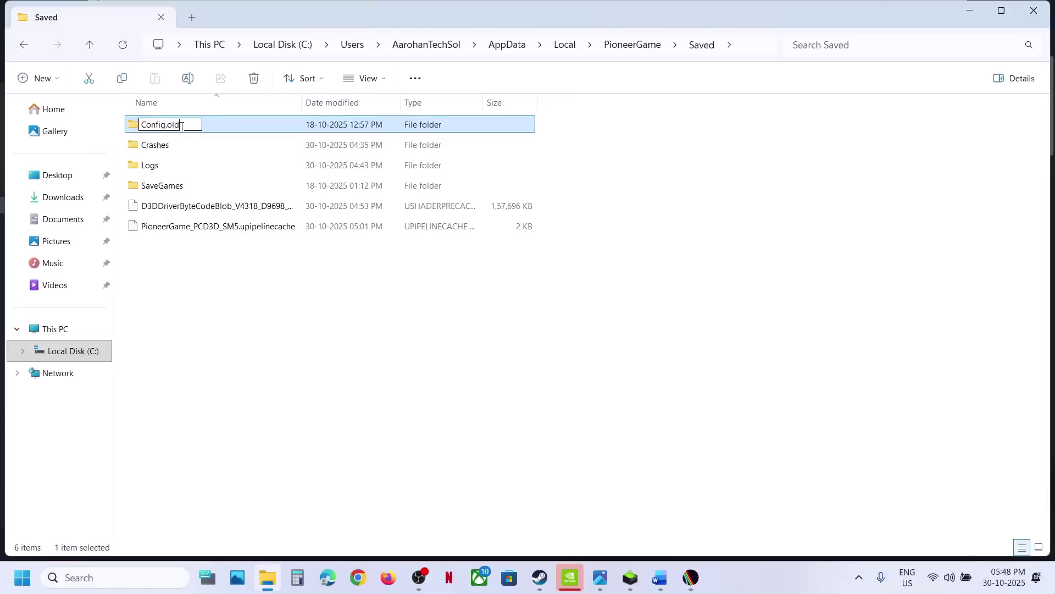
type(".old")
key("Return")
left_click(452, 411)
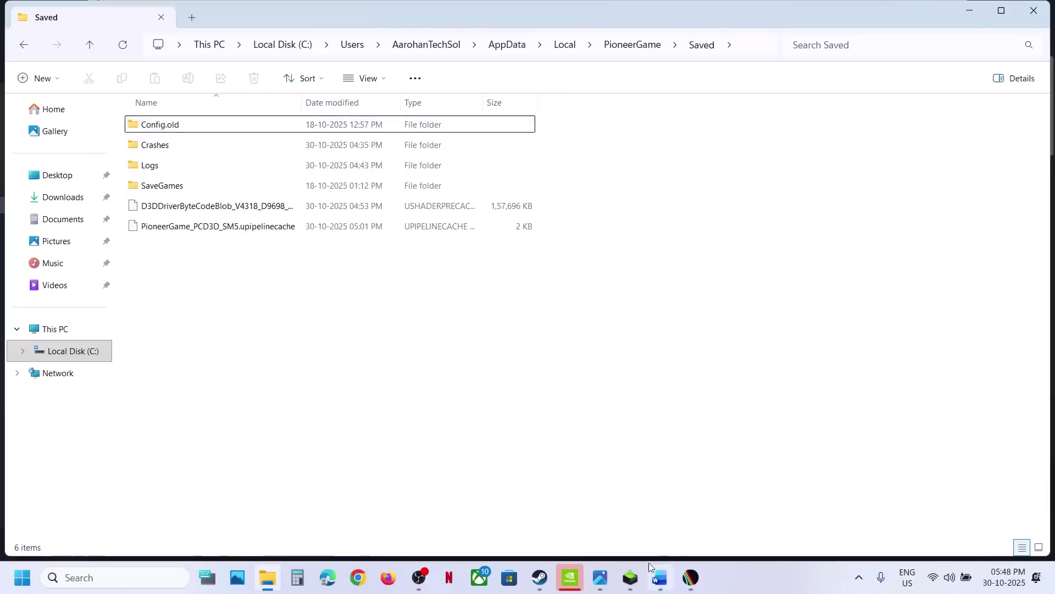
left_click(539, 577)
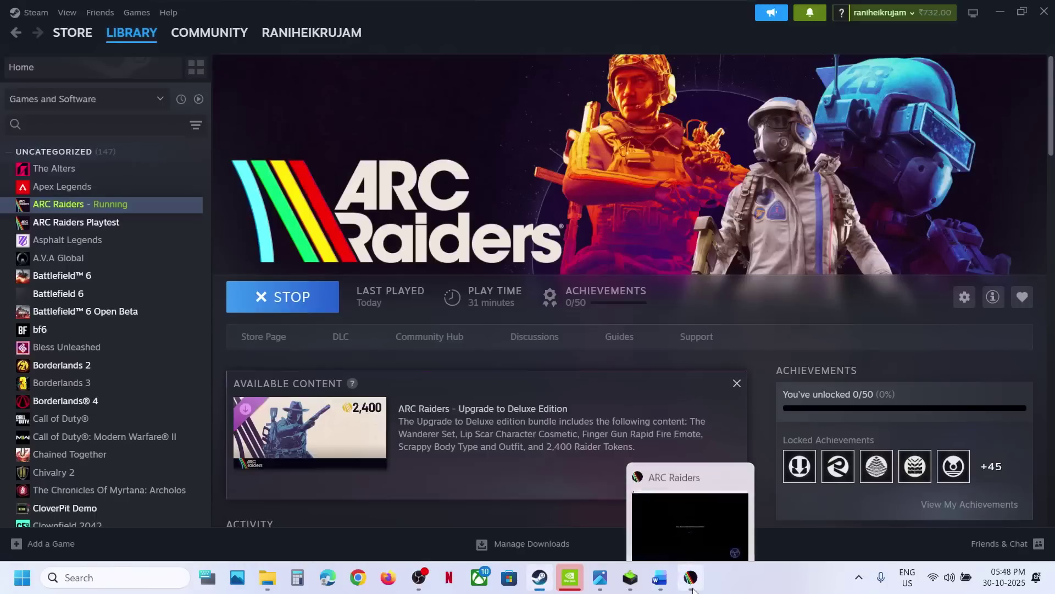
left_click(692, 587)
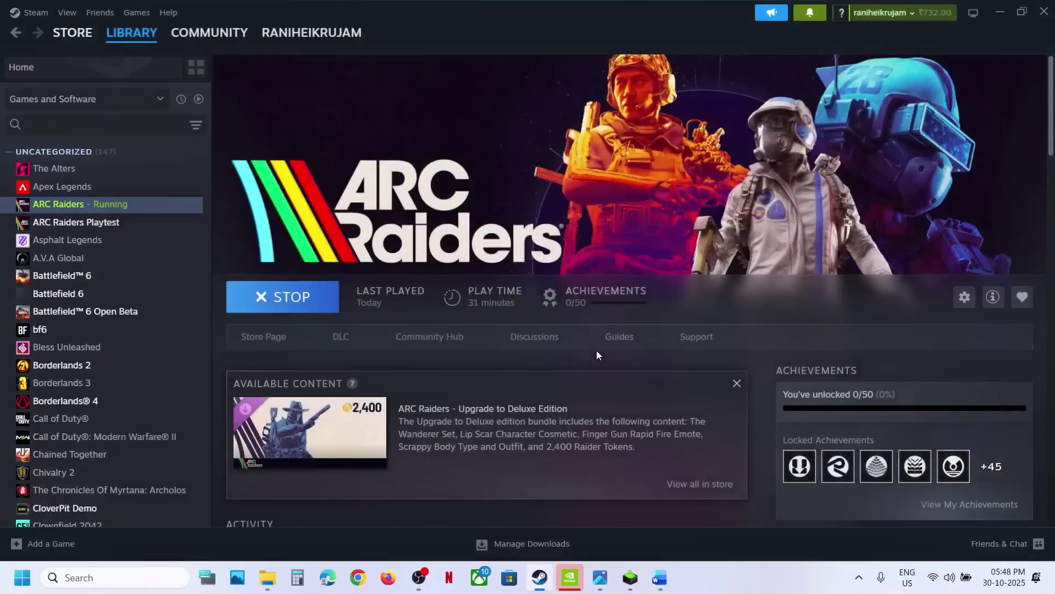
Follow the NVIDIA link under Step 10 in the Word document and search drivers for the GeForce RTX 3050 Laptop GPU on Windows 11
left_click(659, 577)
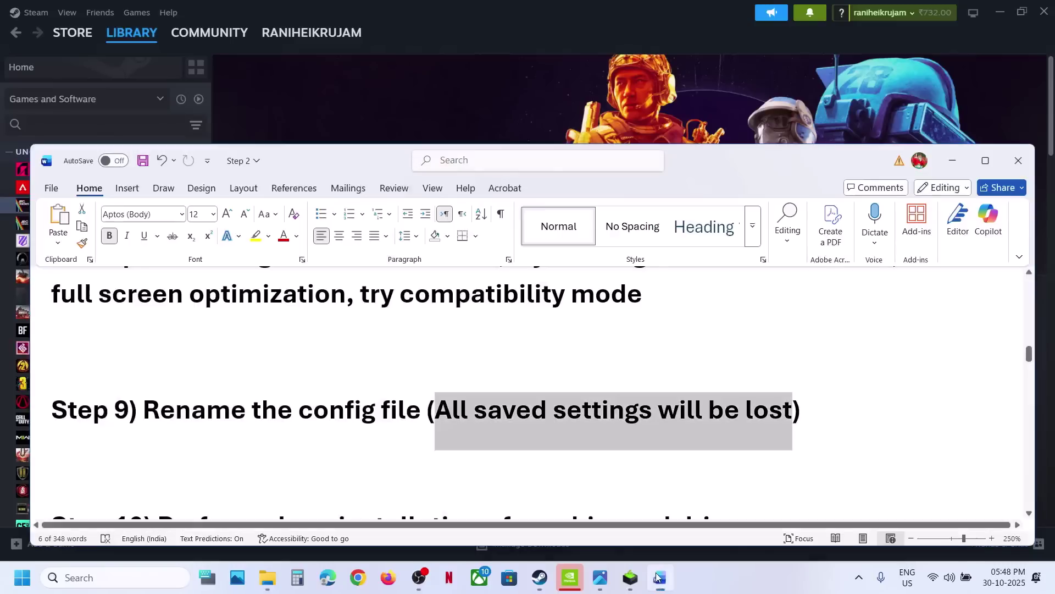
scroll(405, 396, "down", 3)
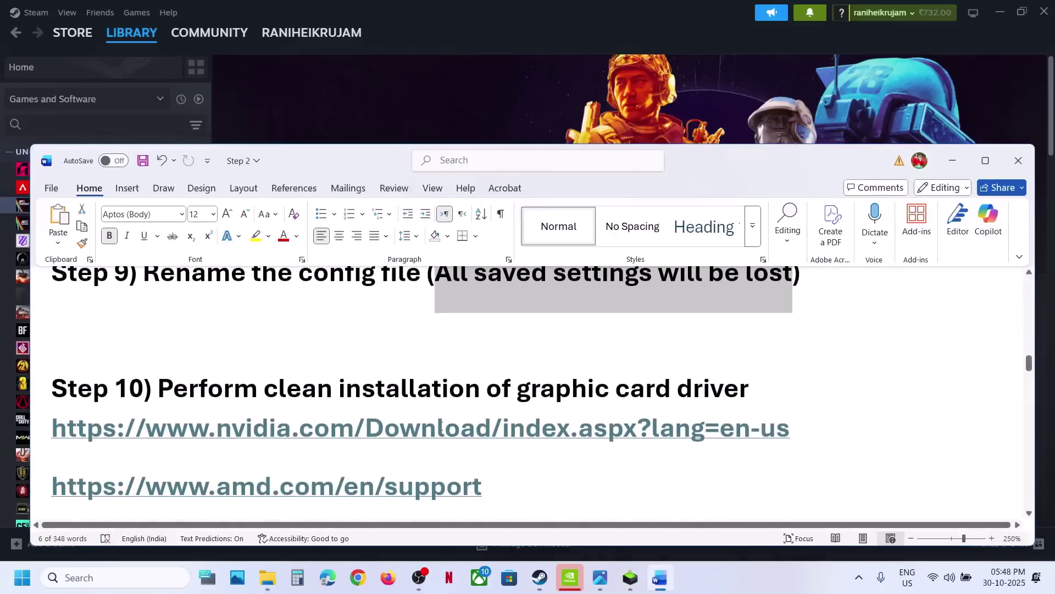
scroll(420, 426, "down", 1)
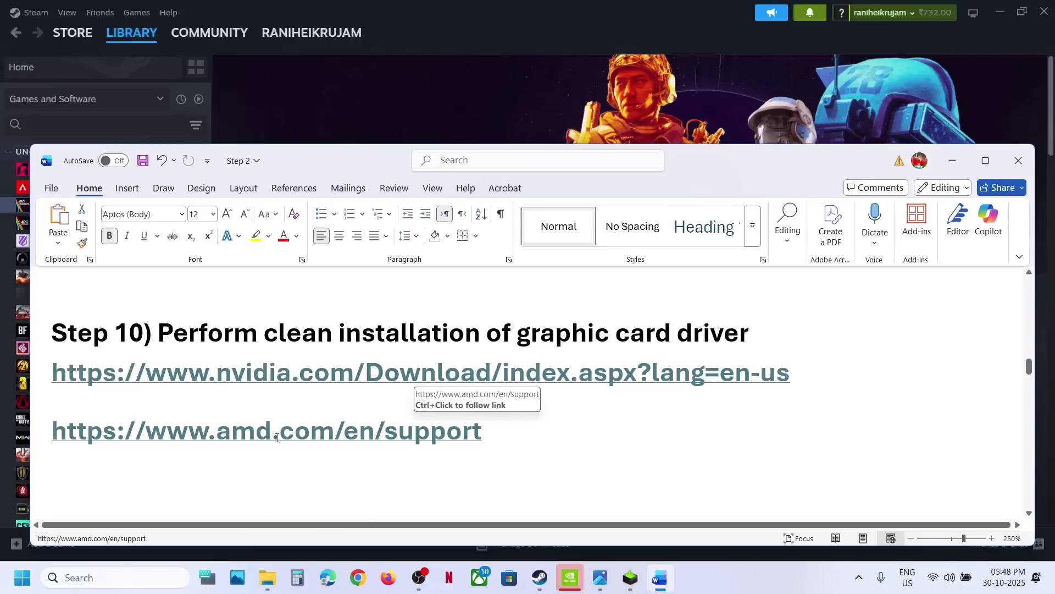
left_click(268, 379, "ctrl")
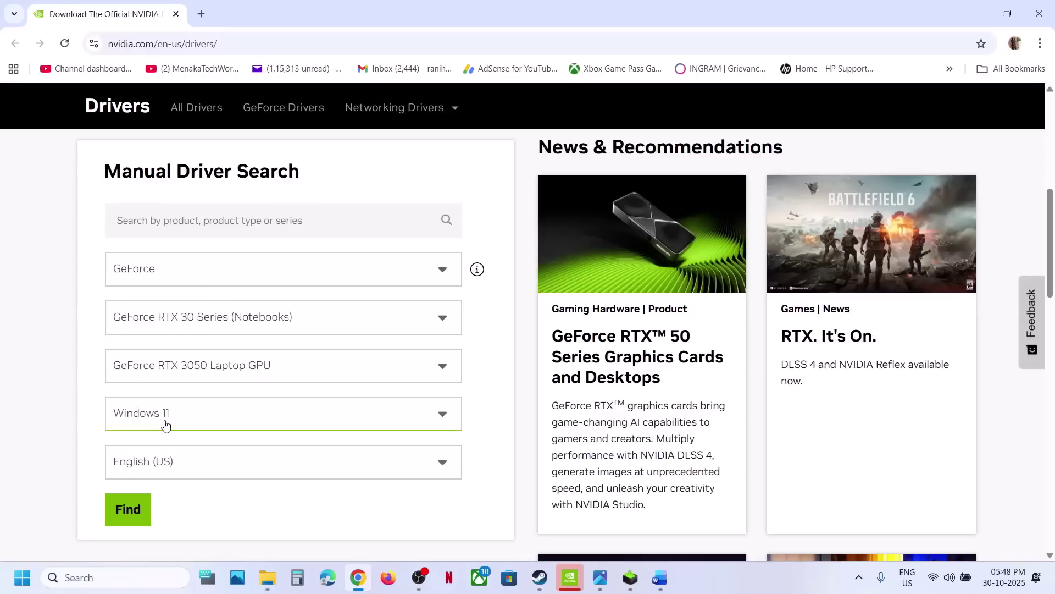
left_click(128, 509)
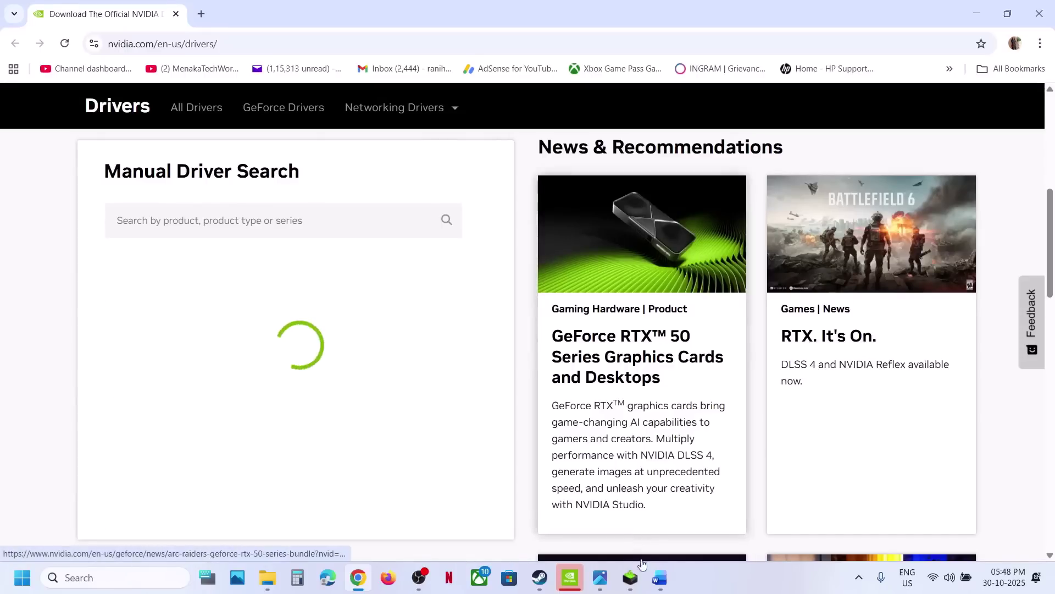
Return to the Word document and read through Step 10 on the clean graphics driver installation and the text below it
key("alt+Tab")
scroll(468, 395, "down", 4)
scroll(468, 395, "up", 5)
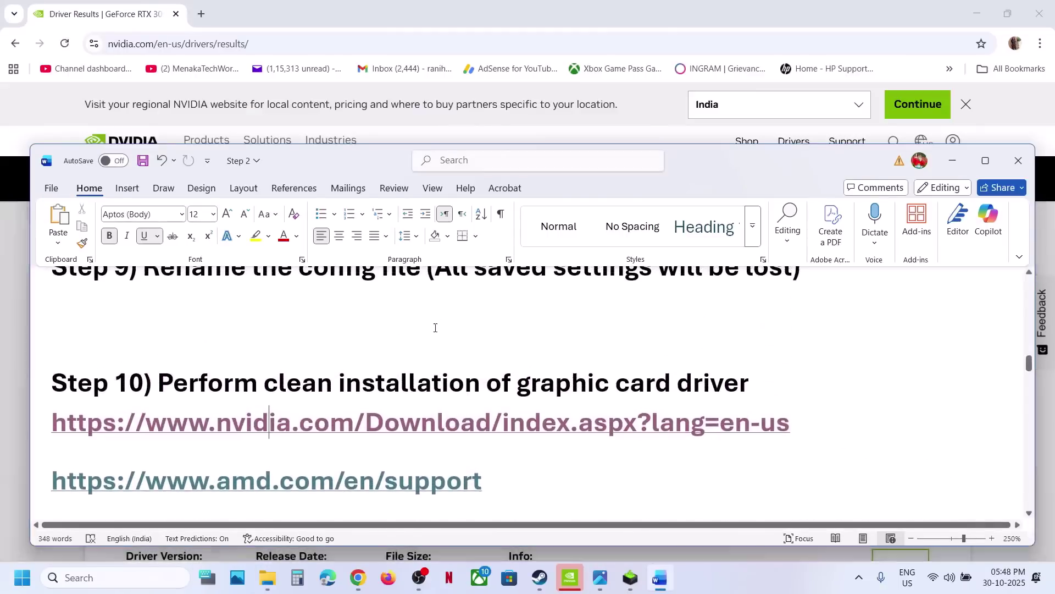
left_click(14, 377)
left_click_drag(14, 377, 365, 469)
scroll(367, 472, "down", 5)
scroll(367, 471, "down", 1)
left_click_drag(154, 250, 401, 308)
Open the GeForce Game Ready Driver 581.57 page, download the driver and check its progress in the recent downloads
left_click(897, 348)
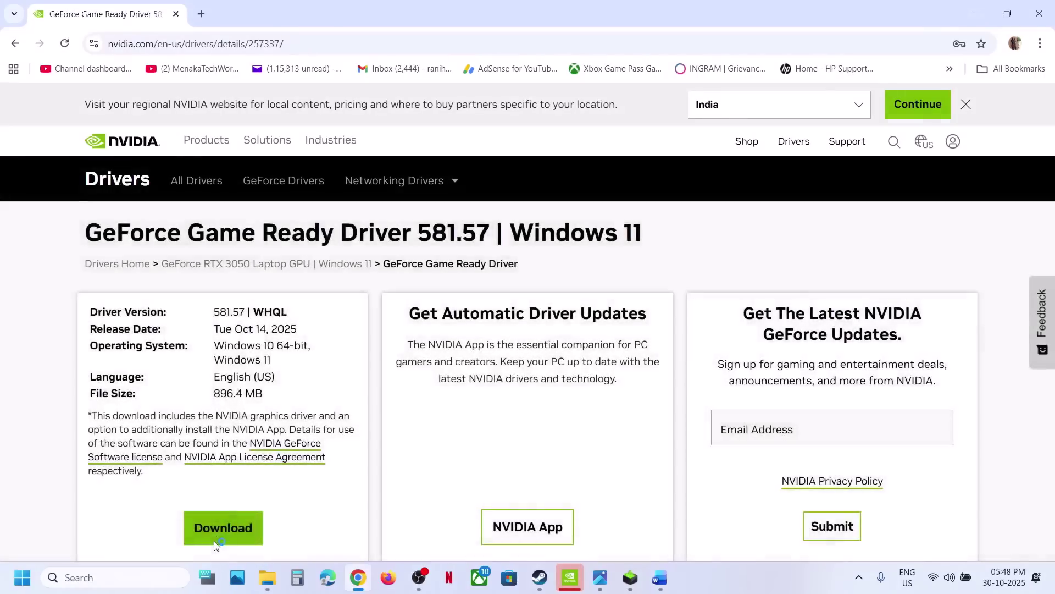
left_click(215, 542)
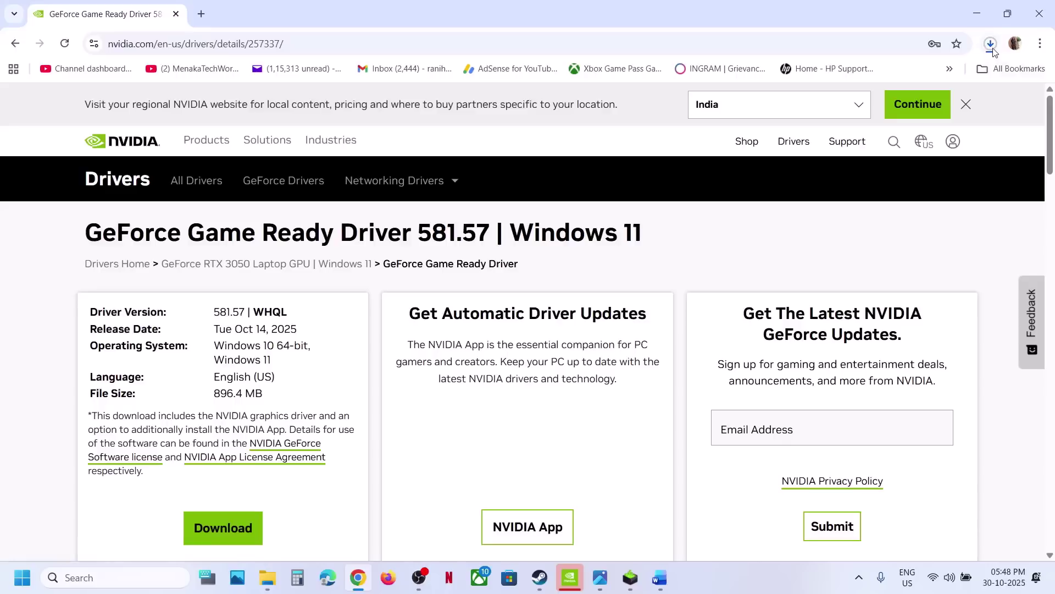
left_click(992, 47)
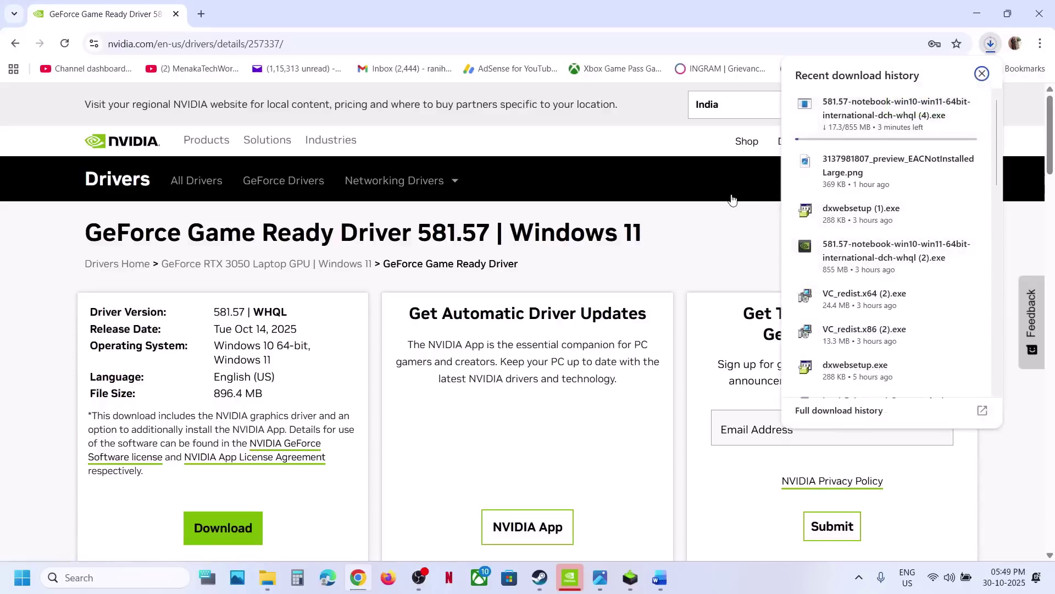
left_click(708, 237)
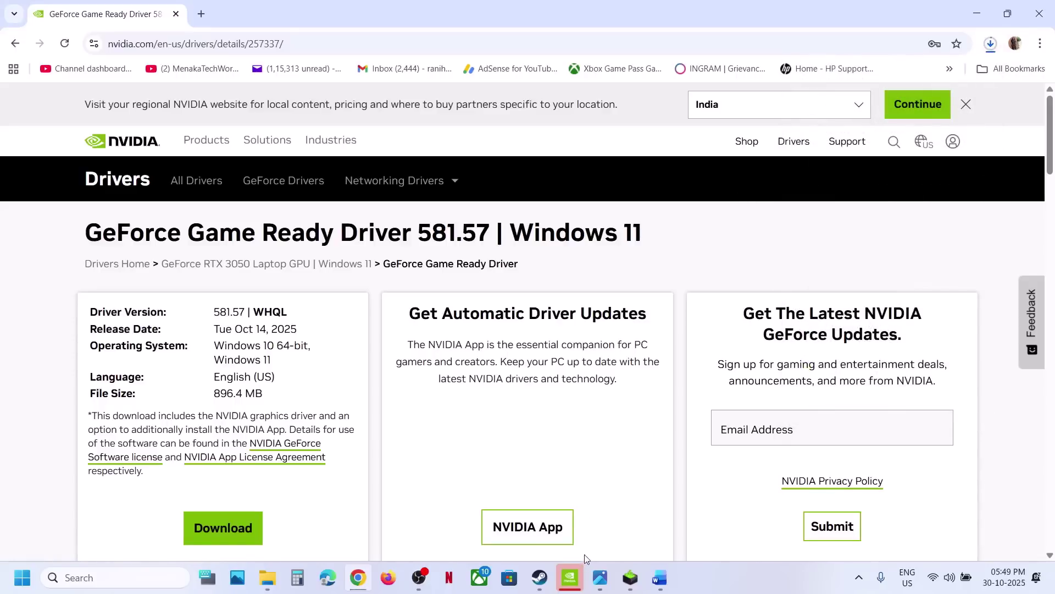
In the NVIDIA Installer, accept the license agreement, choose the Custom (Advanced) installation and continue to the component options
left_click(628, 580)
left_click(573, 413)
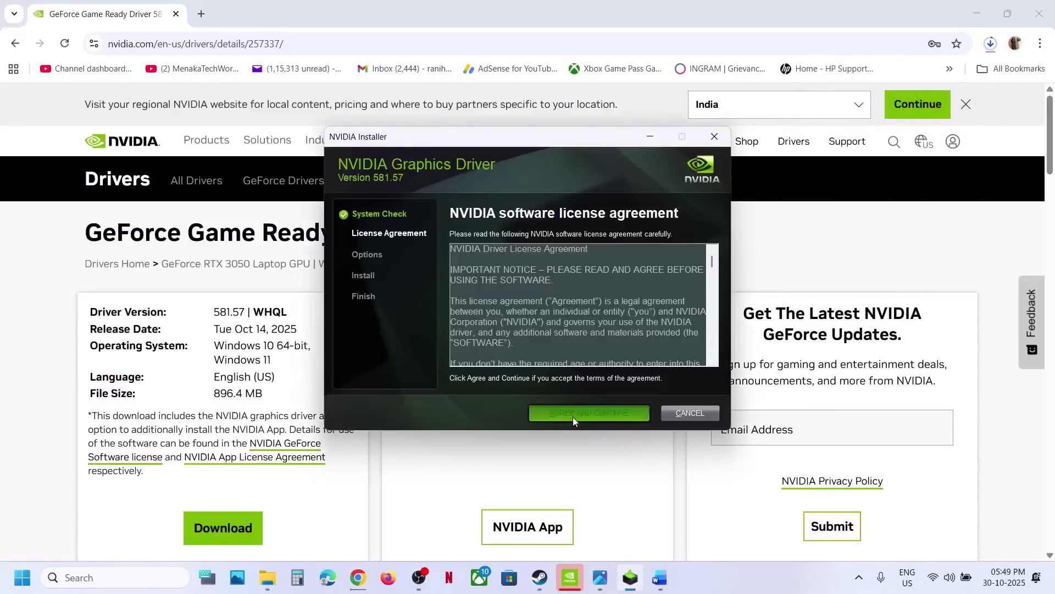
left_click(470, 291)
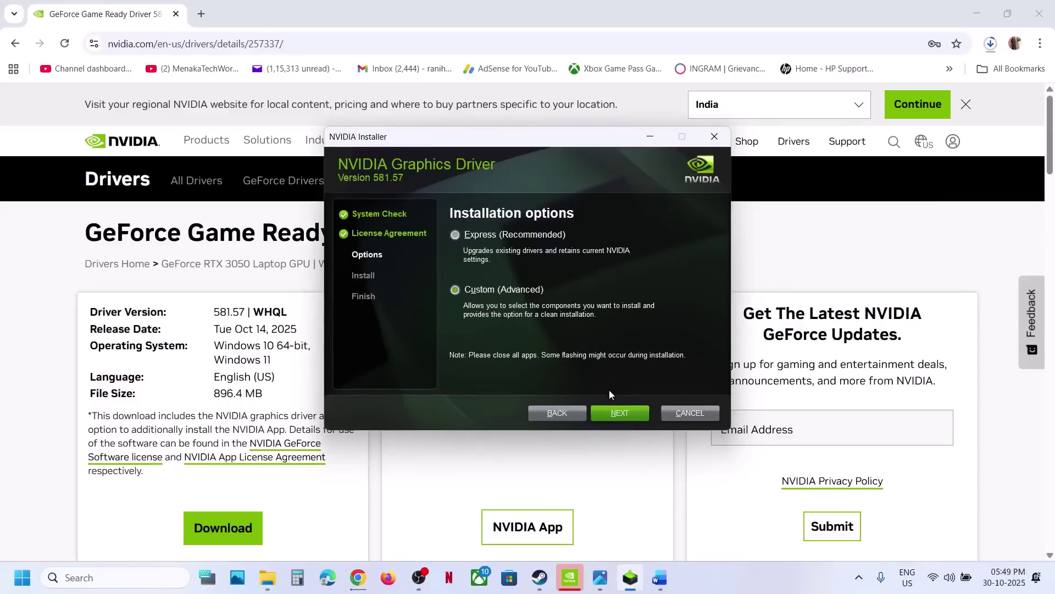
left_click(611, 411)
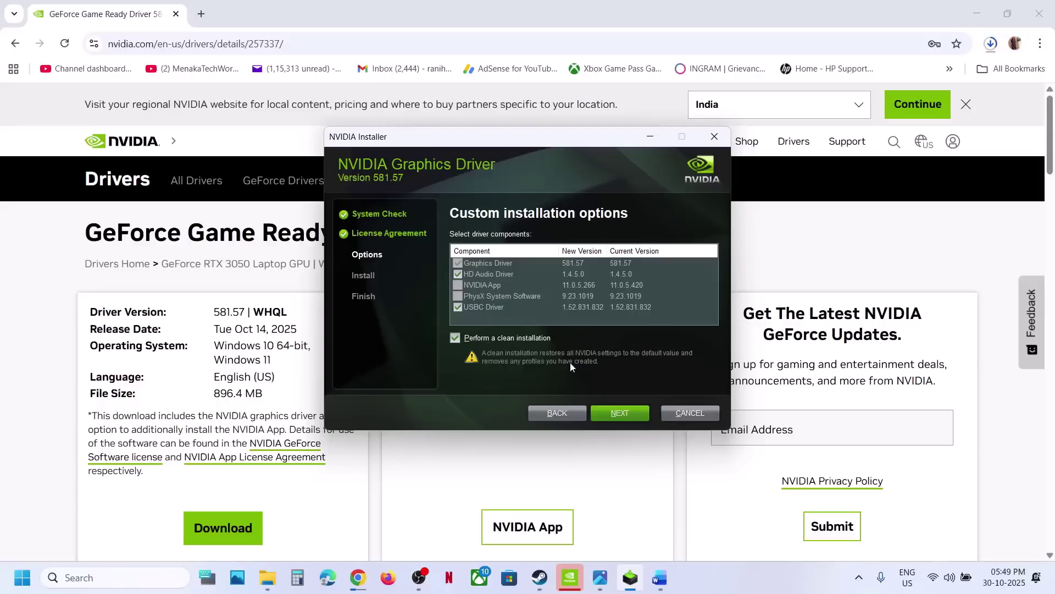
View the computer's restart option among the power choices, then switch to the ARC Raiders library page in Steam
left_click(22, 578)
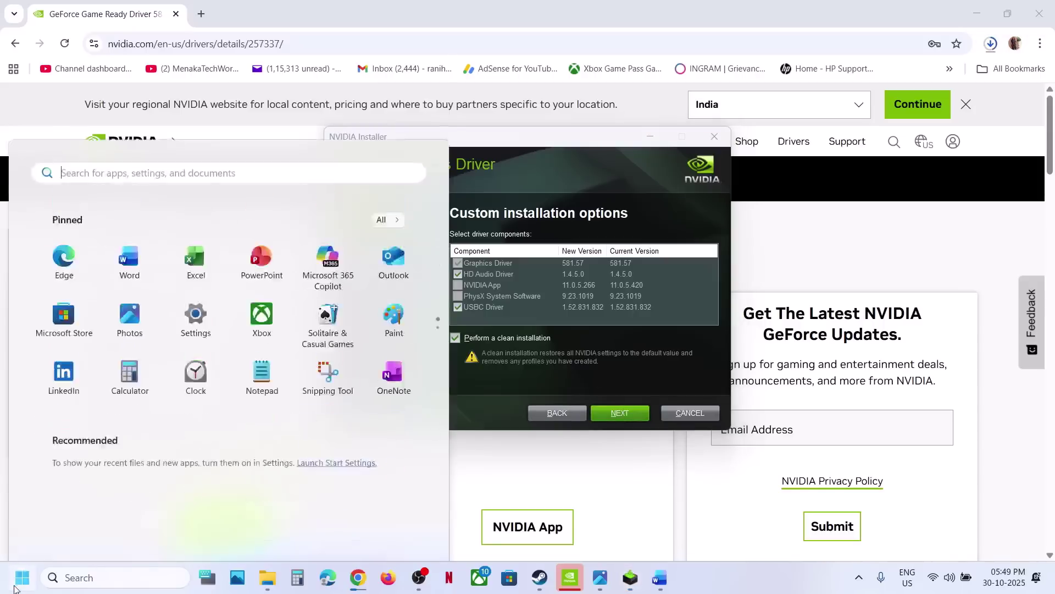
left_click(397, 529)
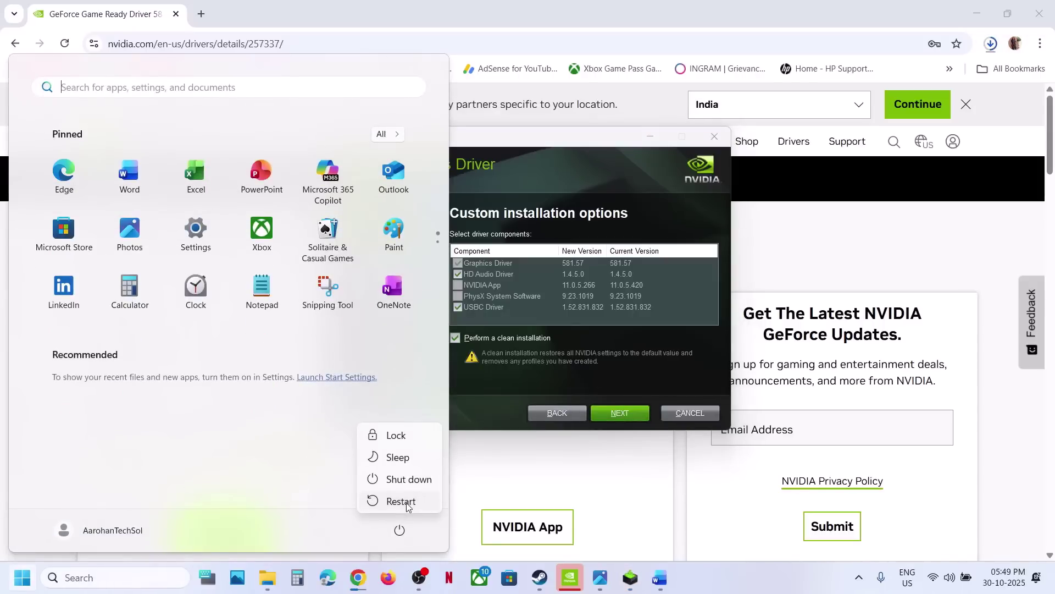
left_click(540, 577)
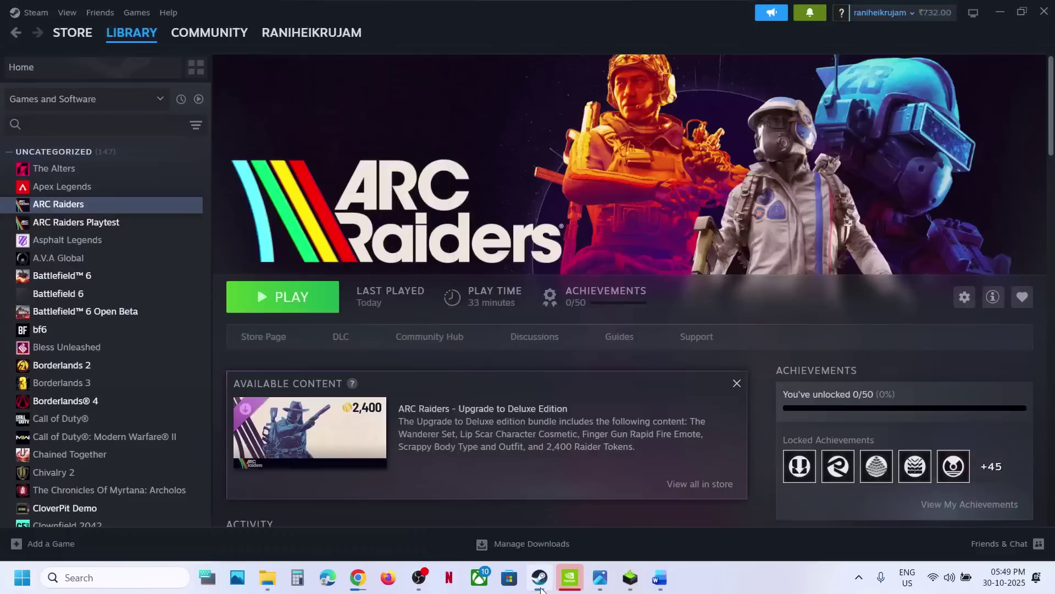
Copy the word "graphics" from Step 11 of the Word document, search Windows for it and open Graphics settings
left_click(658, 580)
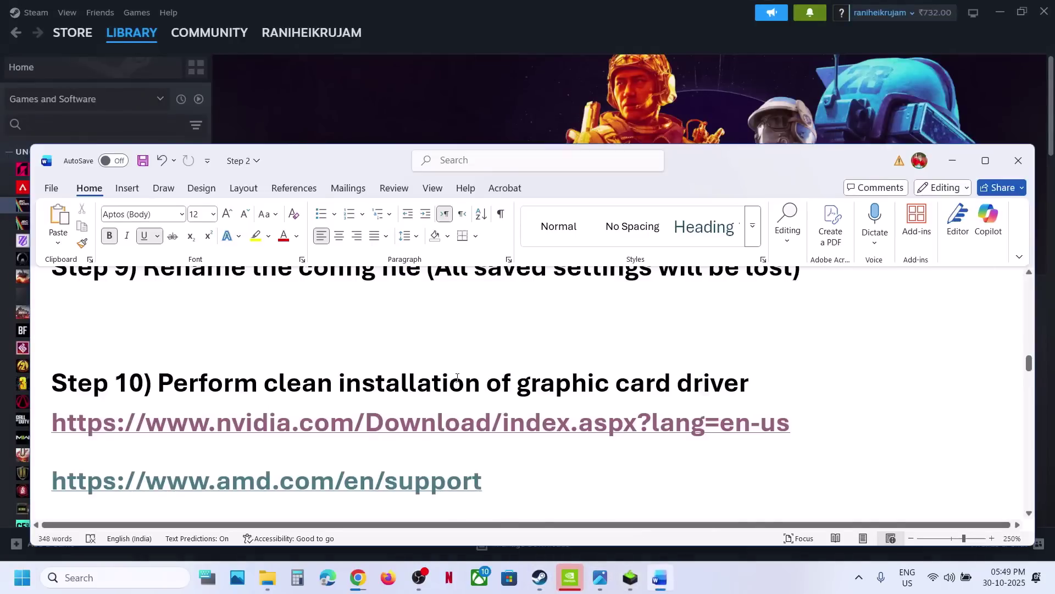
scroll(457, 377, "down", 3)
double_click(538, 396)
key("ctrl+c")
left_click(130, 578)
key("ctrl+v")
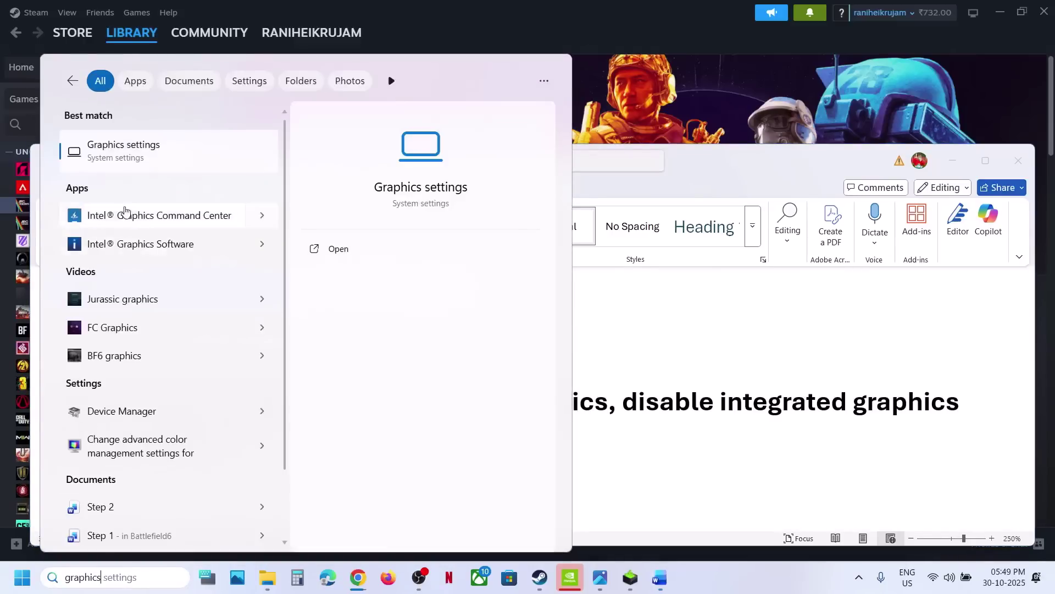
left_click(115, 160)
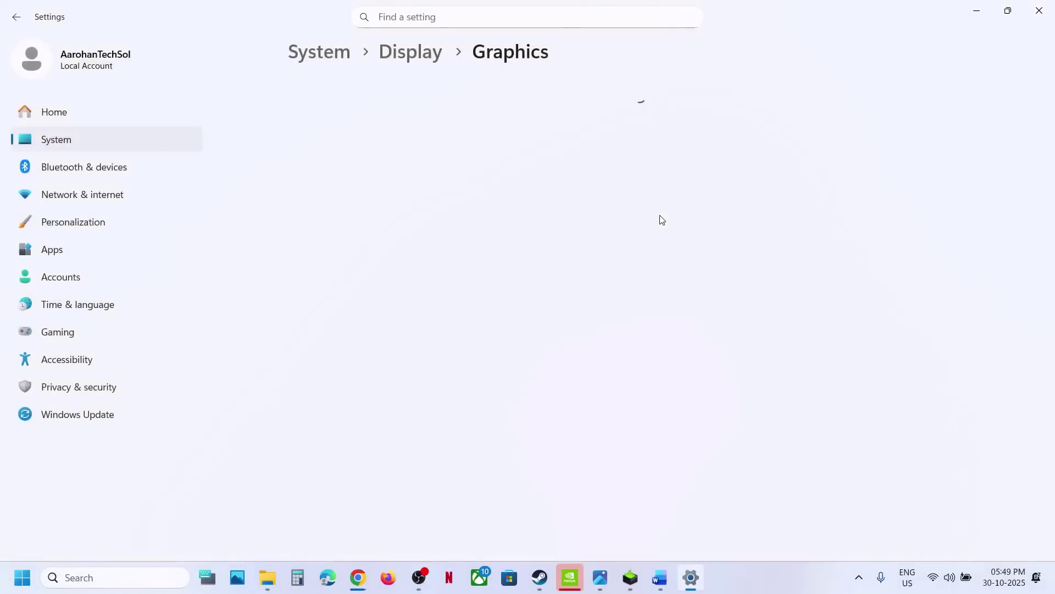
Add the PioneerGame application from the Arc Raiders installation folder as a desktop app in the custom graphics settings
left_click(783, 378)
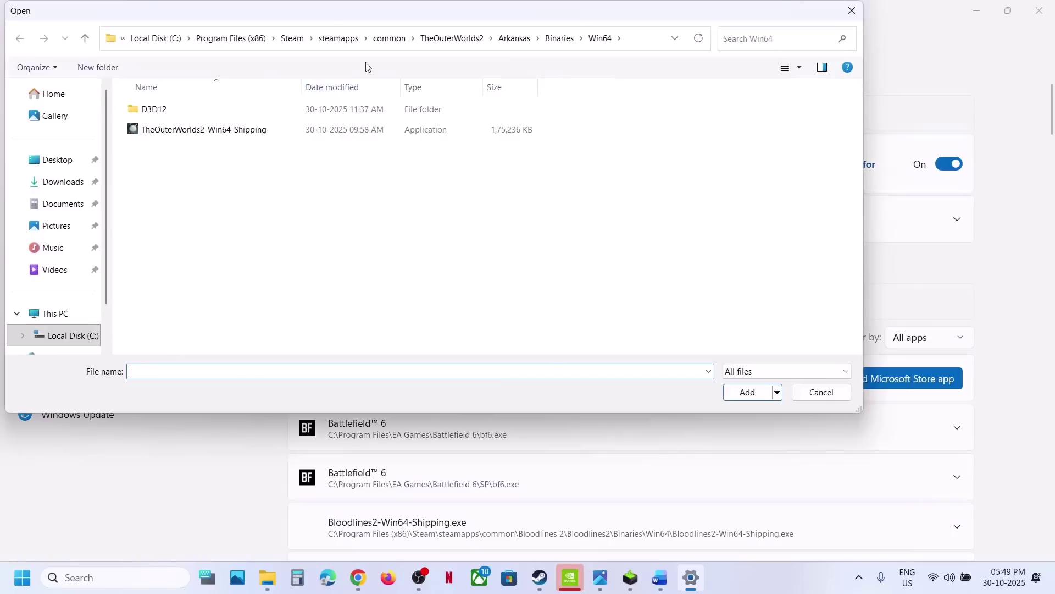
left_click(389, 38)
double_click(156, 113)
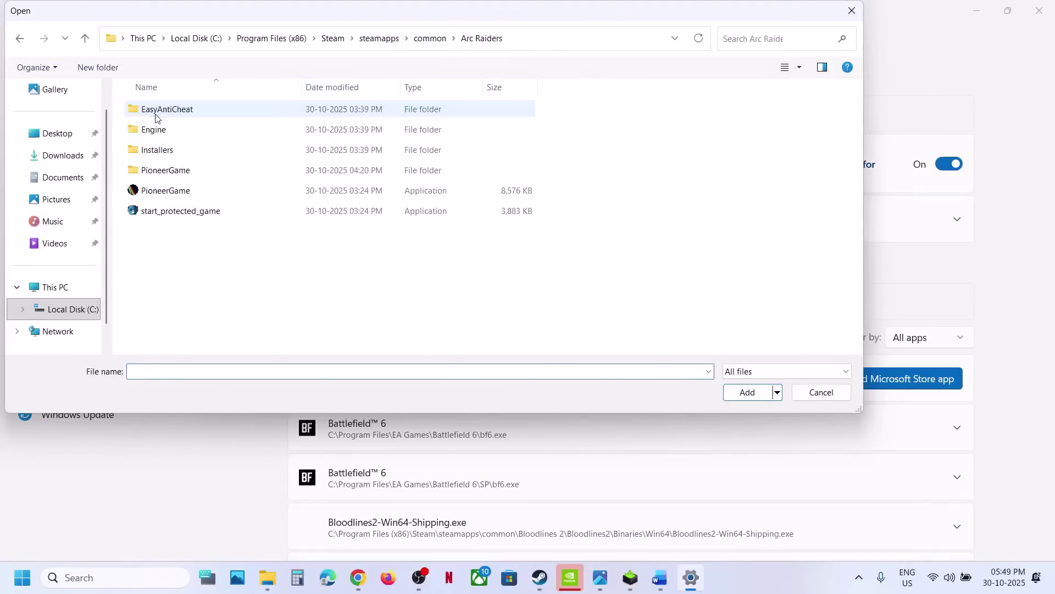
left_click(187, 191)
left_click(744, 393)
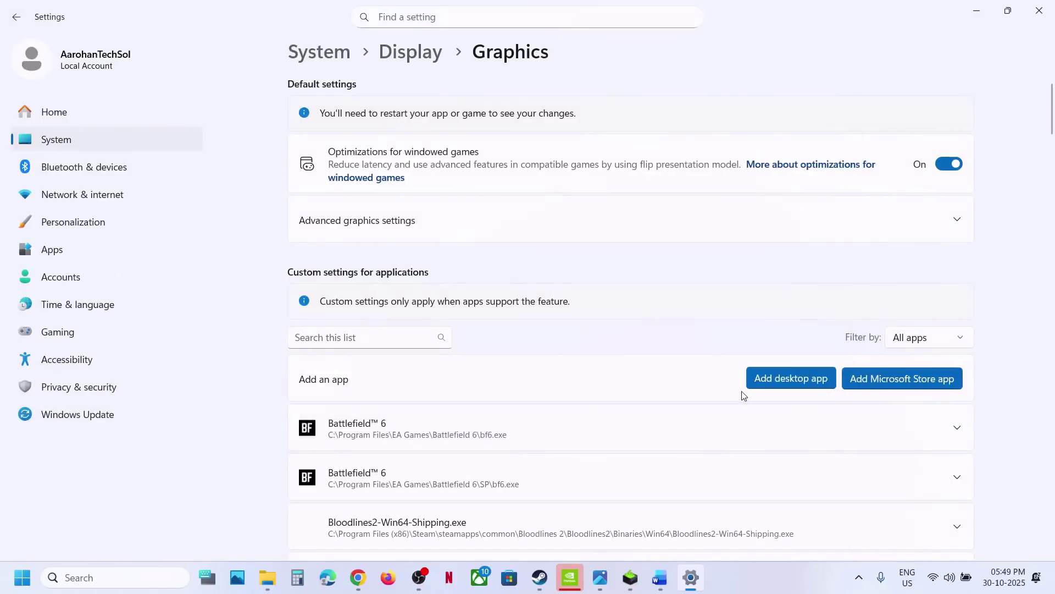
Look through the custom graphics app list for the game and try adding PioneerGame from the Arc Raiders folder again
scroll(483, 432, "down", 3)
scroll(483, 431, "down", 6)
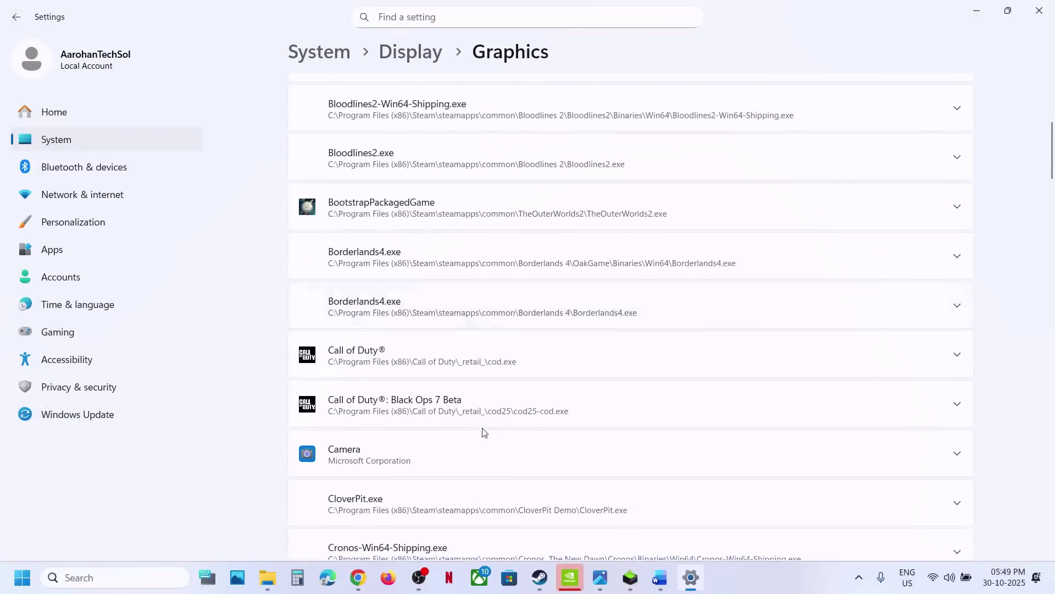
scroll(483, 432, "up", 5)
scroll(483, 431, "up", 4)
scroll(483, 431, "down", 2)
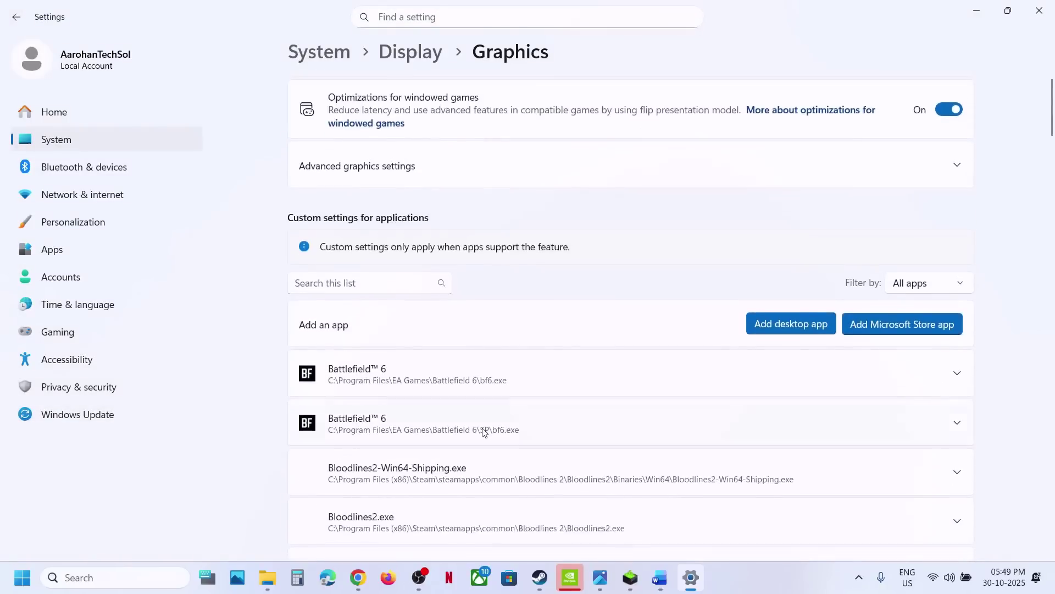
left_click(791, 273)
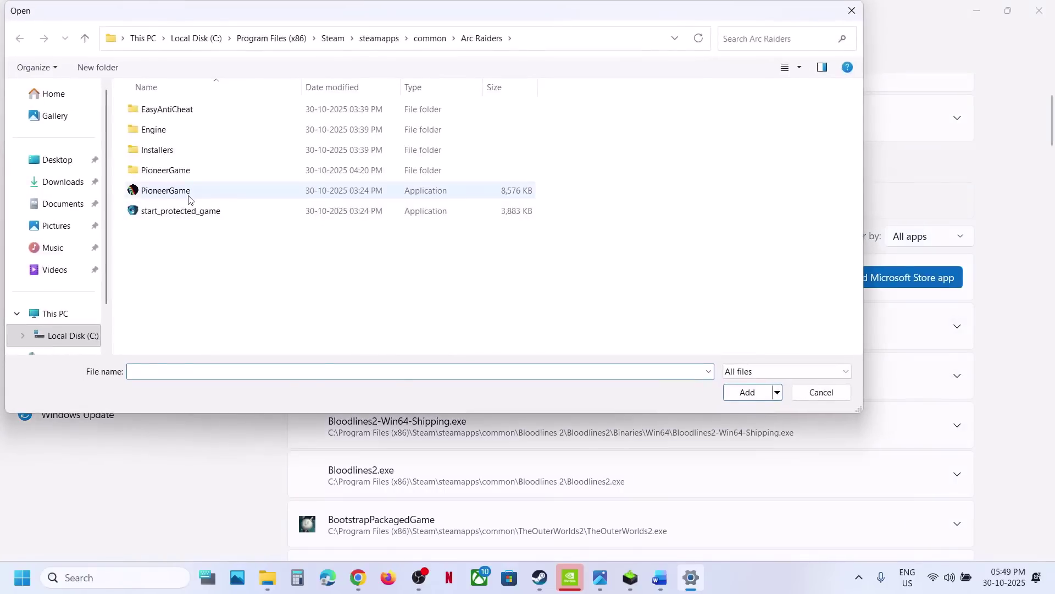
double_click(189, 199)
Set the Embark Game Launcher's GPU preference to High Performance (NVIDIA GeForce RTX 3050 Laptop GPU)
scroll(479, 403, "down", 10)
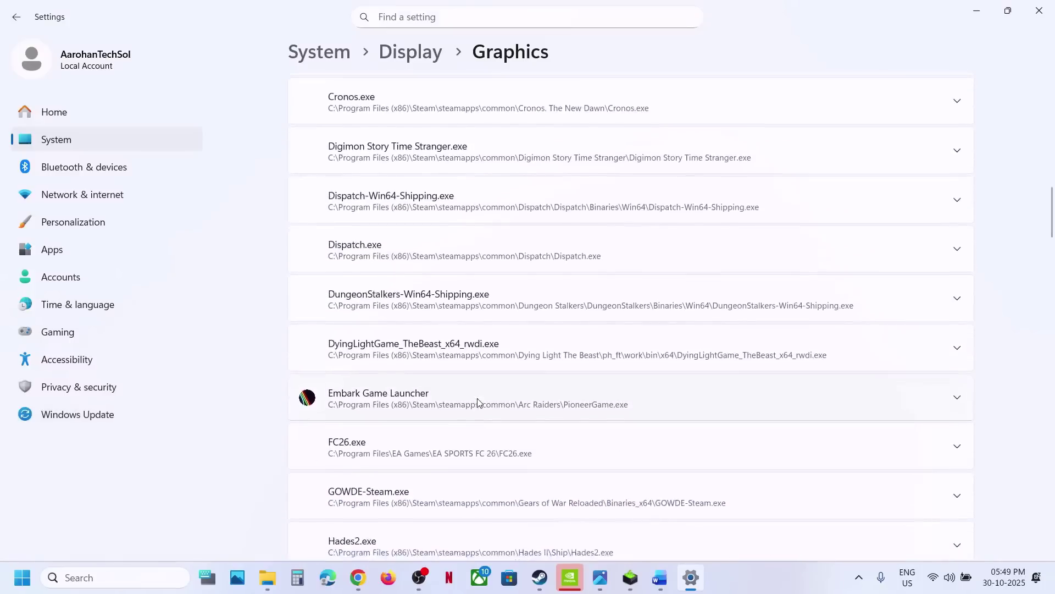
left_click(429, 372)
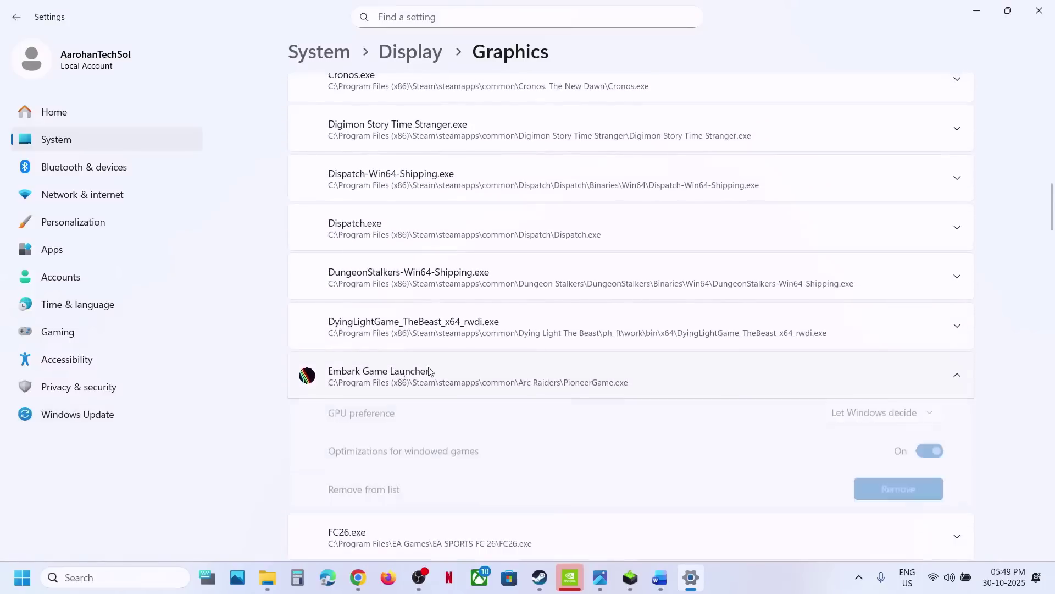
left_click(869, 413)
left_click(870, 466)
Add the PioneerGame application from the Arc Raiders PioneerGame\Binaries\Win64 folder as another desktop app
scroll(758, 413, "up", 15)
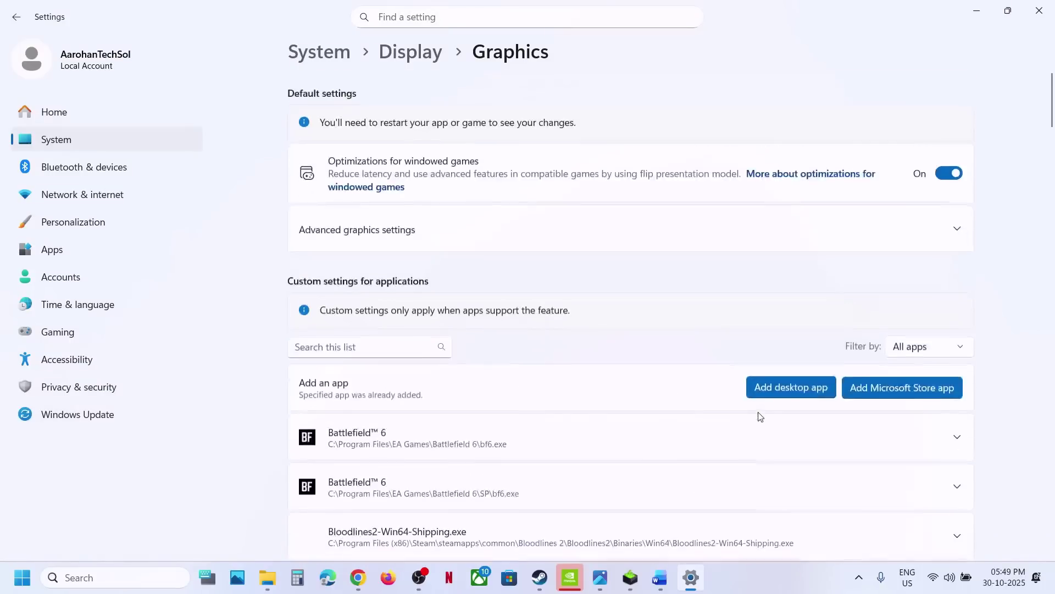
left_click(779, 379)
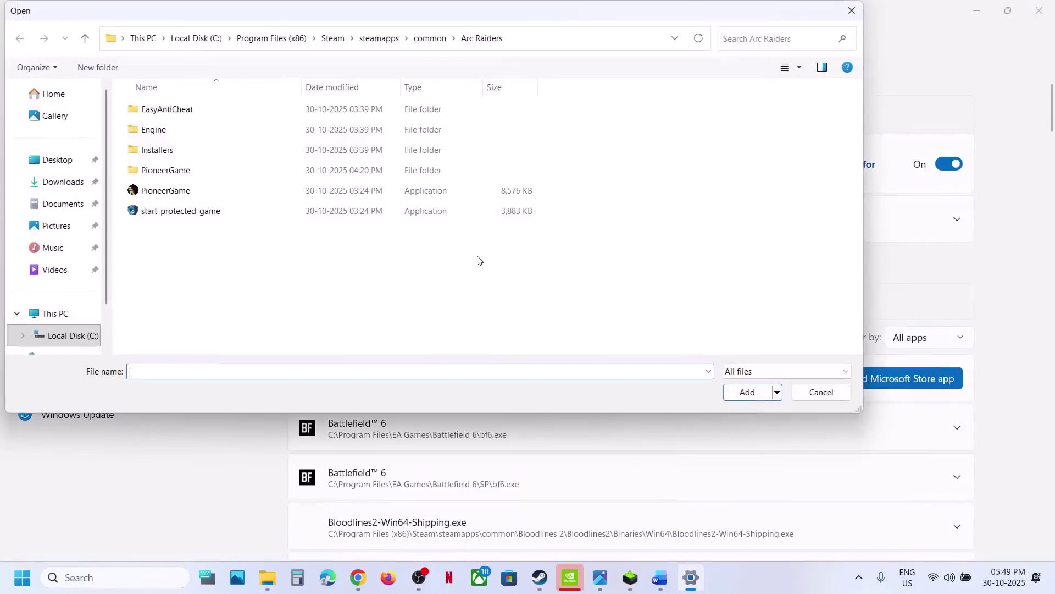
double_click(161, 171)
double_click(159, 131)
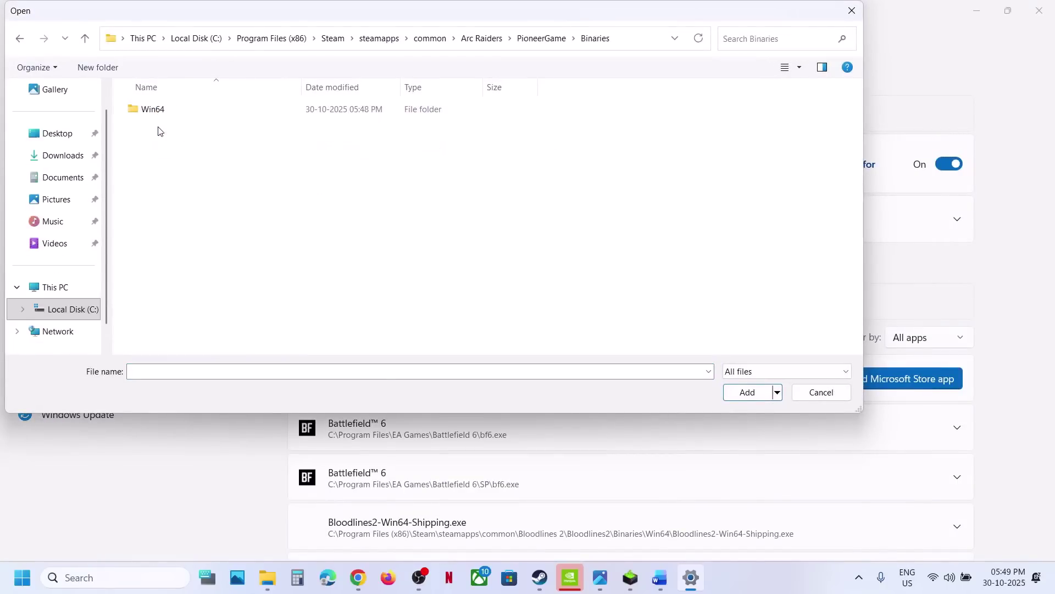
double_click(156, 115)
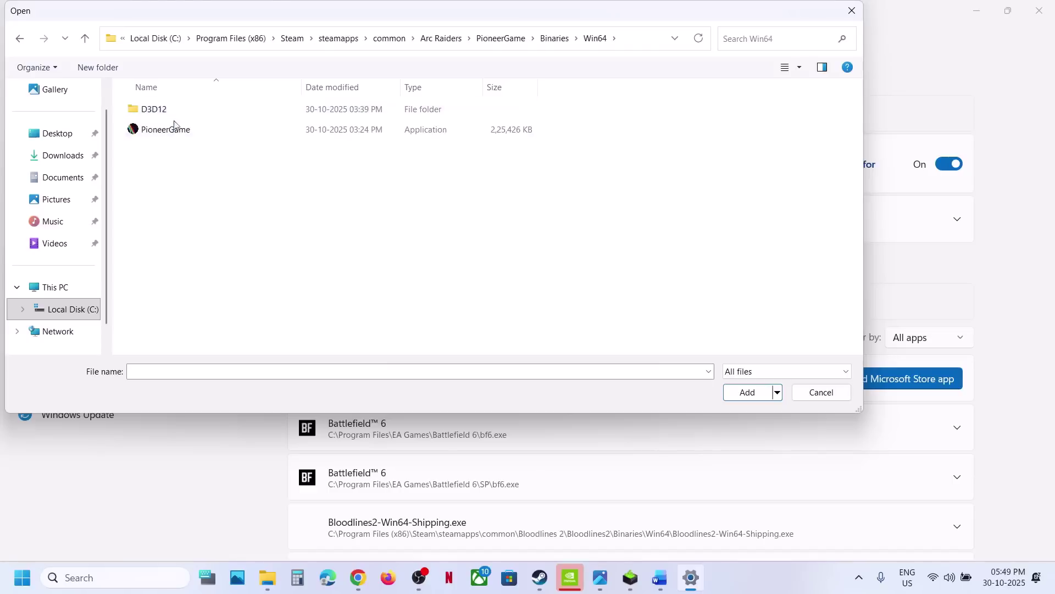
left_click(177, 130)
left_click(745, 395)
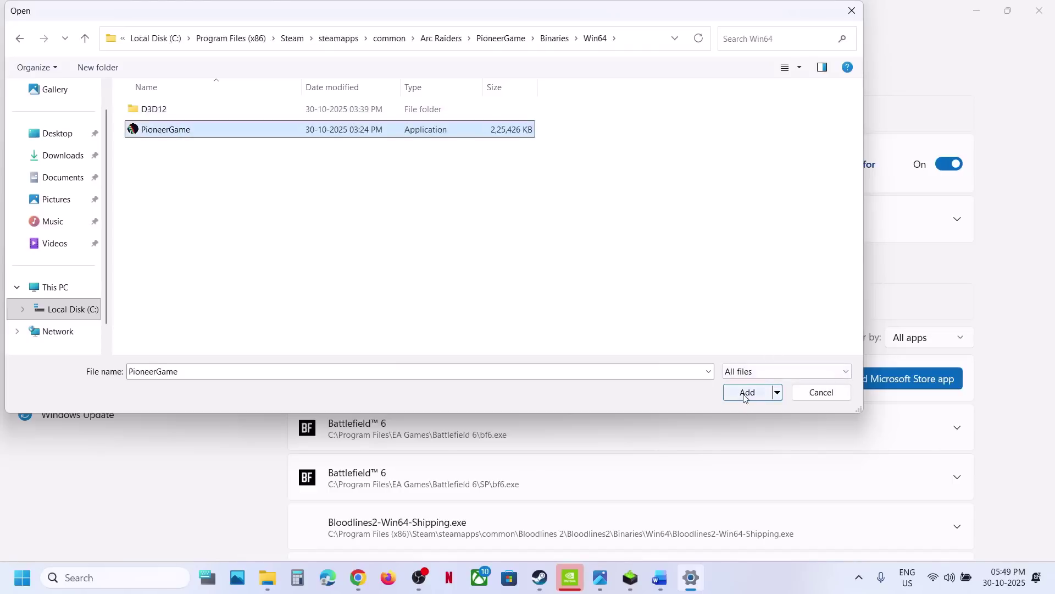
Set the ARC Raiders entry's GPU preference to High Performance (NVIDIA GeForce RTX 3050 Laptop GPU) and close Settings
scroll(550, 451, "down", 1)
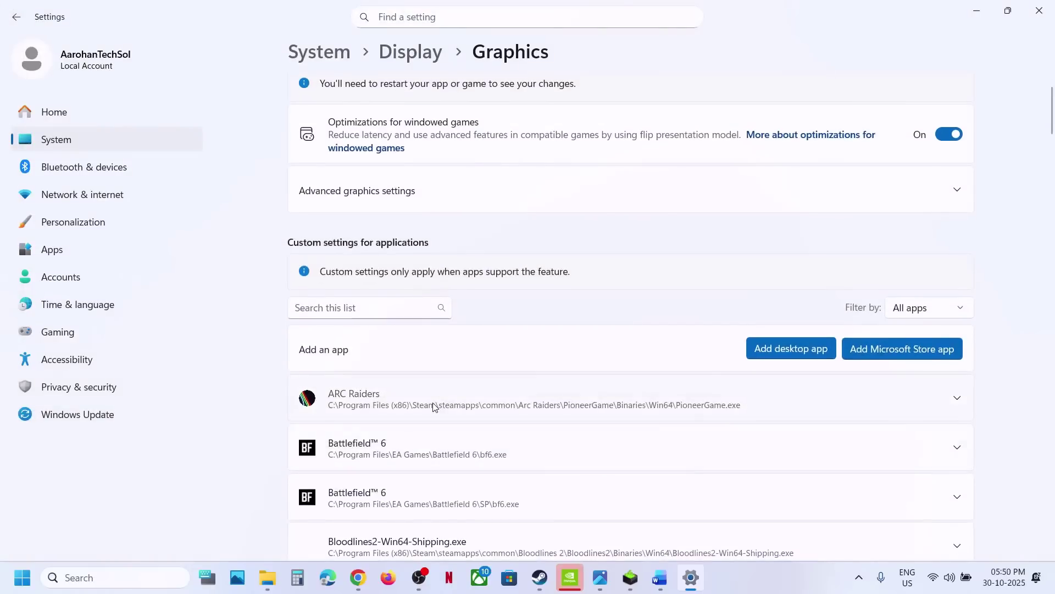
left_click(436, 405)
left_click(857, 440)
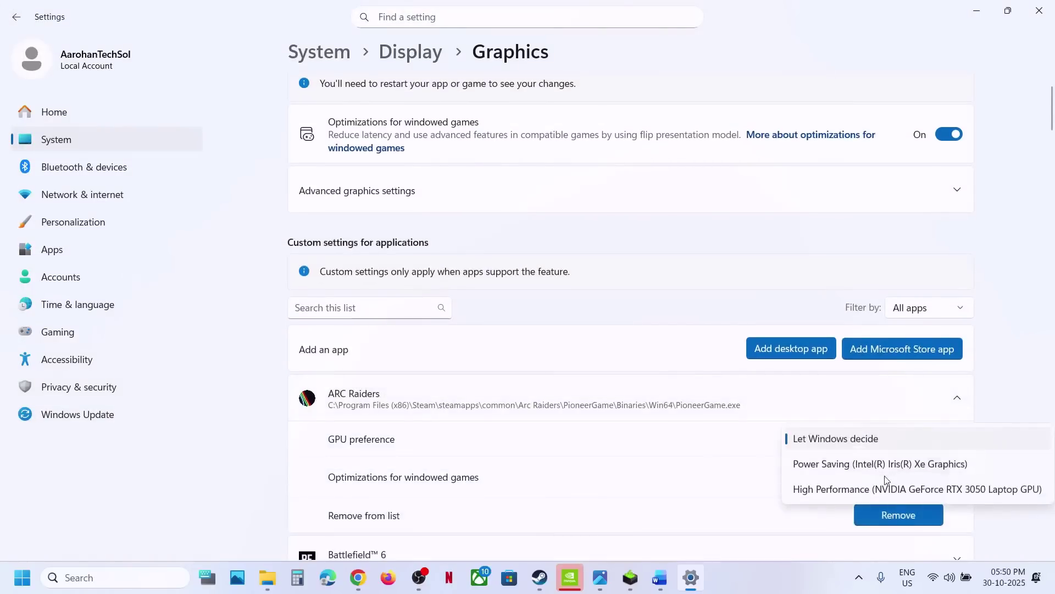
left_click(860, 489)
left_click(1039, 10)
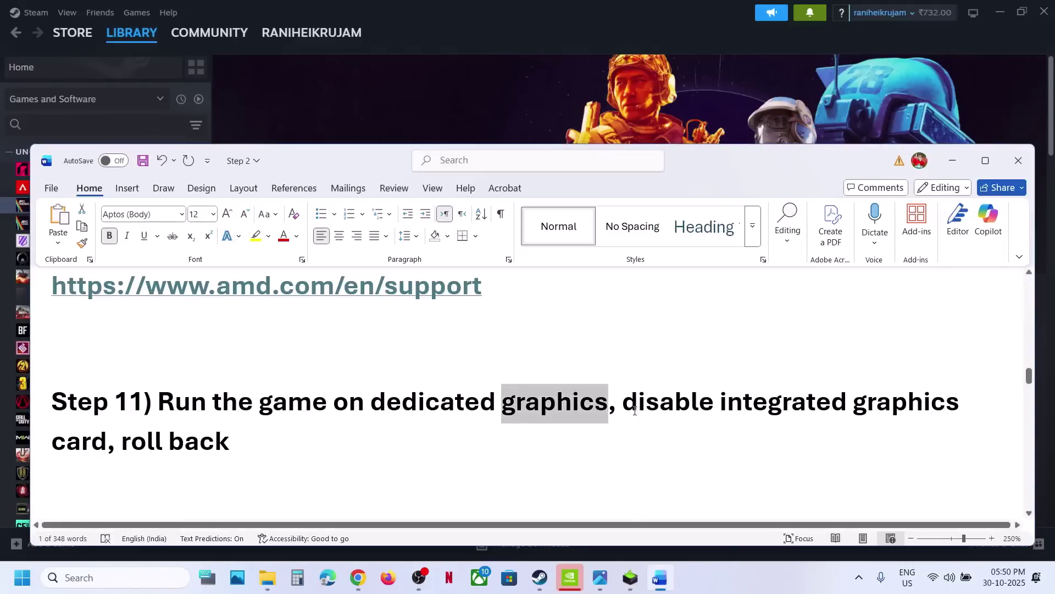
Insert "HDMI/DP dedicated," before "disable integrated graphics card" in Step 11 of the Word document
left_click(619, 408)
type("HDMI ")
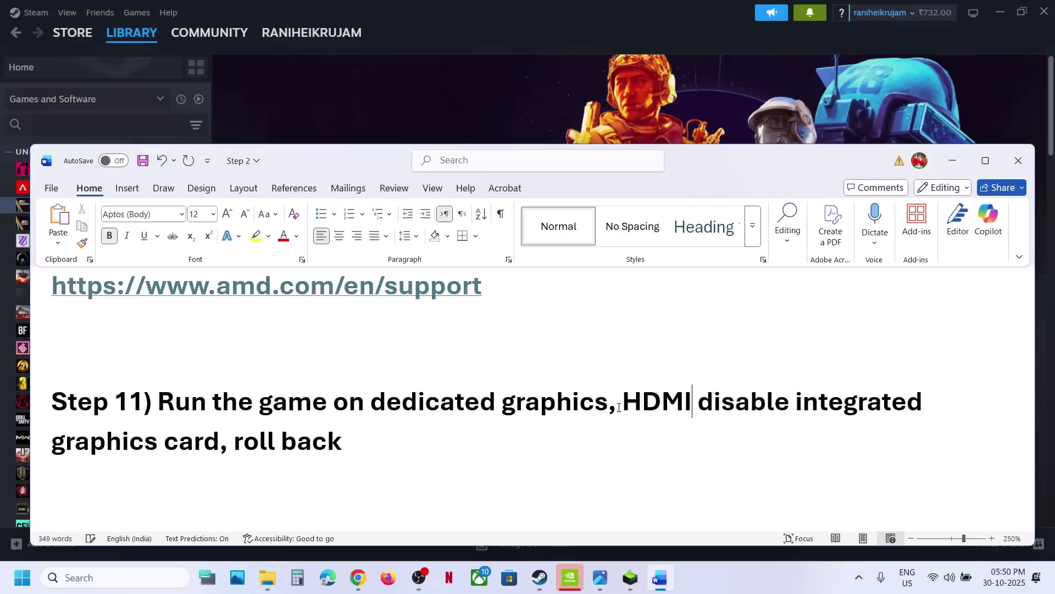
type("/DP")
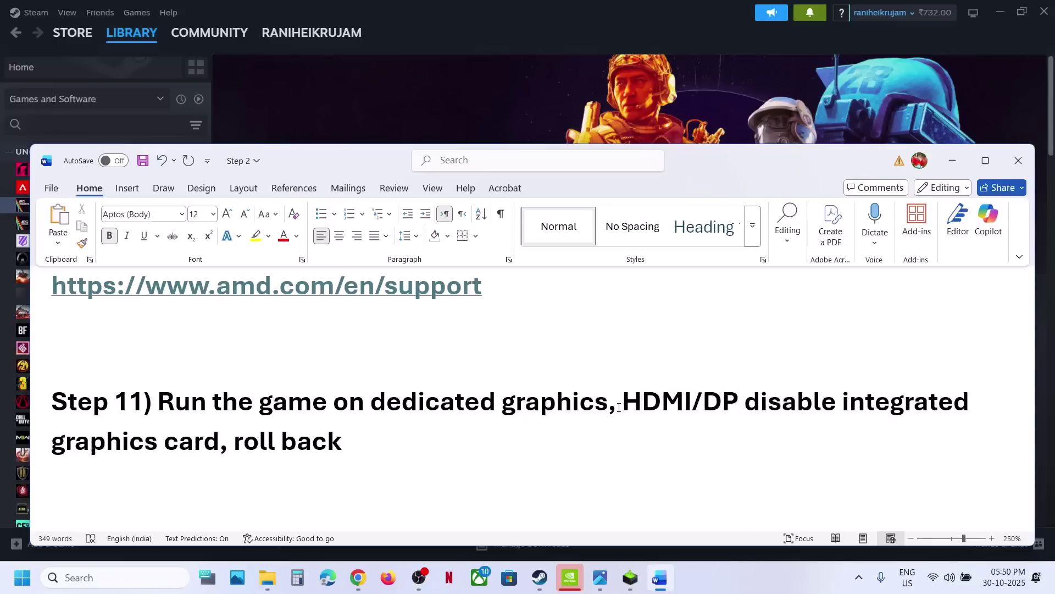
type(" dedicated")
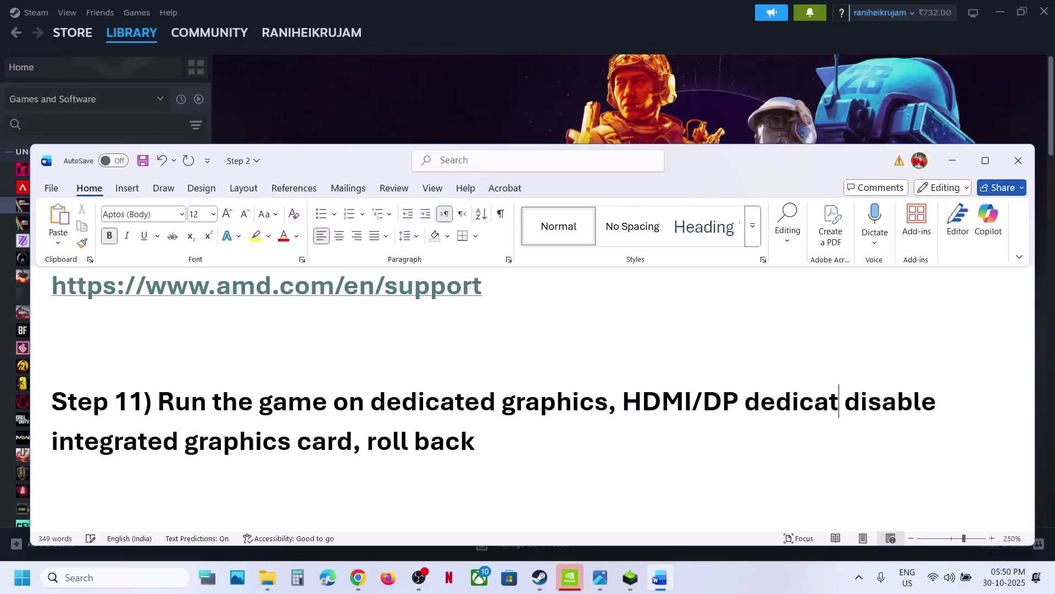
type(",")
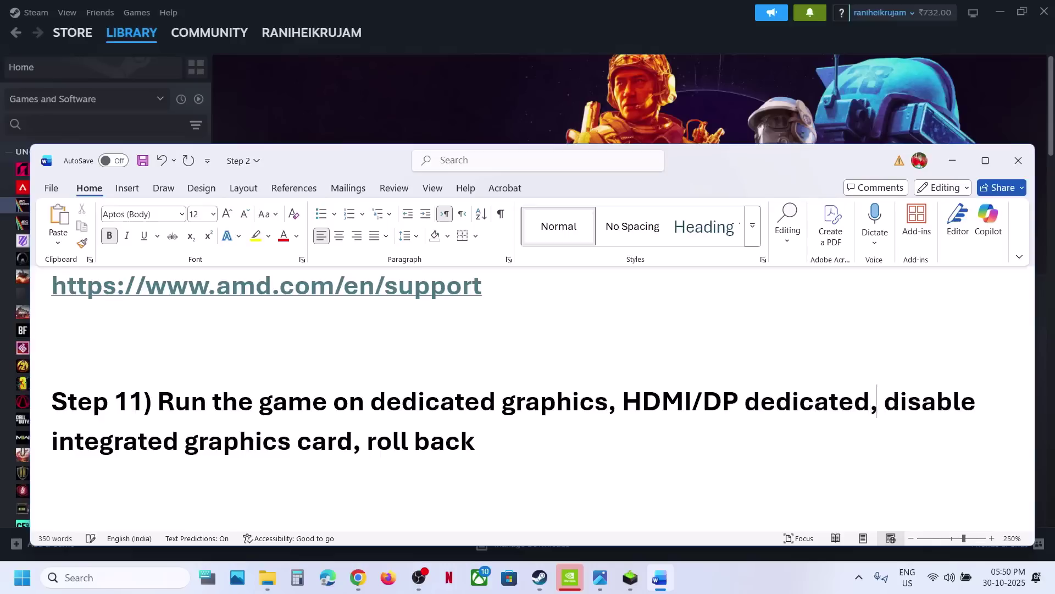
Highlight "disable integrated graphics card" in Step 11, then open Device Manager and view the available actions for the Intel(R) Iris(R) Xe Graphics adapter
left_click_drag(635, 401, 352, 442)
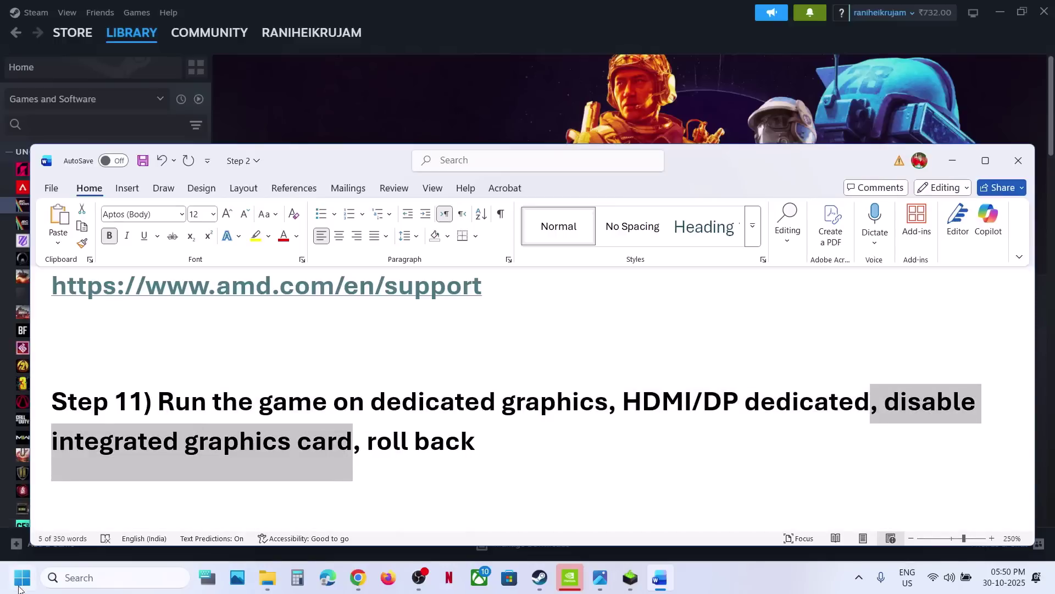
right_click(18, 587)
left_click(62, 273)
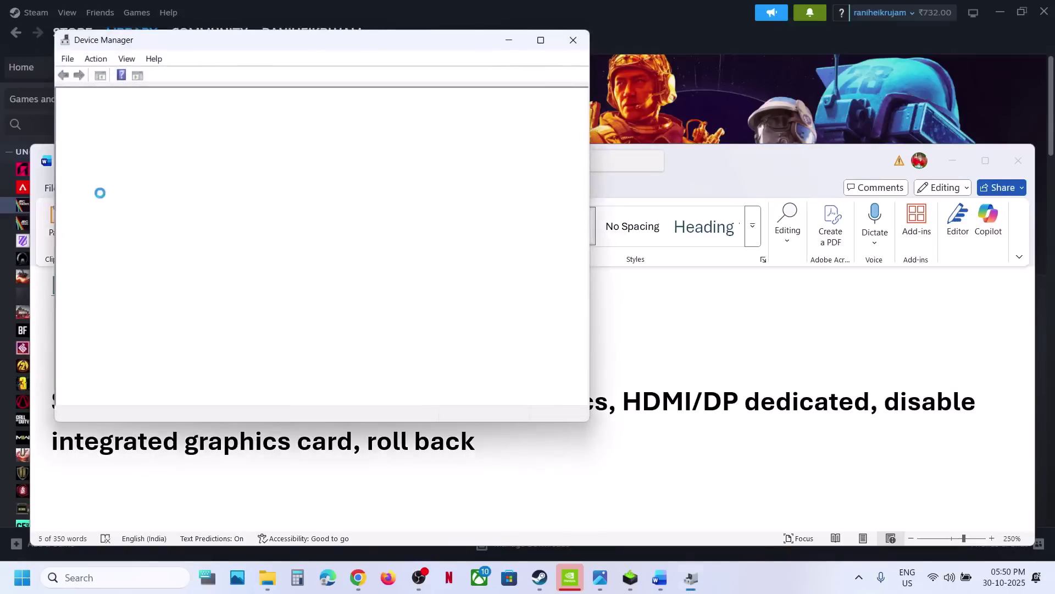
left_click(77, 206)
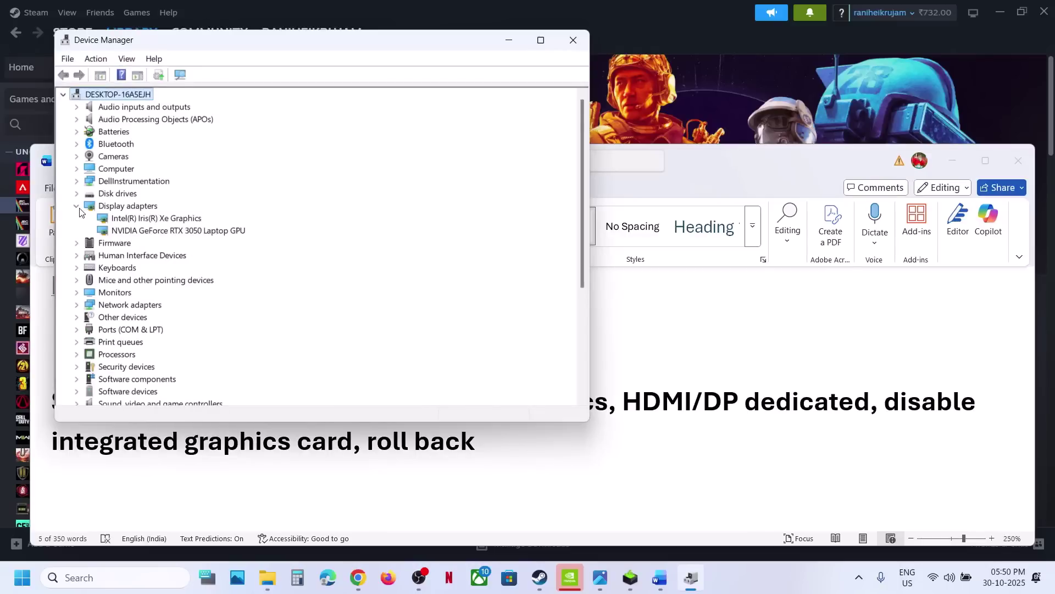
left_click(164, 220)
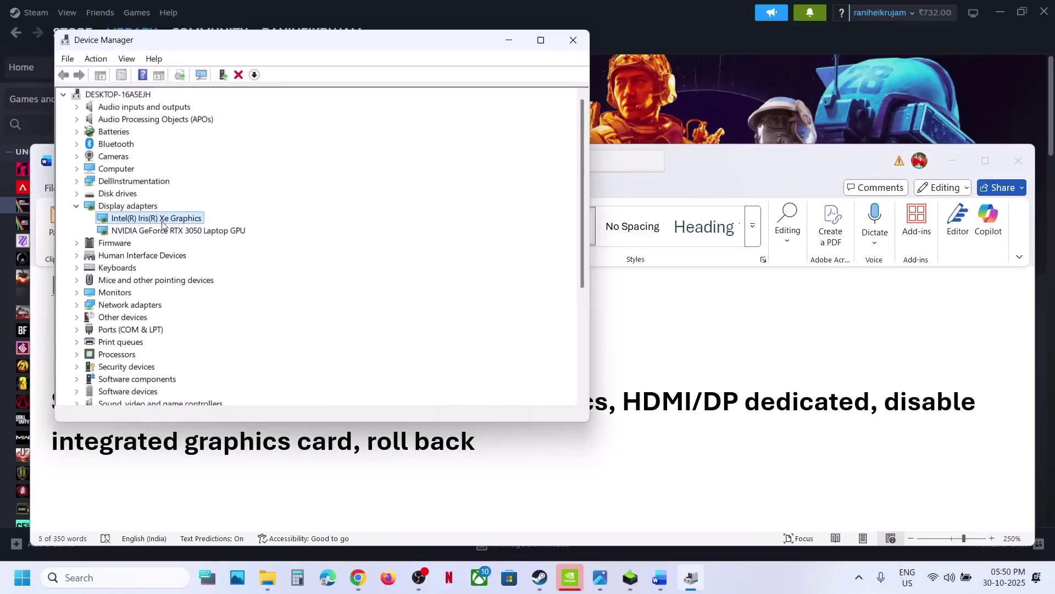
right_click(162, 224)
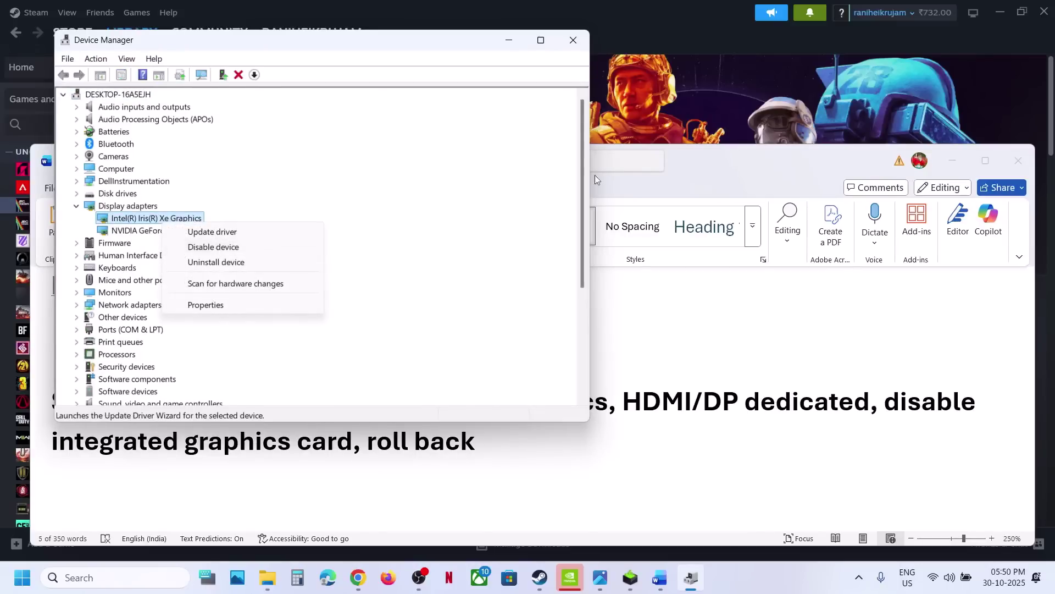
left_click(681, 131)
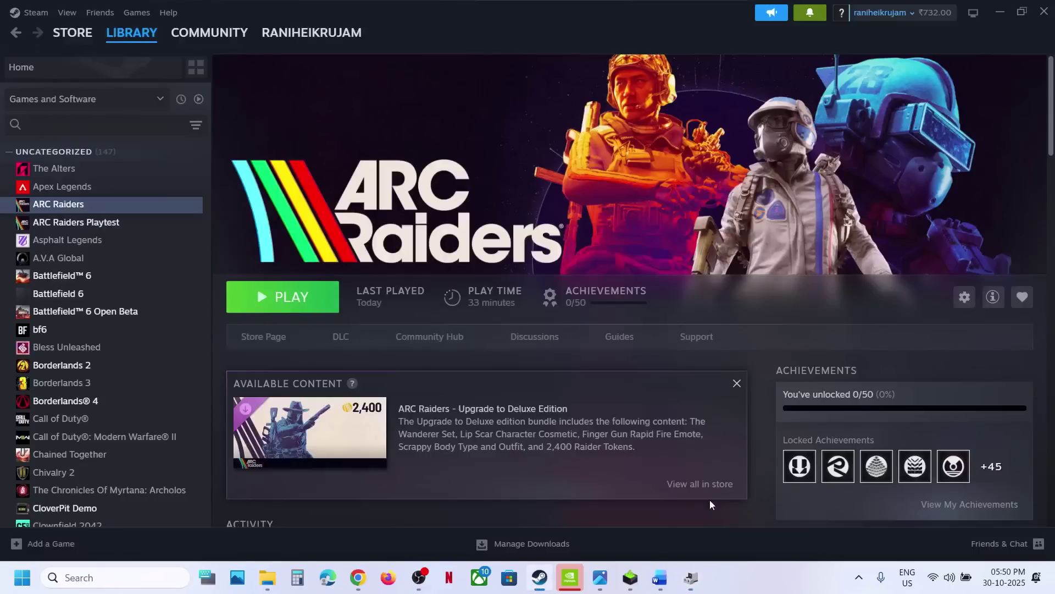
Return to Device Manager, view the Intel(R) Iris(R) Xe Graphics actions again and close the window
left_click(691, 578)
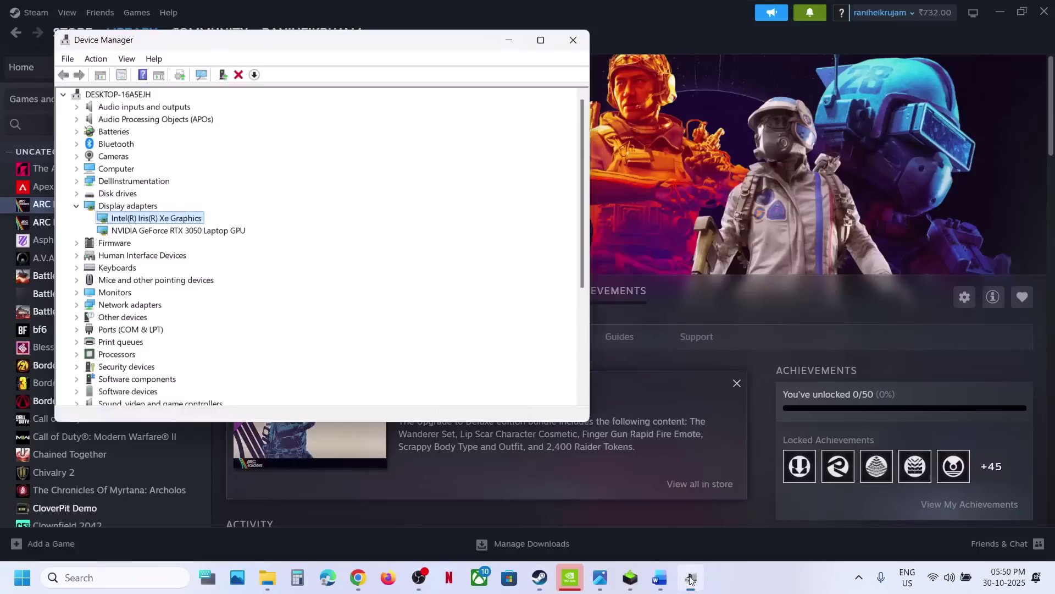
right_click(188, 219)
left_click(576, 40)
left_click(576, 40)
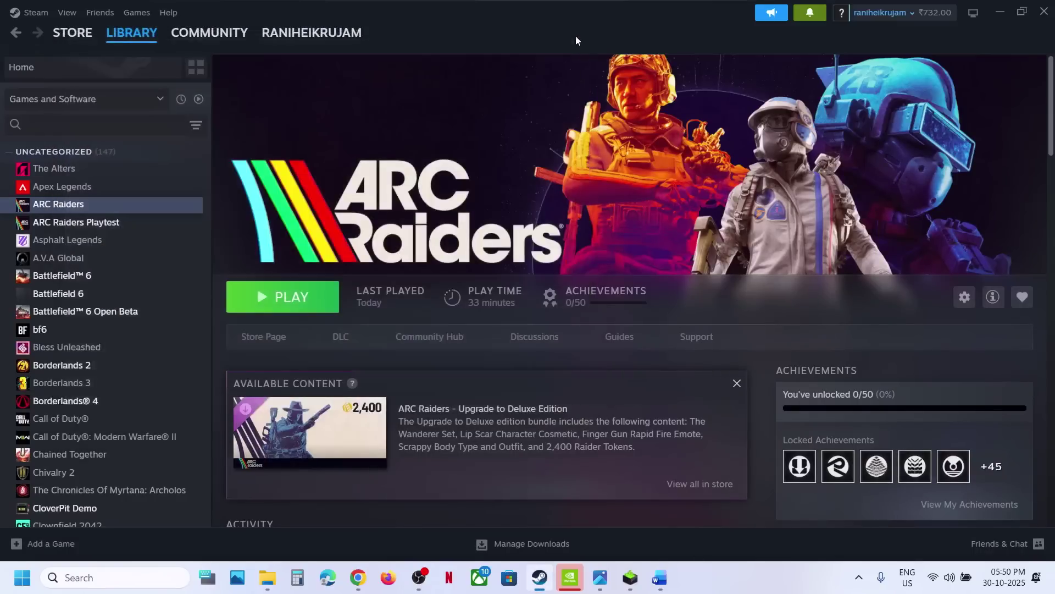
Highlight "roll back" in Step 11 and review the older GeForce driver versions, including 581.42 and 581.29, on the NVIDIA driver results page
left_click(650, 581)
left_click_drag(367, 441, 476, 442)
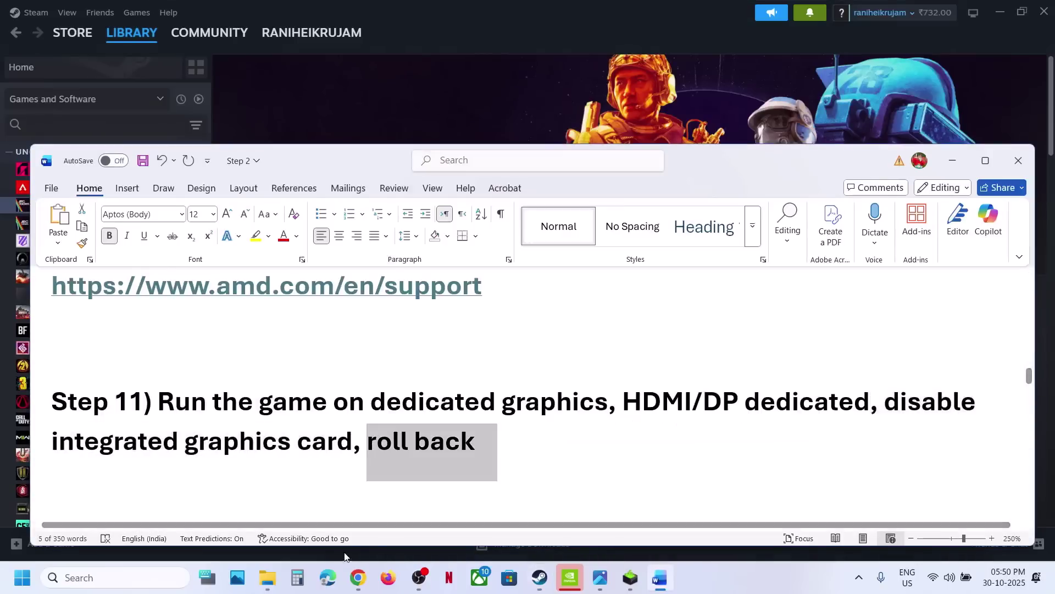
left_click(358, 580)
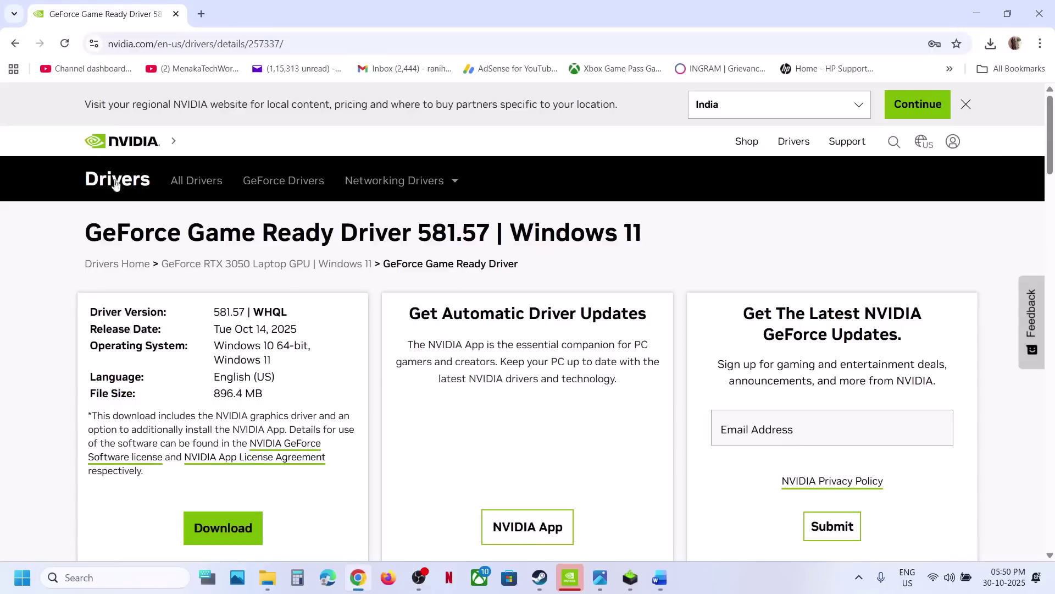
left_click(15, 45)
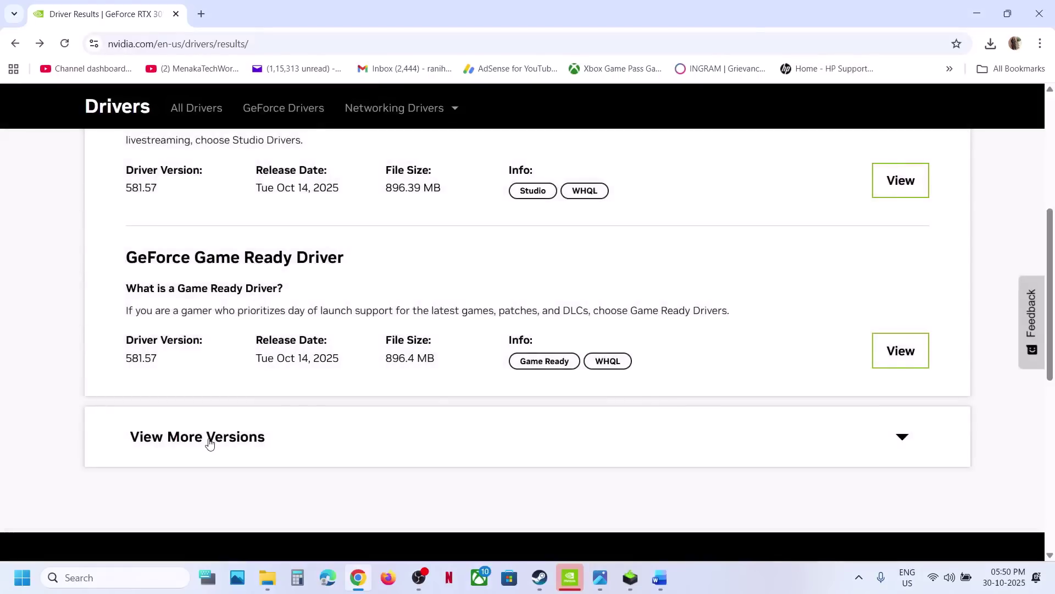
left_click(210, 438)
scroll(260, 418, "down", 4)
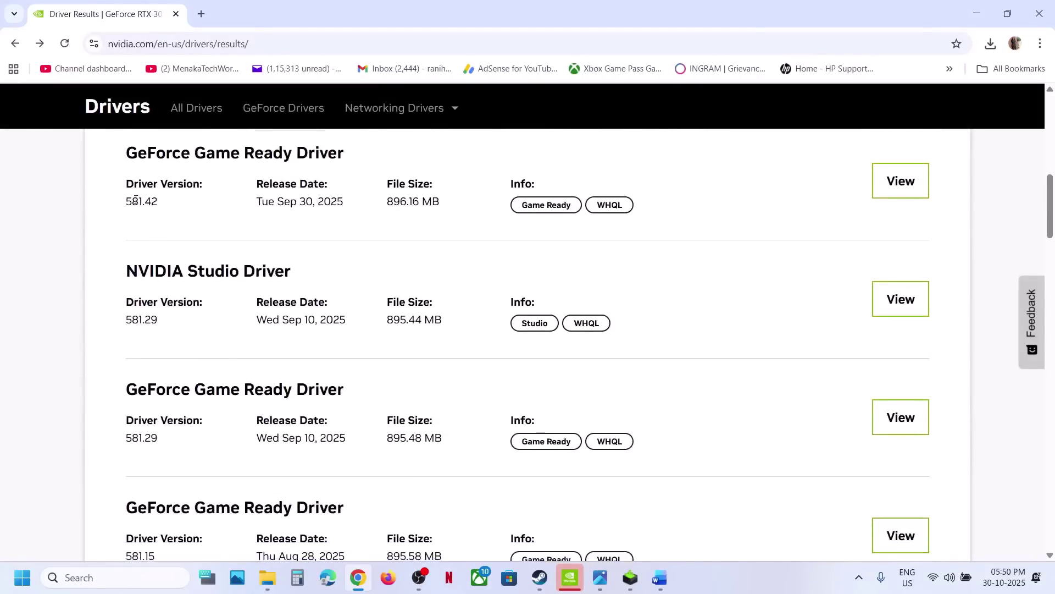
left_click_drag(136, 200, 171, 227)
left_click(137, 439)
Show the NVIDIA Installer's custom installation options with the clean installation choice, and return to the ARC Raiders library page in Steam
left_click(629, 584)
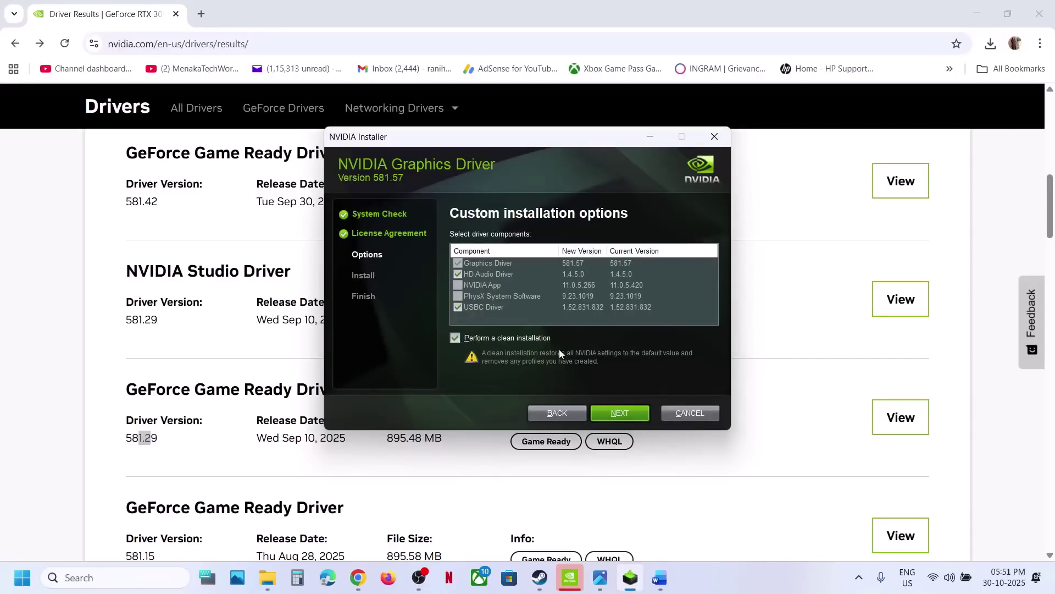
left_click(51, 448)
left_click(549, 572)
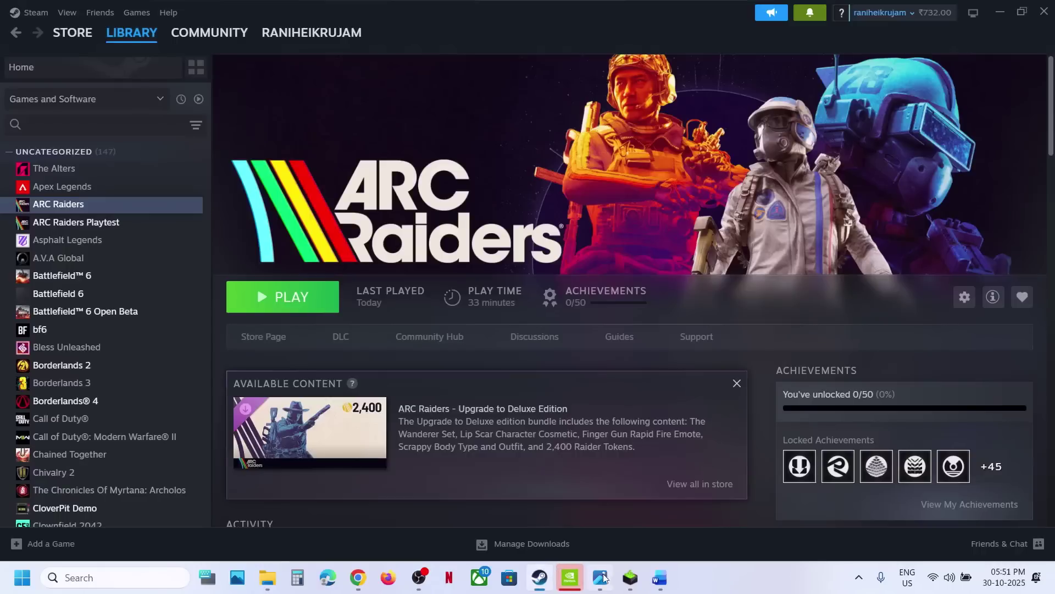
Open the Visual C++ link from Step 12 of the Word document and download vc_redist.x86.exe from the latest supported redistributable table
left_click(660, 583)
scroll(447, 361, "down", 3)
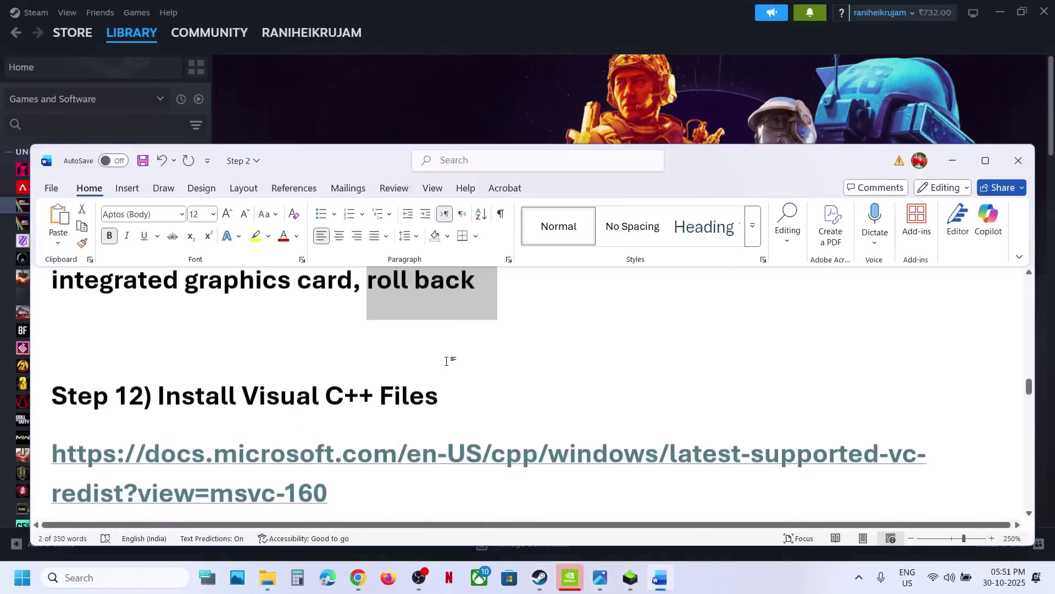
left_click(354, 421, "ctrl")
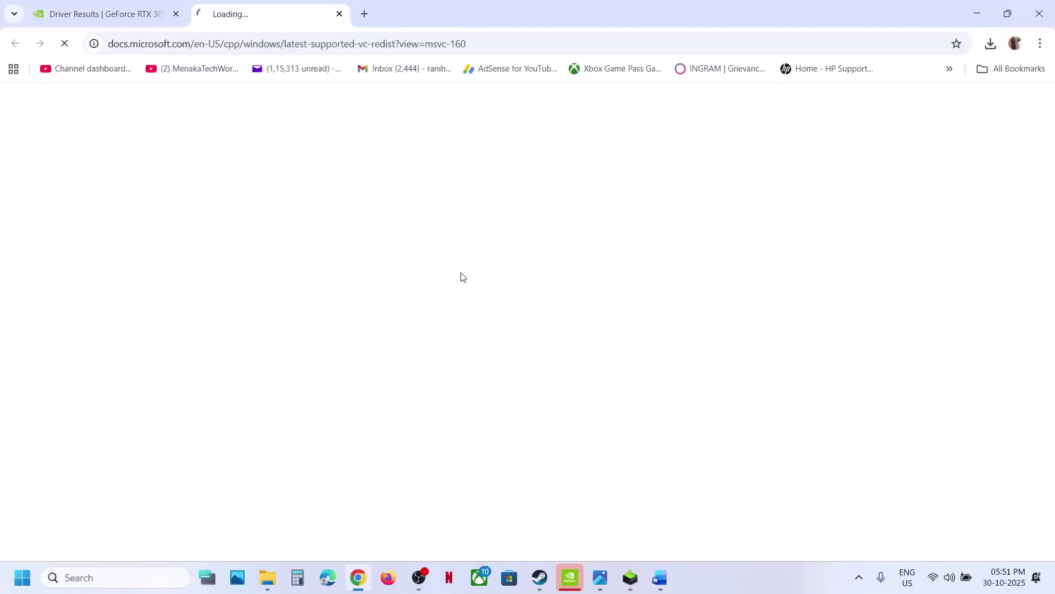
scroll(407, 409, "down", 5)
scroll(408, 409, "down", 3)
scroll(460, 325, "down", 6)
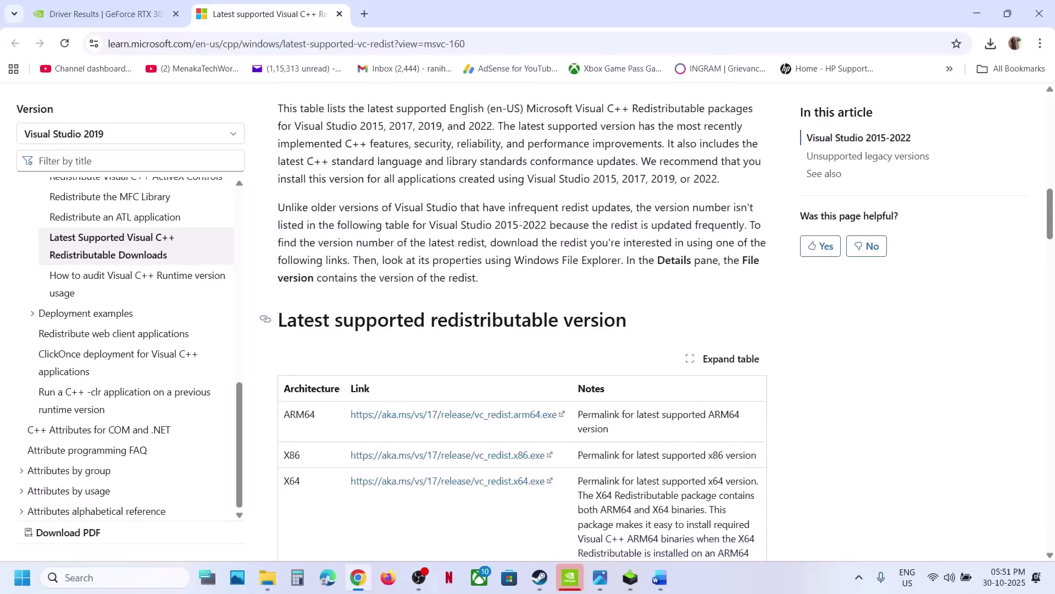
left_click(394, 323)
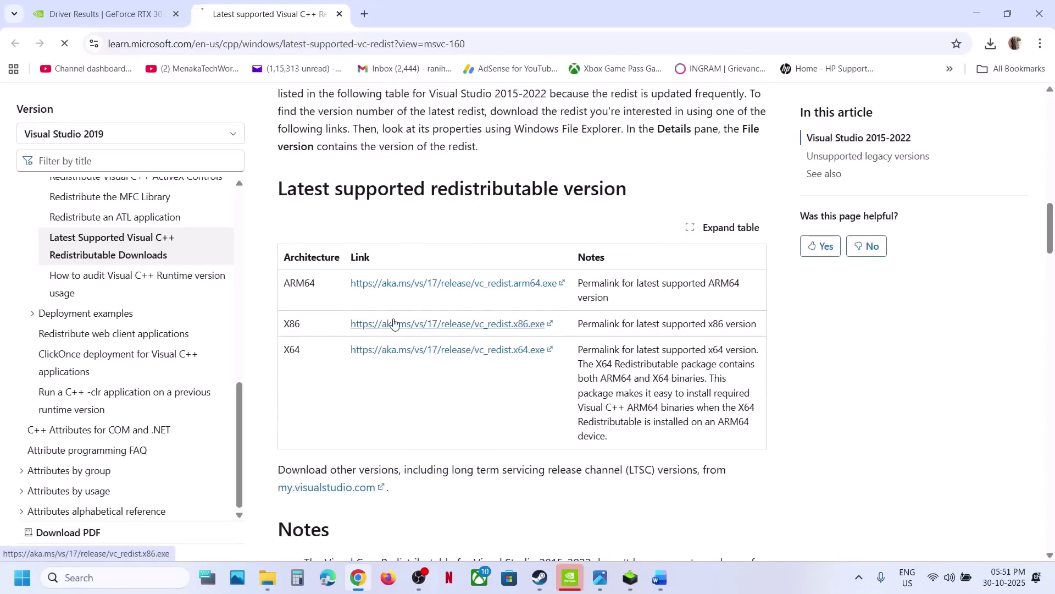
Run the downloaded x86 Visual C++ Redistributable installer, choose Repair and allow it to make changes to the device
left_click(885, 88)
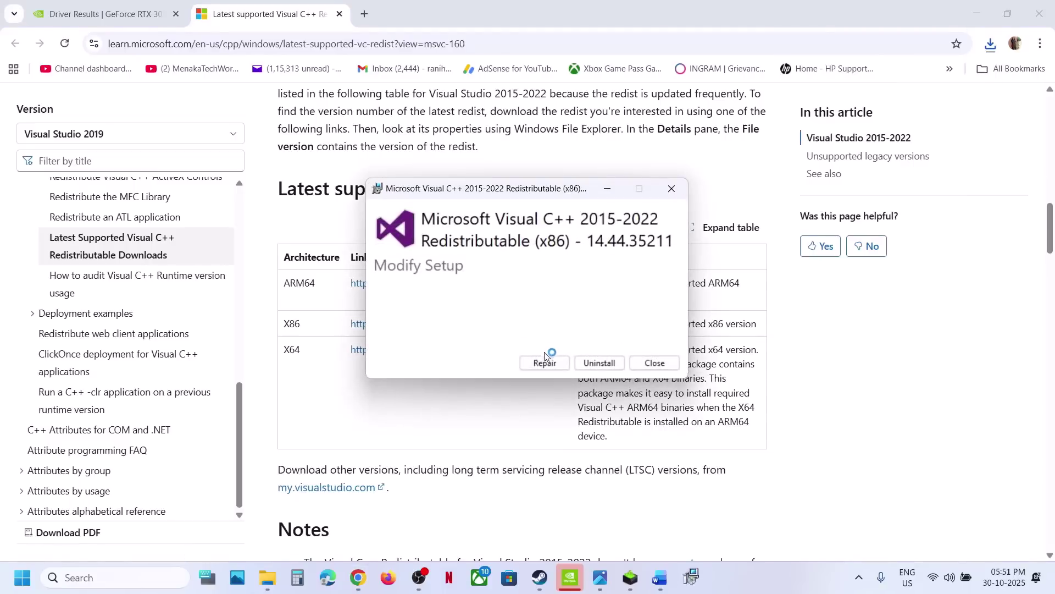
left_click(544, 360)
left_click(456, 391)
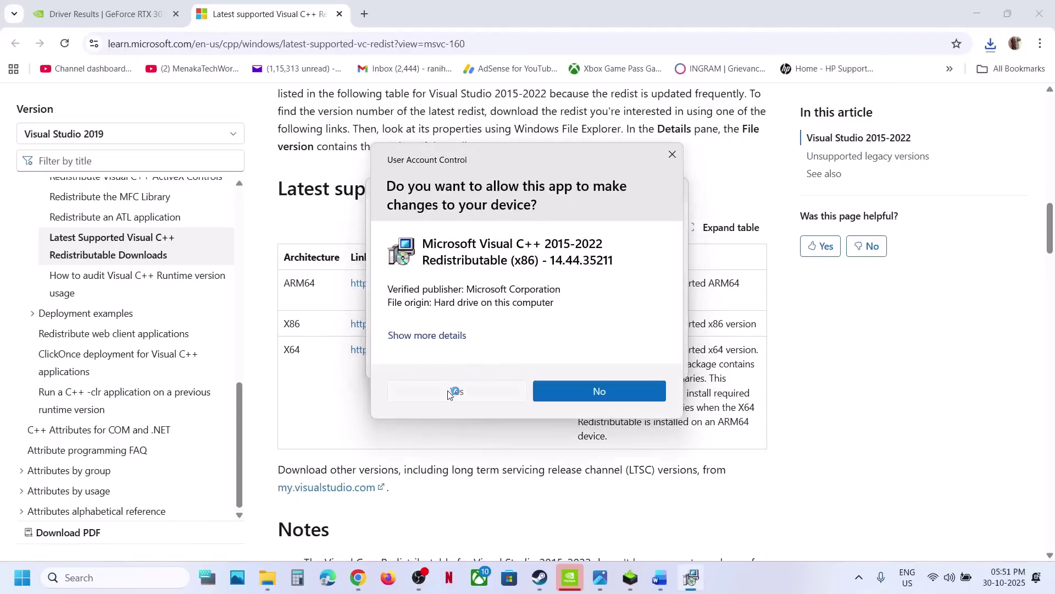
left_click(691, 578)
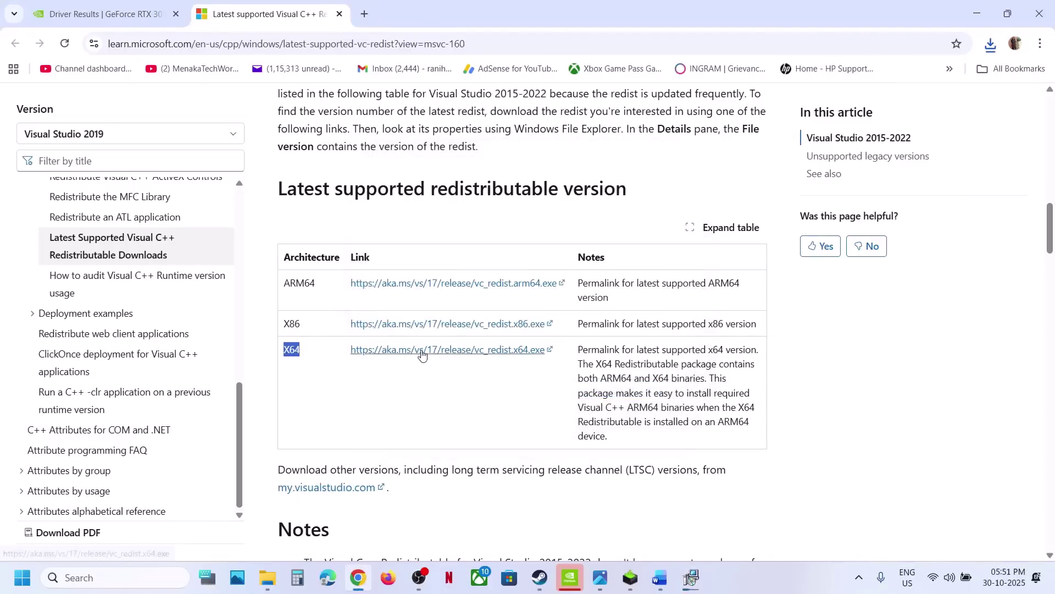
Run the x64 Visual C++ Redistributable installer from the browser downloads, choose Repair and allow it to make changes to the device
left_click(992, 45)
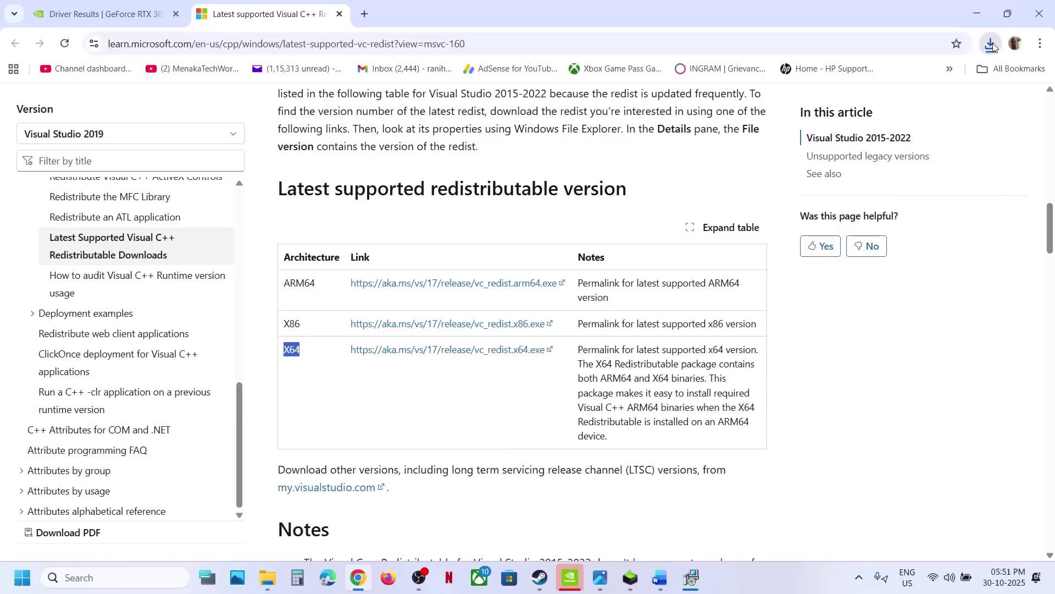
left_click(872, 112)
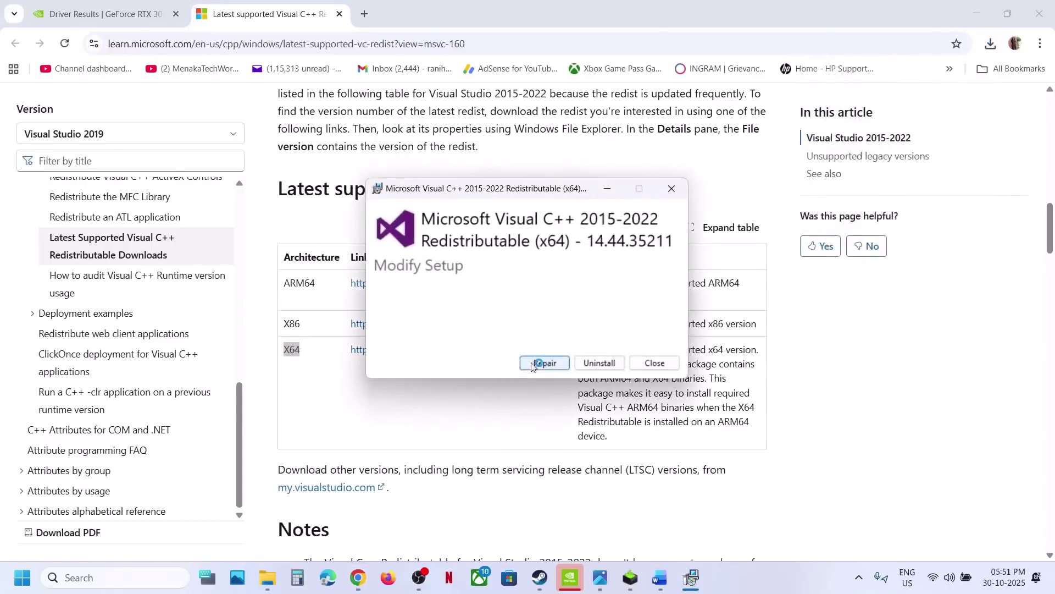
left_click(536, 363)
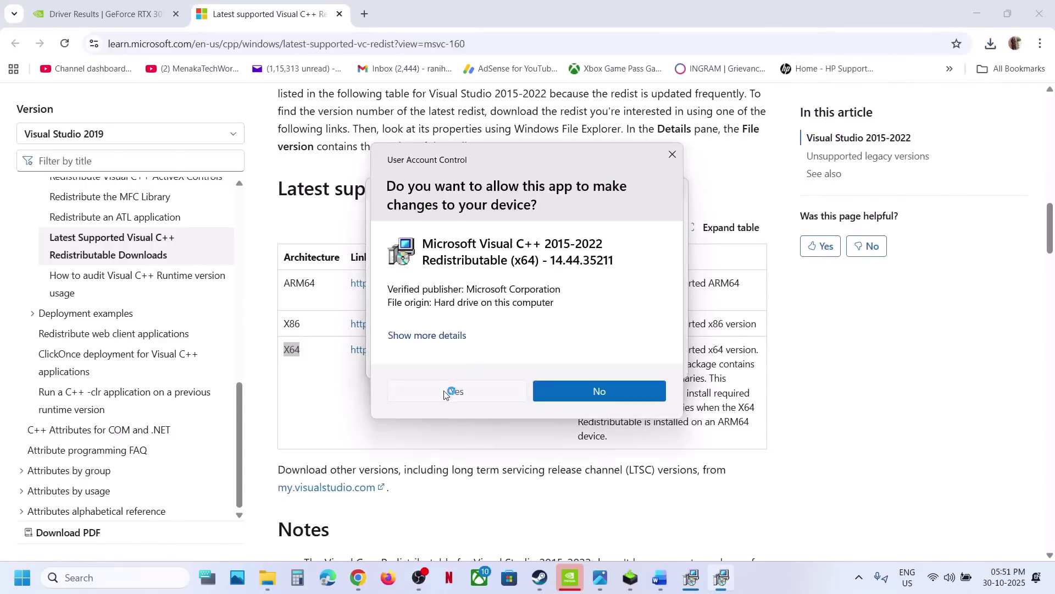
left_click(446, 391)
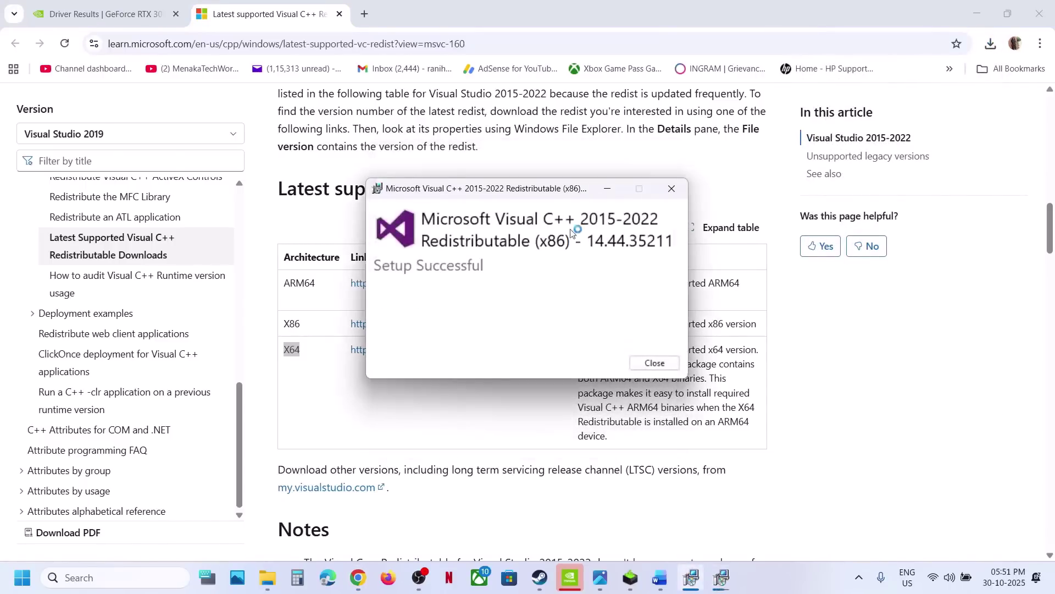
Close the x86 and x64 Visual C++ setup windows and display the computer's power options
left_click_drag(555, 190, 356, 261)
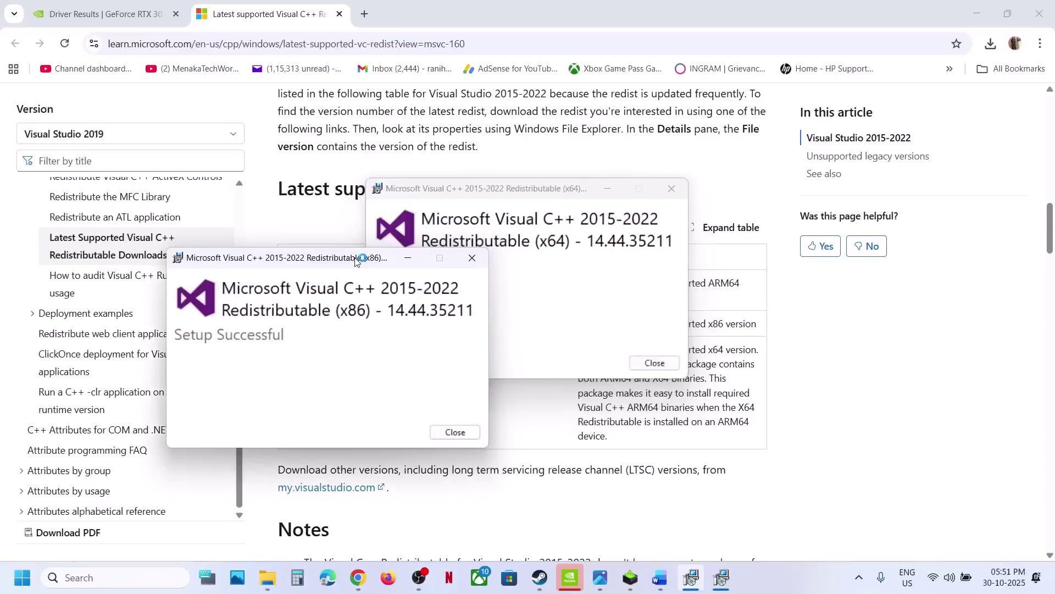
left_click(456, 431)
left_click(655, 363)
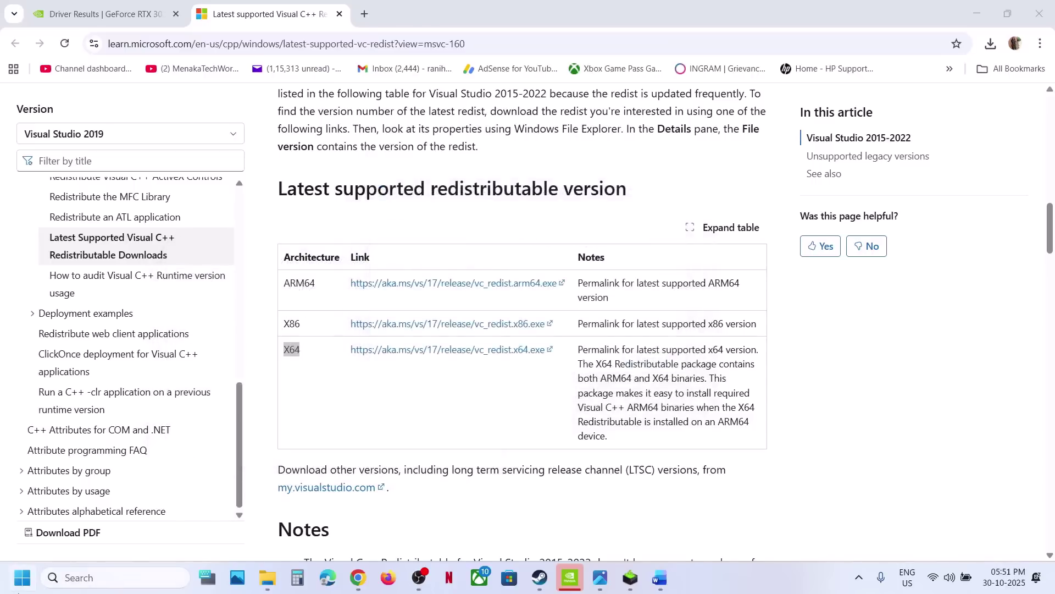
left_click(22, 577)
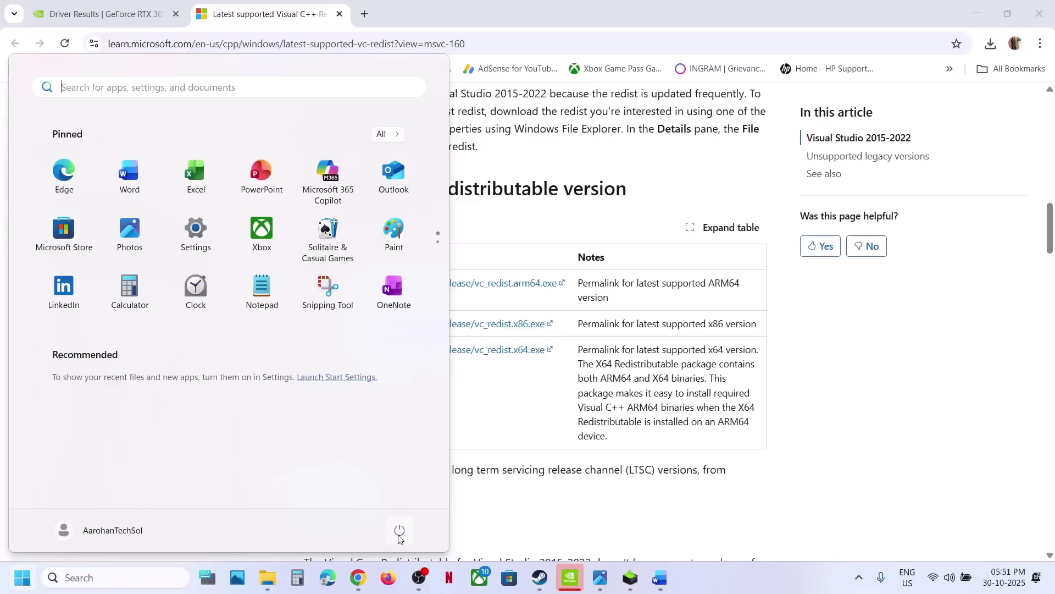
left_click(400, 531)
Copy "Intel Driver & Support Assistant" from Step 13 of the Word document
left_click(660, 577)
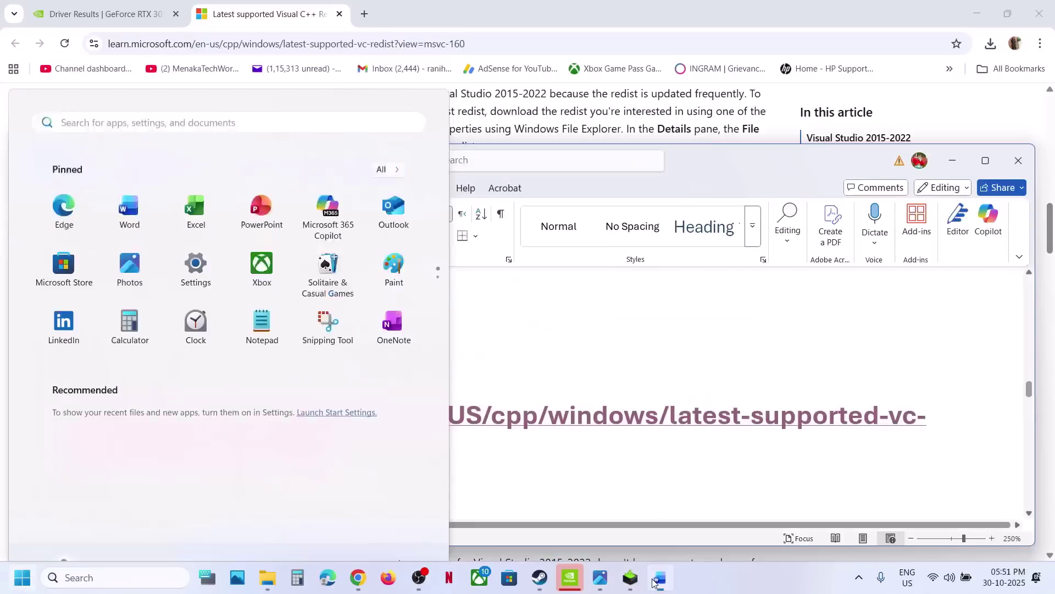
scroll(427, 355, "down", 3)
scroll(427, 355, "down", 1)
scroll(594, 421, "up", 1)
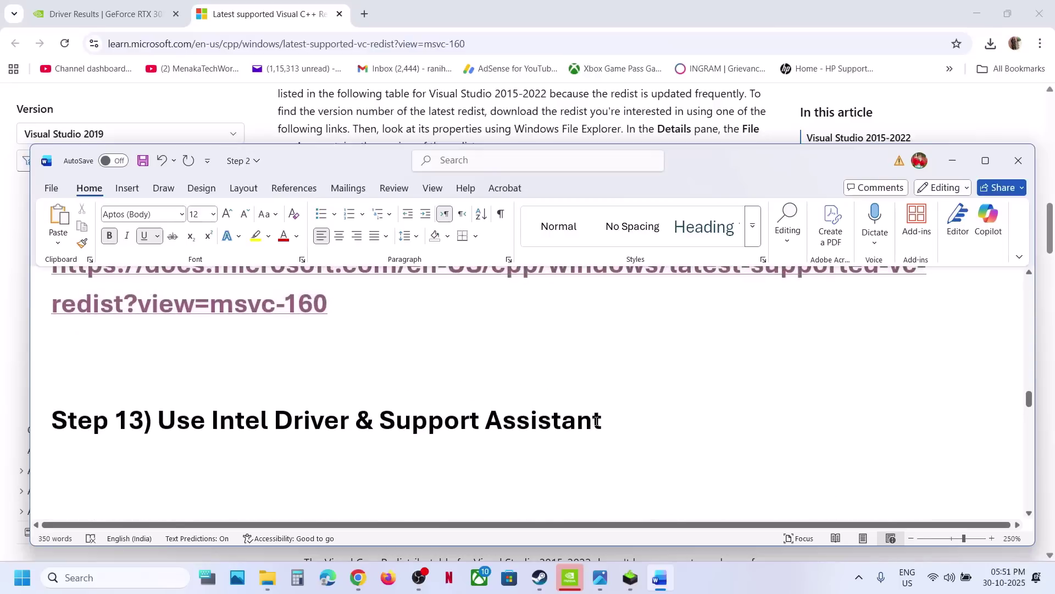
left_click_drag(612, 420, 212, 425)
key("ctrl+c")
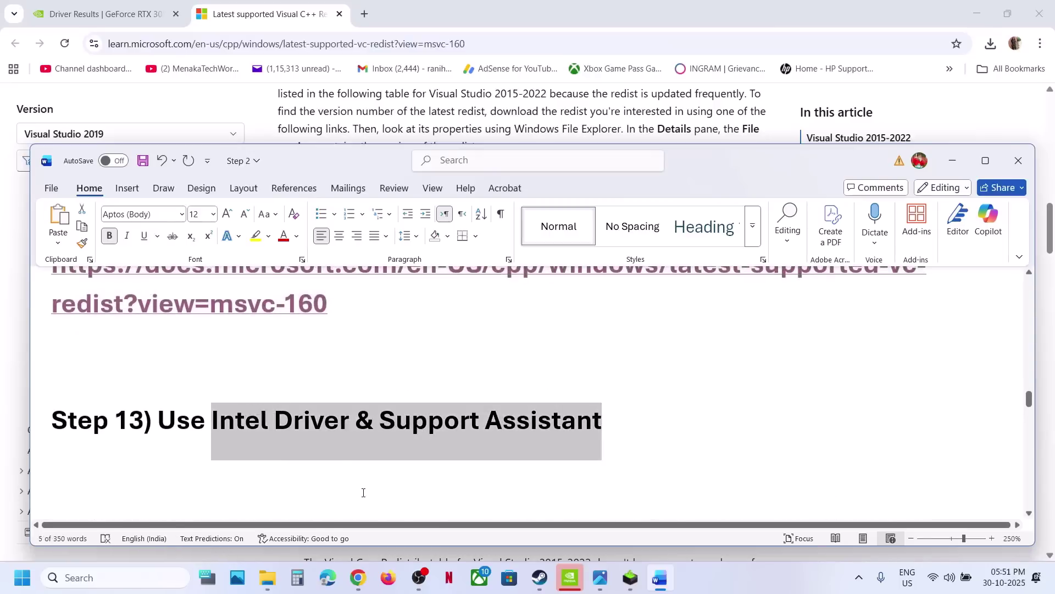
Search the web for the copied "Intel Driver & Support Assistant" text in a new browser tab and open Intel's support assistant page
left_click(358, 578)
left_click(365, 14)
key("ctrl+v")
key("Return")
left_click(193, 242)
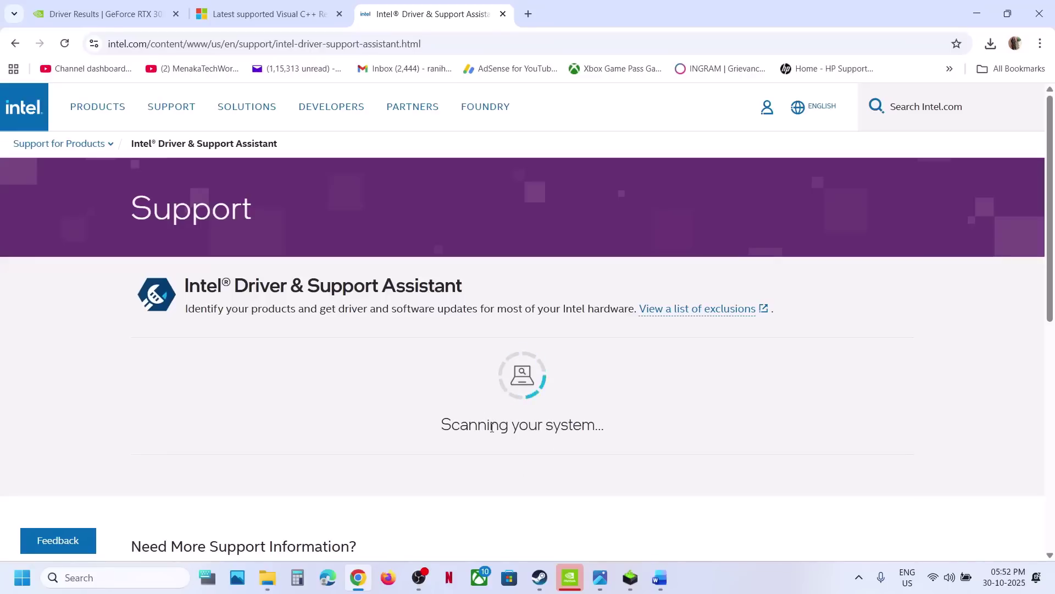
Request the download of all available Intel software updates and display the computer's Restart option
scroll(491, 432, "down", 1)
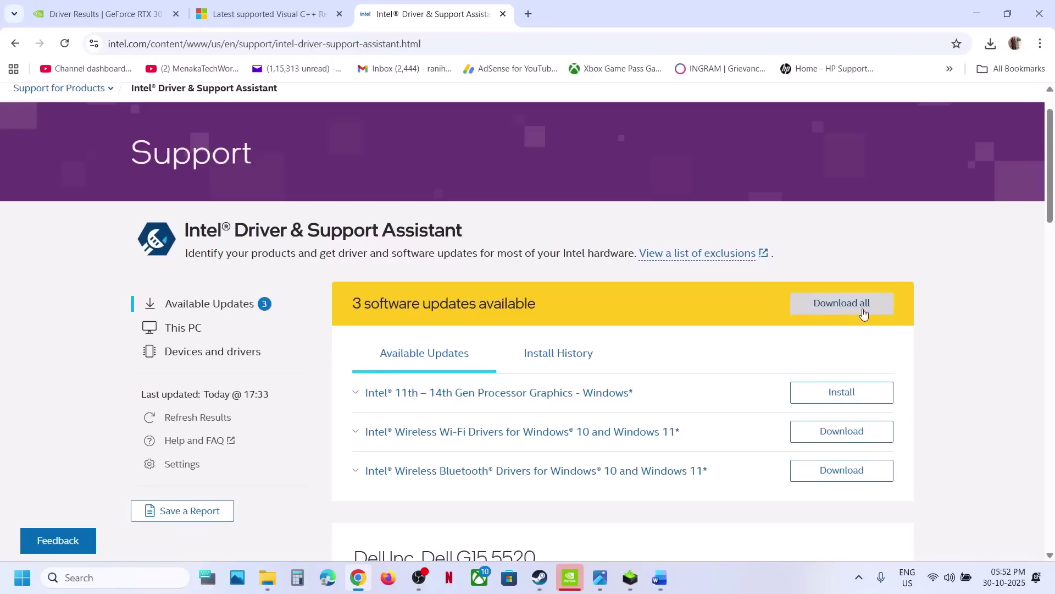
left_click(831, 303)
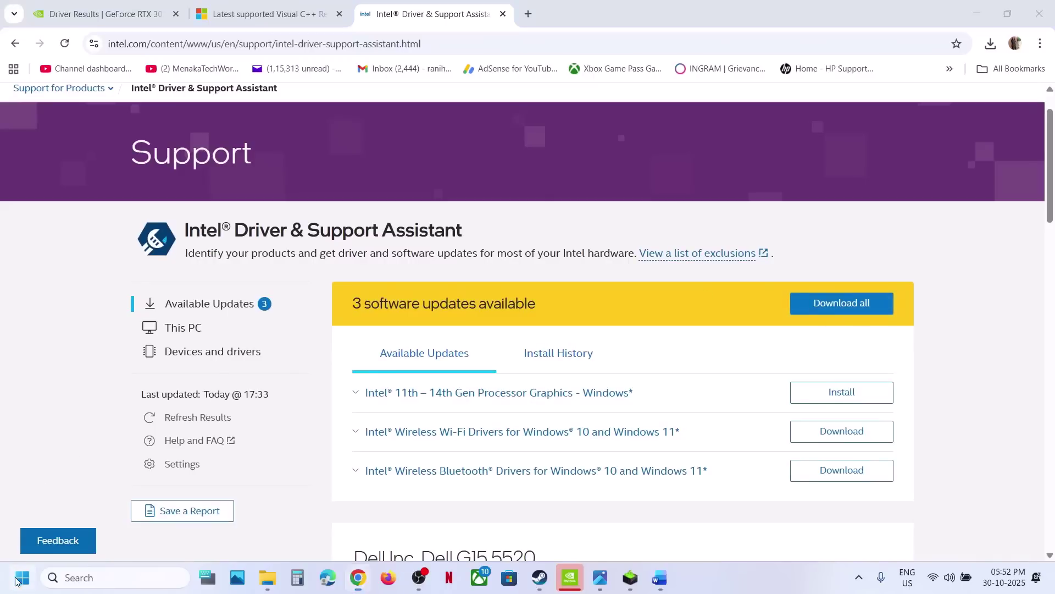
left_click(22, 577)
left_click(409, 523)
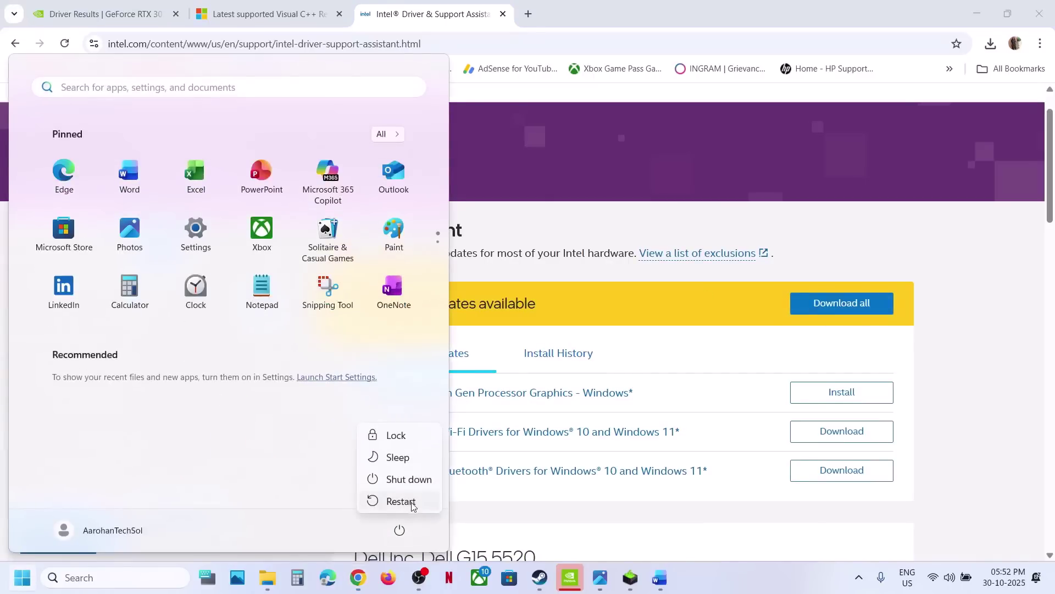
Go to Step 14 of the Word document, then find and open the NVIDIA App
left_click(540, 577)
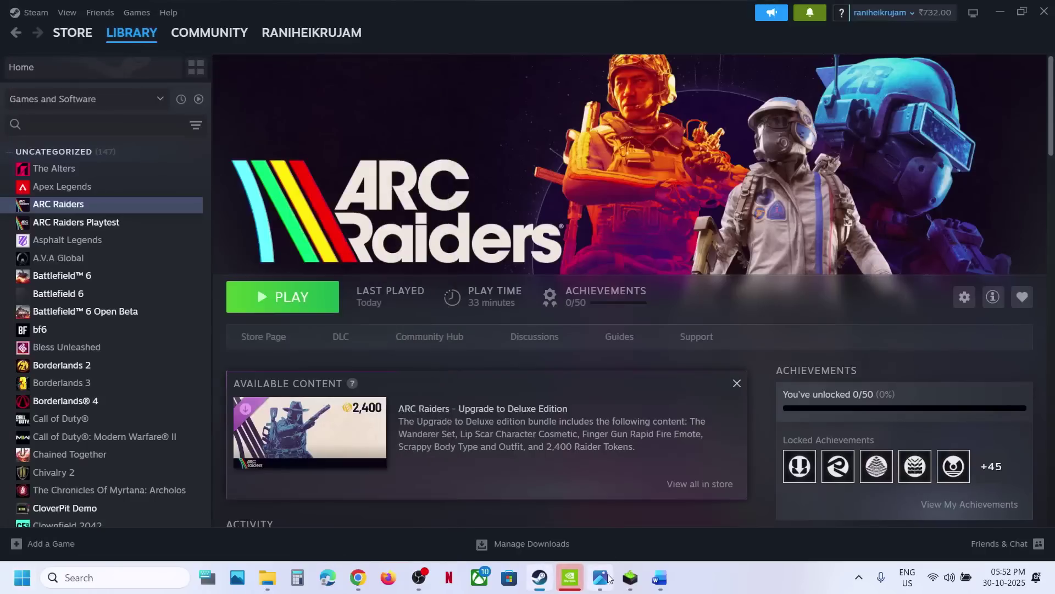
left_click(660, 577)
scroll(486, 385, "down", 3)
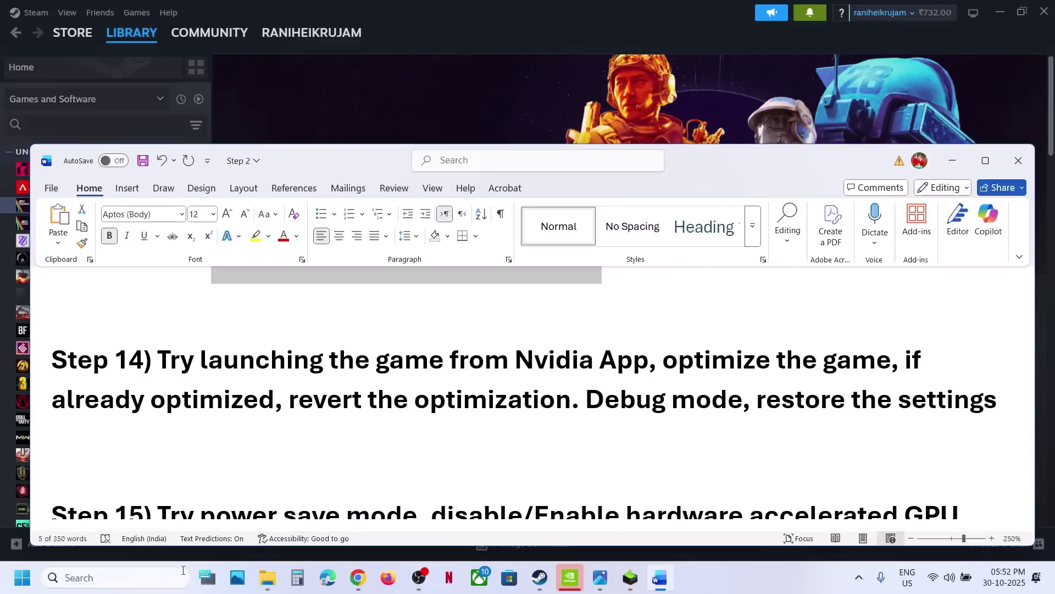
left_click(168, 576)
type("nvi")
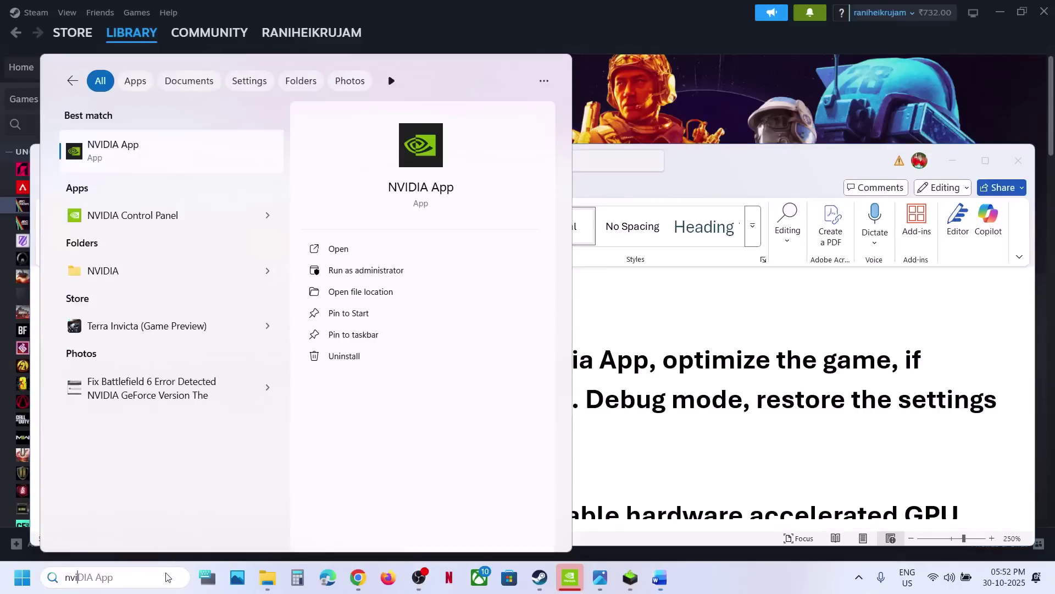
key("Return")
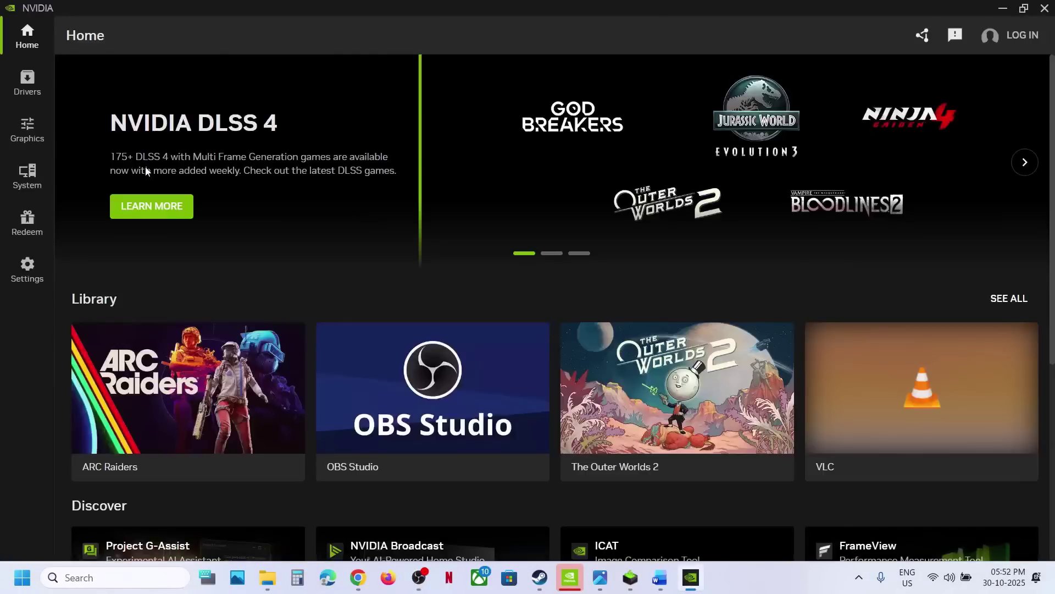
View the graphics program settings for ARC Raiders and for VLC with its optimization option in the NVIDIA App
mouse_move(185, 397)
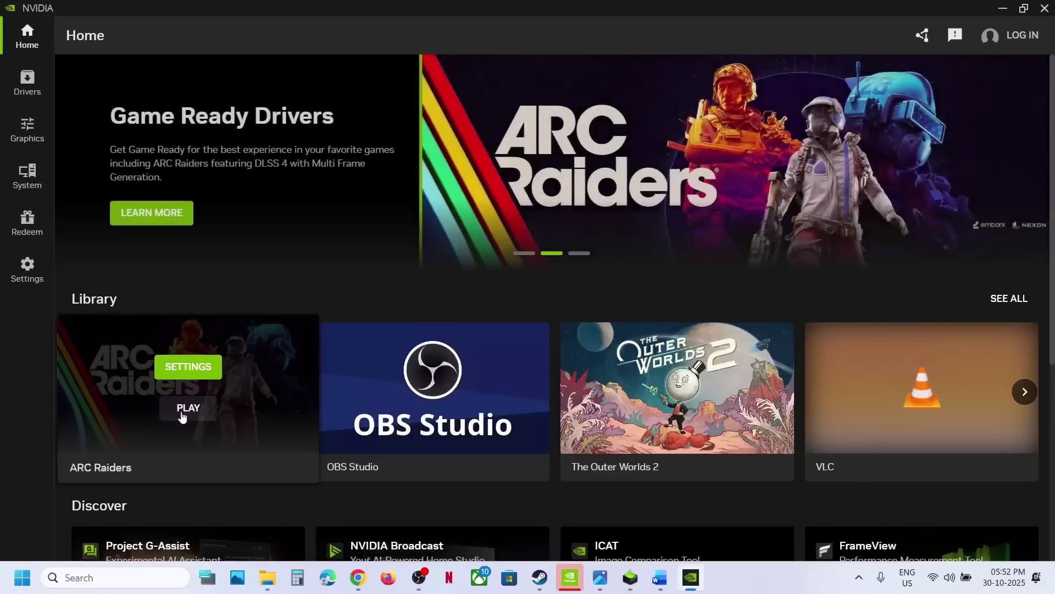
left_click(189, 368)
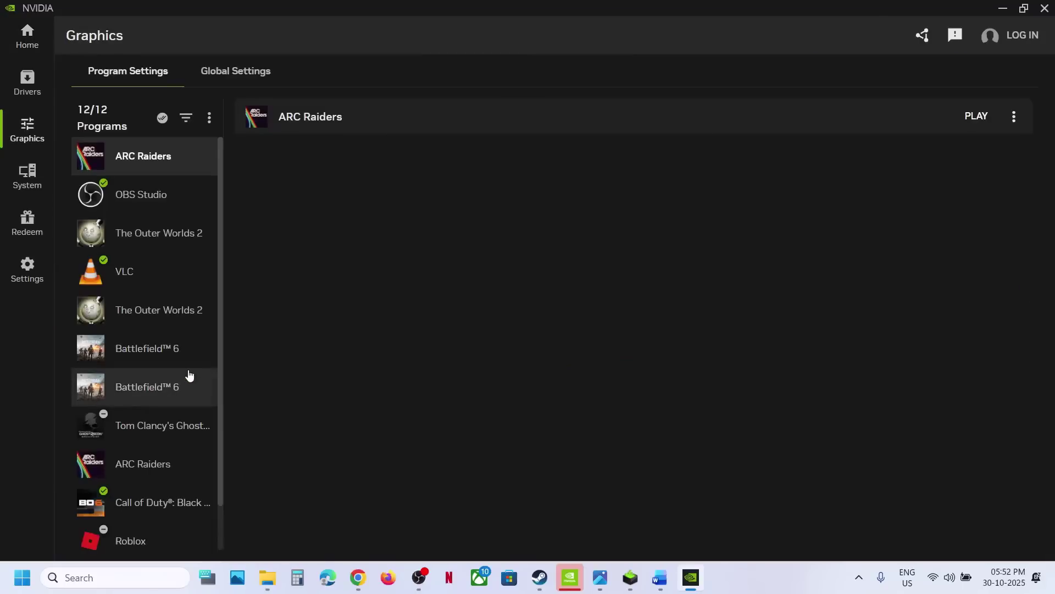
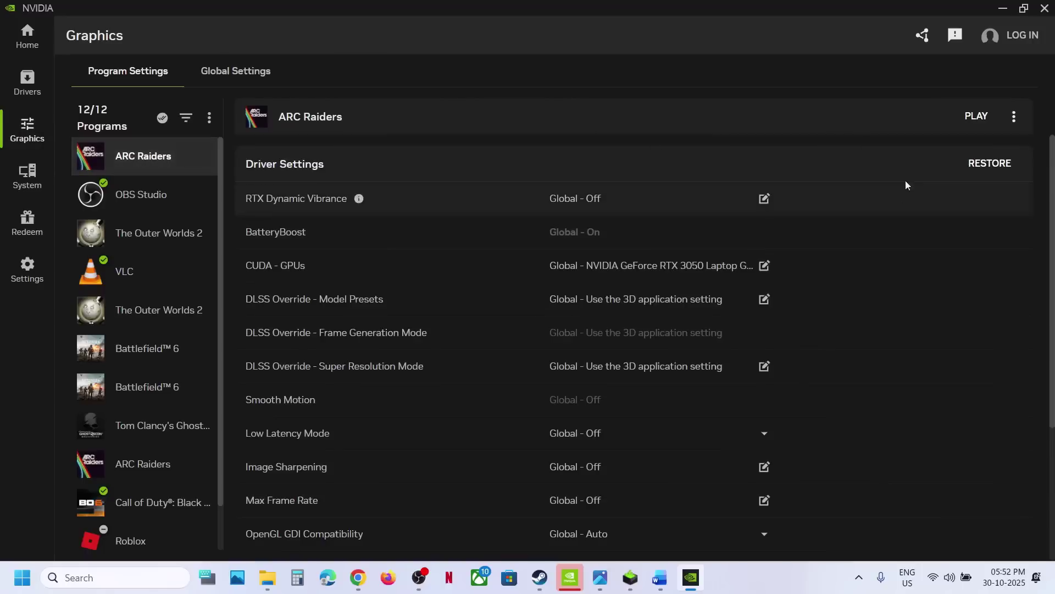
left_click(167, 275)
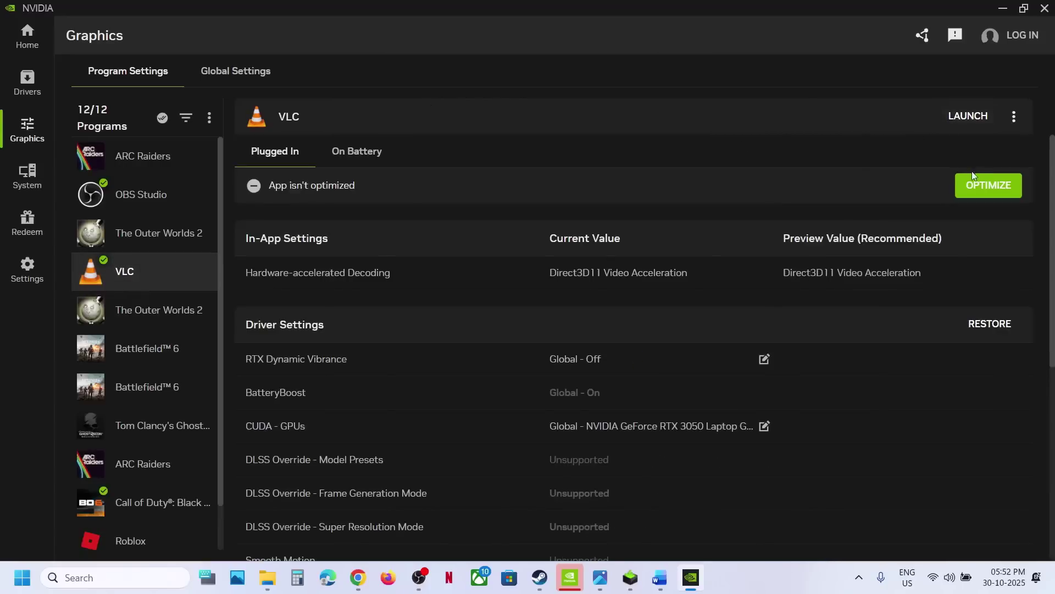
Optimize VLC, revert that optimization, and look at the NVIDIA overlay setting before closing the NVIDIA App
left_click(976, 187)
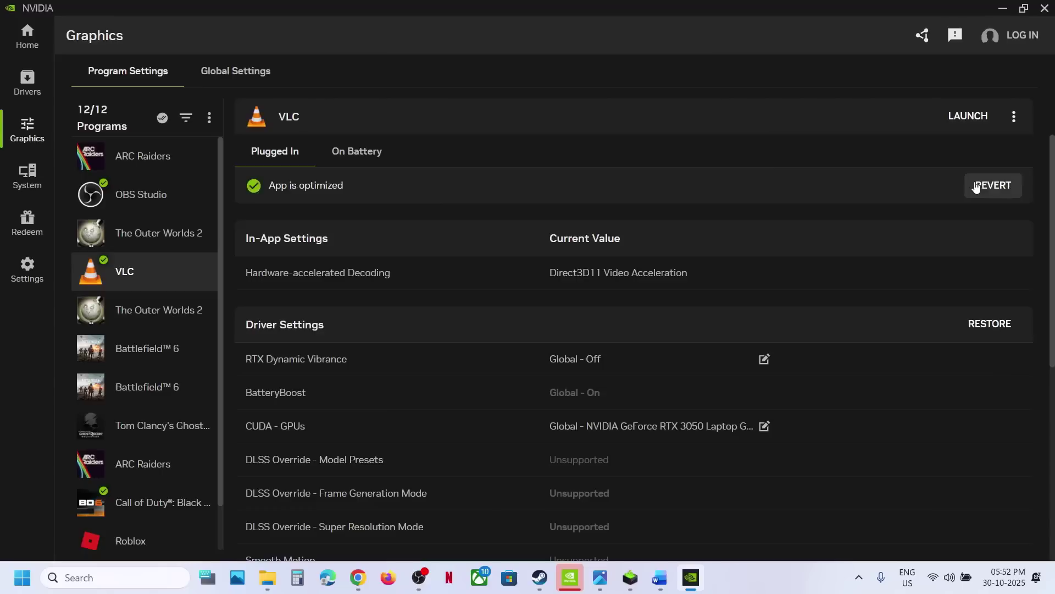
left_click(1001, 193)
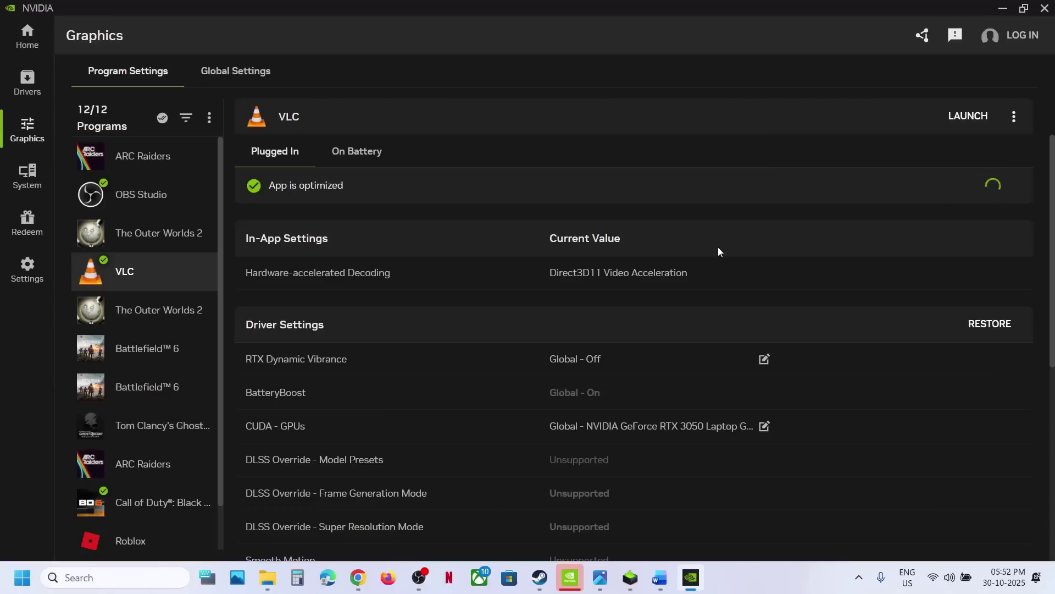
left_click(27, 269)
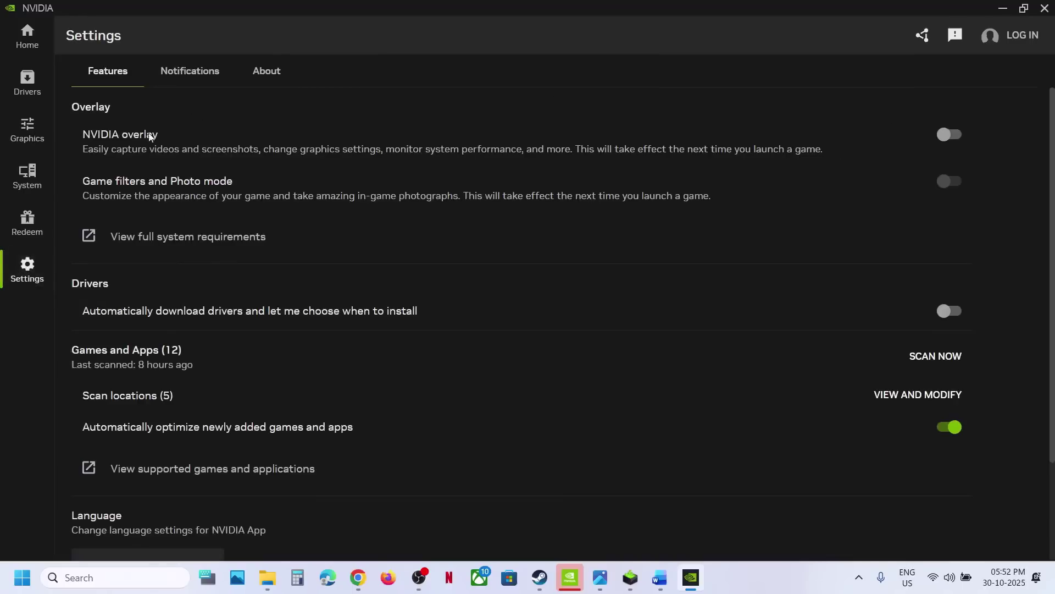
left_click(1044, 11)
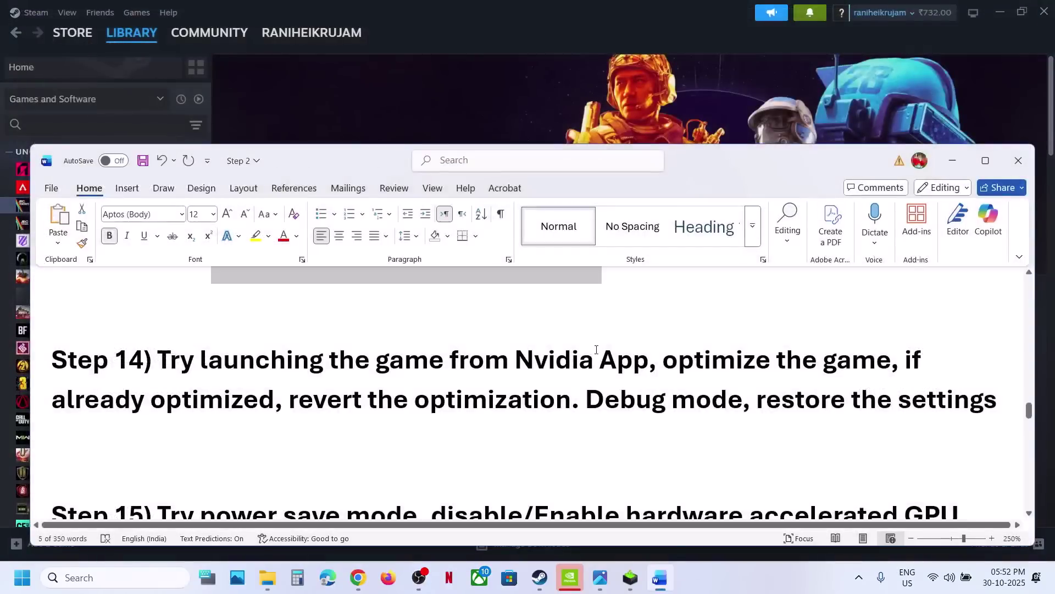
Highlight "Debug mode" in Step 14 of the Word document and open NVIDIA Control Panel from the desktop
left_click_drag(589, 405, 709, 404)
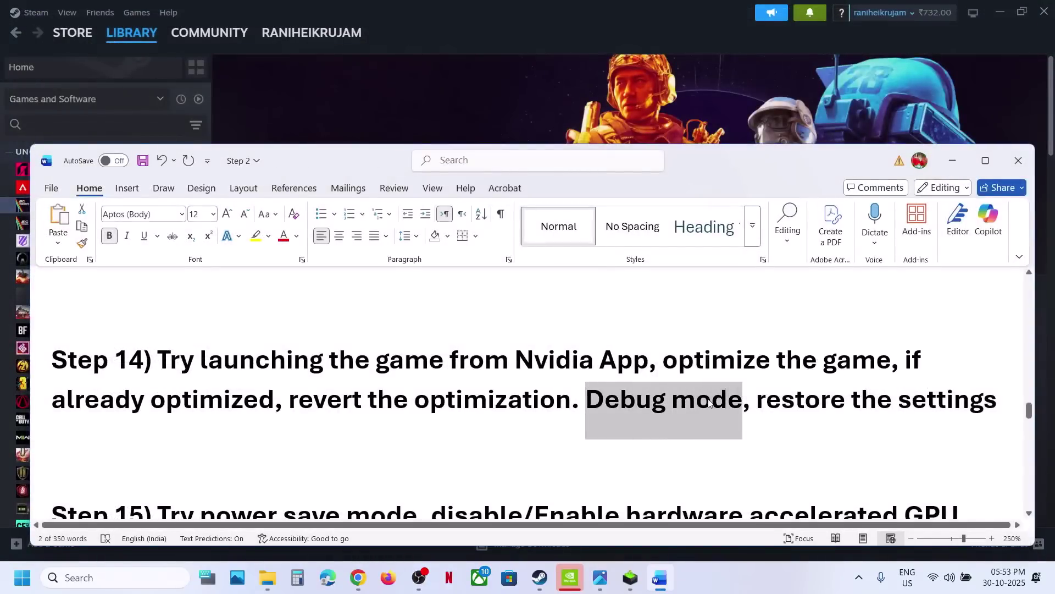
key("super+d")
right_click(534, 305)
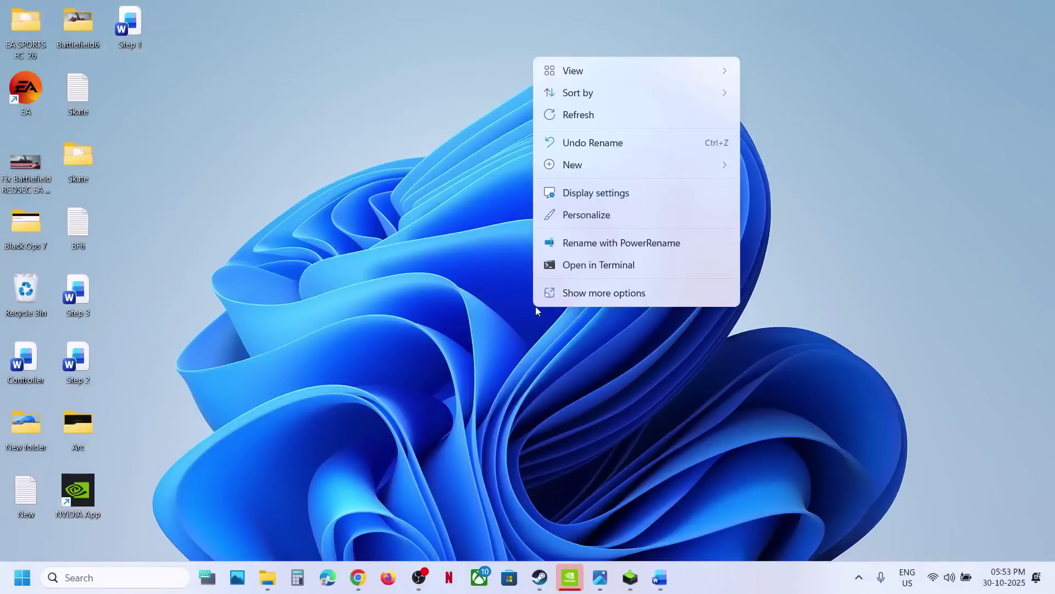
left_click(579, 293)
left_click(572, 429)
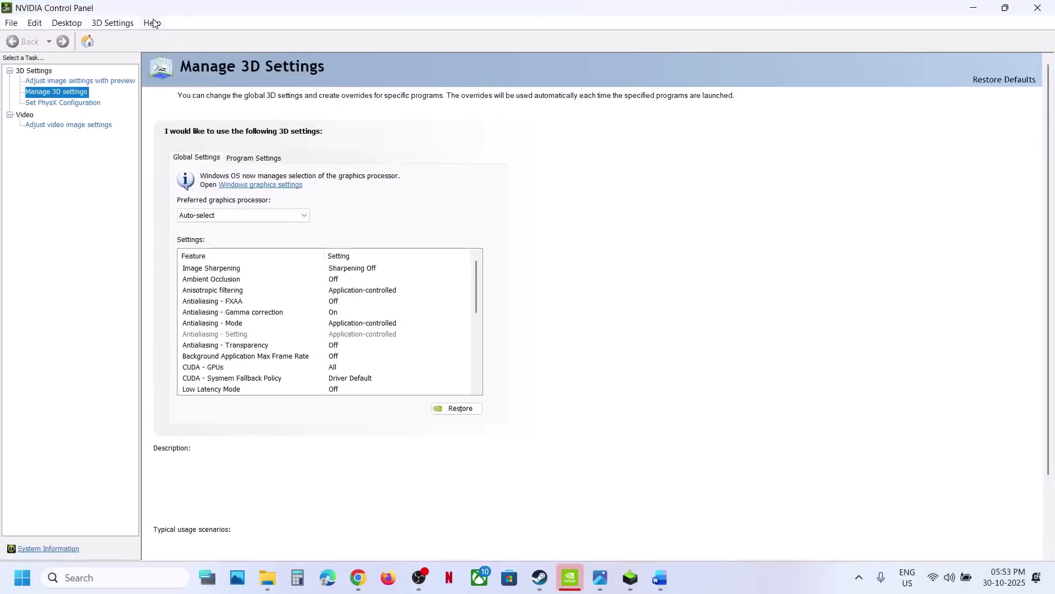
Switch on Debug Mode in NVIDIA Control Panel and recheck the option
left_click(153, 23)
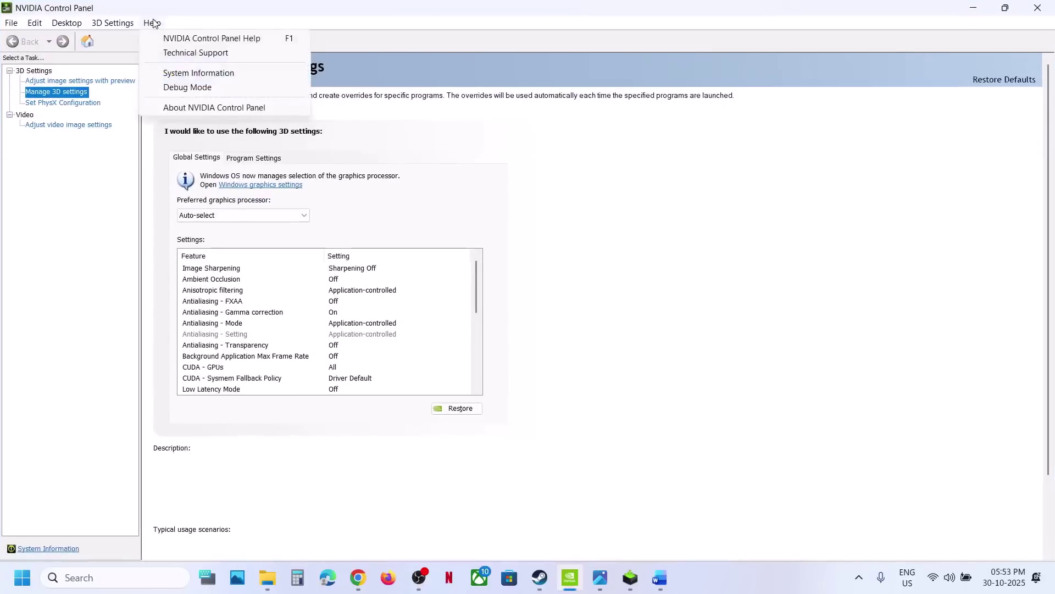
left_click(192, 88)
left_click(153, 24)
left_click(94, 228)
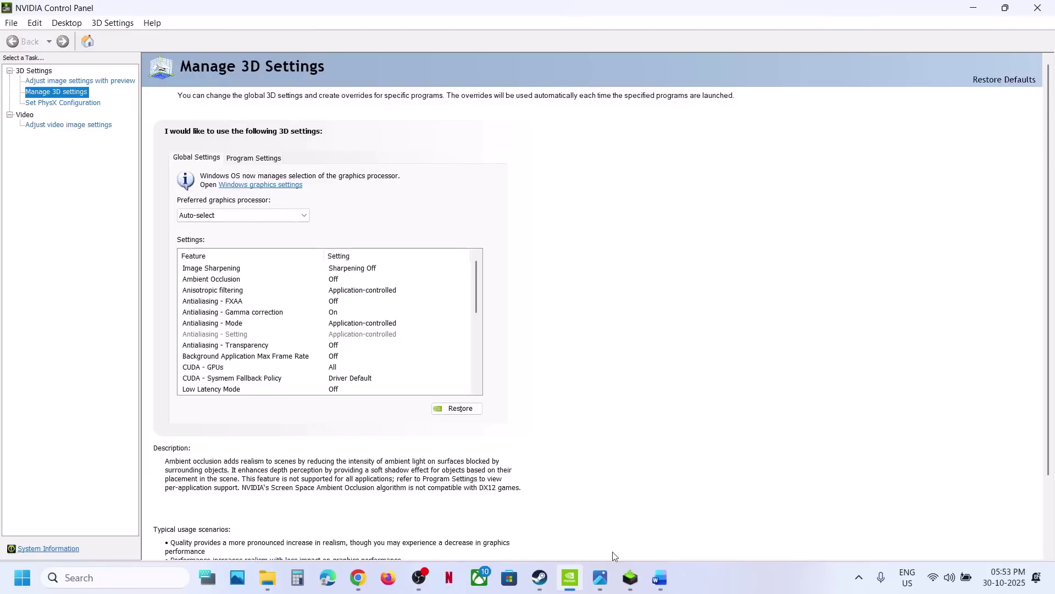
Highlight "restore the settings" in the Word document, and restore the global 3D settings in NVIDIA Control Panel before closing it
left_click(660, 577)
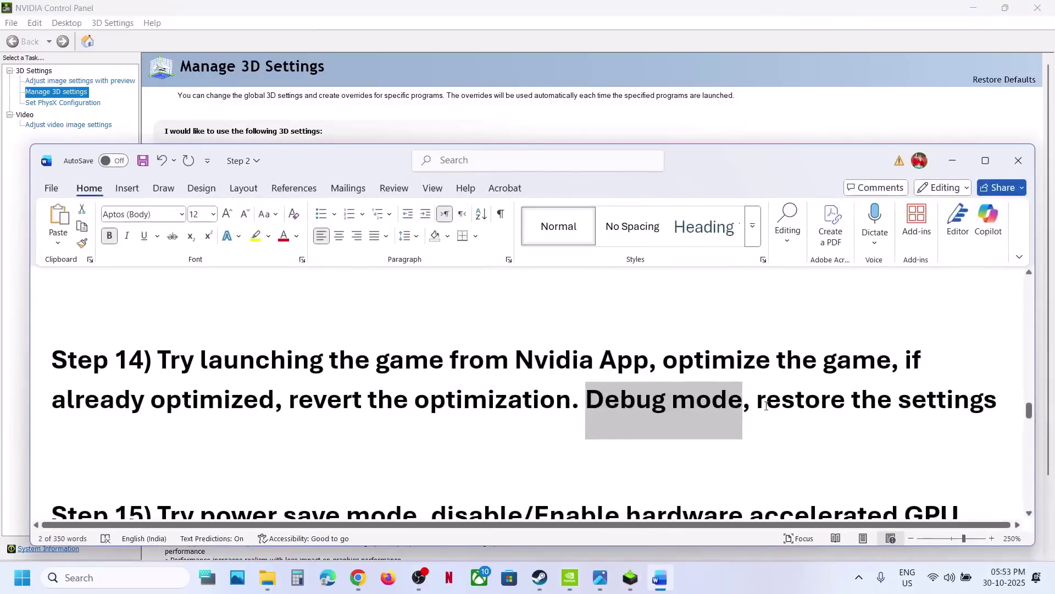
left_click_drag(766, 405, 997, 405)
left_click(806, 121)
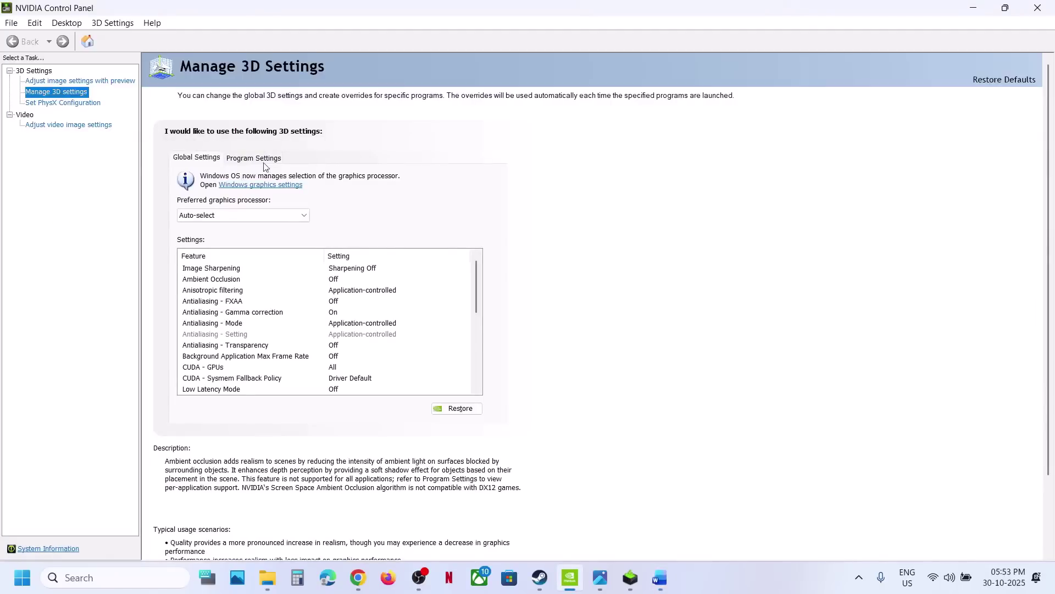
left_click(459, 408)
left_click(634, 297)
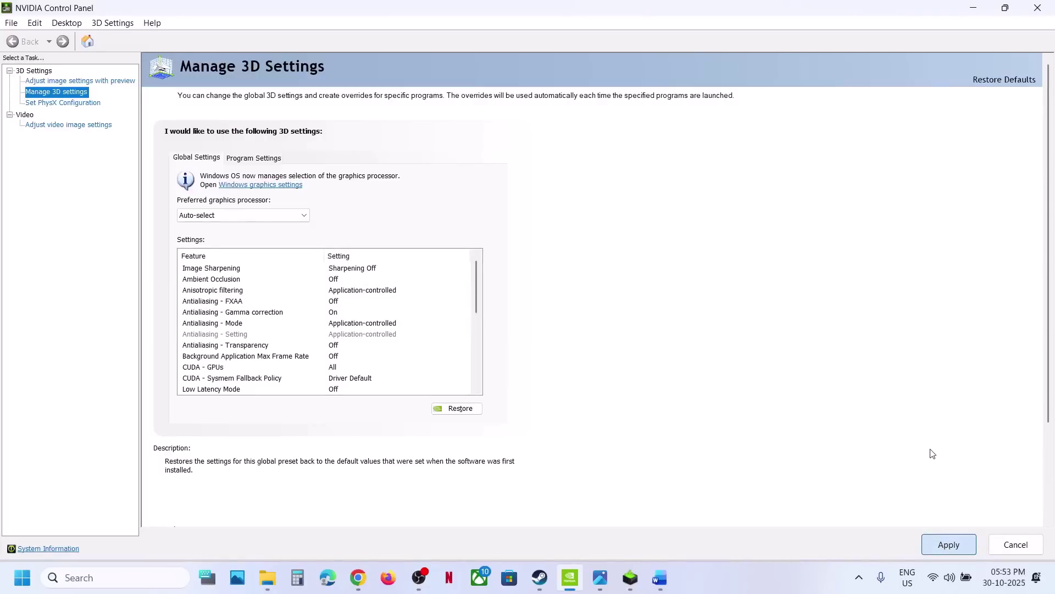
left_click(1038, 7)
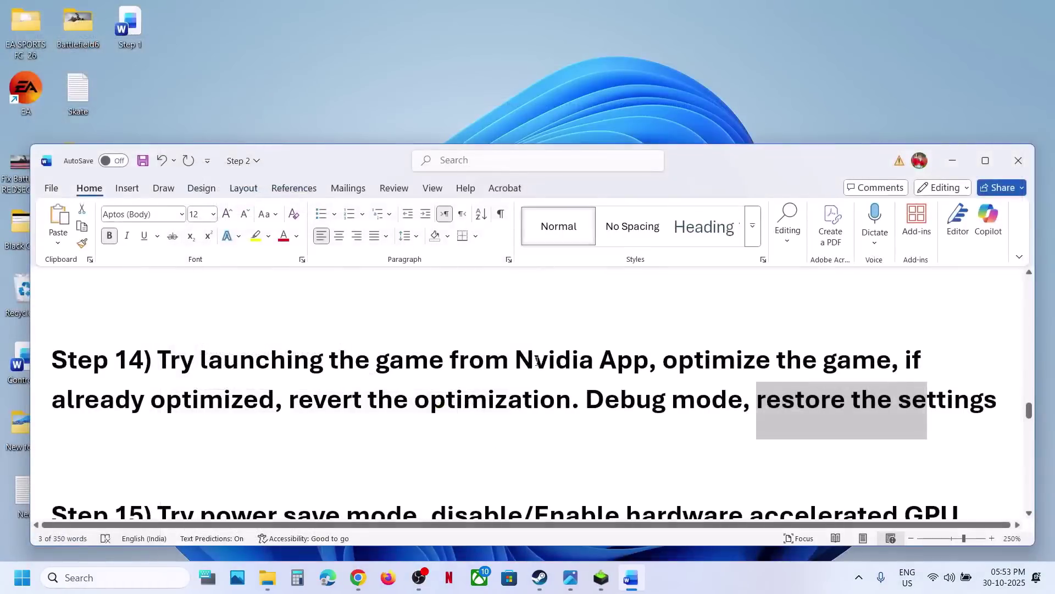
Go to Step 15 of the Word document and open the Power Options in the Windows Control Panel
scroll(536, 364, "down", 3)
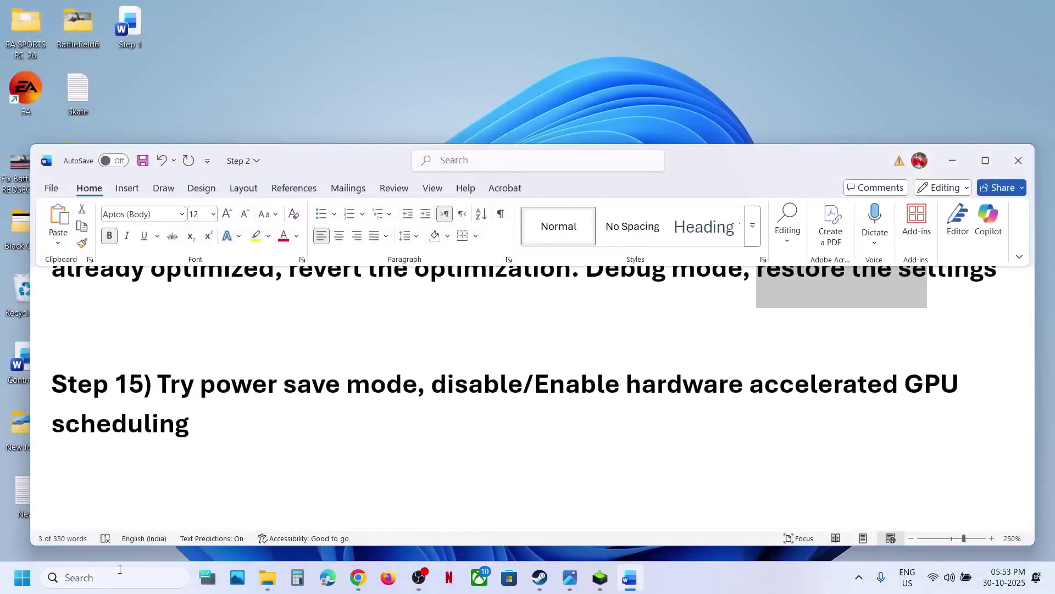
left_click(120, 574)
type("control")
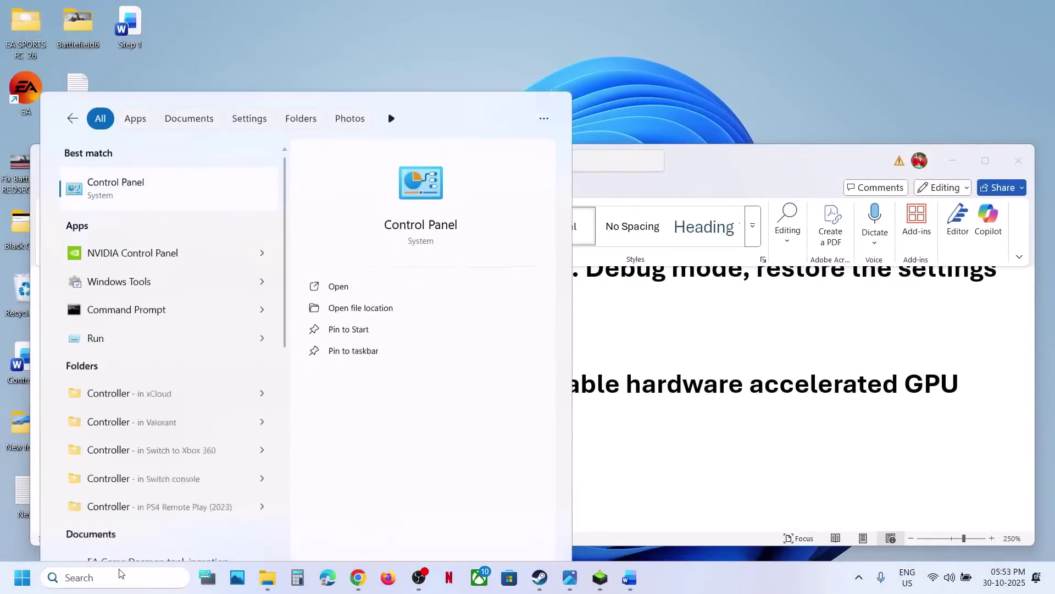
key("Escape")
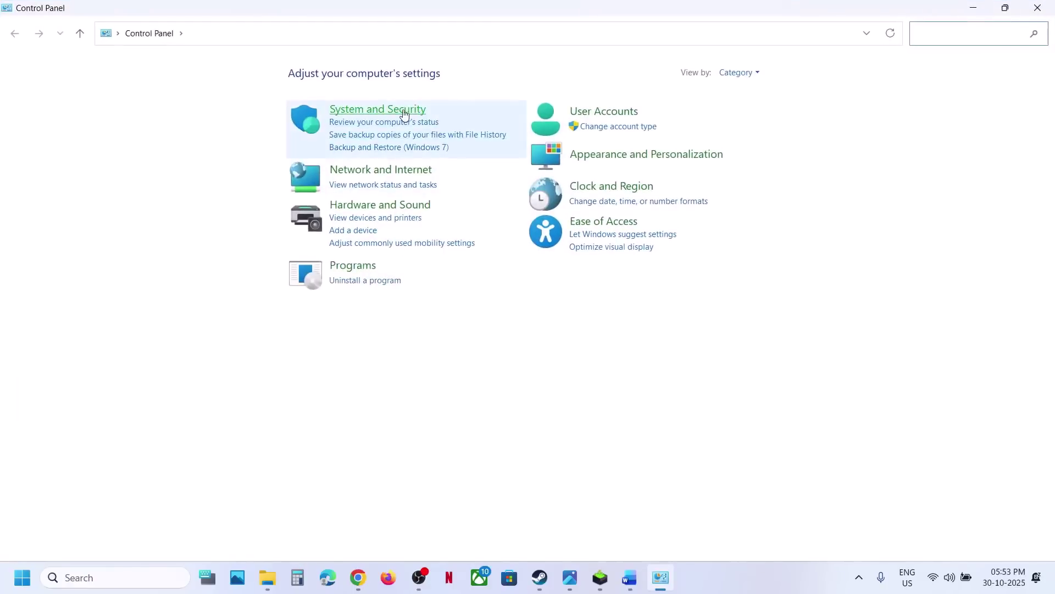
left_click(370, 204)
left_click(222, 190)
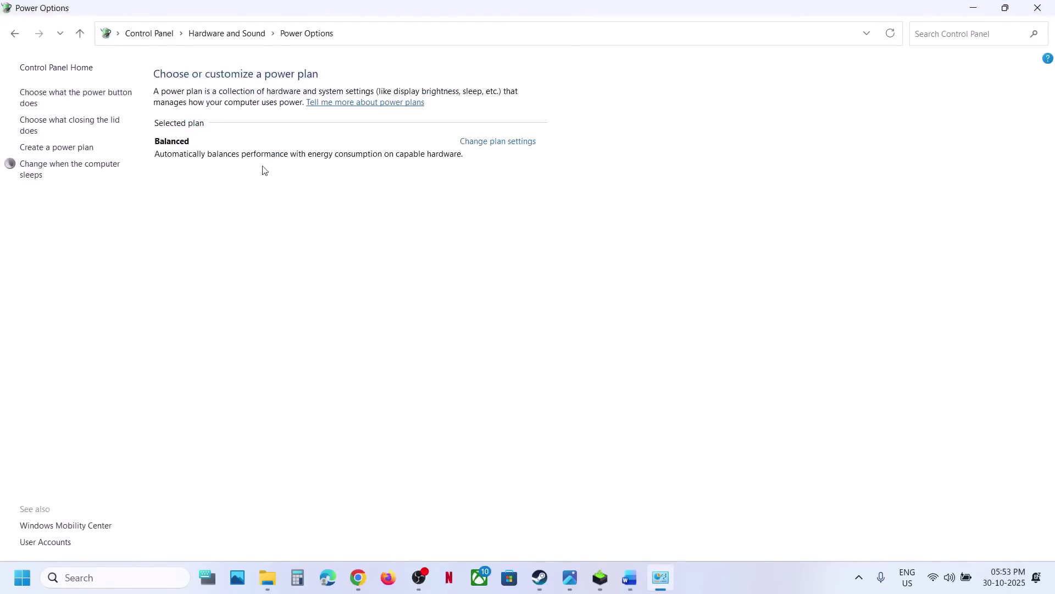
View the power plans in the Power Saver.jpg image, and close the image and the Power Options window
left_click(570, 577)
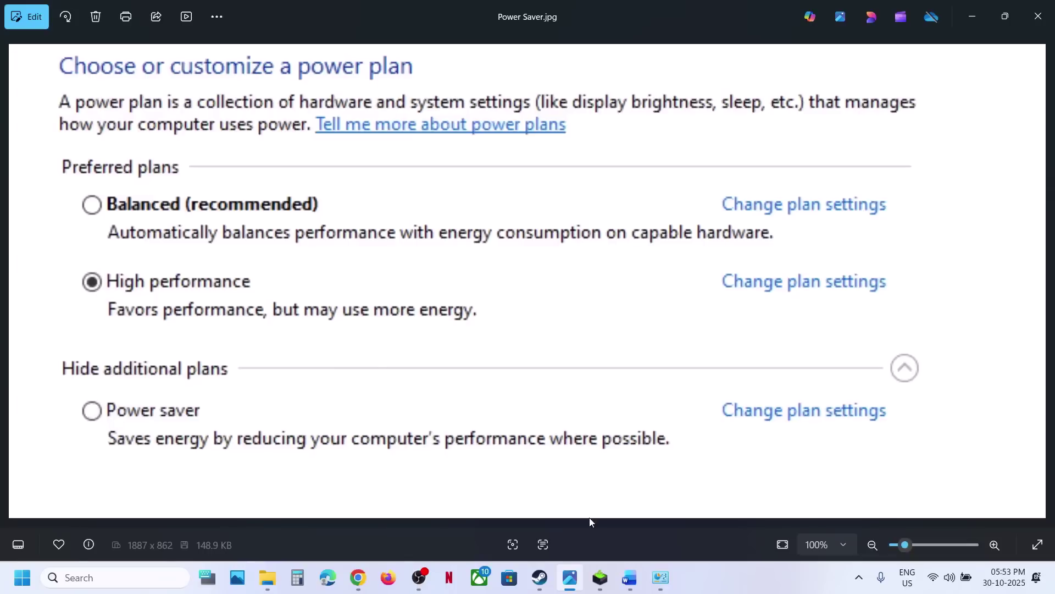
left_click(1037, 16)
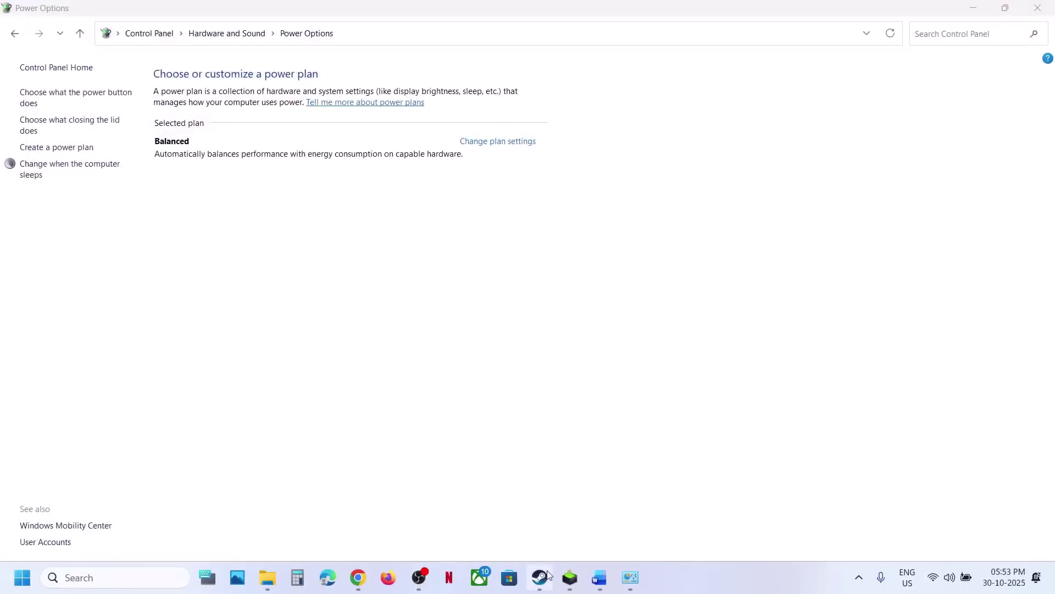
left_click(1038, 8)
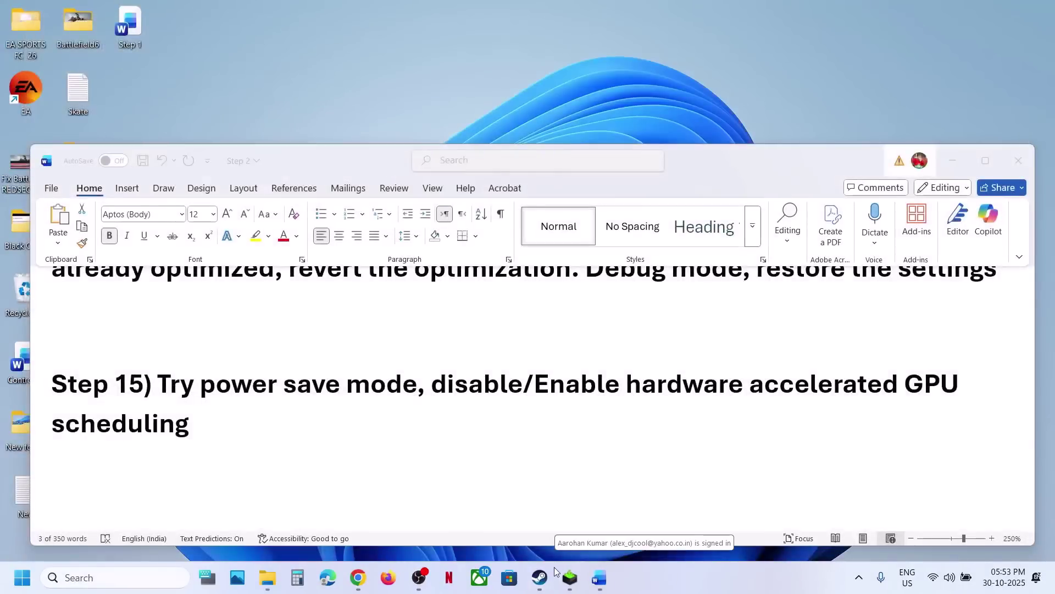
Highlight "Enable hardware accelerated GPU scheduling" in Step 15 of the Word document and open the Windows Graphics settings
left_click(555, 569)
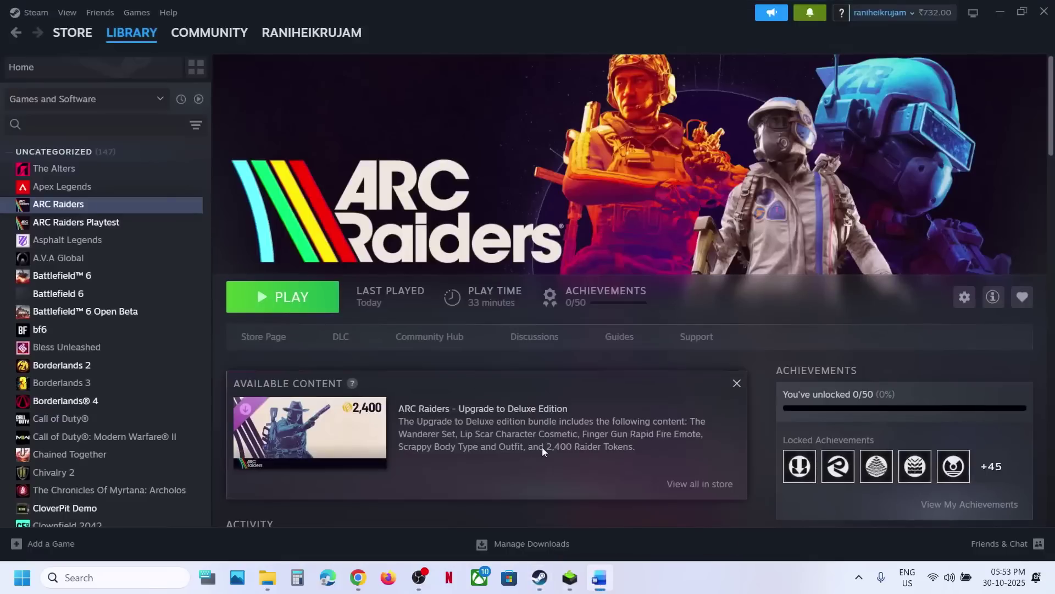
left_click(609, 573)
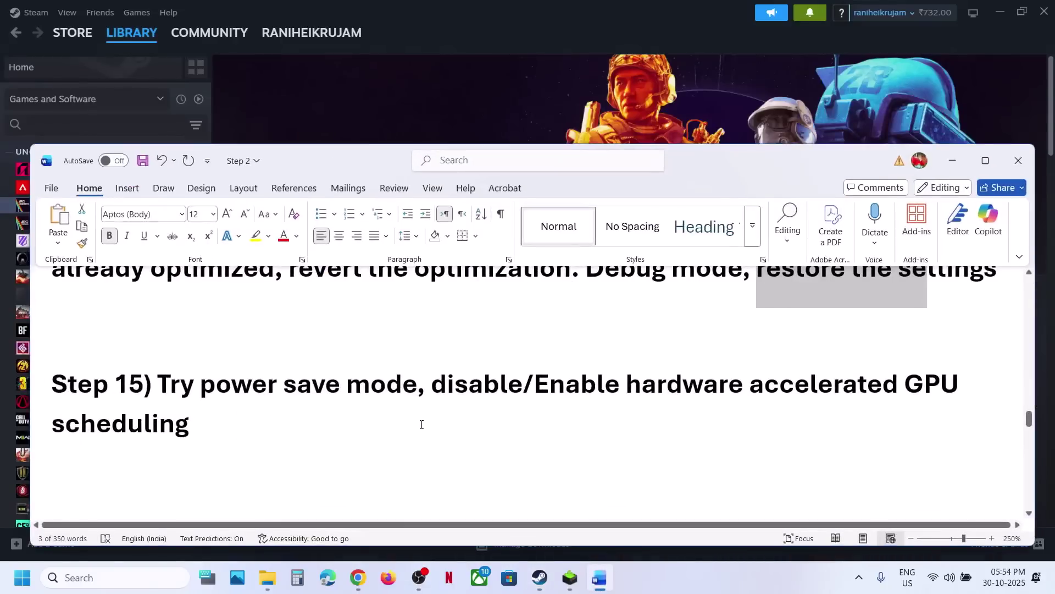
left_click_drag(562, 386, 763, 428)
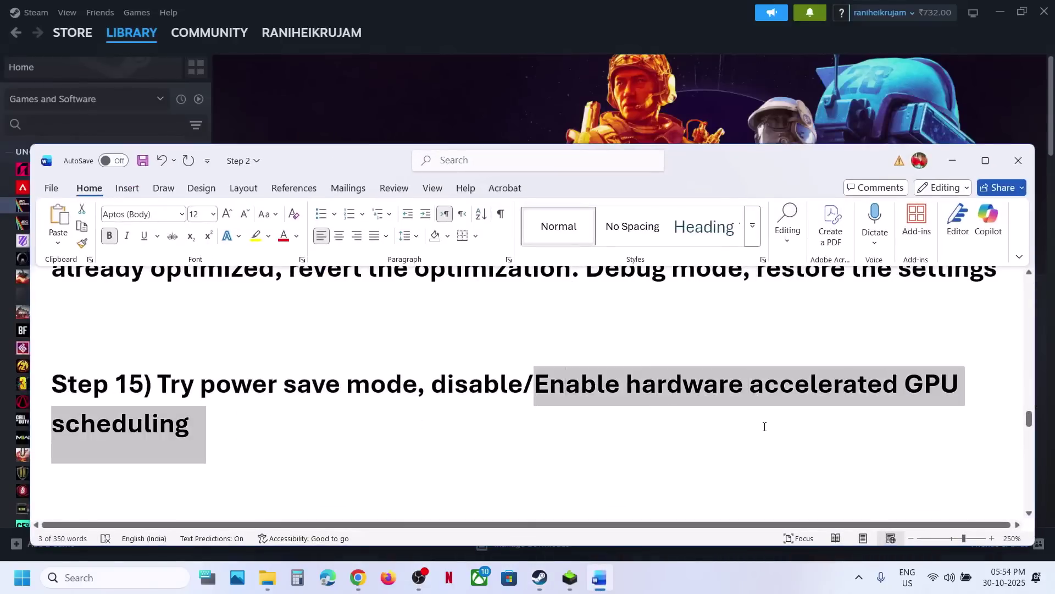
left_click(398, 108)
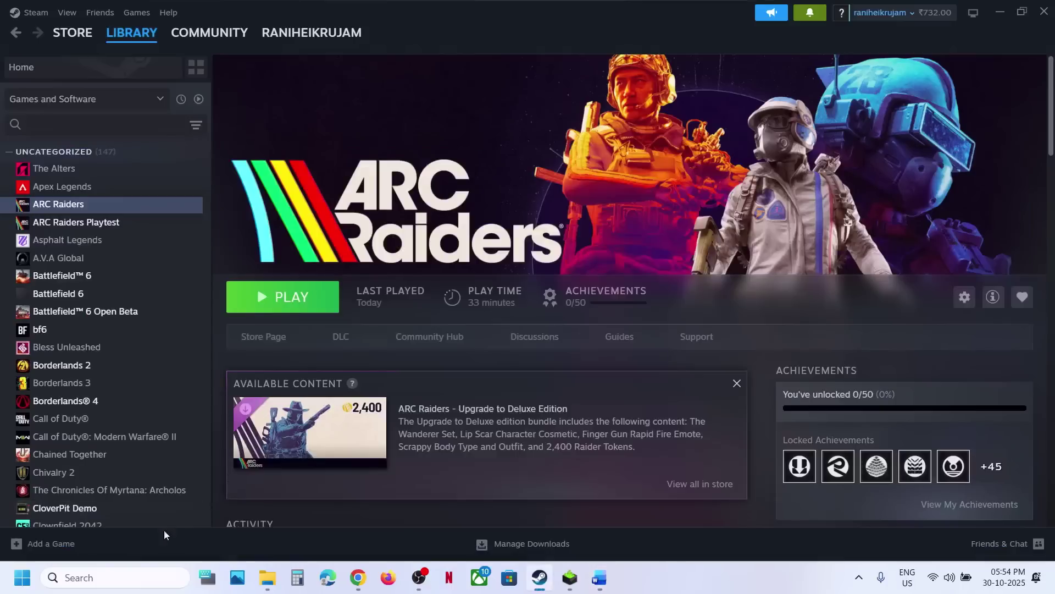
left_click(127, 576)
type("graphics settings")
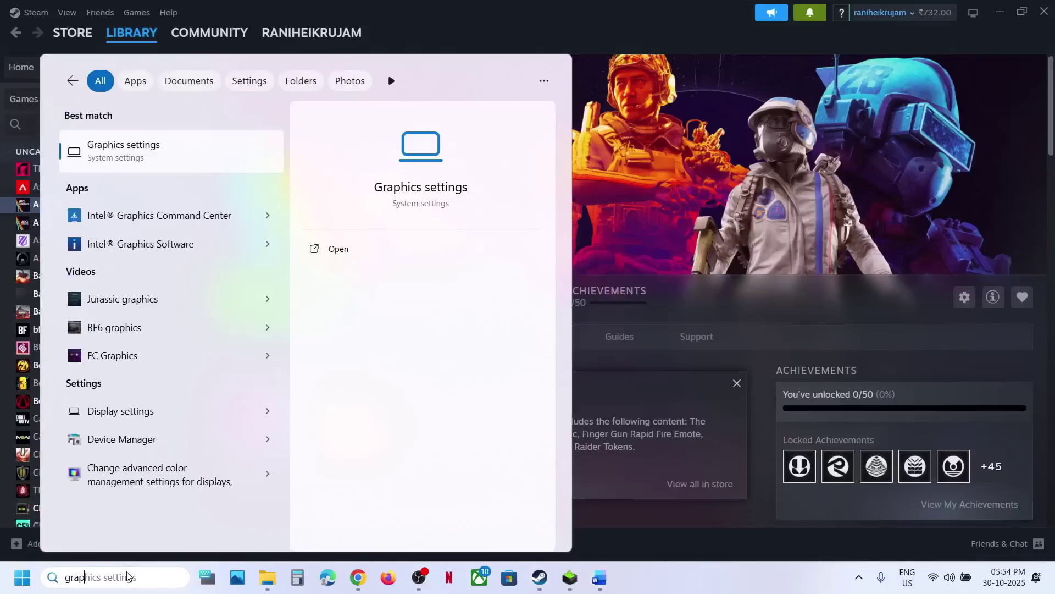
key("Return")
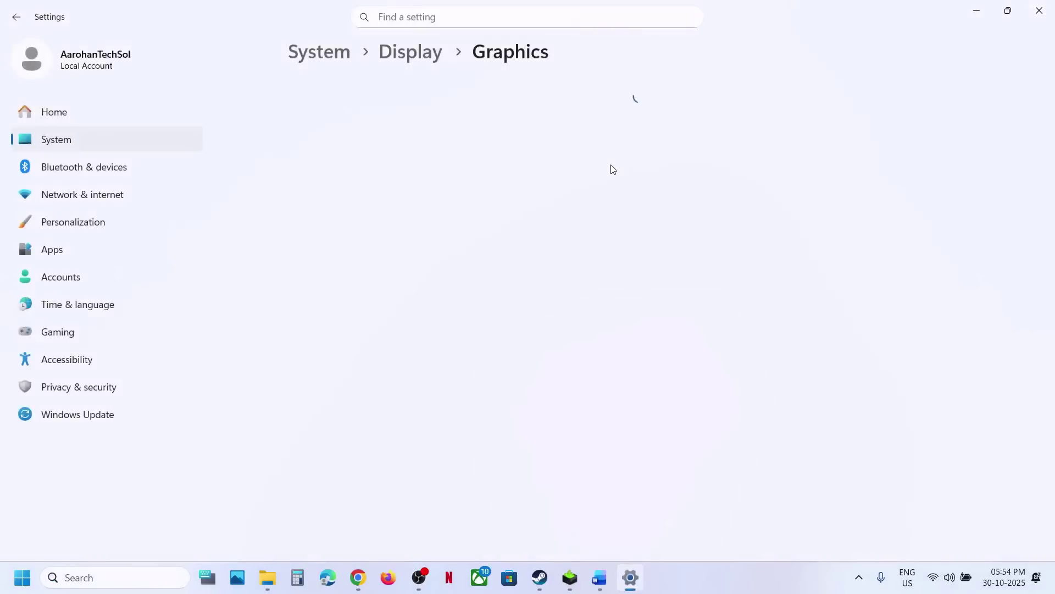
Turn on Hardware-accelerated GPU scheduling in the advanced graphics settings, and toggle it again after a brief look at Steam
left_click(379, 227)
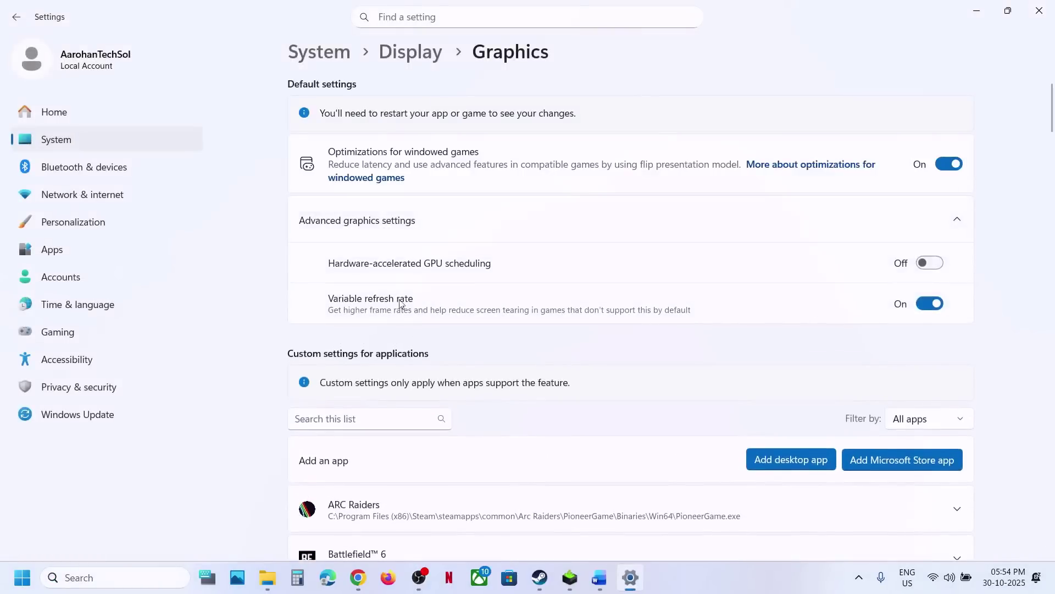
left_click(939, 266)
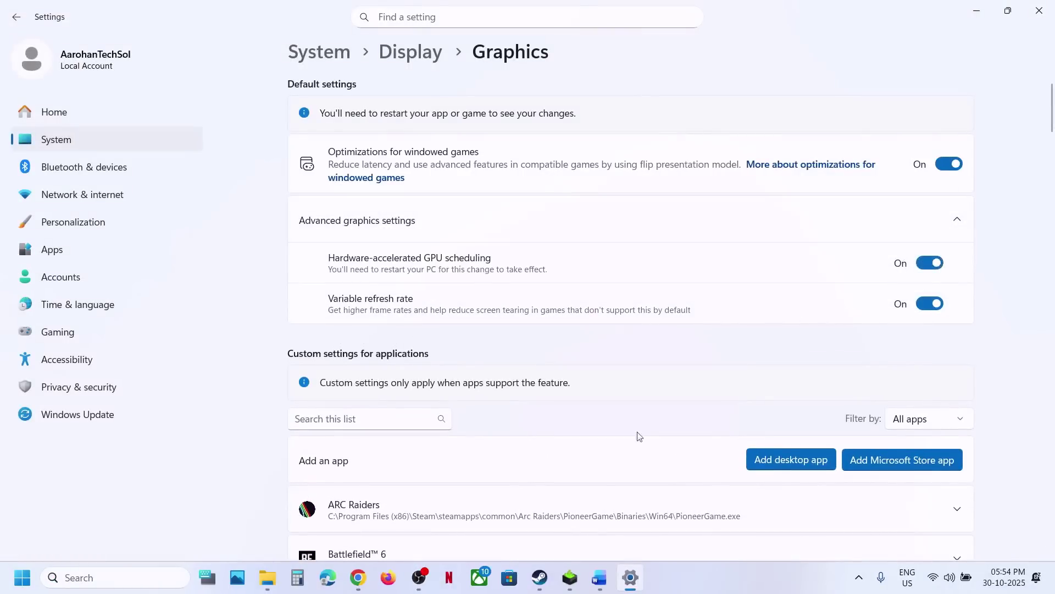
left_click(541, 577)
left_click(541, 577)
left_click(929, 263)
Go to Step 16 of the Word document and disable the in-game Steam Overlay in the ARC Raiders properties in Steam
left_click(599, 578)
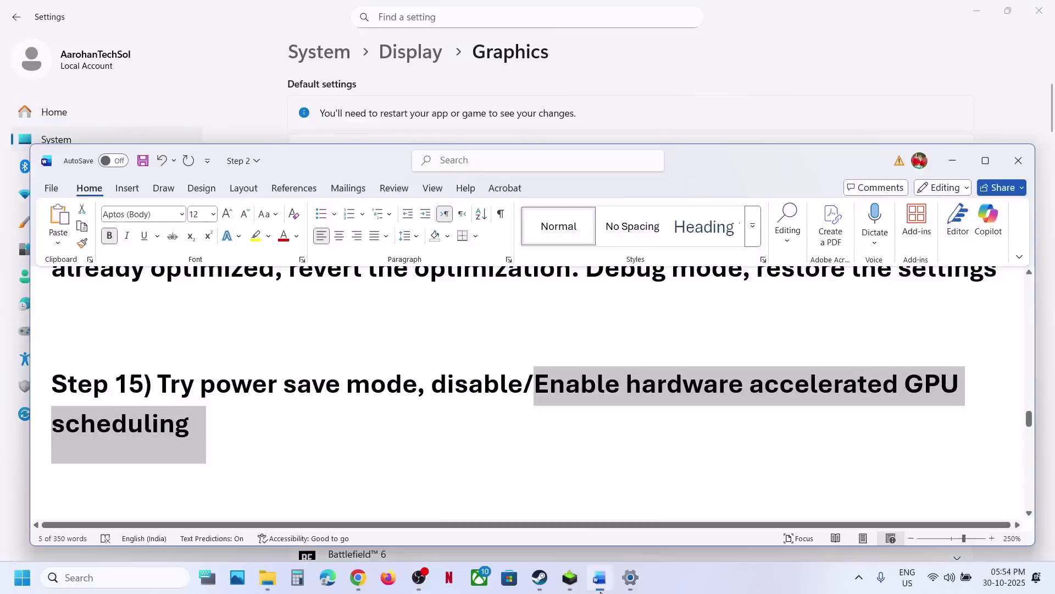
scroll(399, 384, "down", 4)
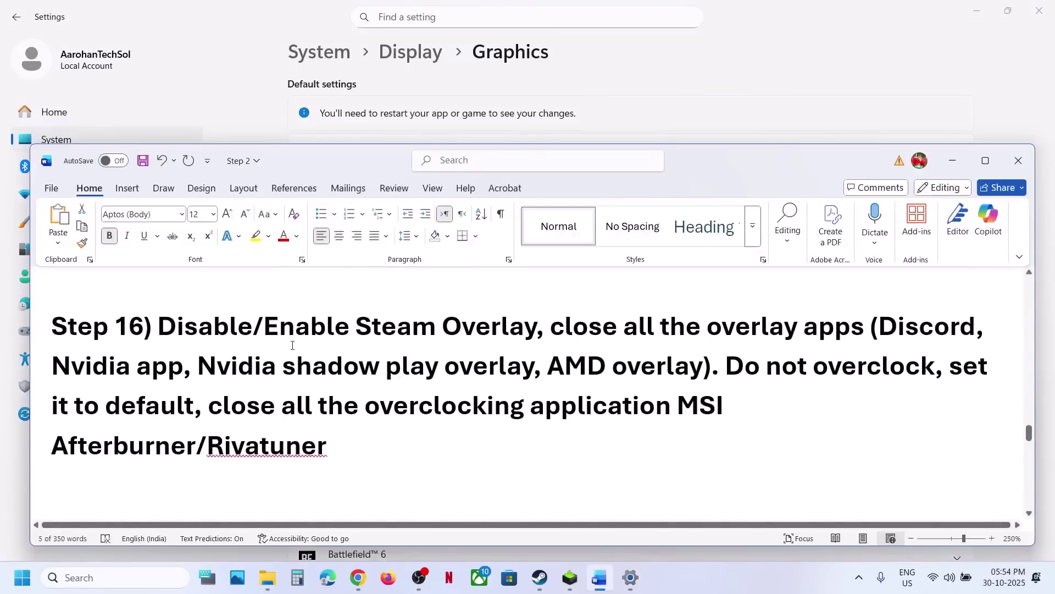
left_click(538, 578)
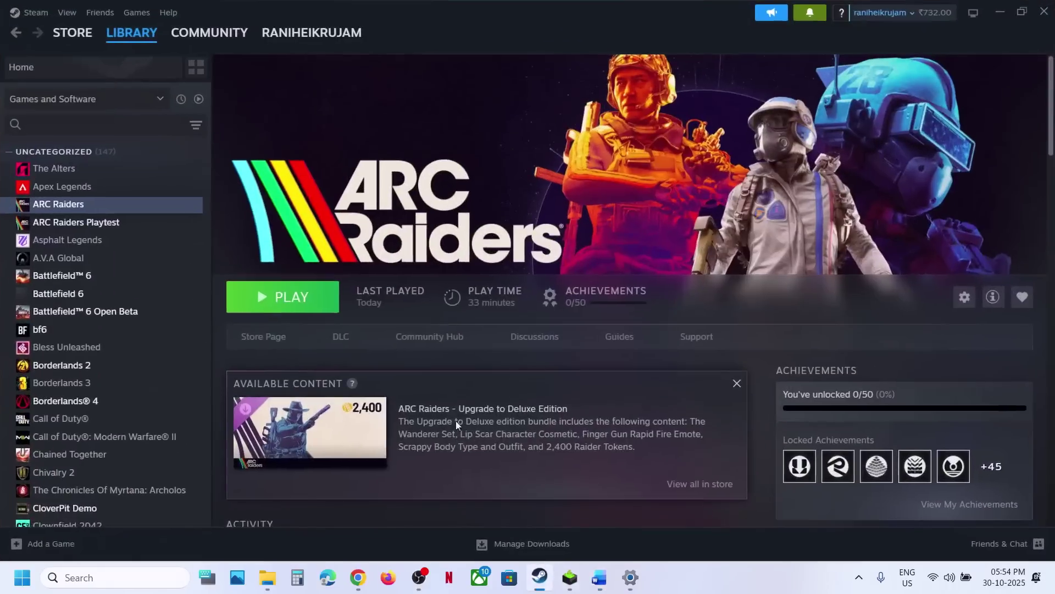
right_click(92, 204)
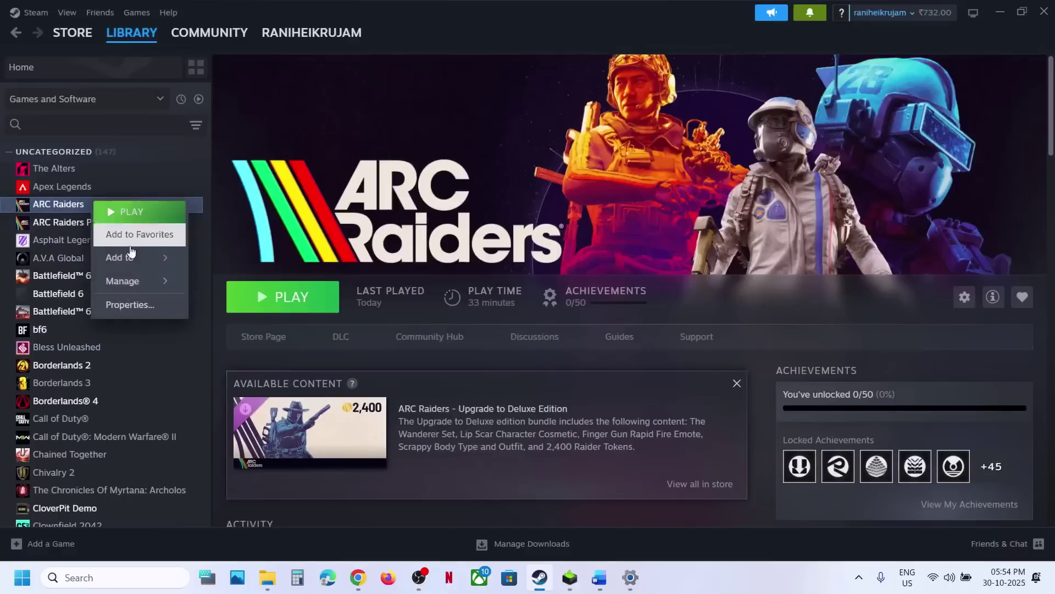
left_click(128, 304)
left_click(783, 143)
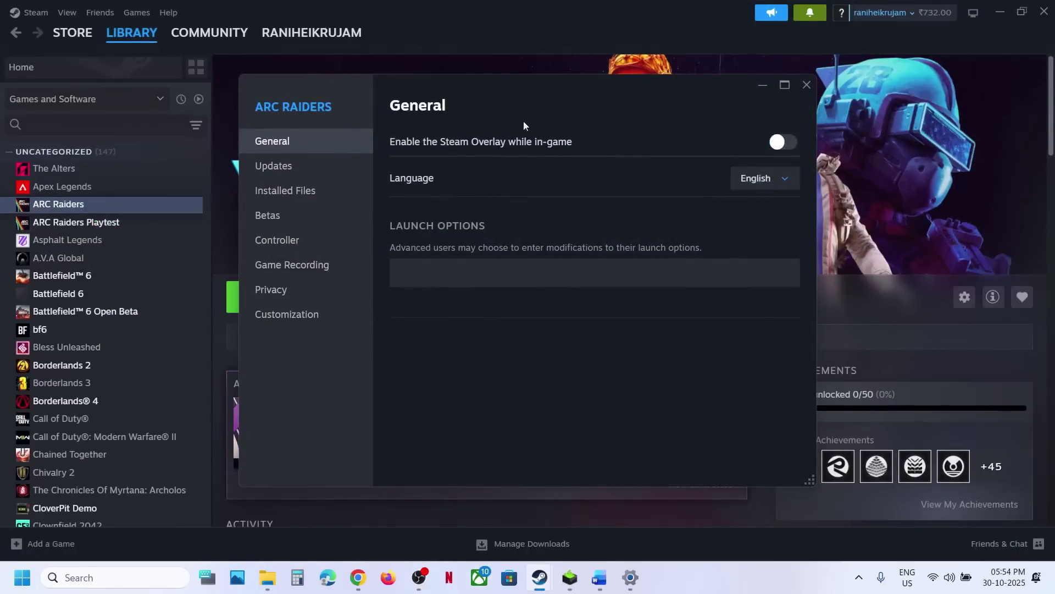
left_click(807, 85)
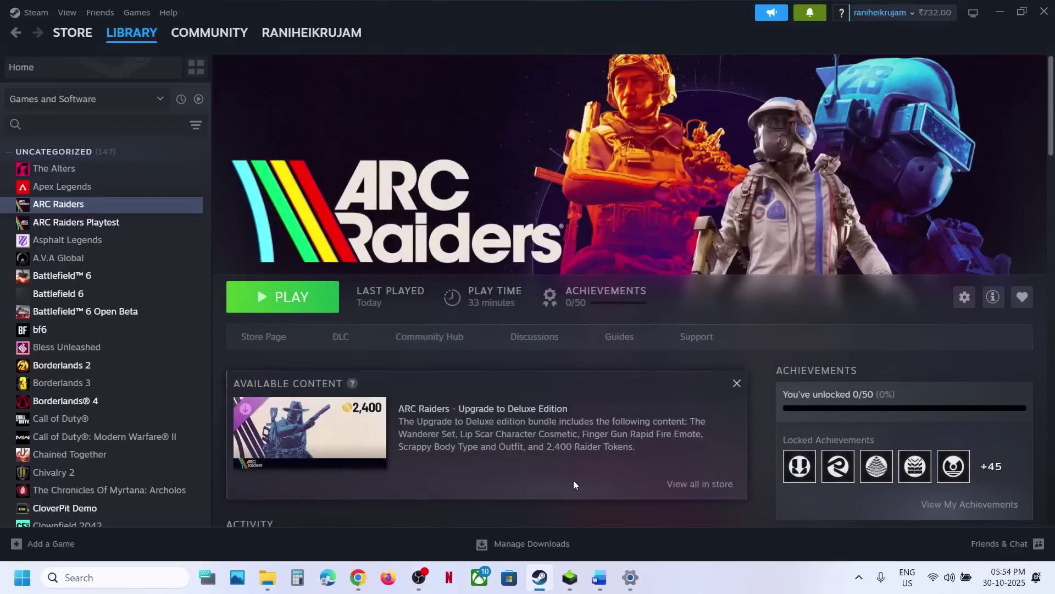
Highlight "close all the overlay" in Step 16 of the Word document
left_click(599, 586)
left_click_drag(550, 328, 794, 330)
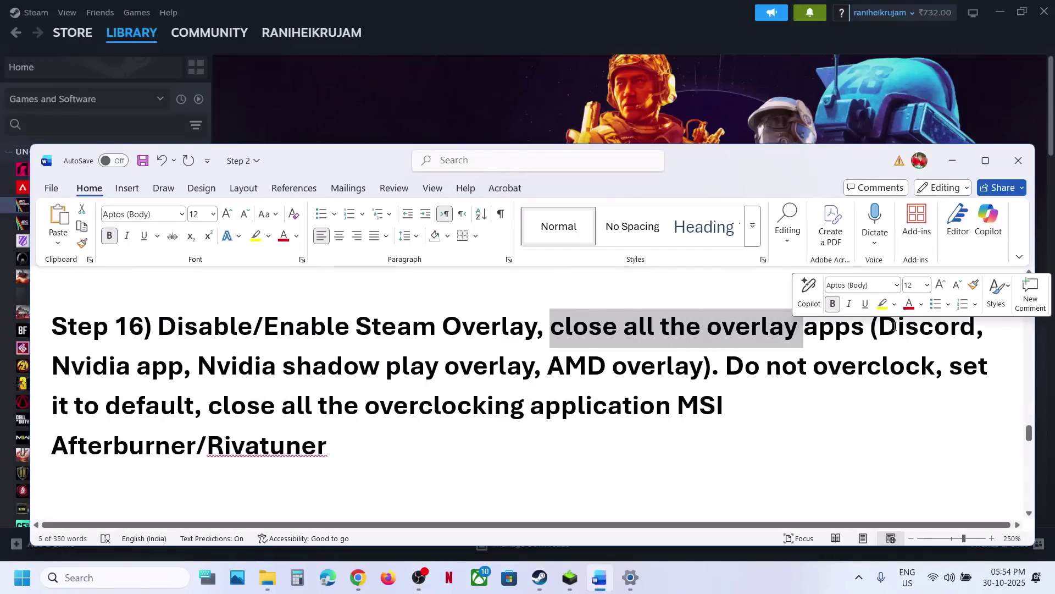
Highlight "Discord", "Nvidia app," and "close all the overlay apps" in Step 16 of the Word document
double_click(891, 325)
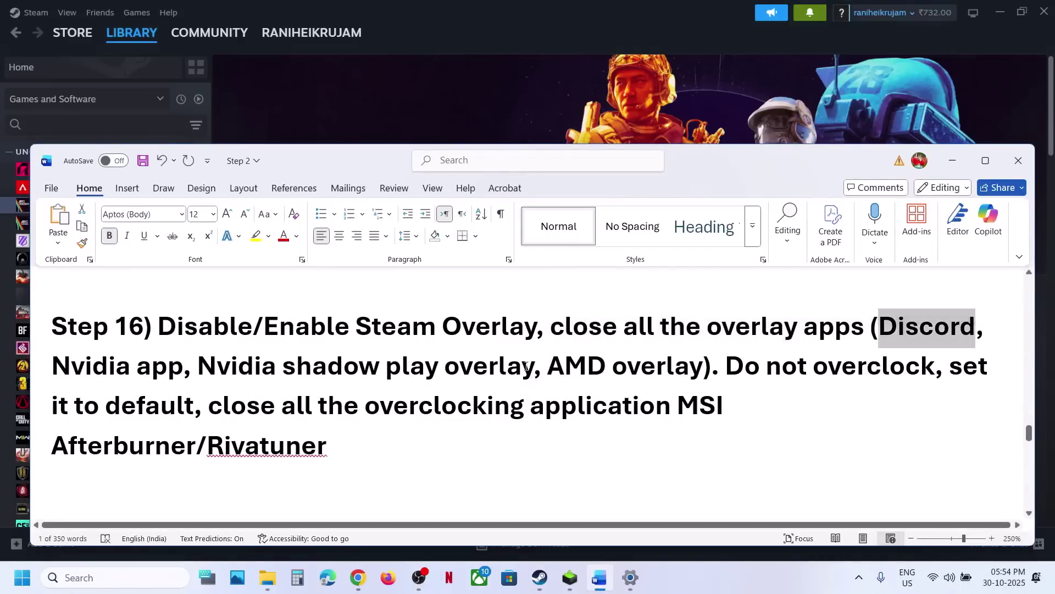
left_click_drag(63, 367, 188, 375)
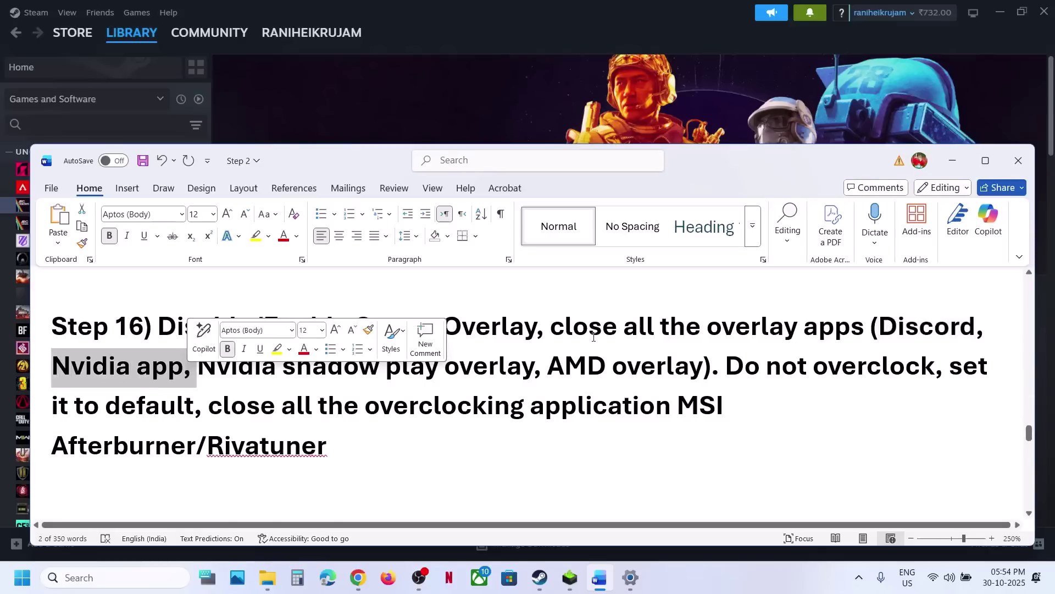
left_click_drag(590, 330, 872, 329)
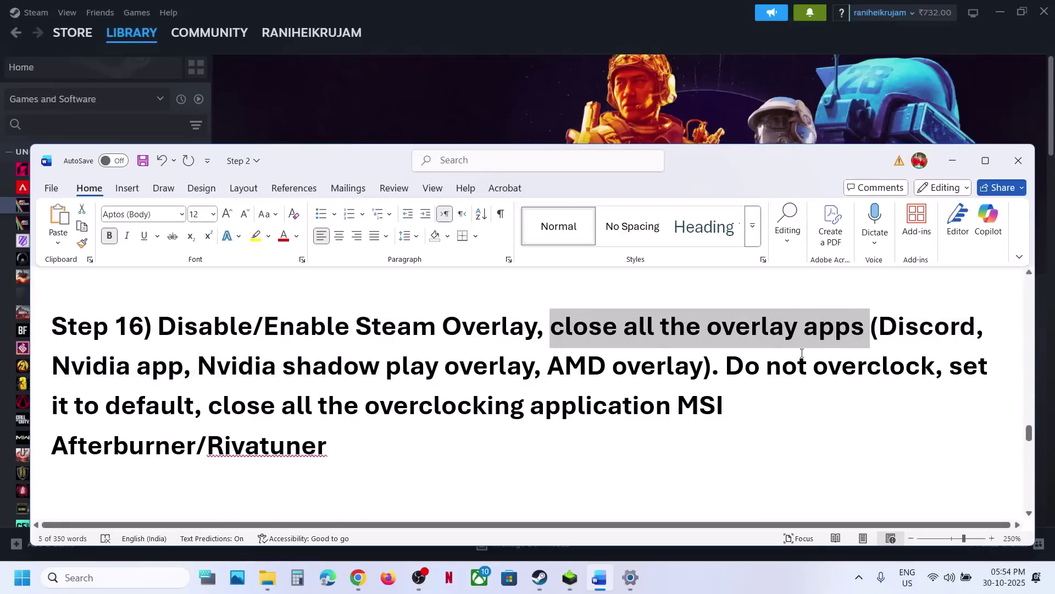
Highlight the Step 16 advice on not overclocking and closing overclocking applications such as MSI Afterburner/Rivatuner
left_click_drag(725, 369, 557, 407)
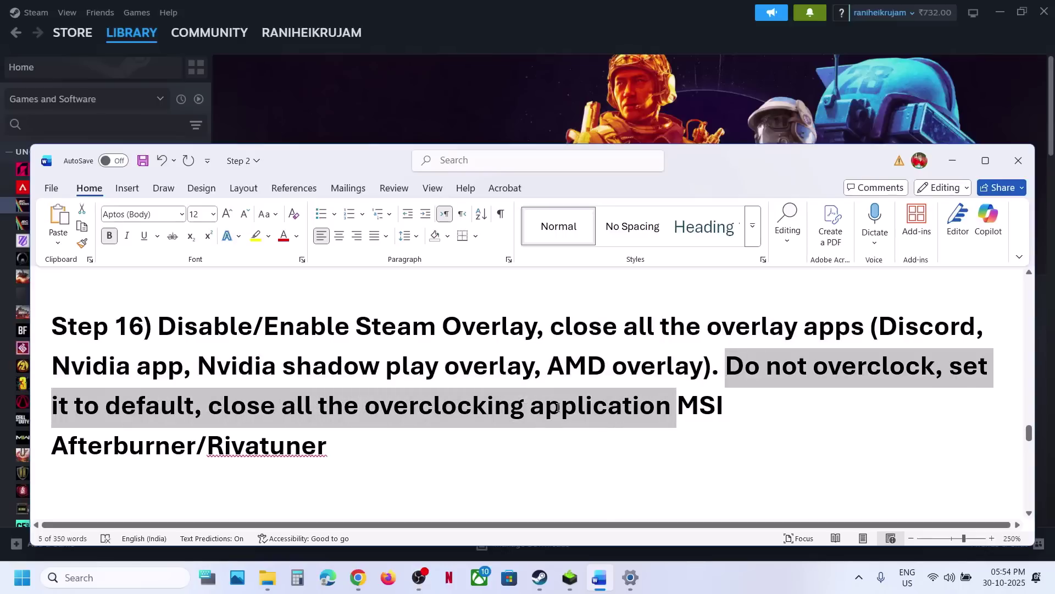
left_click_drag(651, 412, 304, 449)
left_click(302, 447)
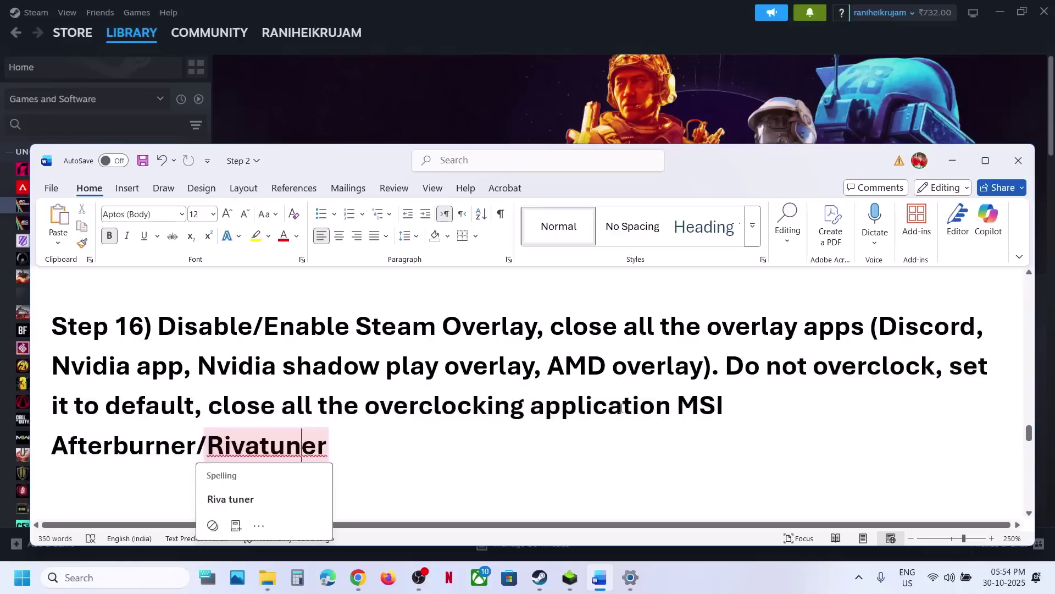
left_click(407, 416)
double_click(407, 416)
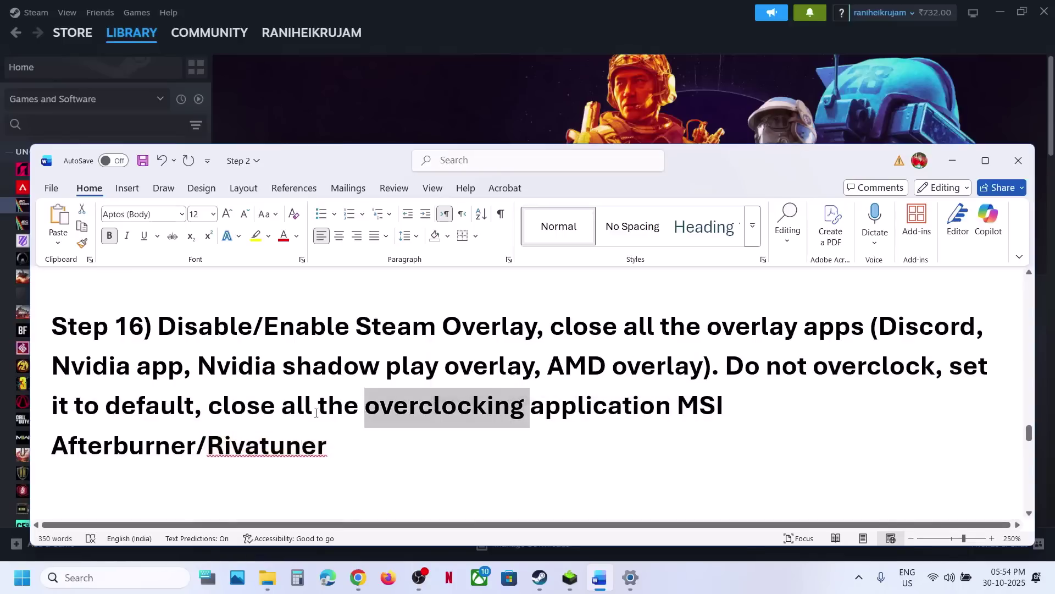
double_click(253, 411)
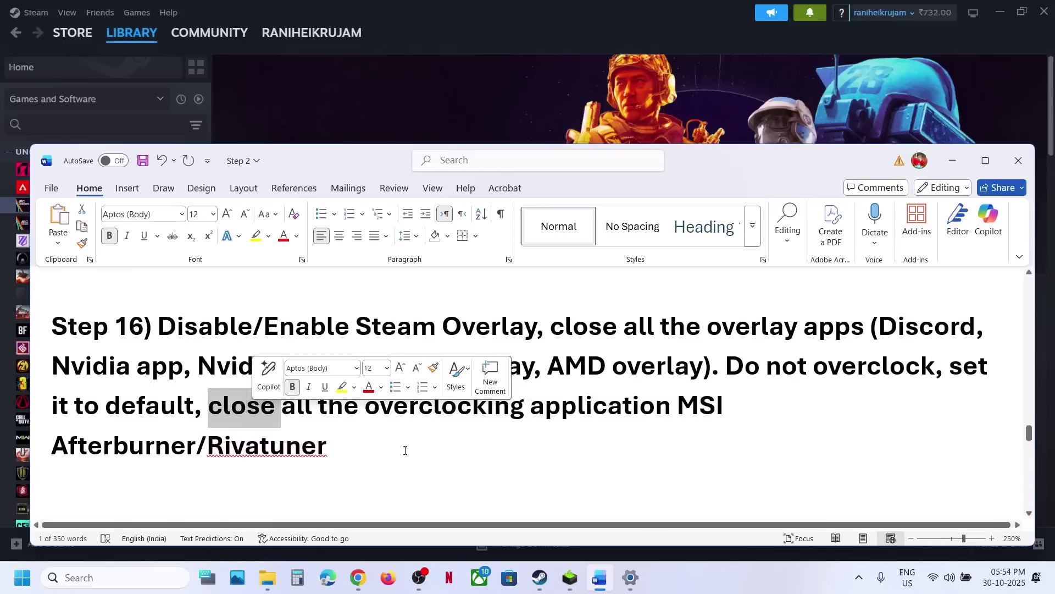
Go to Step 17 of the Word document and highlight the lower refresh rates "120hz/60Hz"
scroll(405, 449, "down", 3)
scroll(405, 449, "up", 1)
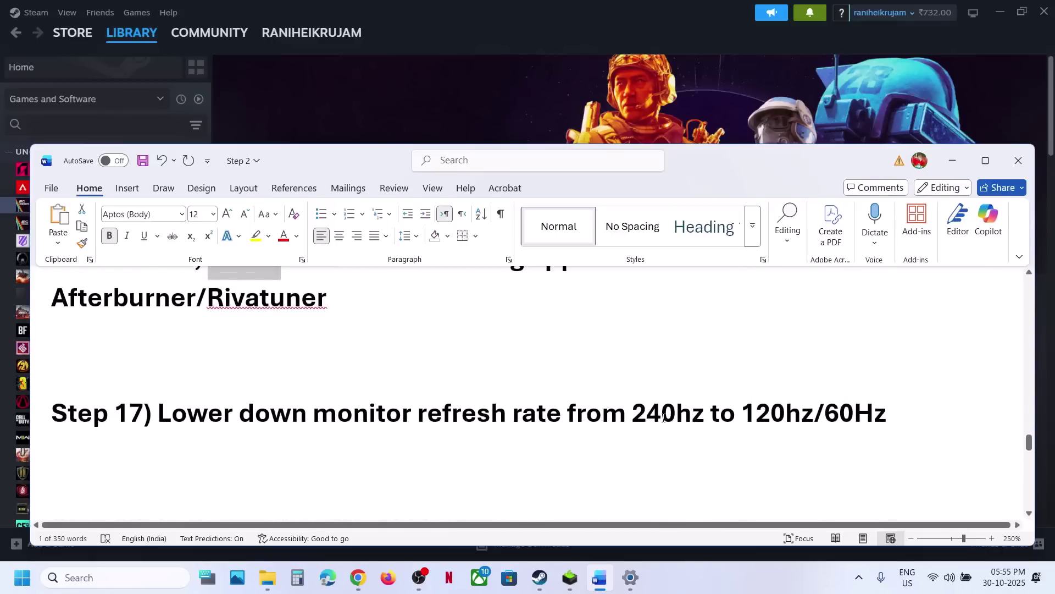
left_click_drag(636, 414, 886, 416)
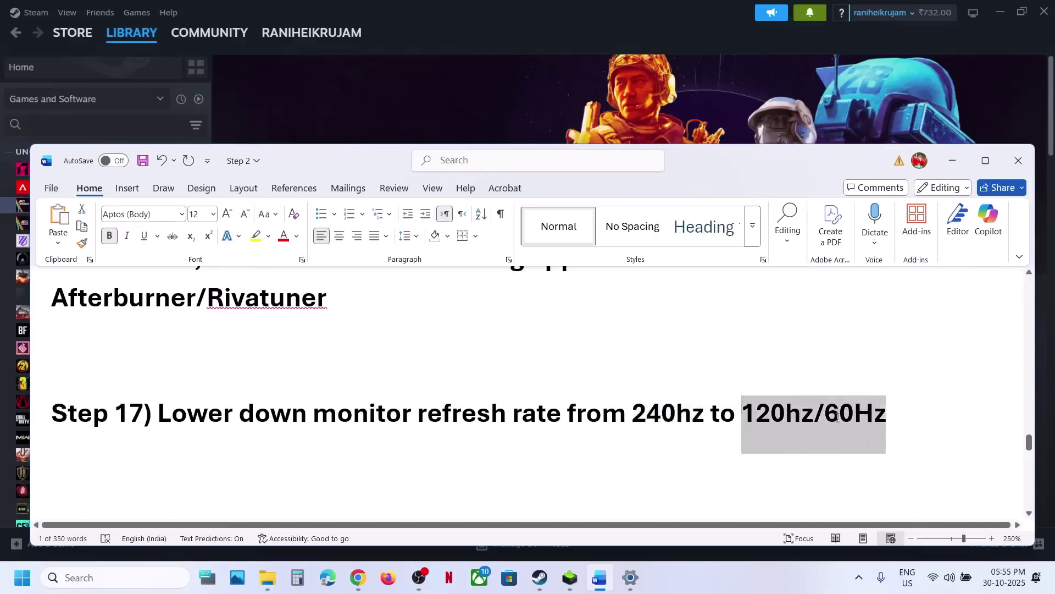
left_click(328, 450)
Copy "View Advanced system settings" from the virtual memory step in the Word document and open it through Windows search
scroll(329, 451, "down", 4)
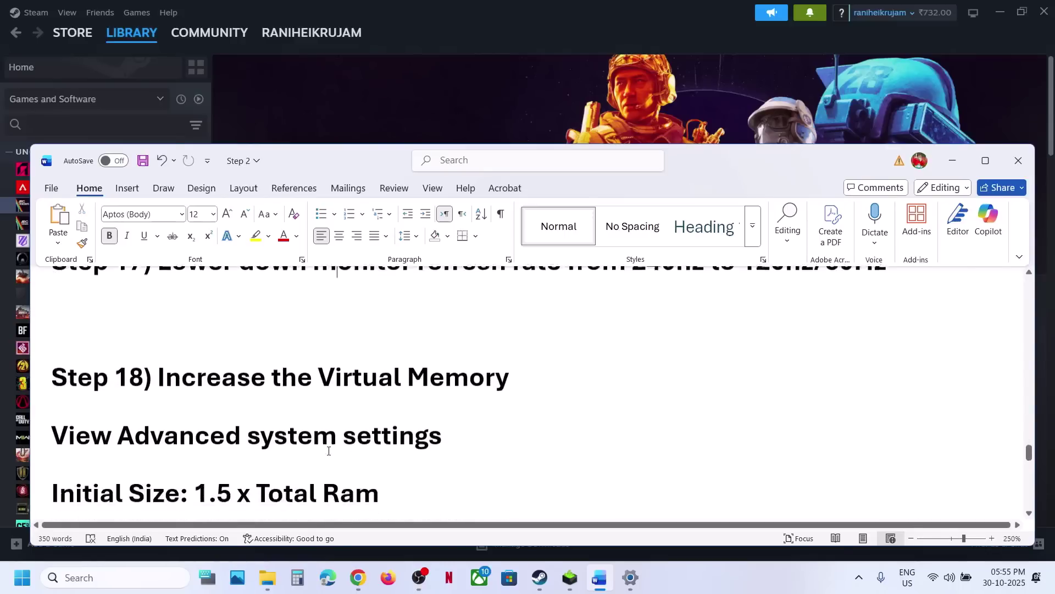
left_click(483, 67)
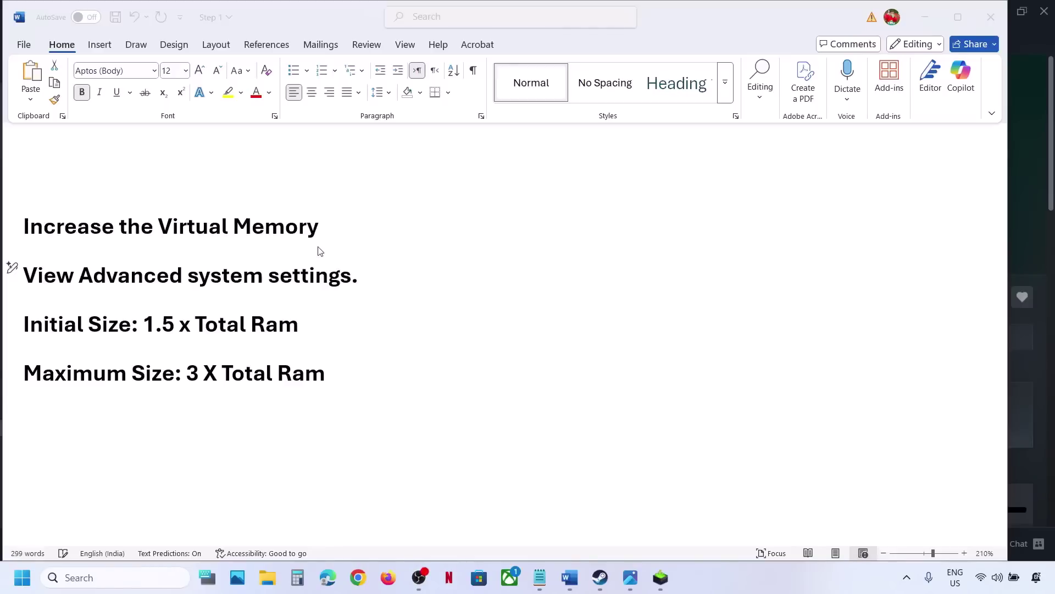
triple_click(317, 267)
right_click(199, 292)
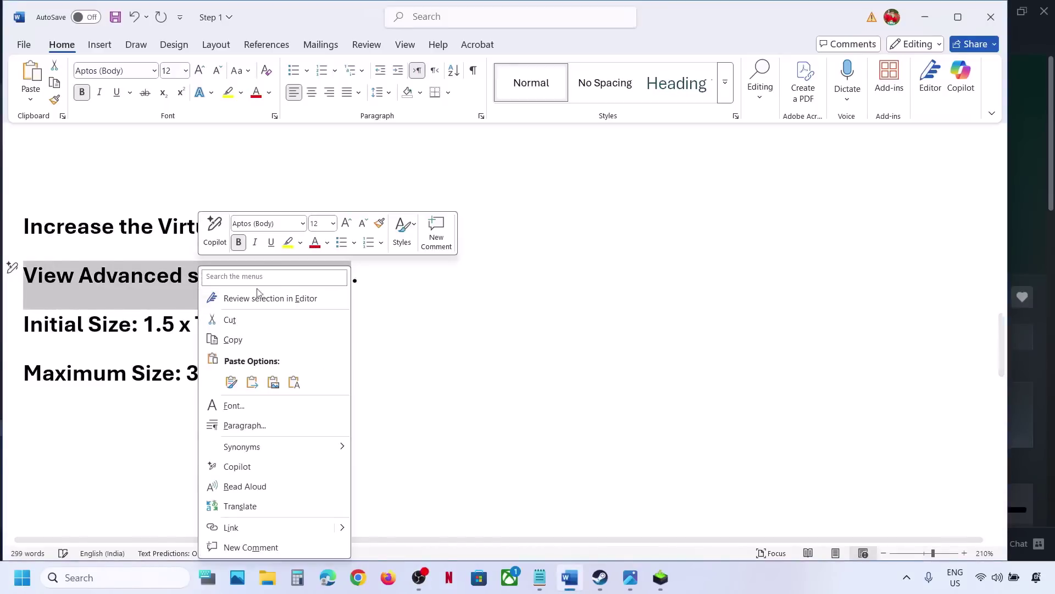
left_click(233, 339)
key("super+s")
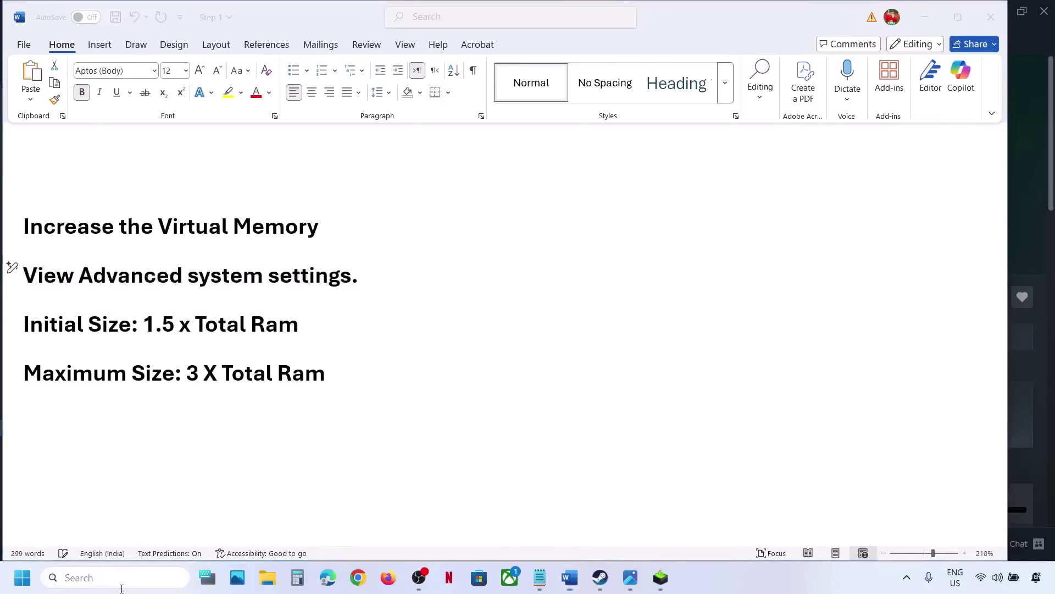
key("ctrl+v")
left_click(175, 156)
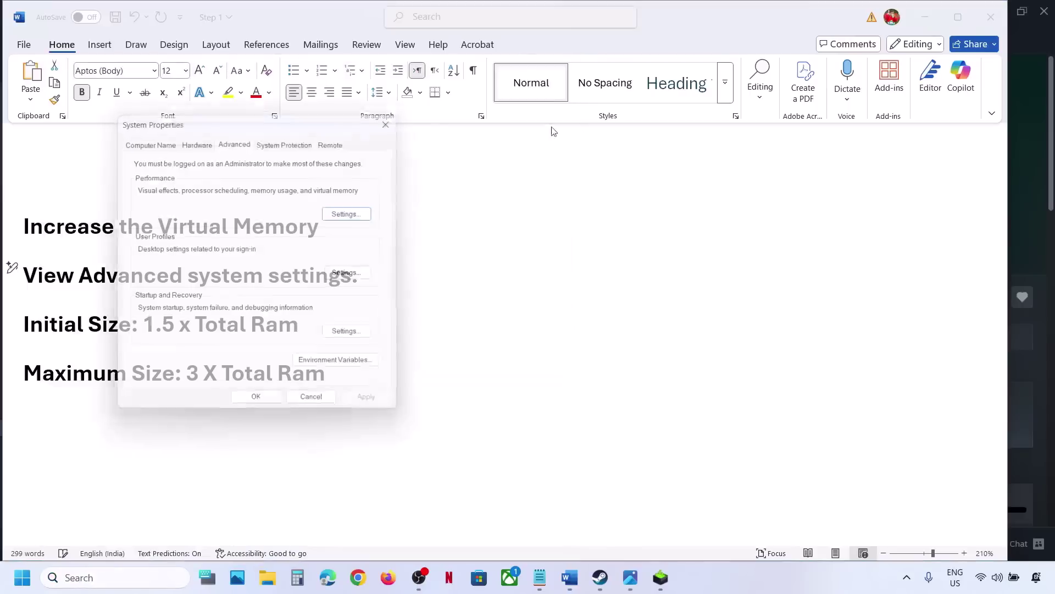
Move the System Properties window clear of the instructions and open the virtual memory settings from the advanced Performance Options
left_click_drag(307, 121, 860, 170)
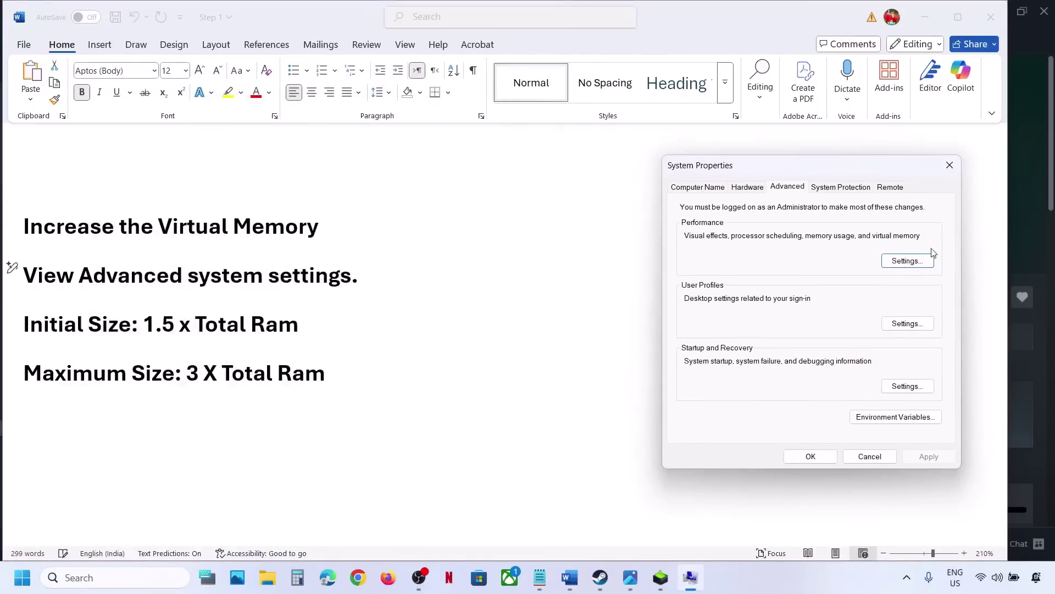
left_click(907, 261)
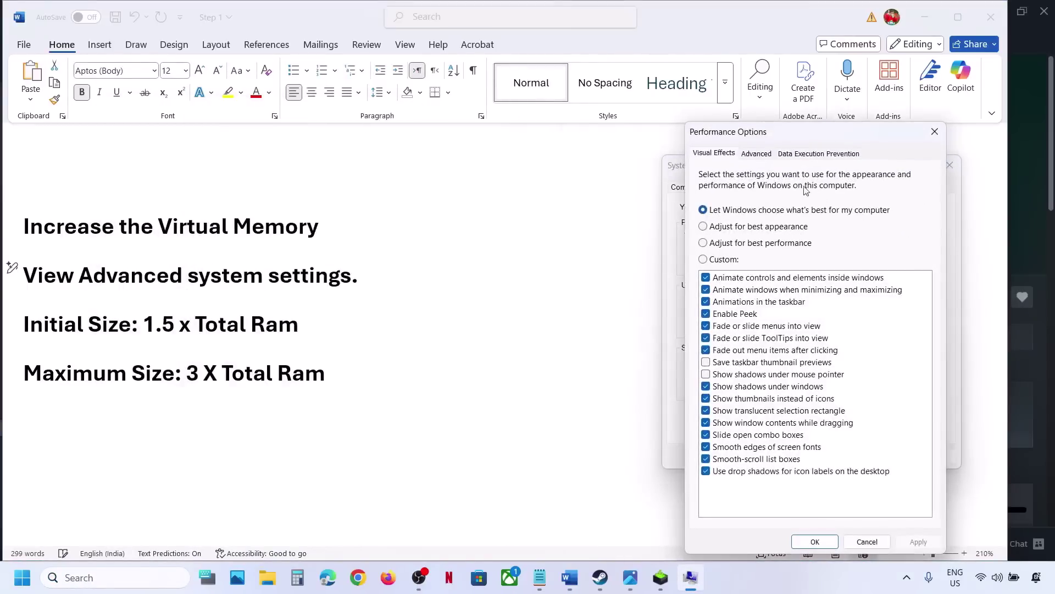
left_click(755, 155)
left_click(897, 341)
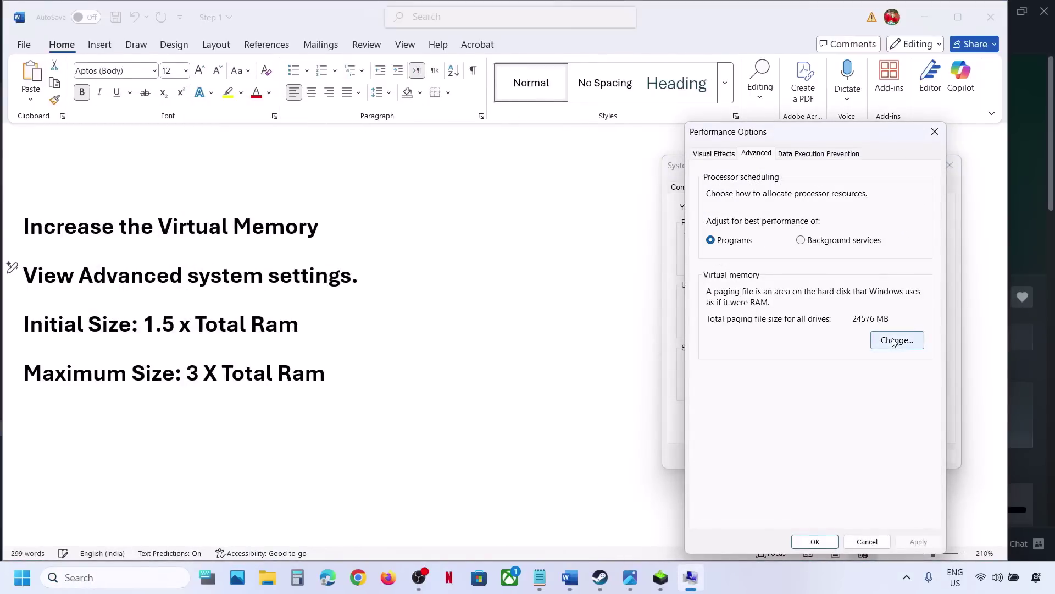